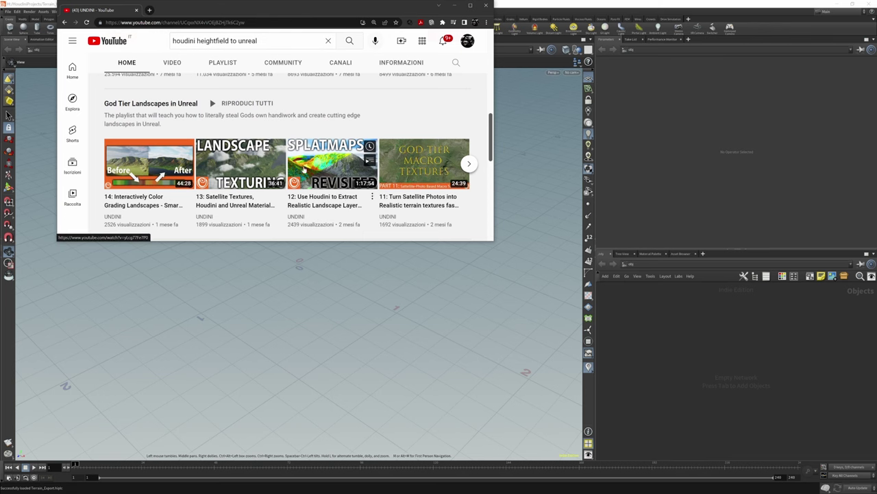
Step: Browse the UNDINI channel page up to its header, and minimise the browser to return to Houdini
scroll(233, 146, up, 5)
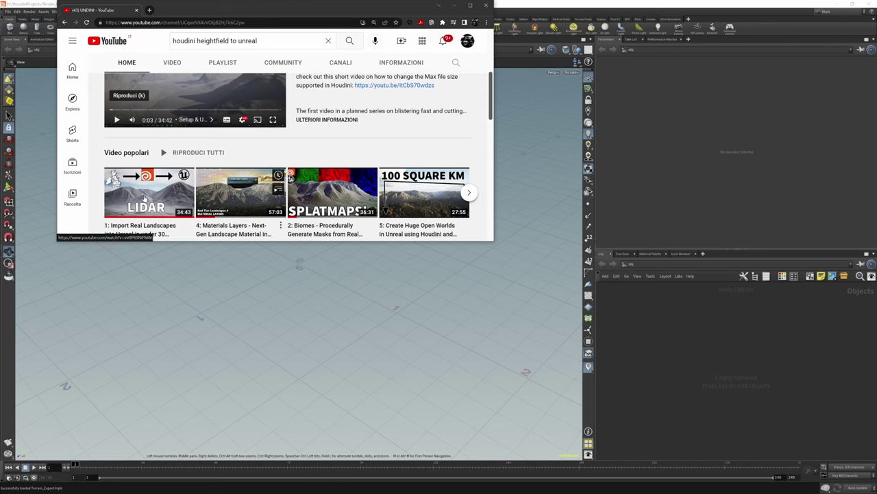
scroll(302, 146, up, 2)
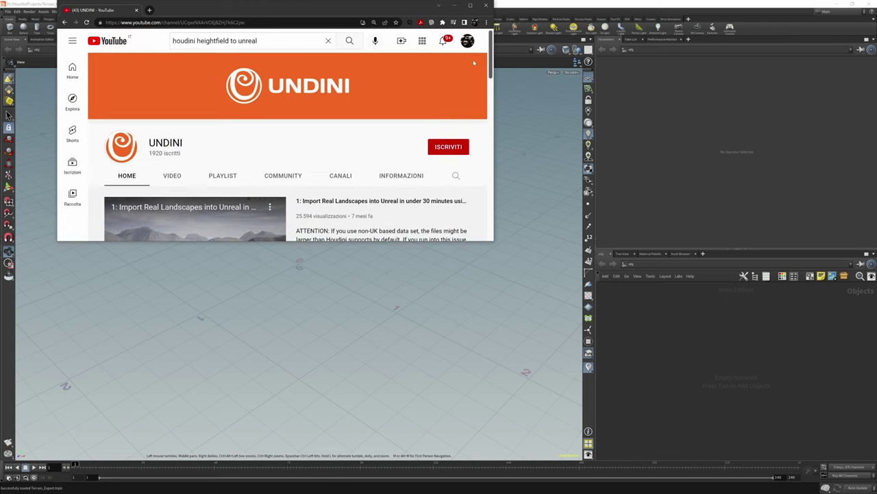
click(438, 6)
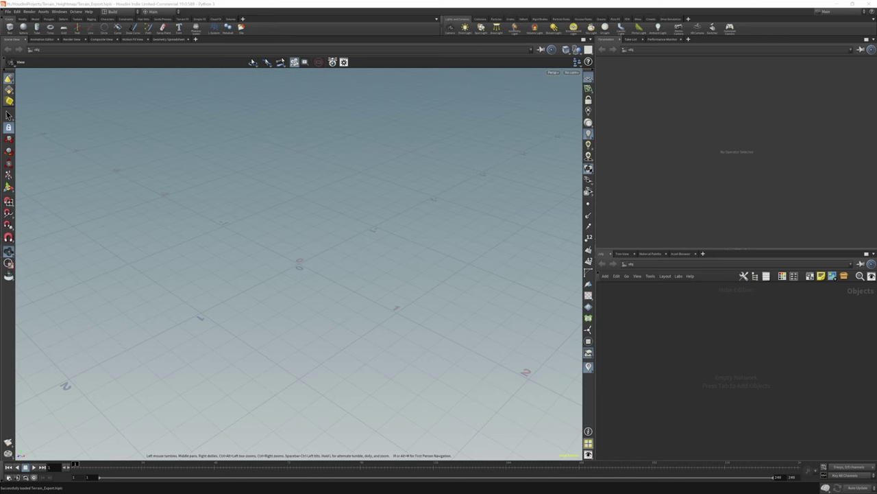
Step: Create a Geometry object in the object network and enter its geometry network
key(Tab)
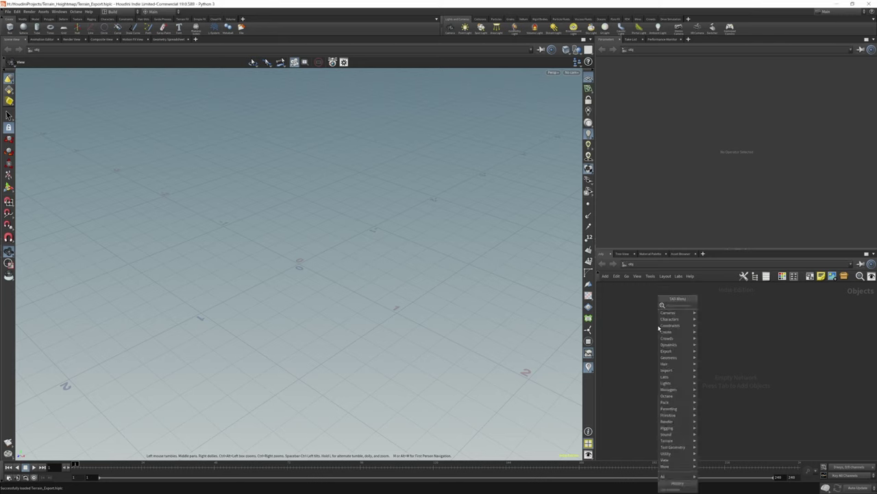
text(geo)
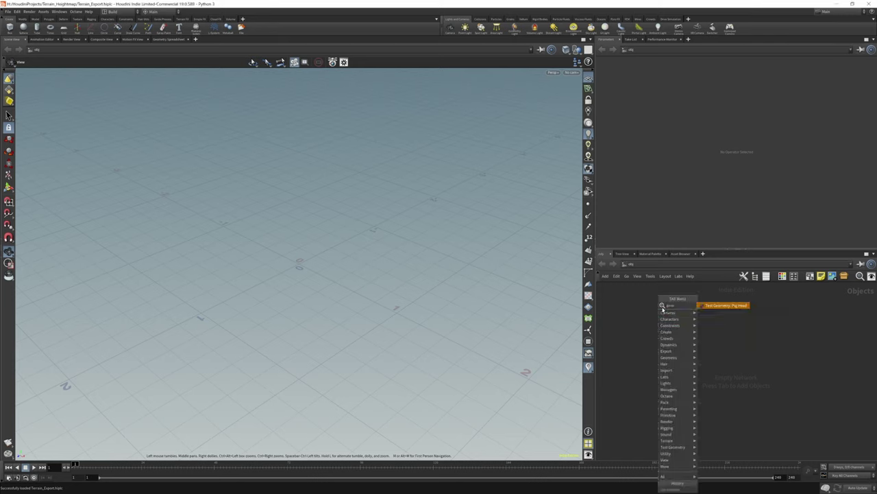
key(Return)
click(693, 318)
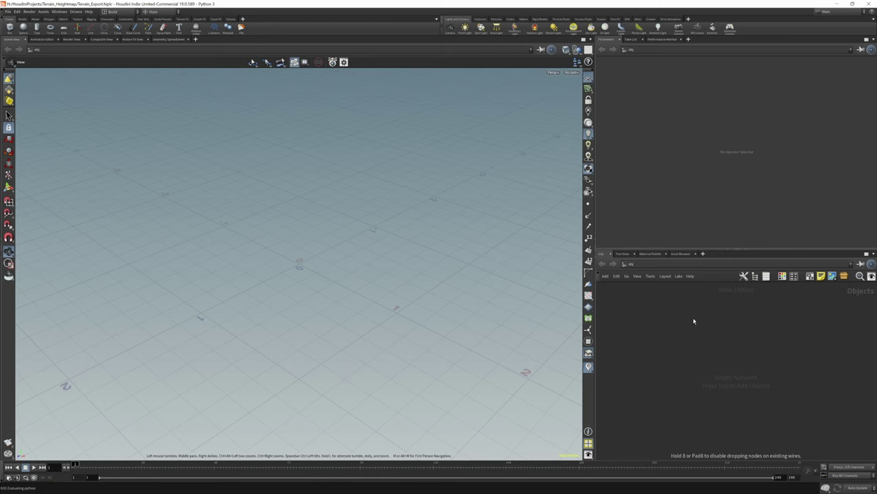
double_click(693, 317)
Step: Add a HeightField node to the geometry network
key(Tab)
text(height)
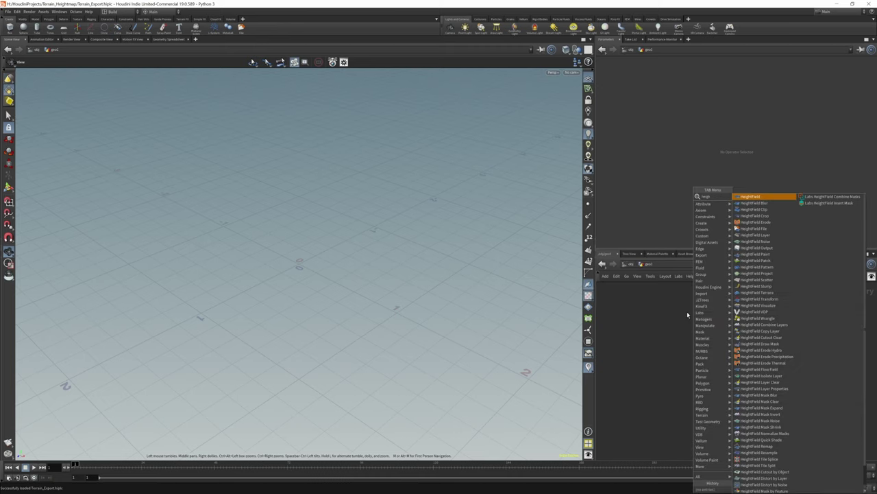
key(Return)
click(687, 315)
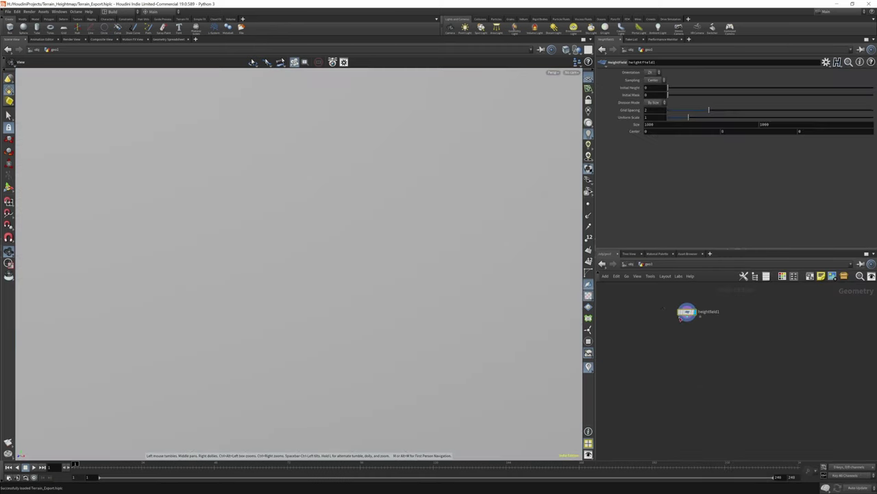
Step: Set the heightfield's size to 2000 by 2000
key(f)
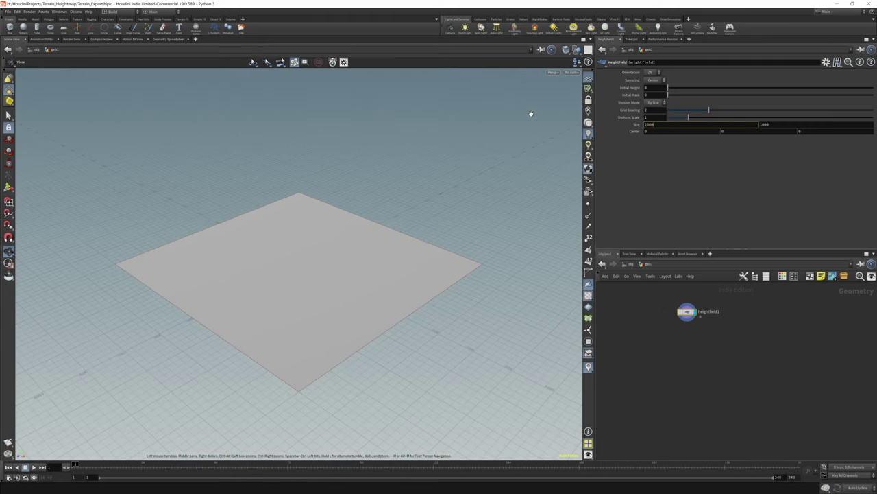
text(2000)
key(Tab)
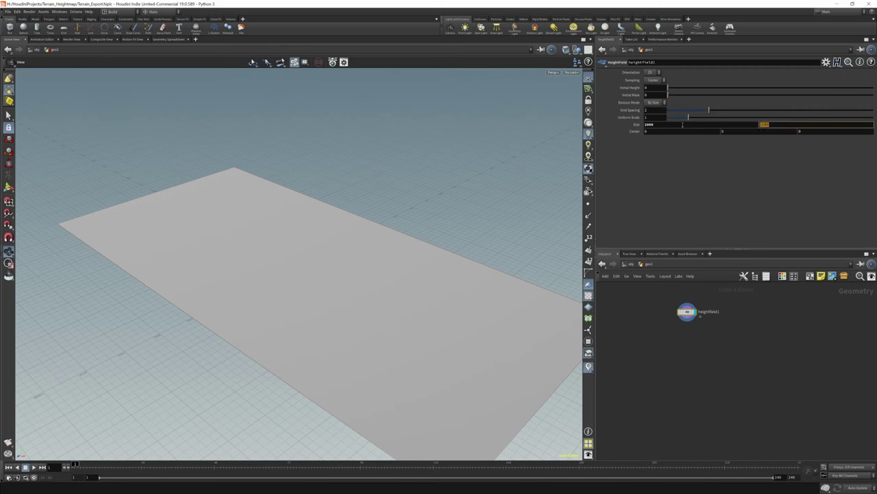
key(Return)
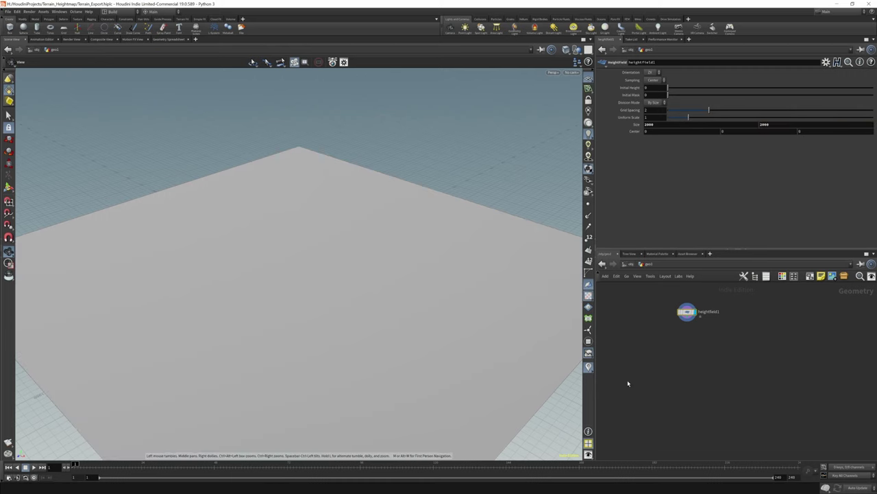
Step: Add a HeightField Noise node connected below the heightfield node and make it the displayed node
key(Tab)
text(height)
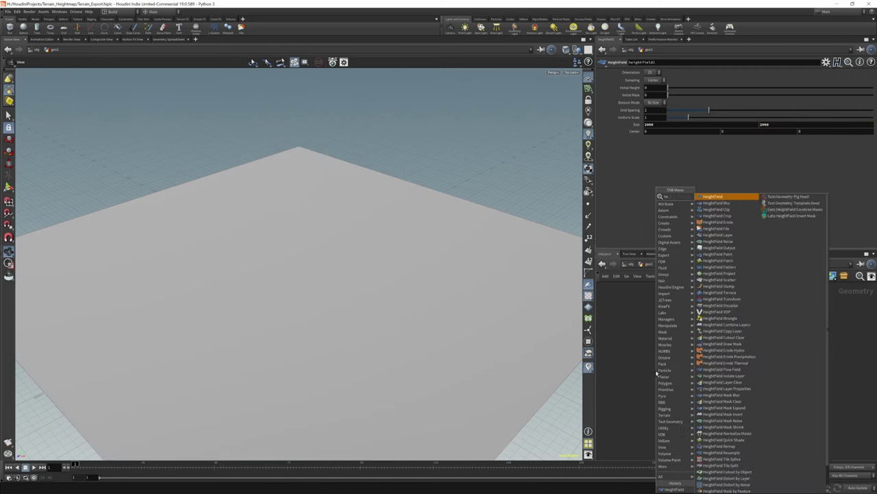
text(field n)
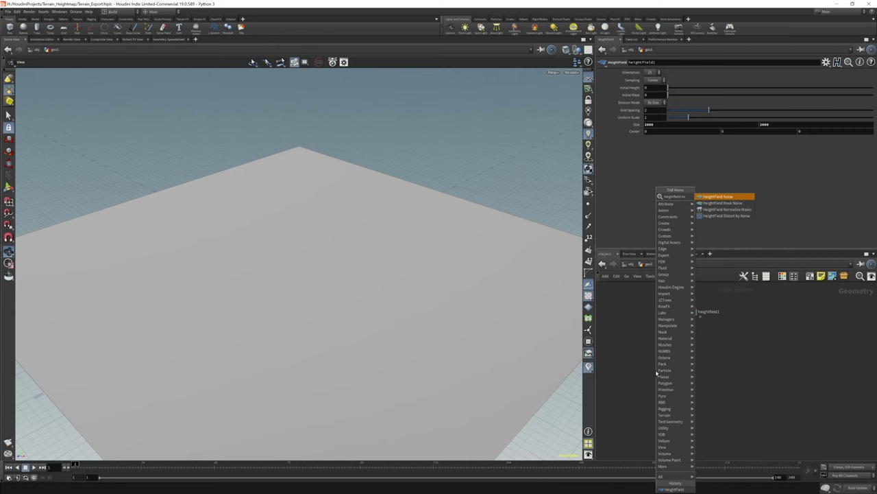
text(o)
key(Return)
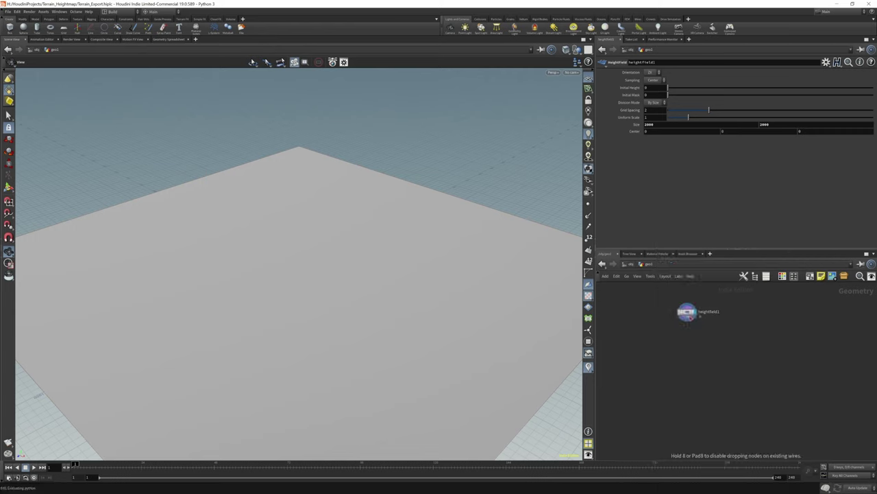
click(687, 331)
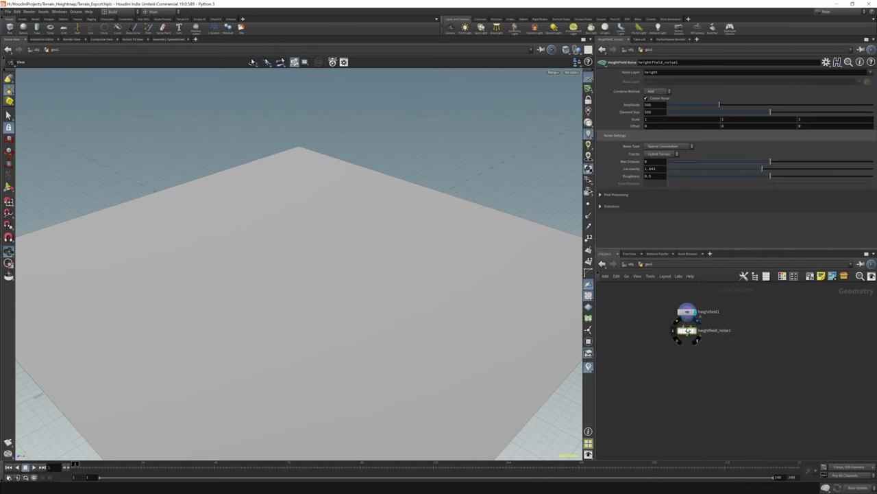
Step: Try Worley Cellular F1 as the noise type, and settle on Manhattan Cellular F1
click(674, 147)
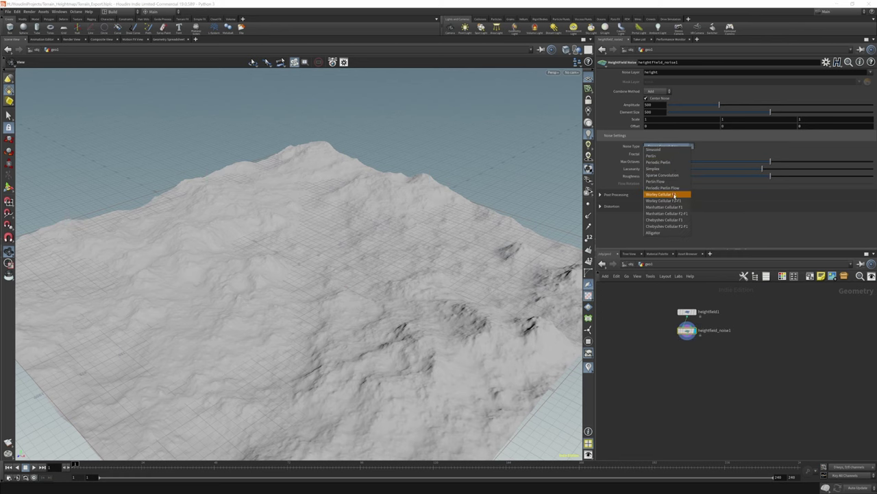
click(675, 195)
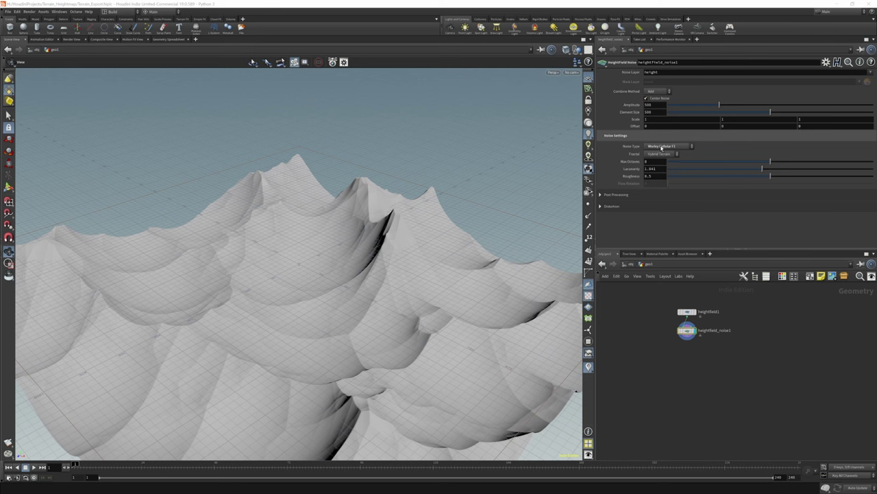
click(661, 147)
click(668, 205)
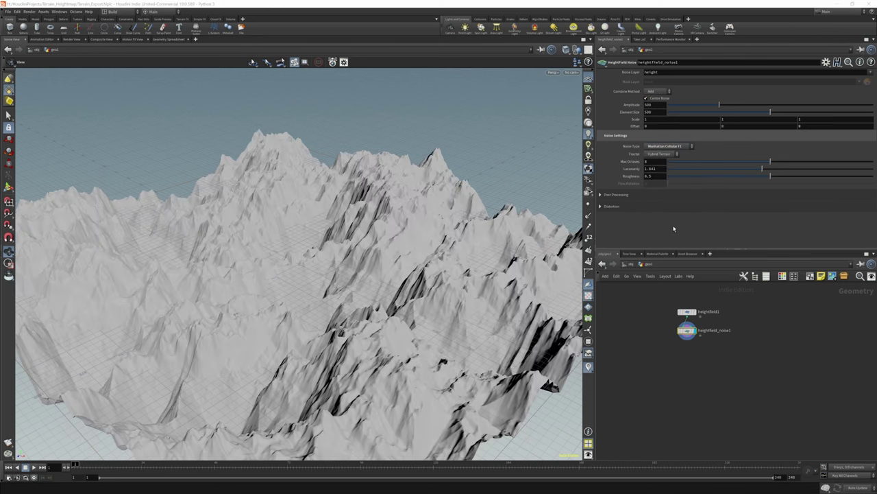
Step: Set the noise roughness to 0, the lacunarity to about 1.1 and the max octaves to about 6.4
drag(765, 177, 543, 183)
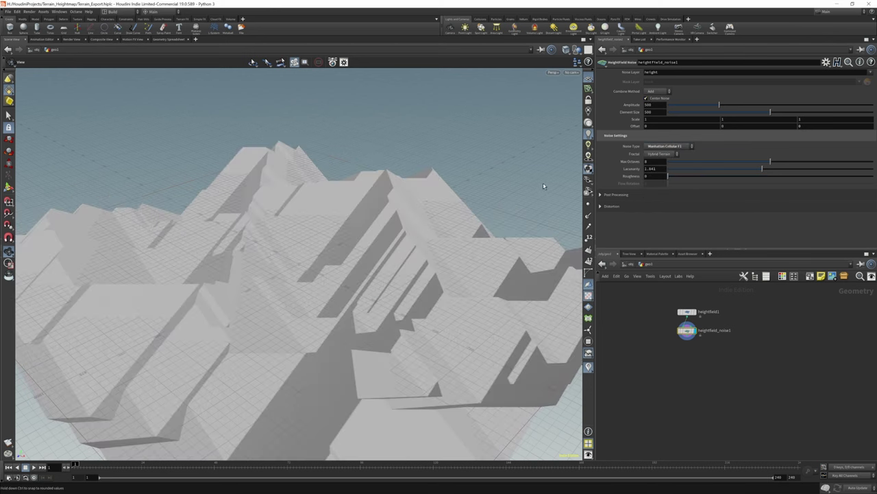
drag(269, 204, 363, 210)
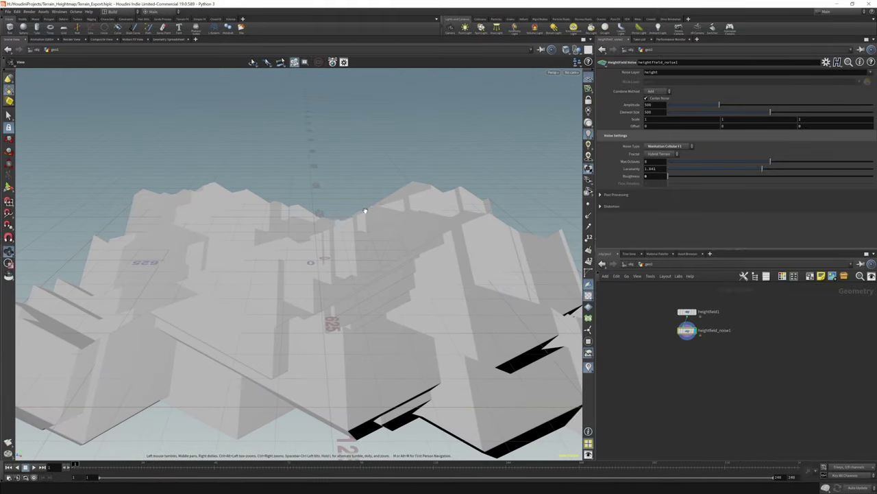
click(733, 169)
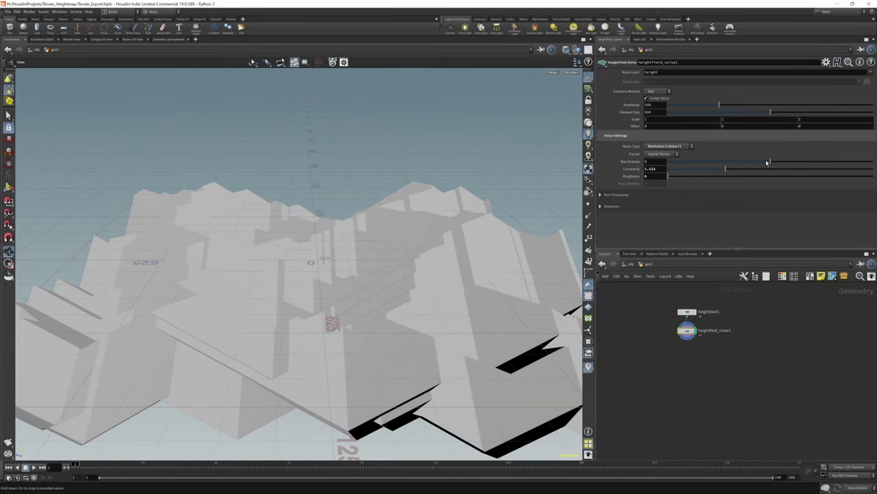
drag(752, 163, 749, 162)
Step: Set the first noise node's element size to about 785 and its amplitude to about 220
drag(714, 108, 680, 109)
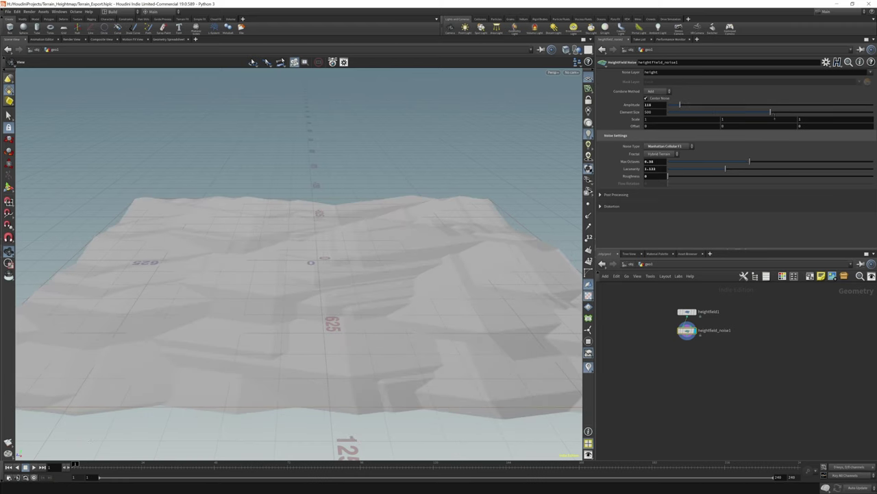
drag(764, 116, 829, 117)
click(703, 104)
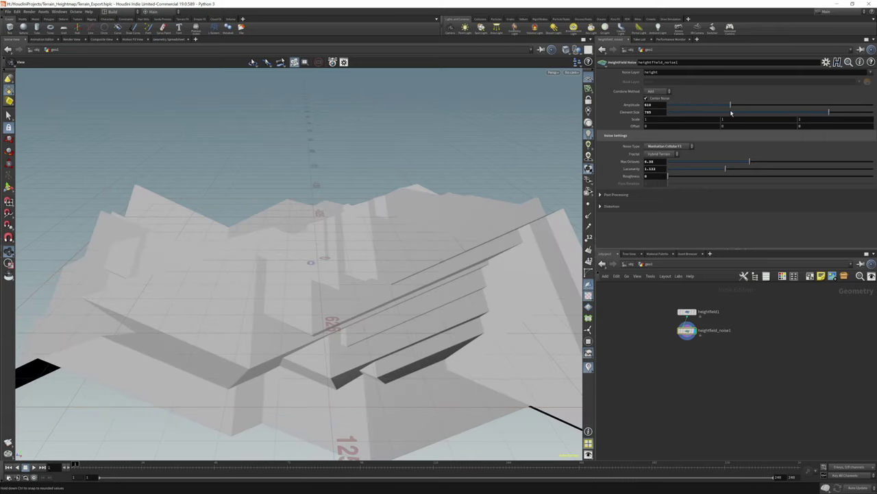
drag(703, 106, 691, 106)
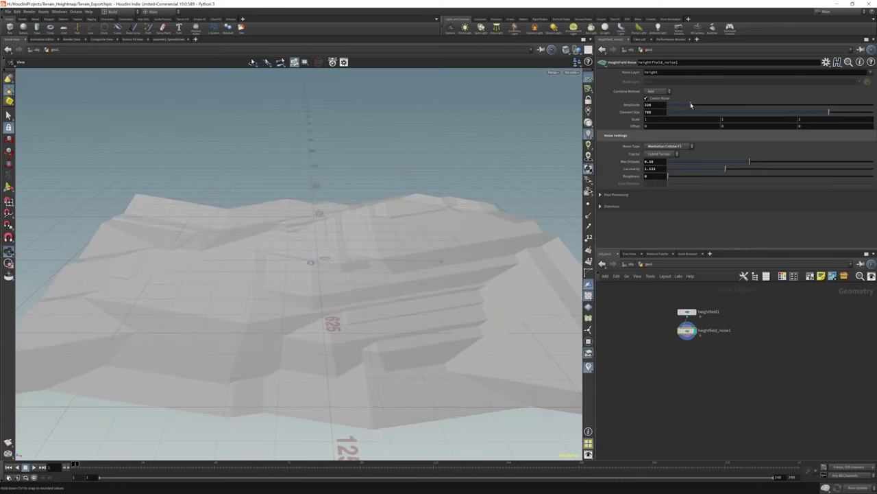
Step: Duplicate the noise node below the first, giving the copy an amplitude of about 637 and an offset of about 550 on all axes
alt+drag(686, 332, 686, 355)
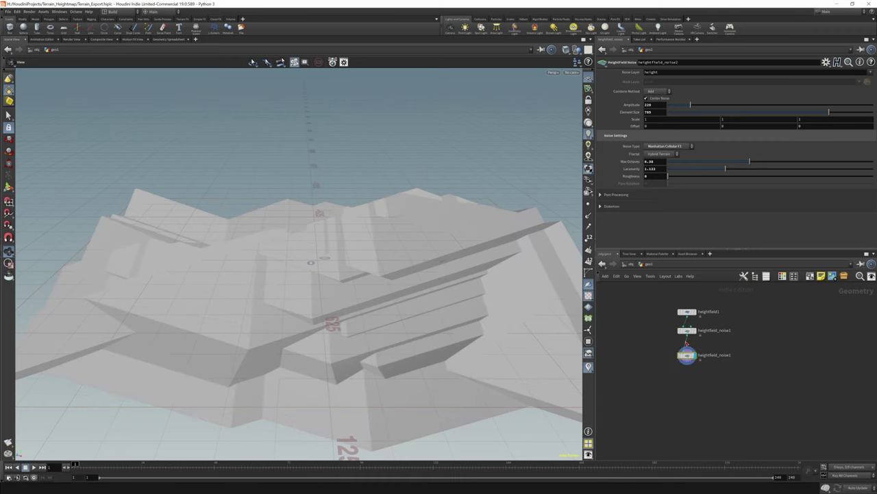
middle_drag(635, 125, 635, 124)
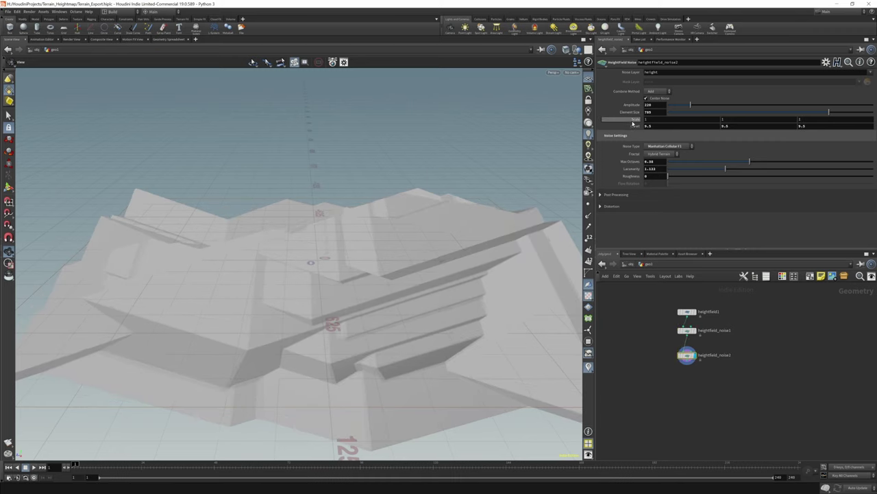
drag(696, 106, 733, 107)
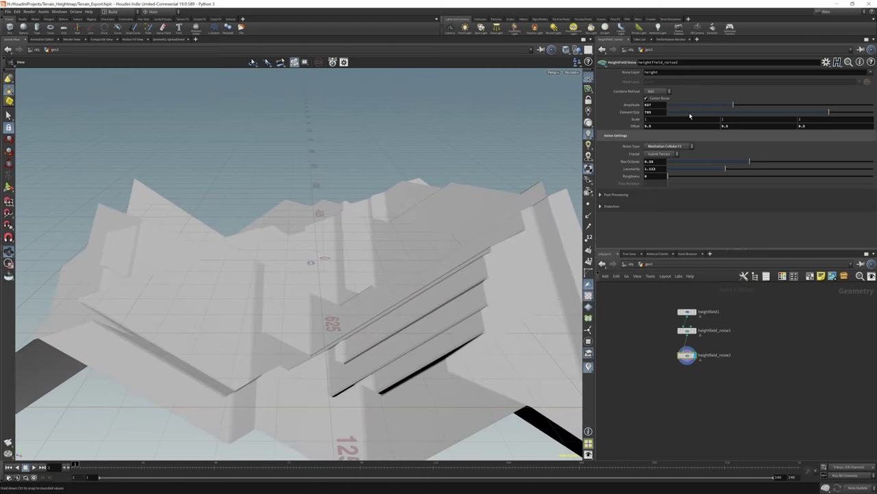
middle_drag(638, 125, 790, 99)
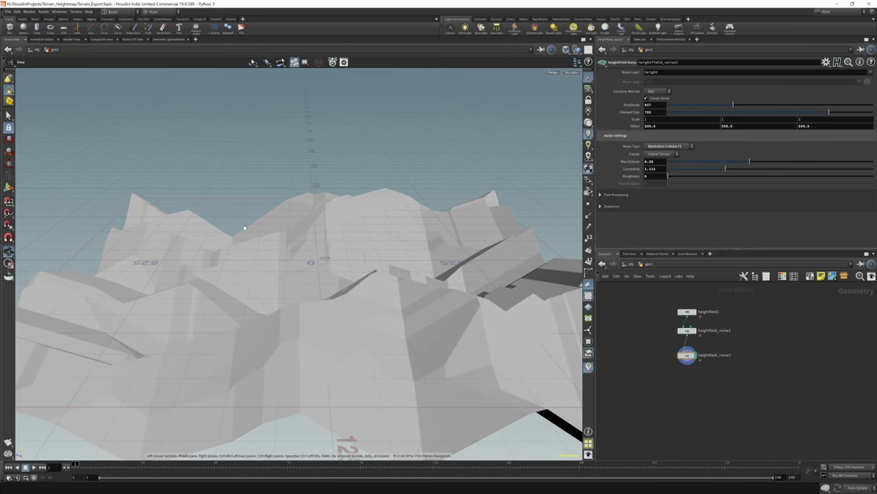
drag(322, 226, 353, 175)
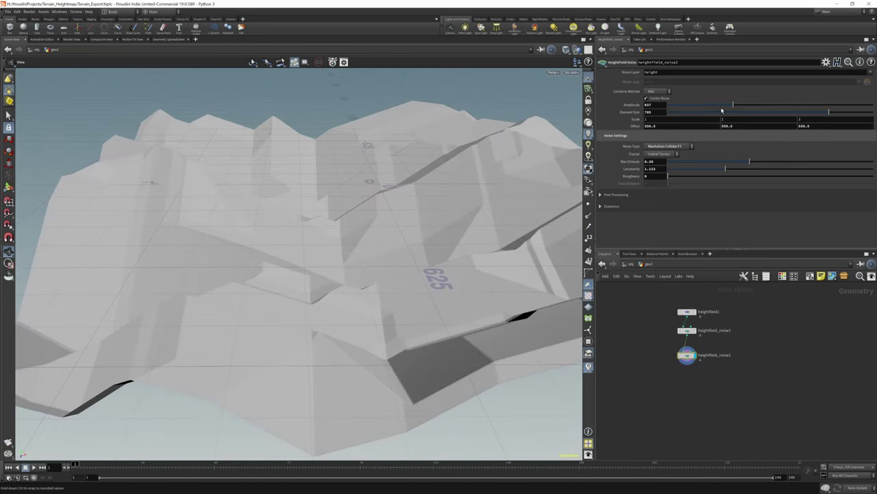
Step: Set the second noise node's amplitude to about 724 and its element size to about 556
click(722, 110)
click(740, 105)
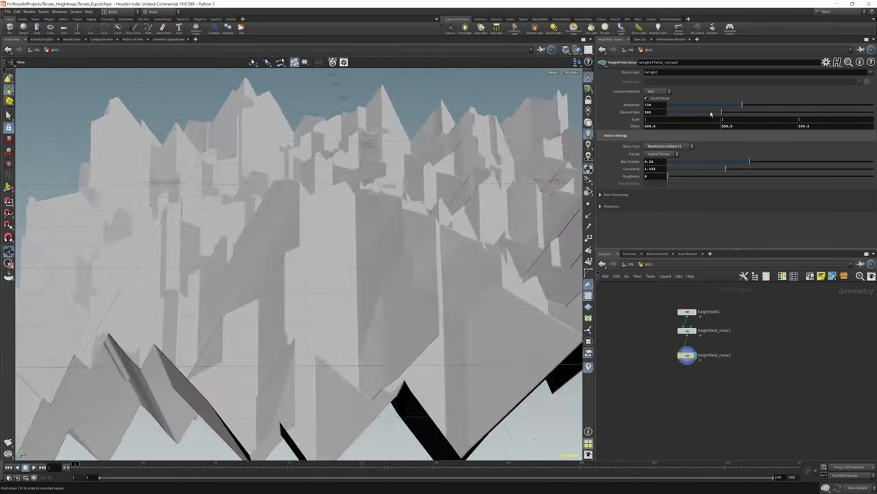
drag(711, 114, 753, 122)
drag(411, 172, 309, 177)
drag(765, 108, 782, 112)
drag(371, 206, 427, 212)
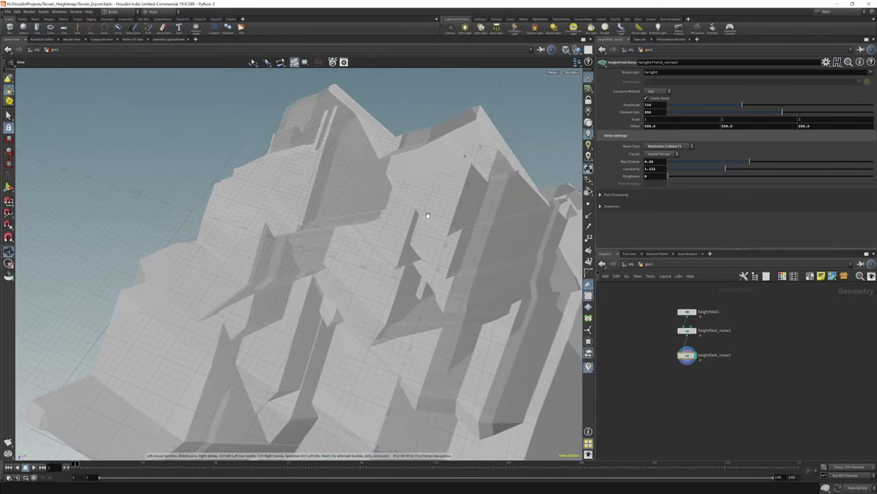
Step: Add a HeightField Paint node below the second noise node
scroll(686, 397, down, 1)
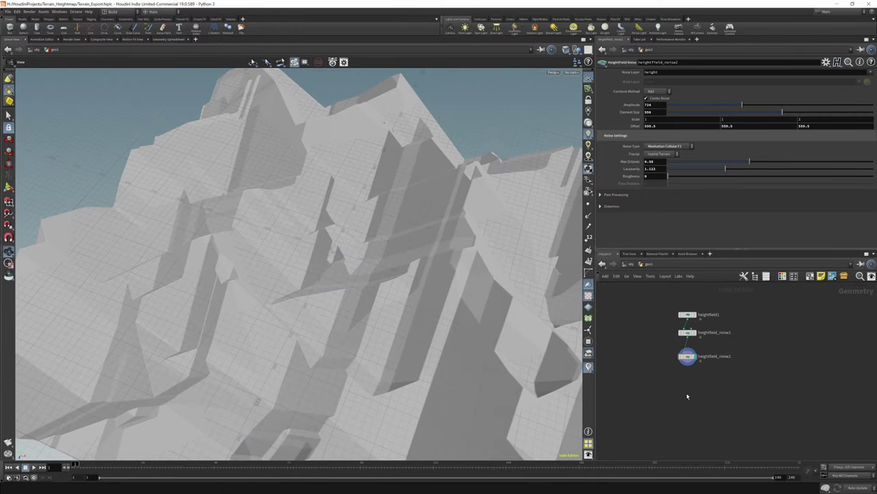
key(Tab)
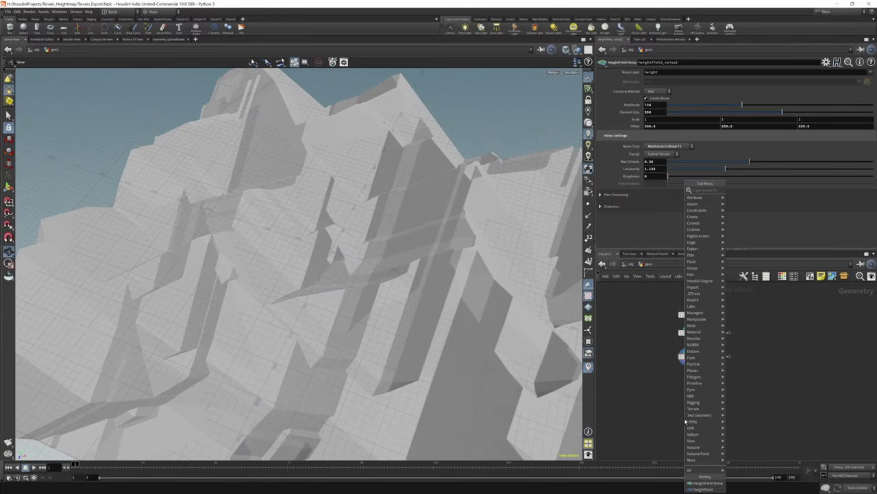
text(hf paint)
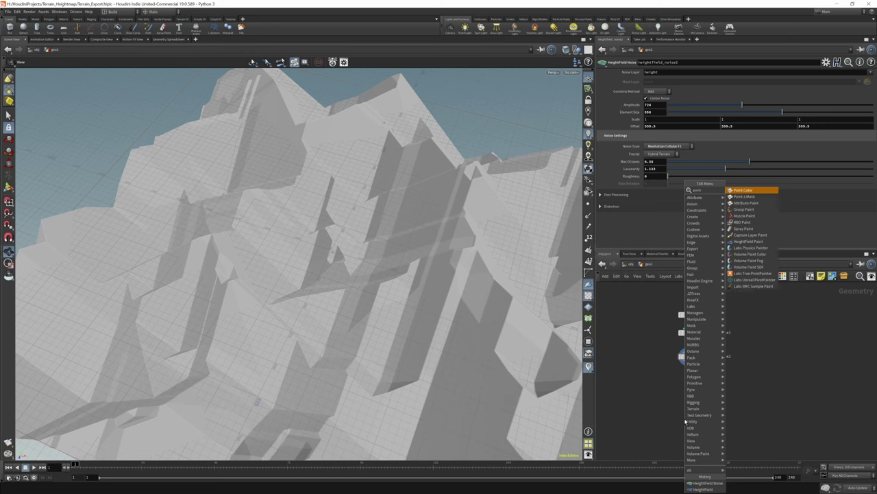
key(Return)
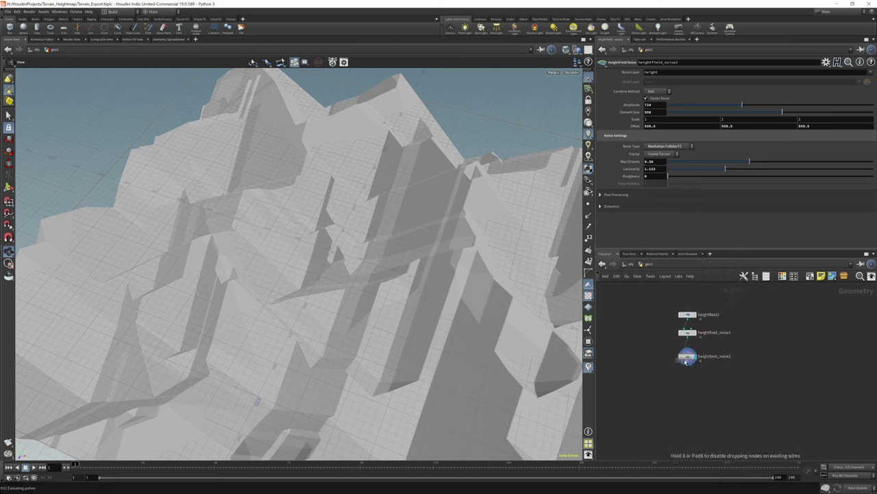
click(692, 376)
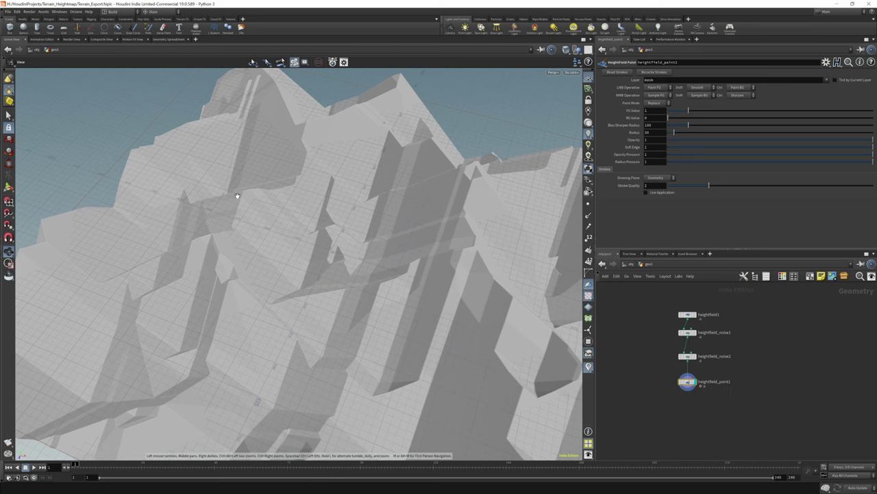
Step: Enlarge the paint brush to a radius of about 90 and paint a branching mask across the middle of the mountain's valleys
key(Return)
mouse_move(284, 192)
alt+mouse_down()
mouse_move(235, 229)
mouse_move(276, 218)
alt+mouse_up()
scroll(241, 212, up, 3)
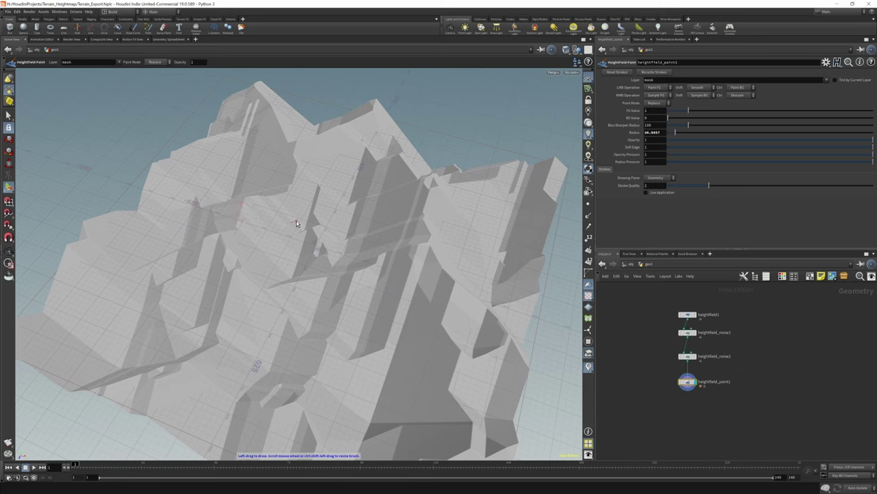
mouse_move(329, 232)
mouse_down()
mouse_move(266, 232)
mouse_move(249, 262)
mouse_move(303, 292)
mouse_move(339, 336)
mouse_move(323, 244)
mouse_move(307, 265)
mouse_move(318, 248)
mouse_move(322, 277)
mouse_move(268, 254)
mouse_up()
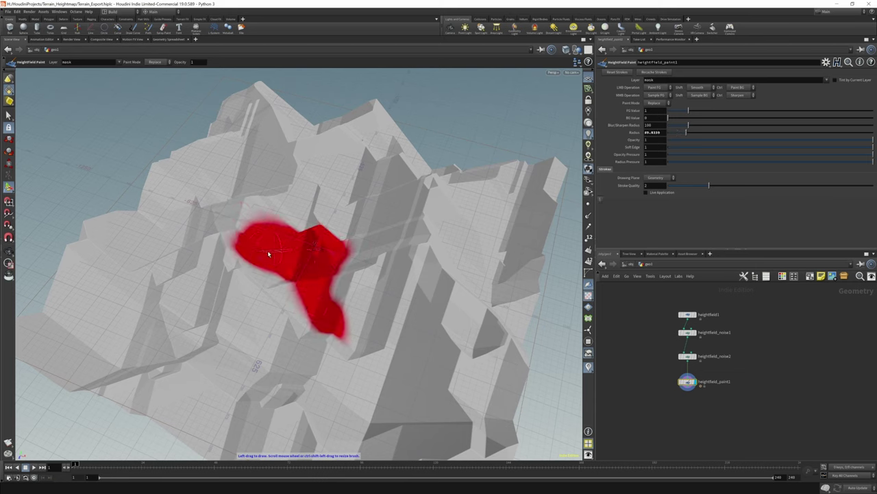
mouse_move(361, 255)
mouse_down()
mouse_move(392, 233)
mouse_move(438, 243)
mouse_move(483, 209)
mouse_up()
mouse_move(291, 254)
mouse_down()
mouse_move(237, 288)
mouse_move(121, 330)
mouse_up()
Step: Add a HeightField Clip node below the paint node, limited by the painted mask, and display its result
key(Tab)
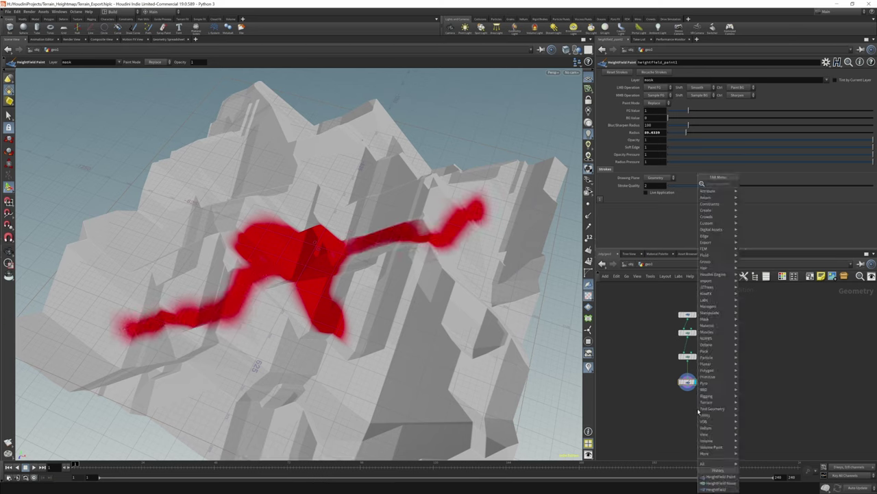
text(ha)
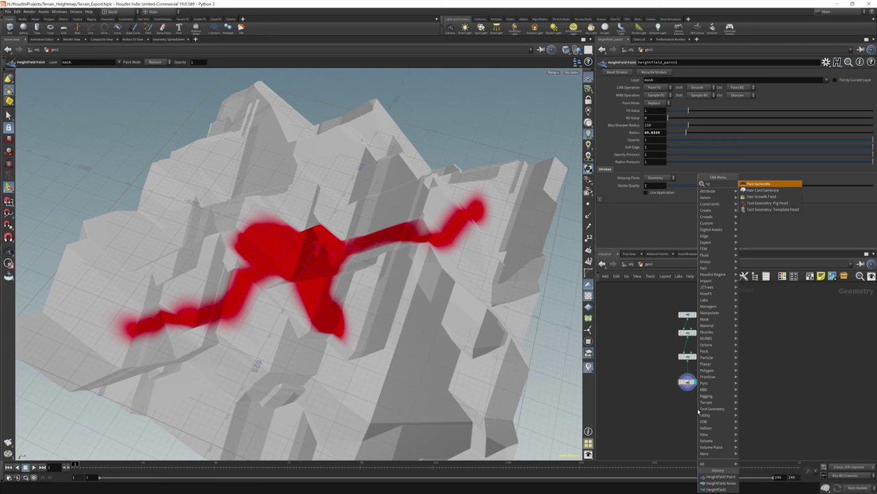
key(BackSpace)
text(eight)
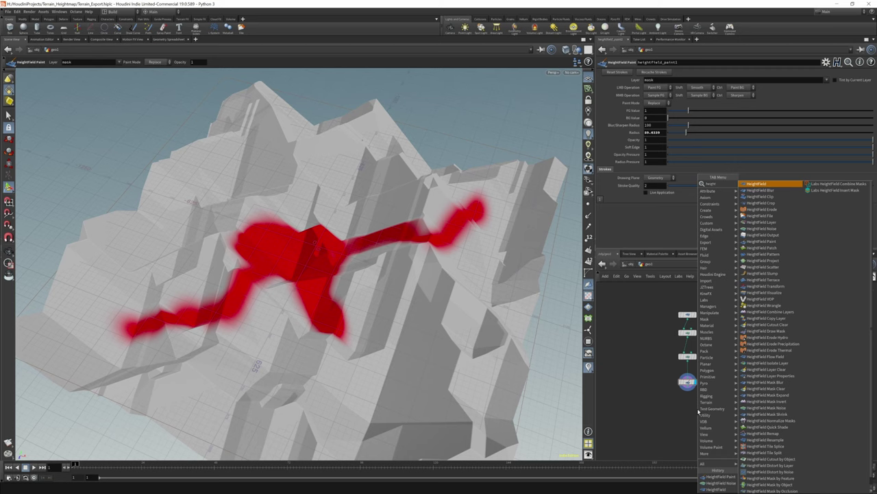
key(Down)
key(Down)
key(Return)
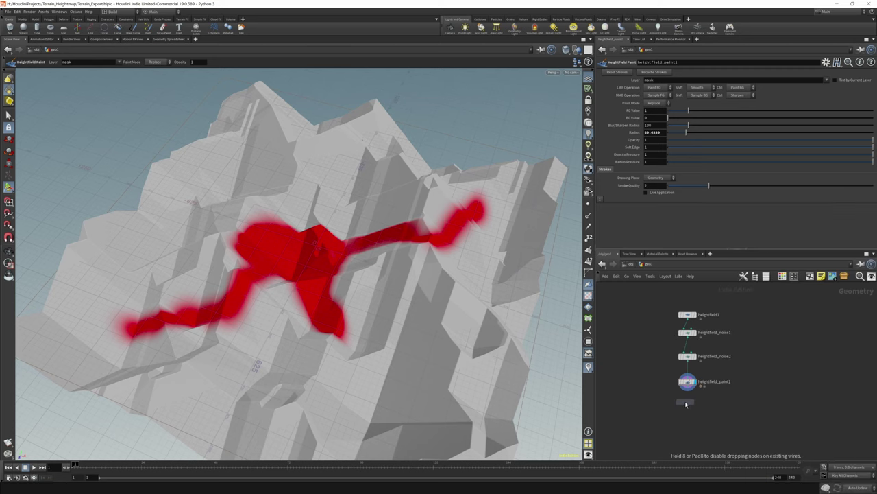
click(687, 390)
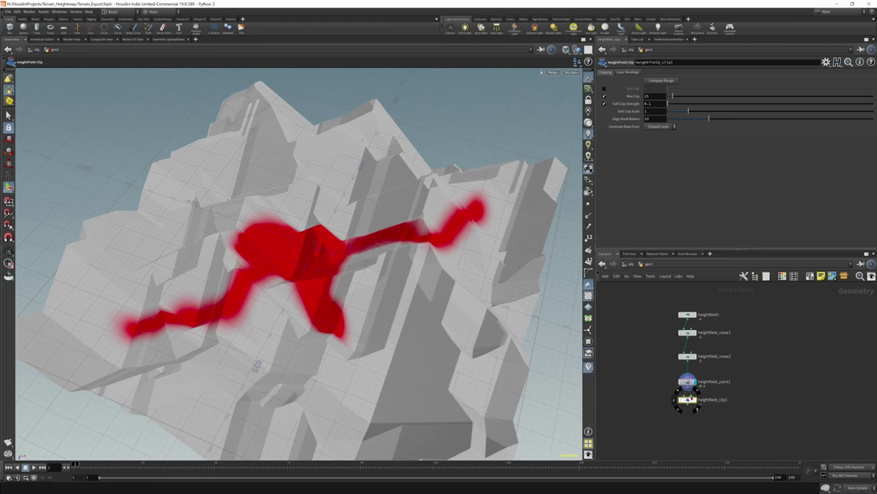
click(694, 399)
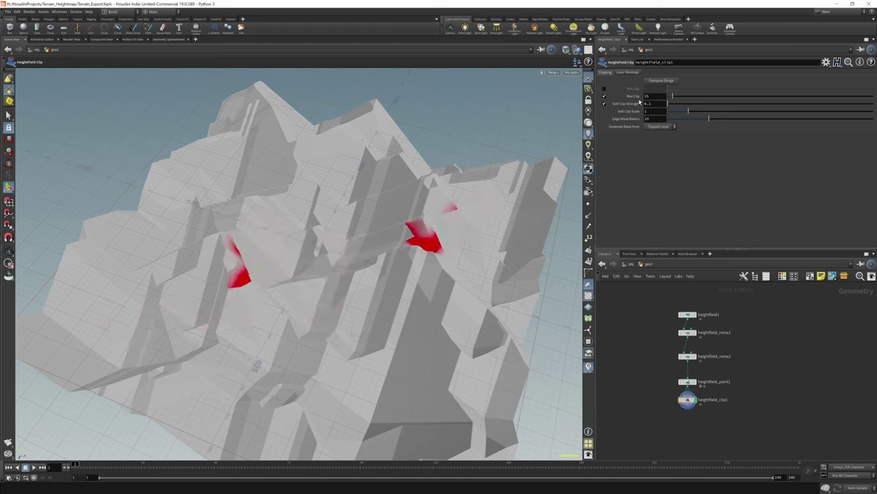
Step: Lower the clip node's Max Clip to about -282 to flatten the masked area into a valley floor
middle_drag(636, 95, 637, 94)
middle_drag(575, 90, 521, 90)
middle_drag(657, 97, 579, 77)
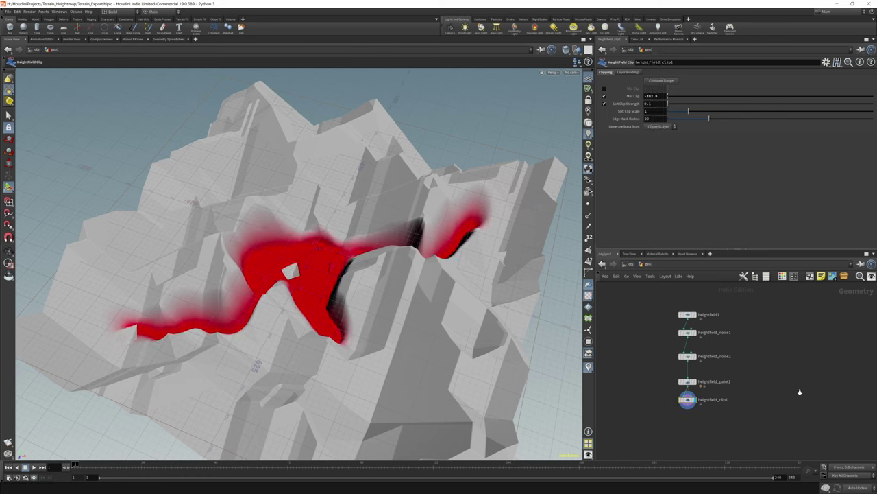
Step: Insert a HeightField Mask Blur node between the paint node and the clip node's mask input, offset beside the main chain
key(Tab)
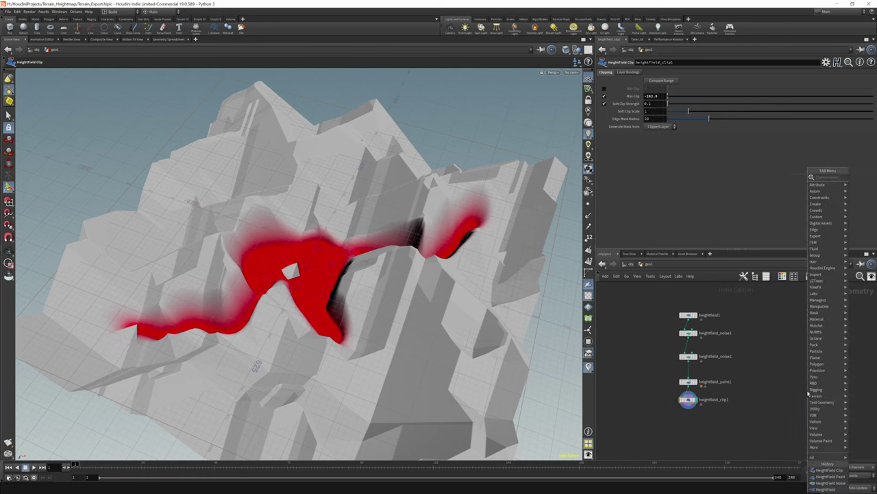
text(height mask b)
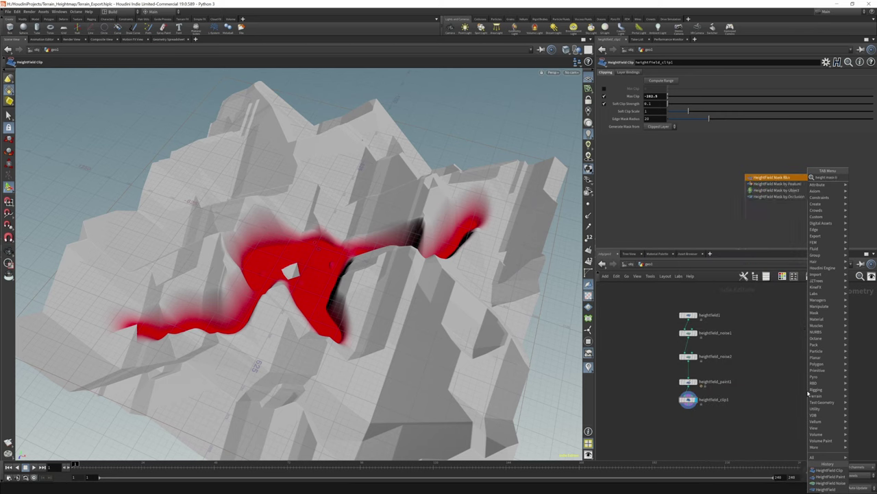
key(Return)
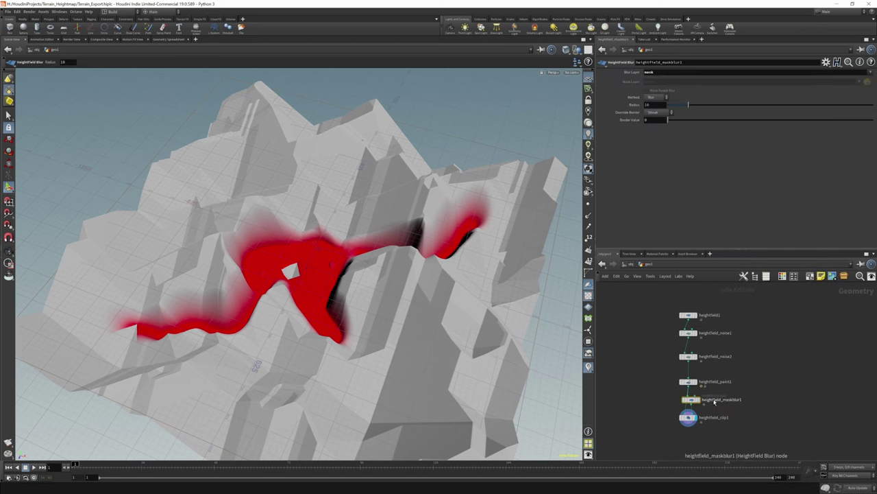
click(691, 399)
drag(691, 401, 709, 403)
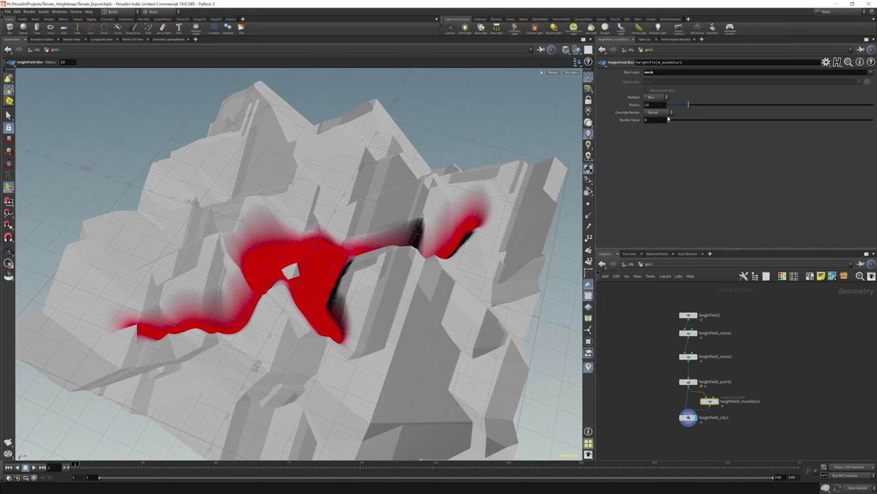
Step: Set the mask blur radius to 100
drag(689, 105, 750, 108)
key(Escape)
drag(398, 228, 459, 198)
key(Return)
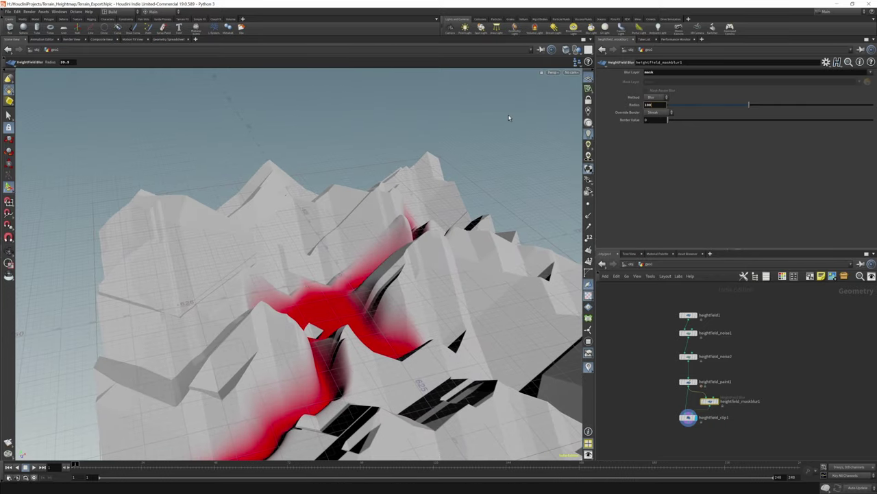
text(100)
key(Return)
key(Escape)
drag(388, 253, 384, 295)
key(Return)
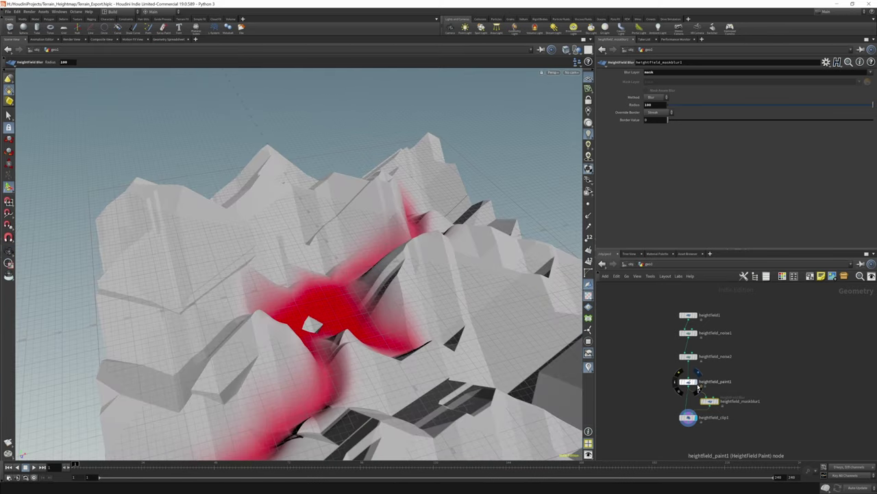
Step: Display the paint node and widen the painted mask around its centre and along the upper branch
click(699, 381)
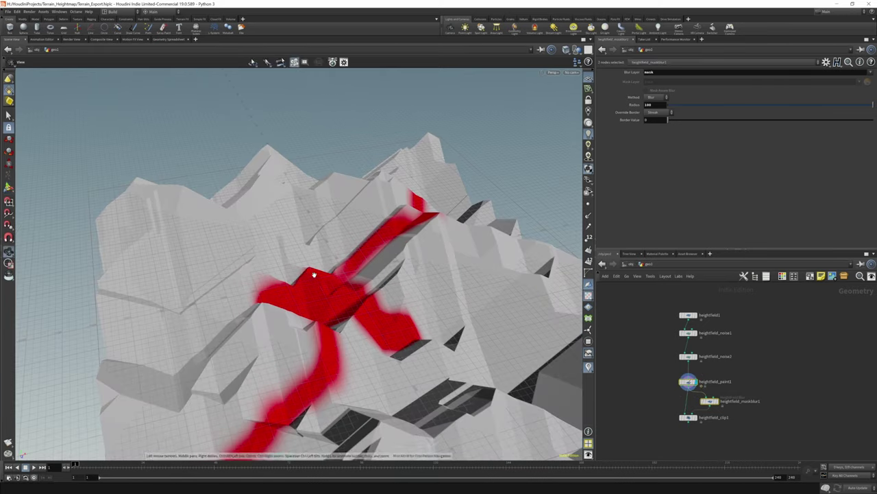
drag(308, 226, 342, 289)
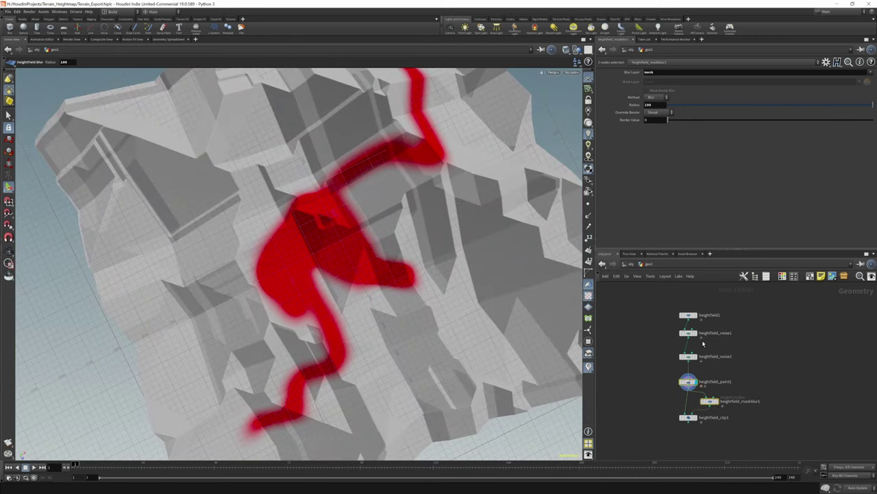
click(689, 381)
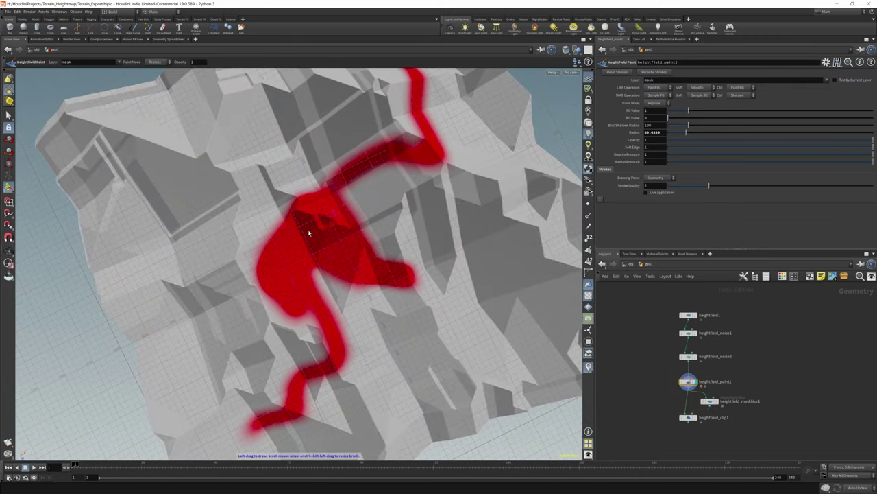
mouse_move(328, 275)
mouse_down()
mouse_move(316, 286)
mouse_move(333, 283)
mouse_up()
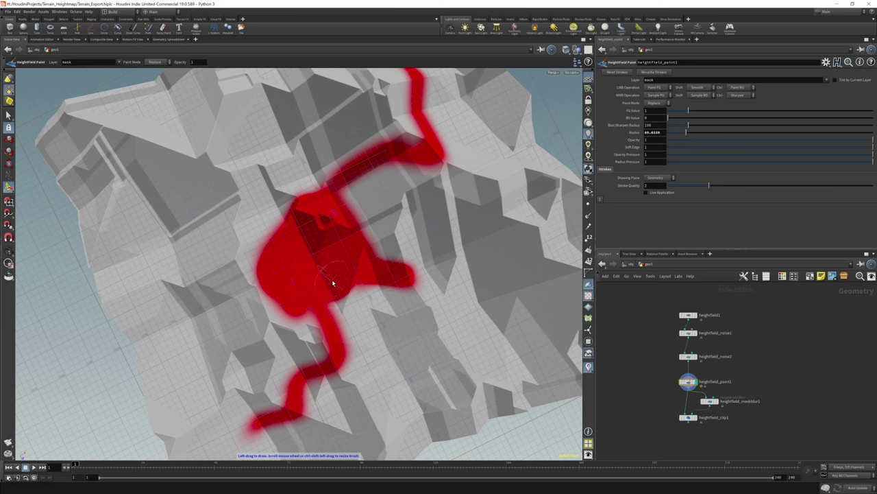
mouse_move(320, 238)
mouse_down()
mouse_move(350, 215)
mouse_move(360, 173)
mouse_move(344, 199)
mouse_move(367, 216)
mouse_move(368, 248)
mouse_move(387, 195)
mouse_move(377, 166)
mouse_up()
drag(428, 100, 436, 115)
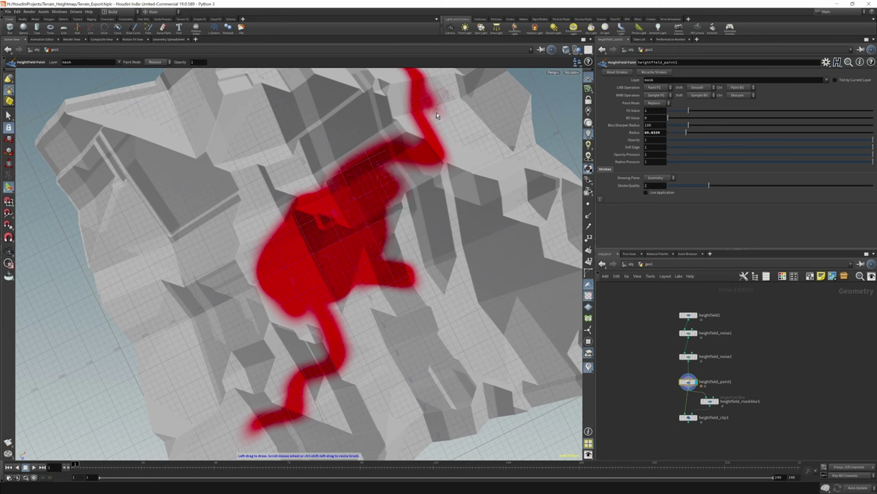
Step: Display the clip result and space the clip and mask blur nodes further below the paint node
click(688, 417)
drag(356, 123, 363, 181)
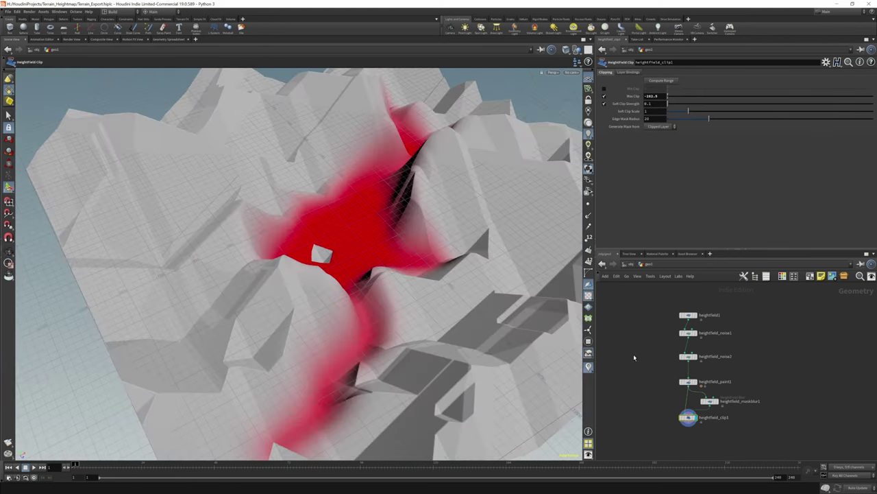
middle_drag(705, 441, 702, 408)
drag(688, 384, 689, 409)
drag(706, 368, 706, 385)
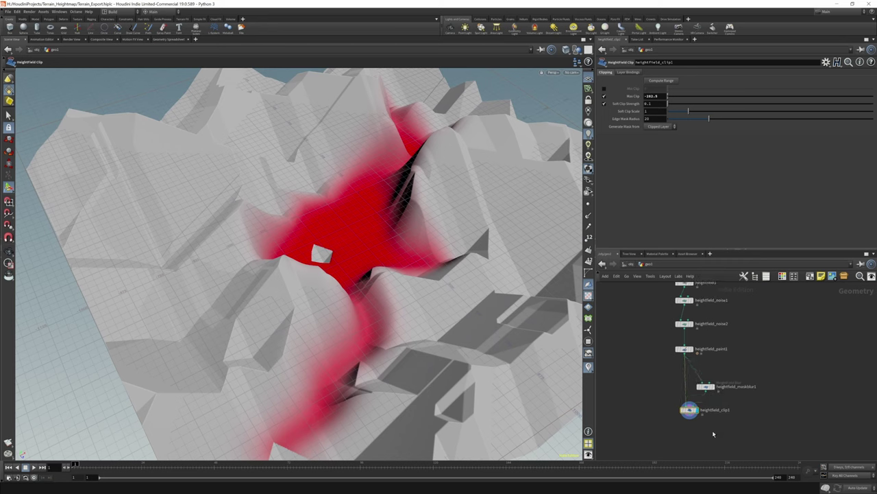
Step: Add a HeightField Distort by Noise node below the clip node and display its result on the terrain
middle_drag(683, 463, 680, 414)
key(Tab)
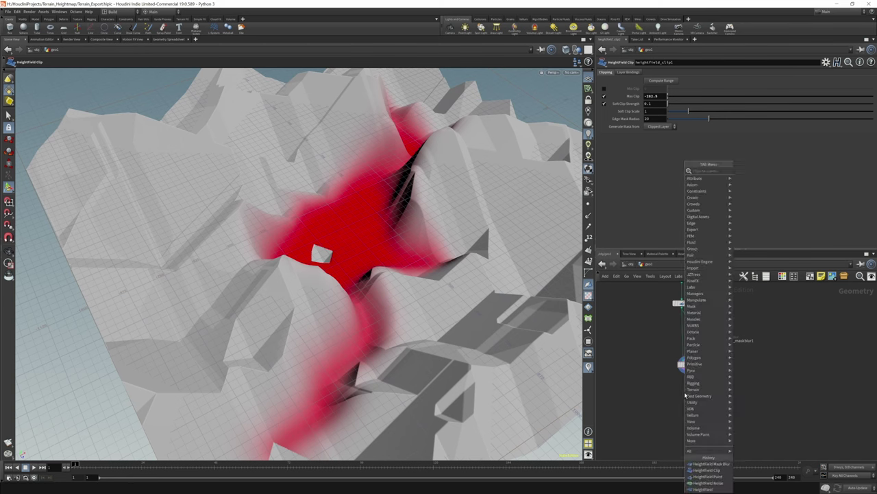
text(height)
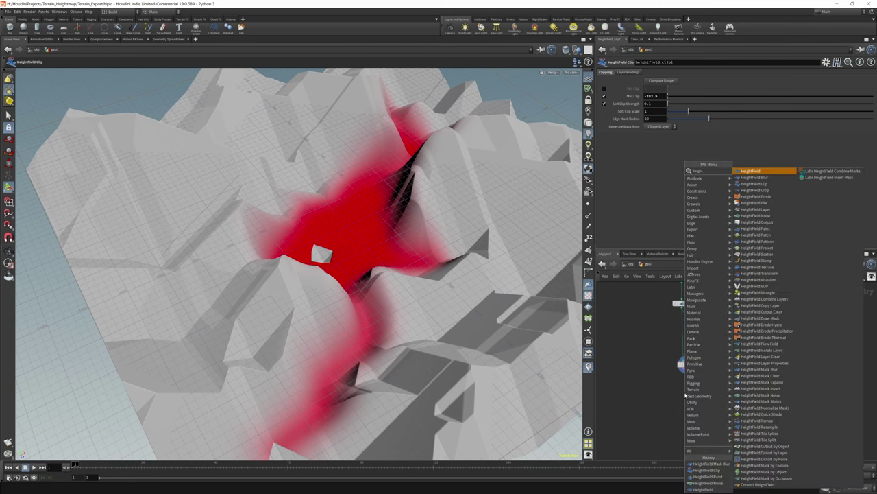
text( dis)
key(Return)
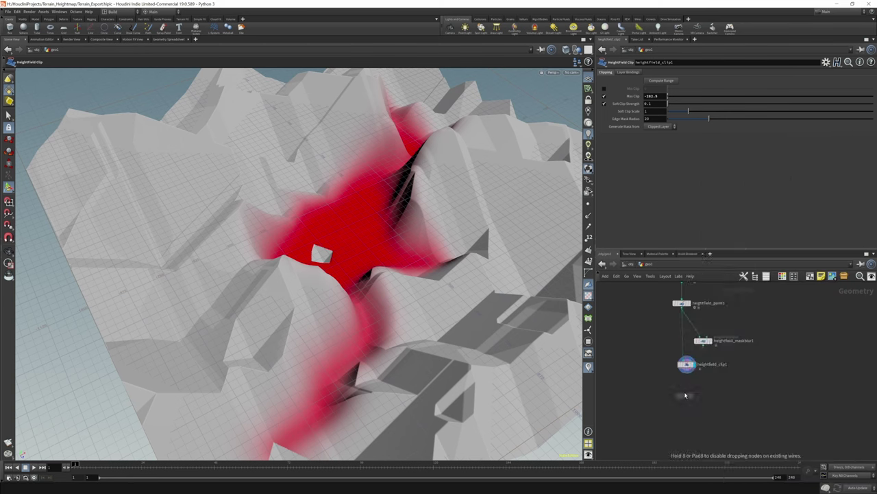
click(687, 386)
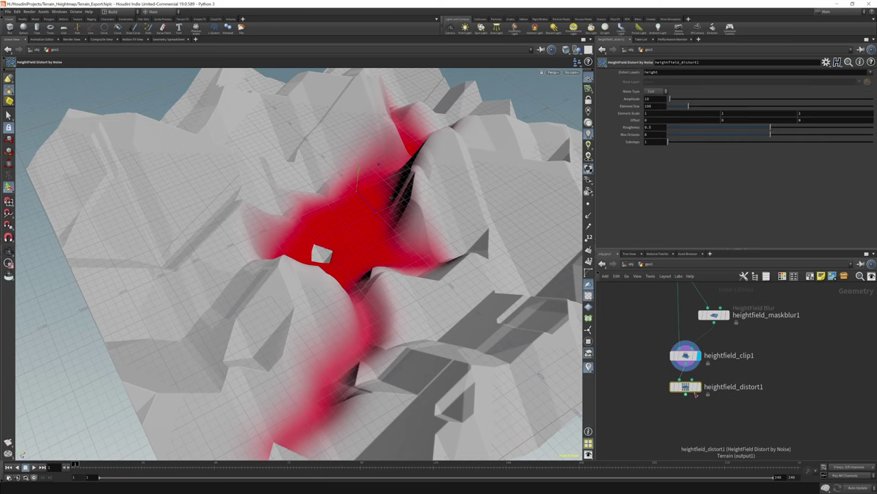
key(Escape)
drag(322, 205, 330, 237)
key(Return)
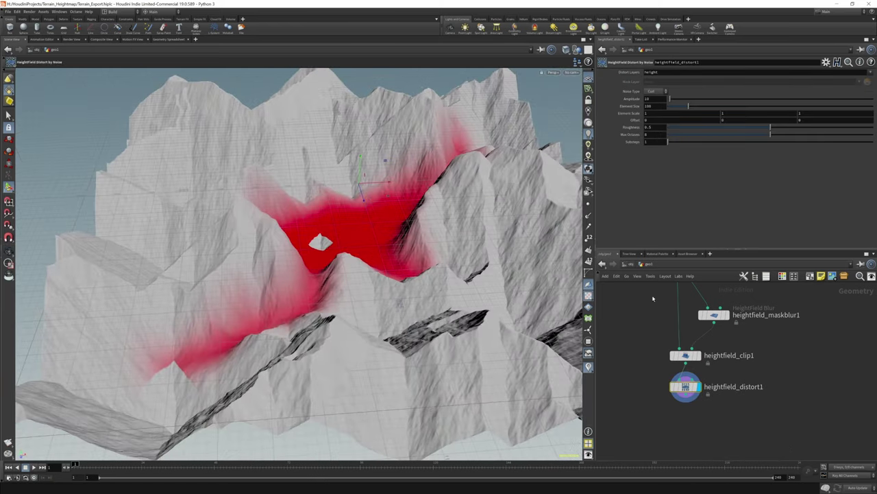
Step: Insert a HeightField Mask Clear node between the clip and distort nodes, moving the distort node down to make room
drag(691, 400, 691, 420)
key(Tab)
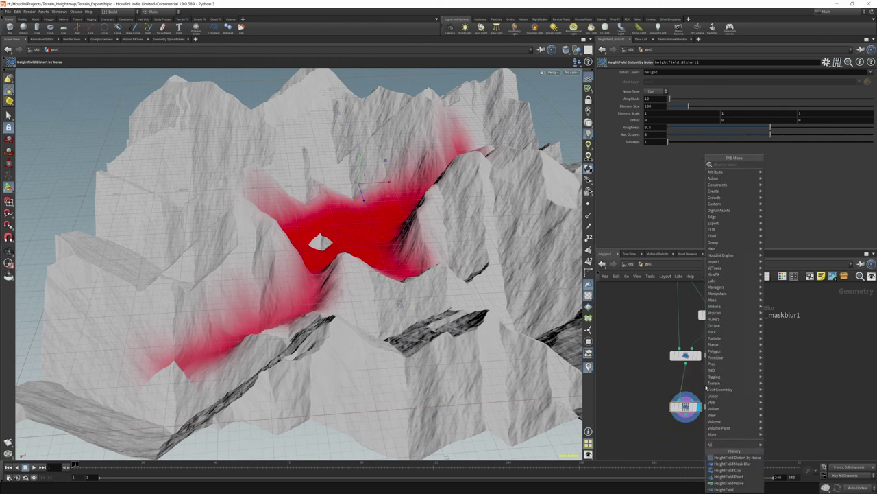
text(clear)
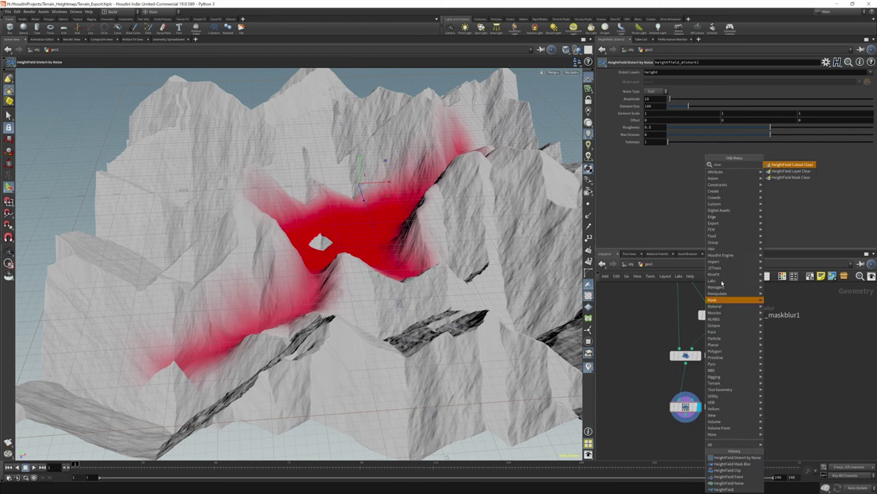
click(792, 177)
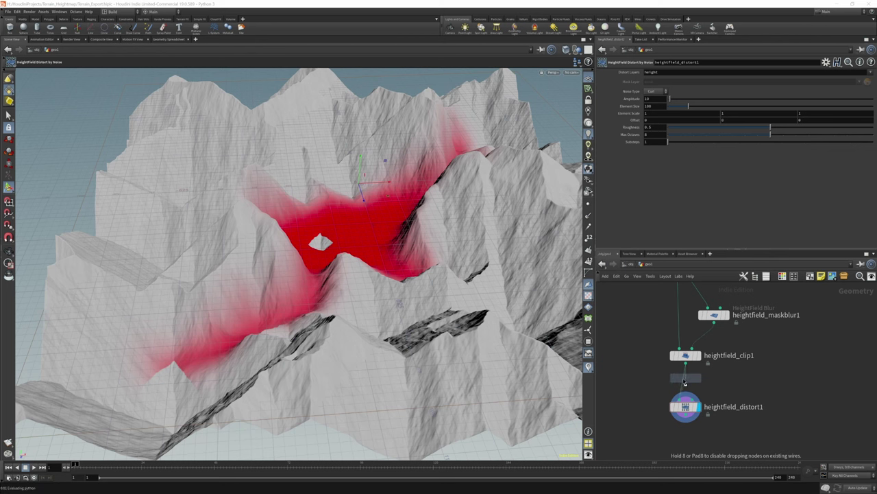
click(694, 384)
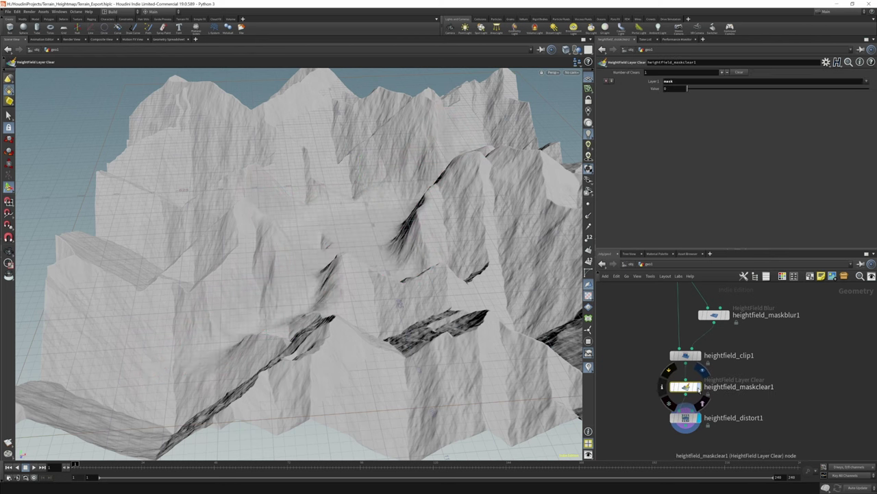
Step: Display the distort result and examine the flattened valley floor up close
click(698, 418)
click(686, 417)
drag(334, 231, 270, 242)
scroll(319, 231, up, 10)
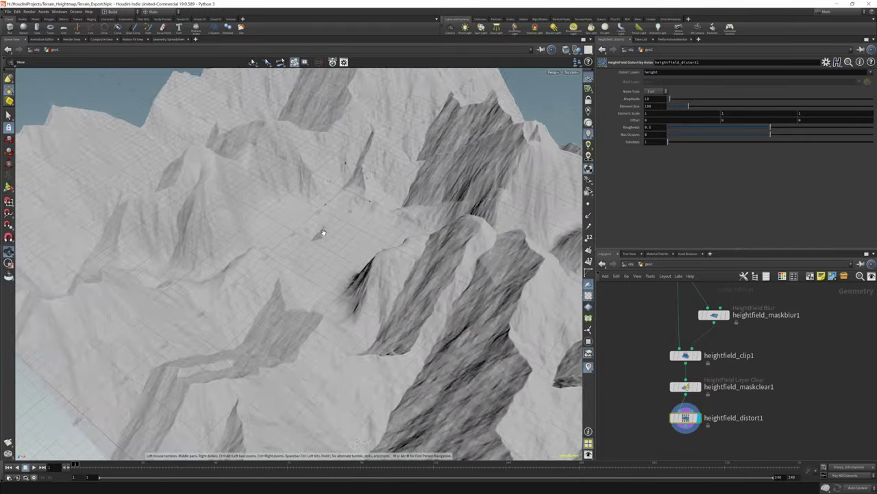
drag(321, 235, 313, 247)
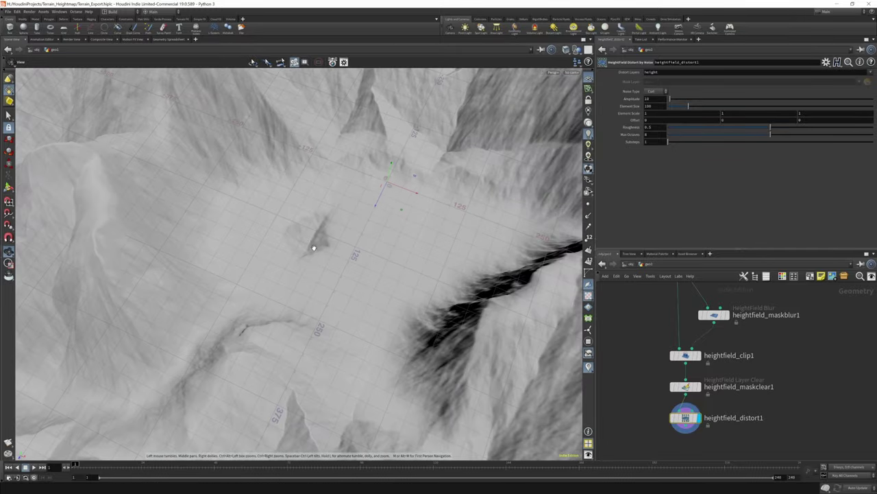
key(Return)
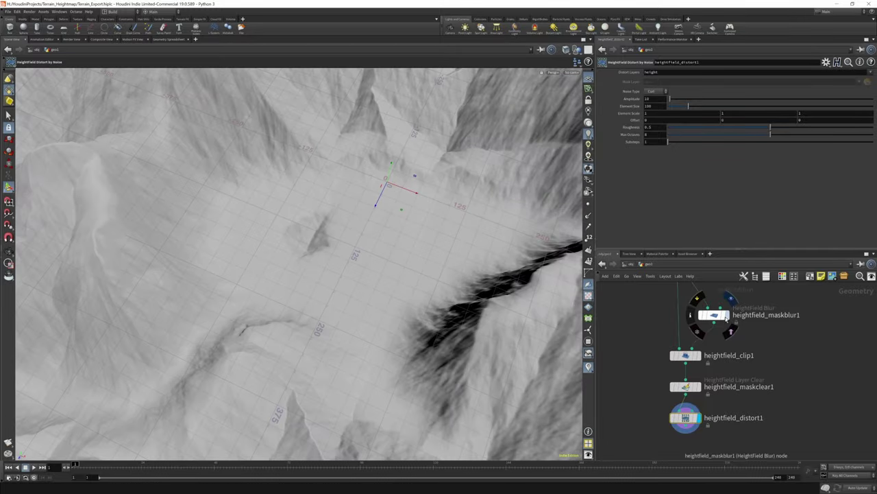
Step: Lower the clip node's Max Clip to -332.5 and display the distort result again
click(729, 302)
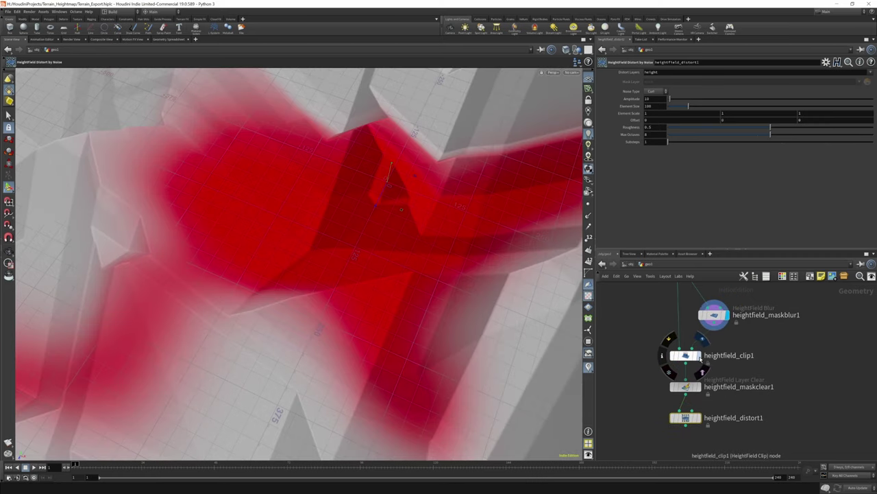
click(701, 342)
click(685, 355)
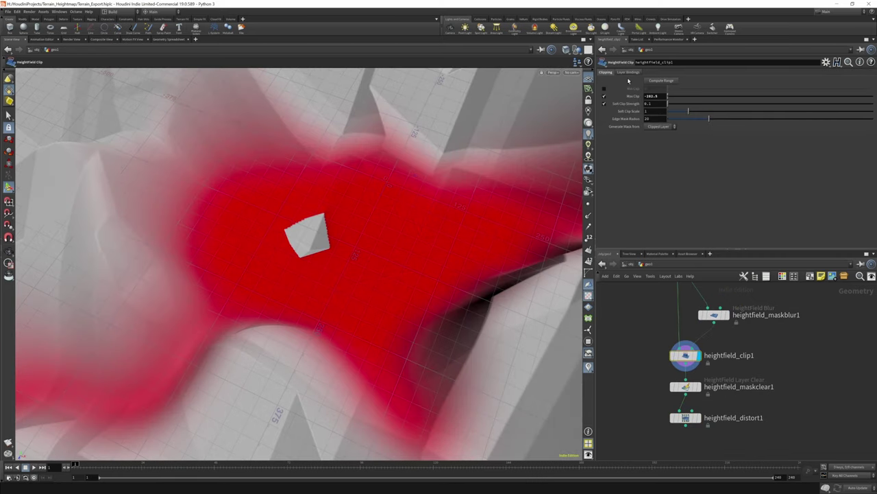
middle_drag(637, 96, 658, 93)
drag(408, 179, 475, 171)
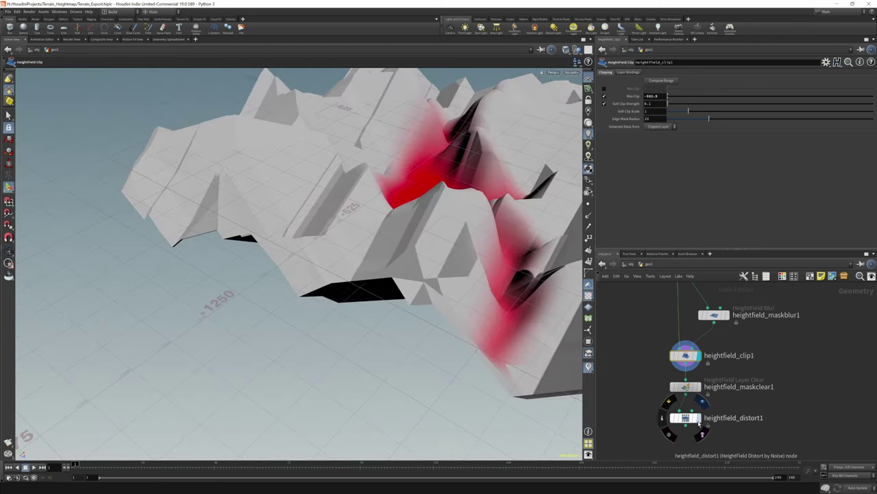
click(699, 420)
click(686, 418)
drag(425, 199, 292, 220)
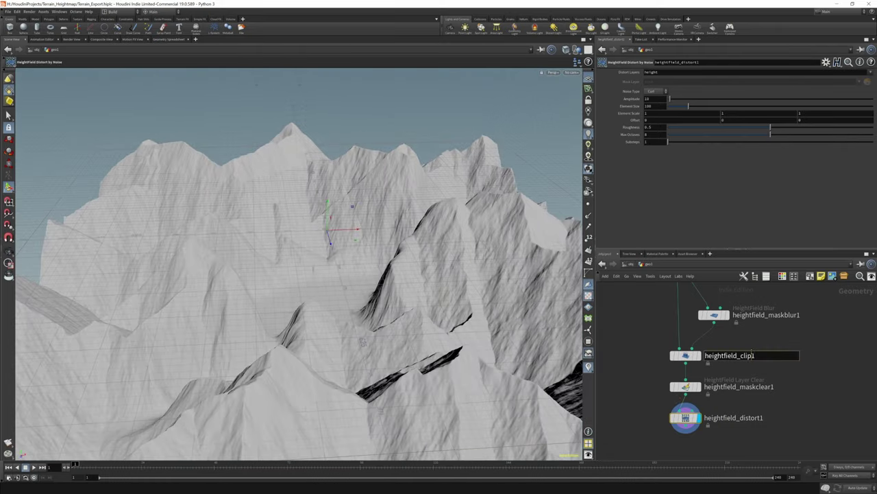
Step: Add a HeightField Noise node below the distort node and display its result
key(Tab)
text(heig)
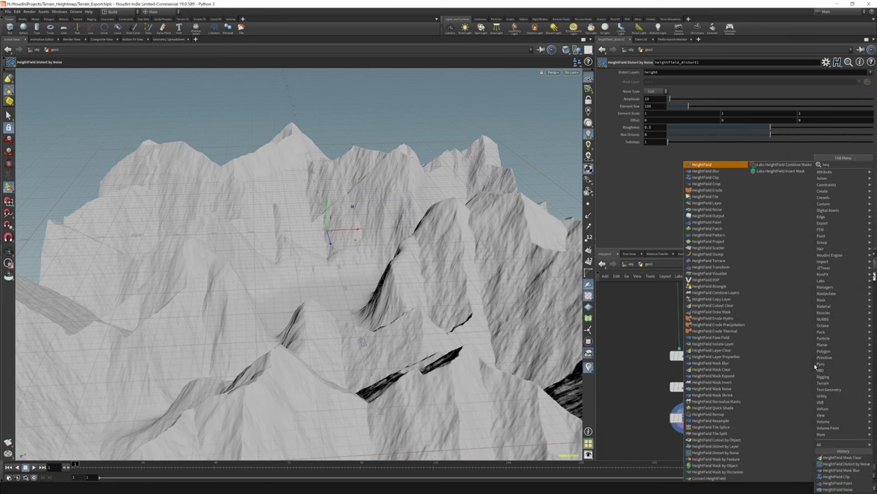
text(htfield nois)
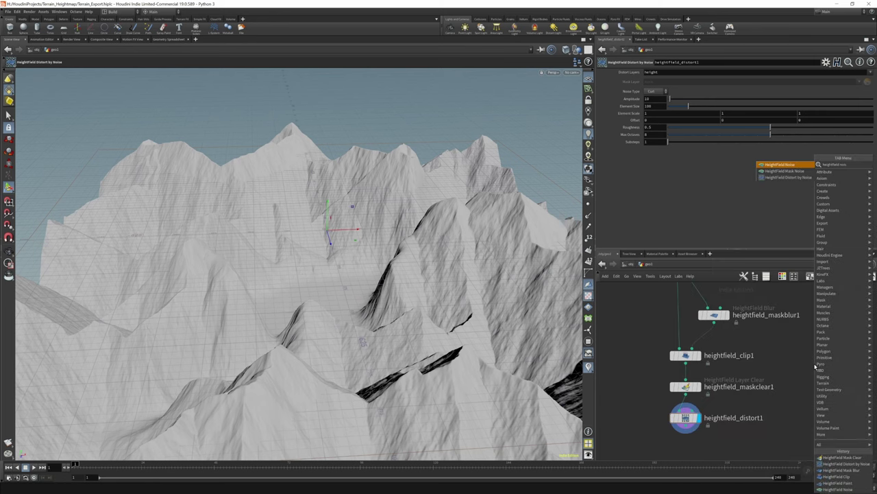
key(Return)
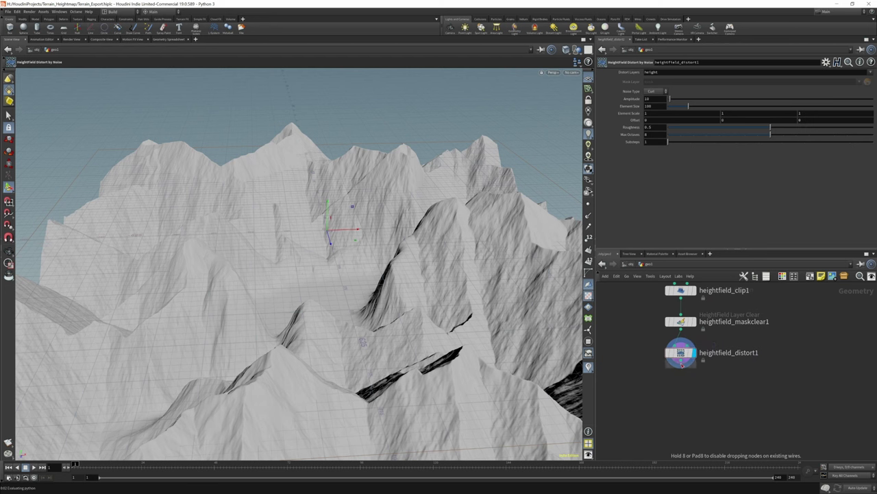
click(698, 384)
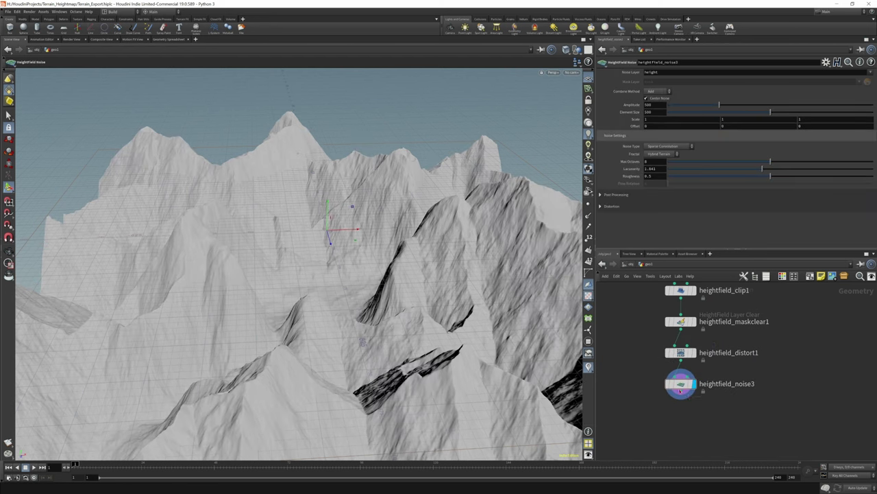
Step: Display the second noise node above the paint node and lower its amplitude to about 530
drag(370, 302, 360, 281)
right_drag(360, 281, 486, 338)
drag(487, 339, 480, 274)
middle_drag(661, 301, 677, 408)
click(682, 359)
click(703, 326)
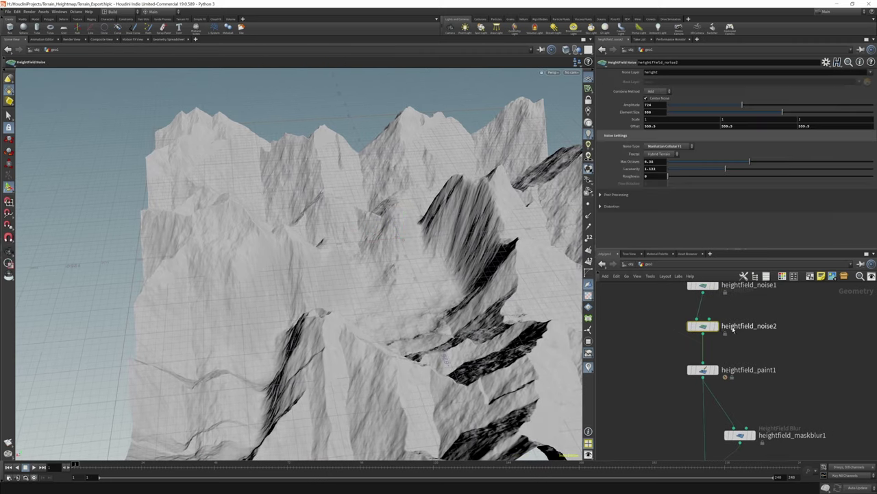
click(715, 326)
mouse_move(703, 294)
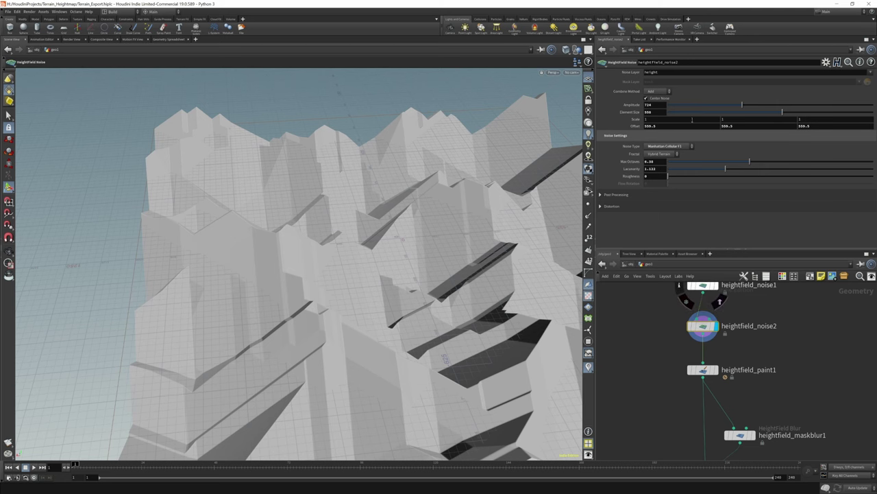
drag(730, 110, 719, 110)
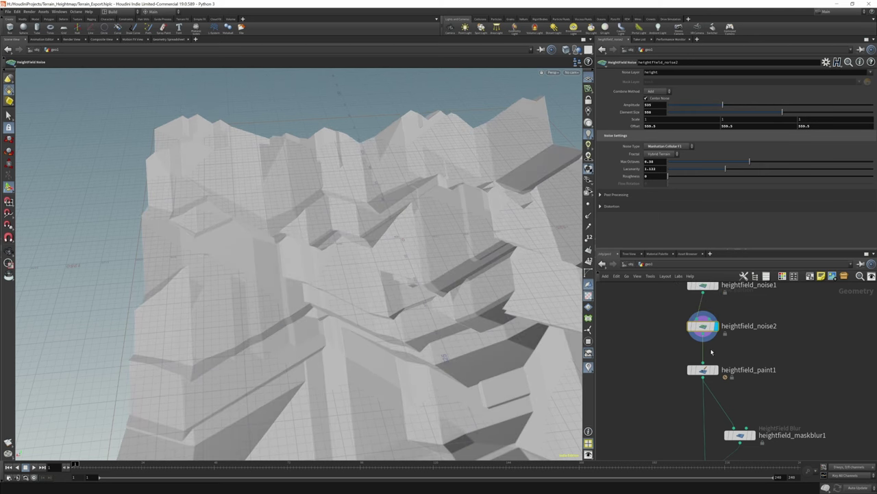
Step: Display the noise node below the distort node and set its amplitude to about 425 and element size to about 423
scroll(719, 398, down, 3)
scroll(722, 414, up, 3)
click(719, 425)
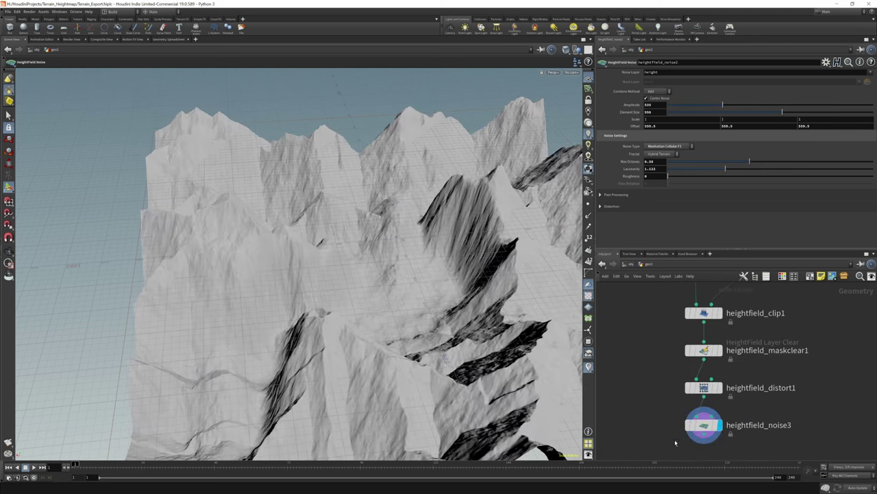
drag(467, 264, 514, 336)
key(Return)
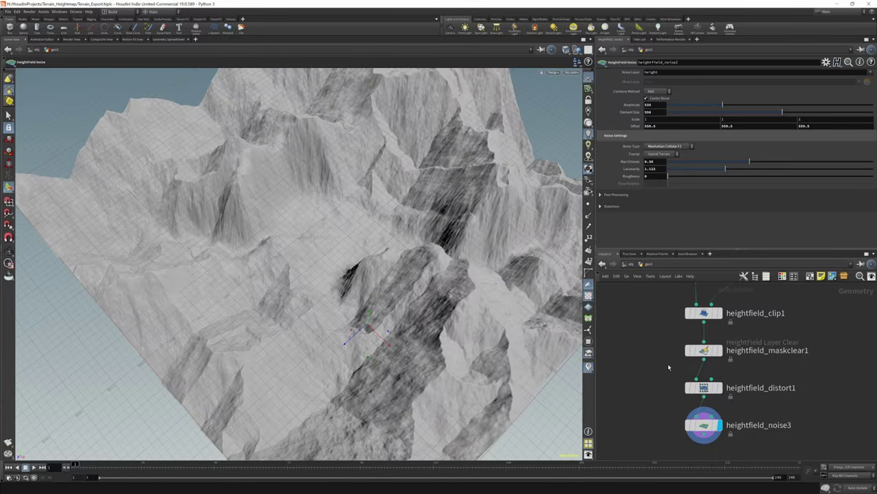
click(699, 424)
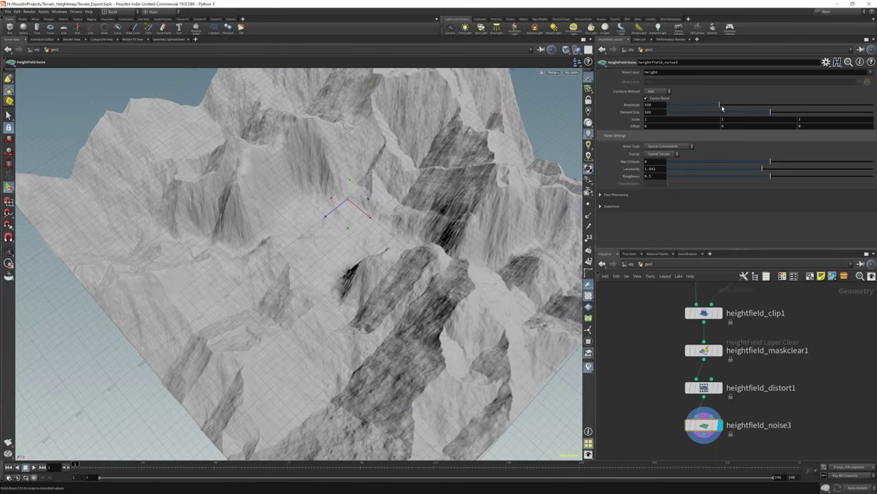
drag(710, 109, 711, 107)
drag(765, 115, 755, 117)
drag(377, 222, 411, 266)
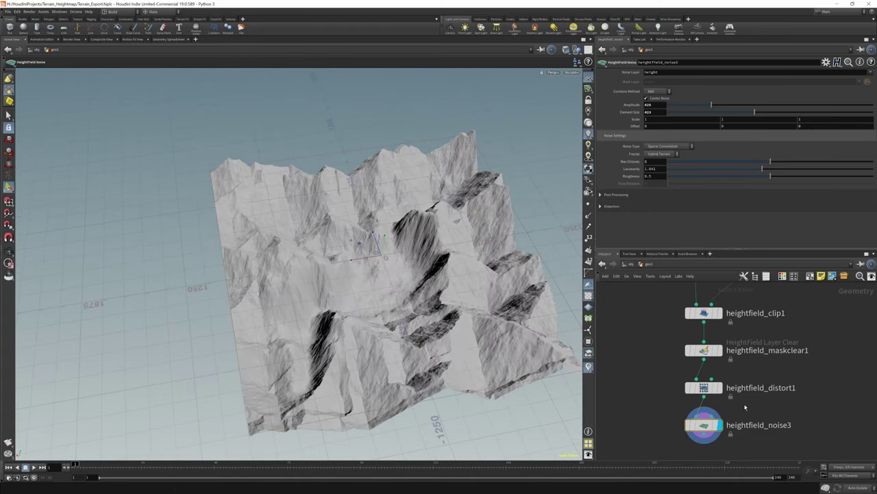
Step: Add a HeightField Erode node below the last noise node and display its result
middle_drag(759, 401, 765, 332)
key(Tab)
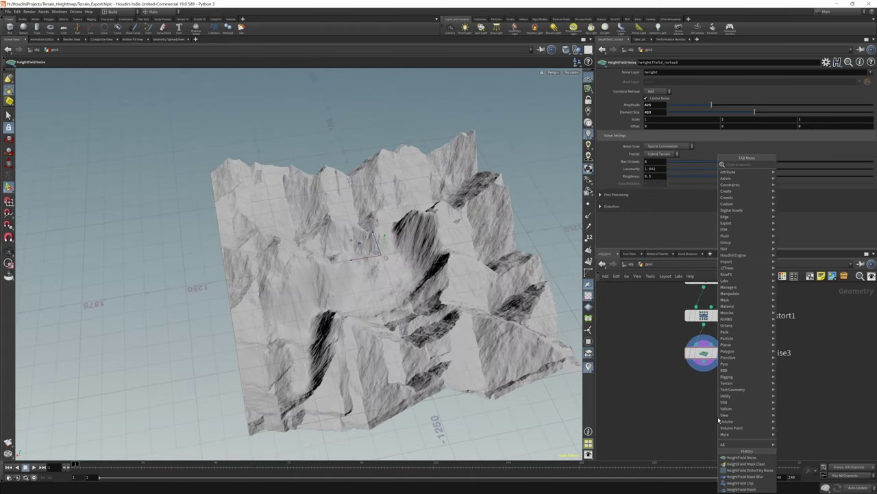
text(heightfield)
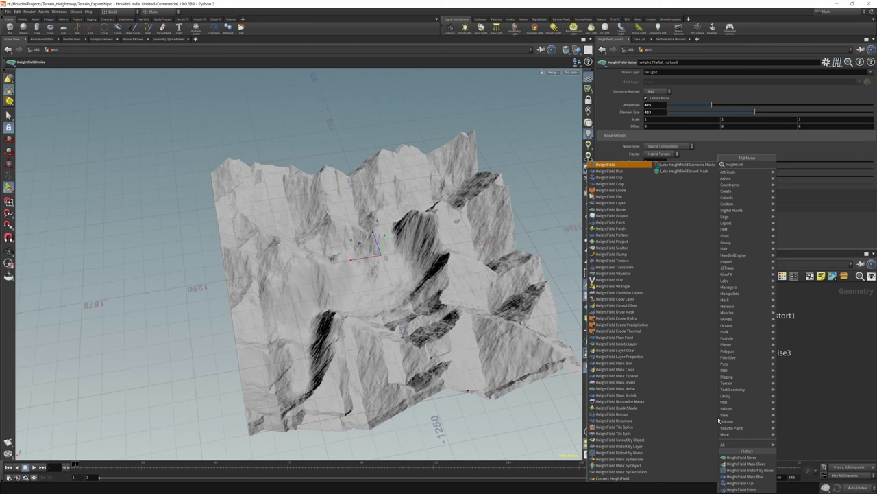
text( ero)
key(Return)
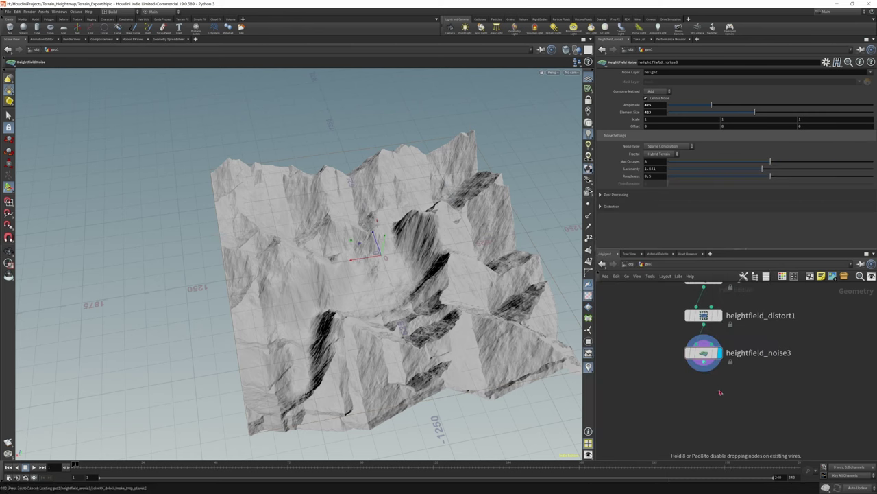
click(720, 392)
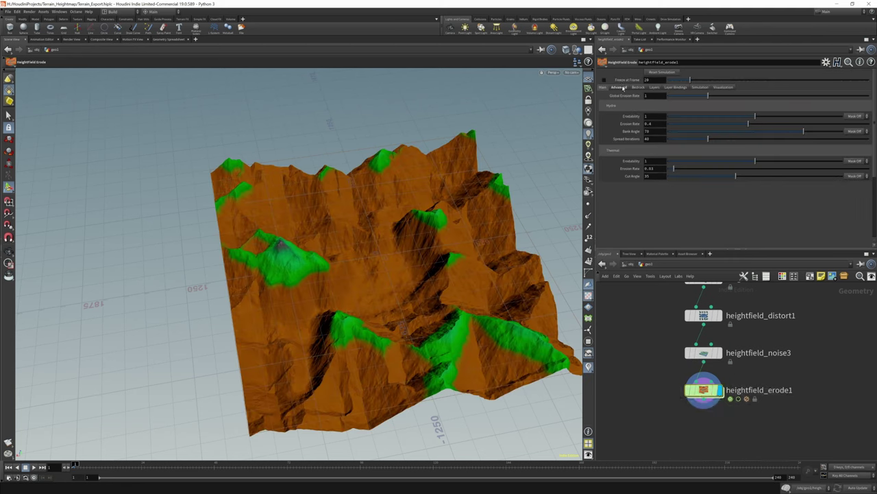
Step: Compute the elevation range of the erosion visualization and freeze the erosion simulation at frame 20
click(619, 87)
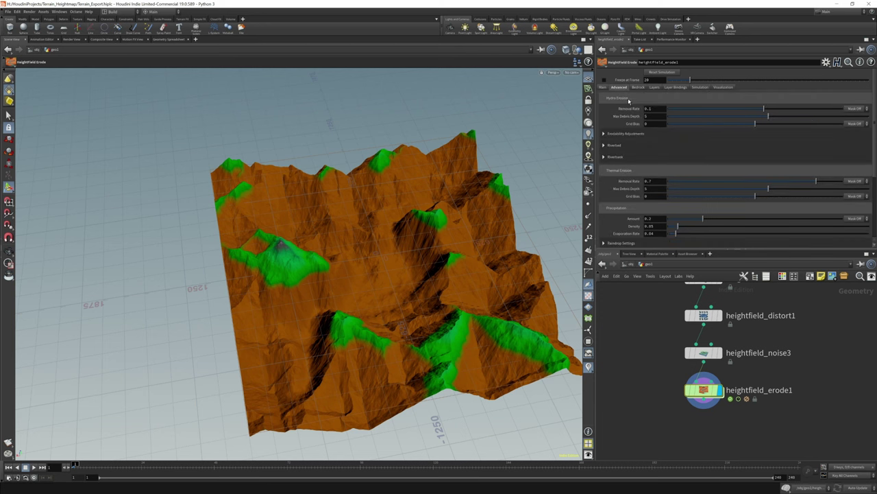
click(724, 87)
click(662, 110)
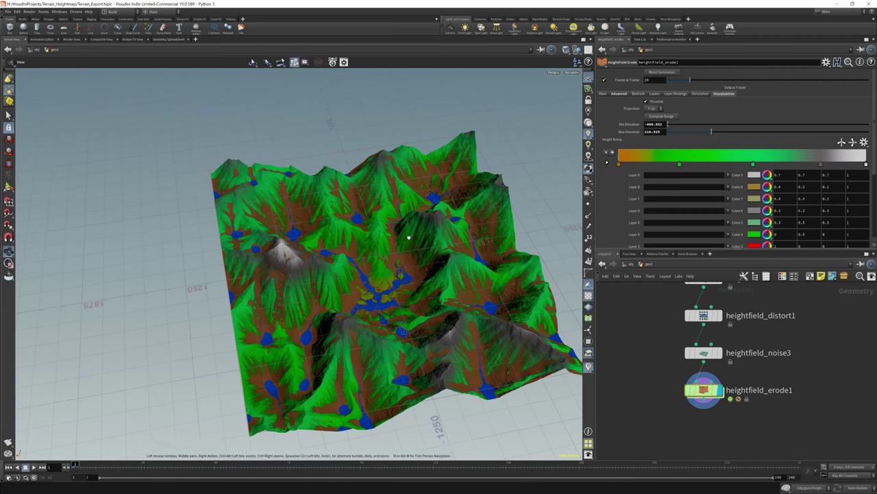
drag(433, 238, 311, 206)
Step: Turn off the erode node's layer color visualization
key(Tab)
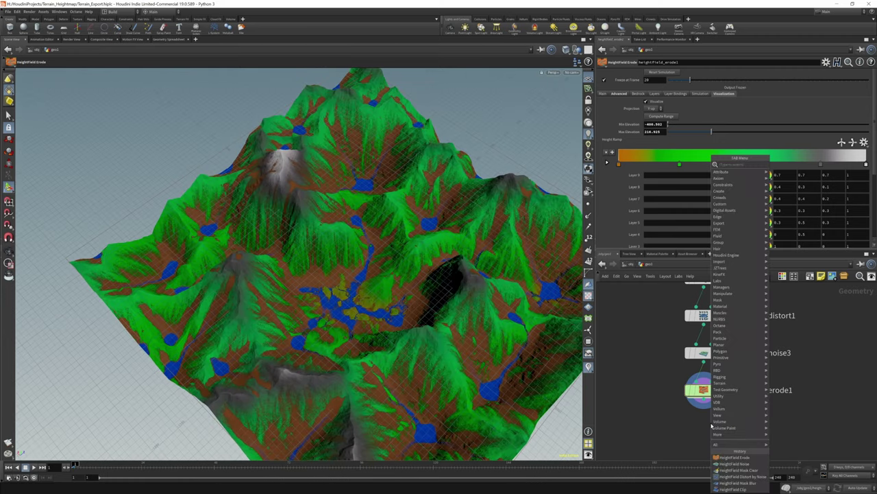
click(658, 100)
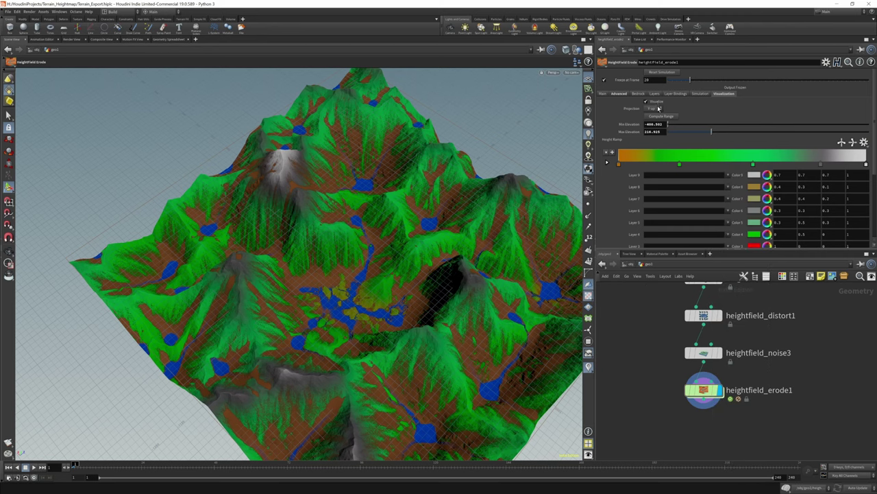
click(658, 104)
Step: Add a HeightField Flow Field node below the erode node and inspect its flow mask on the terrain
key(Tab)
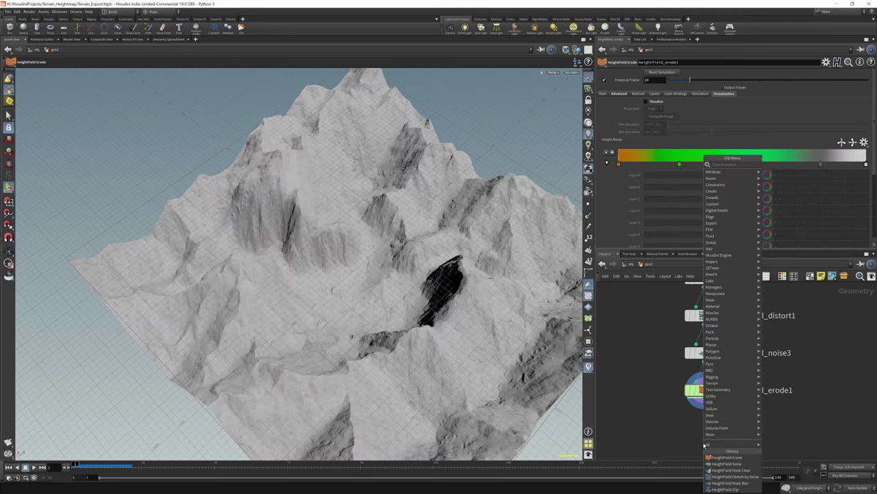
text(flow)
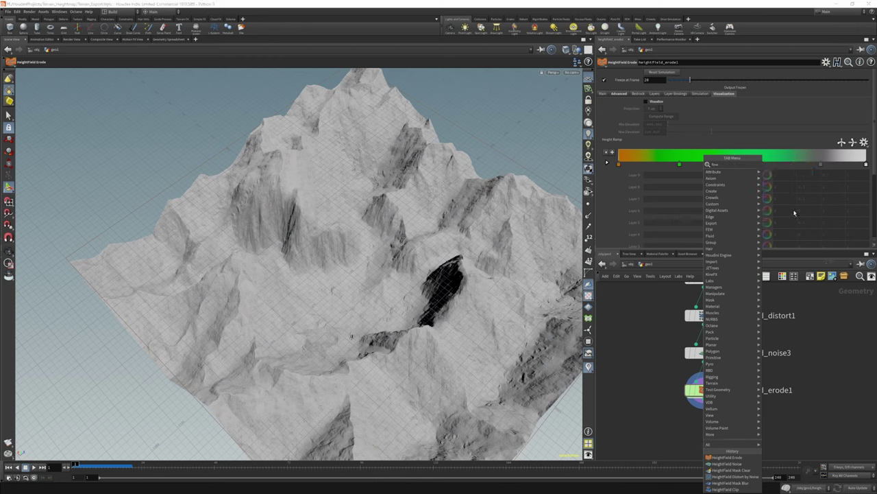
click(789, 210)
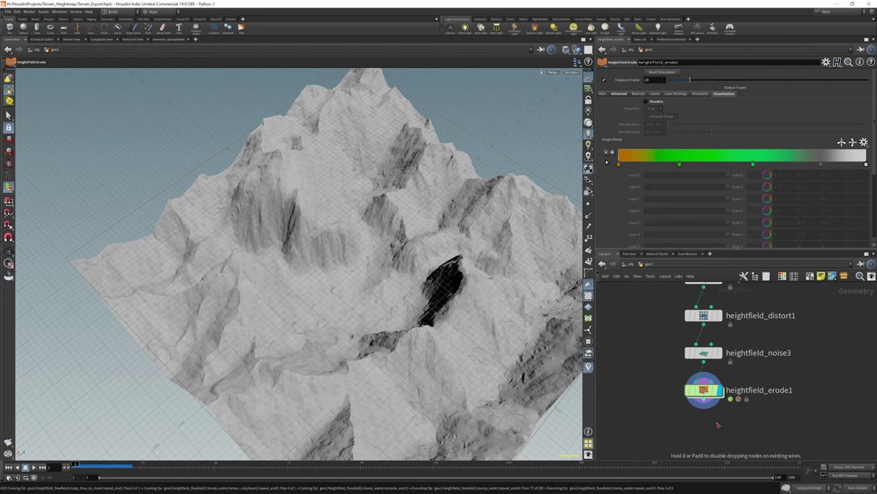
click(718, 424)
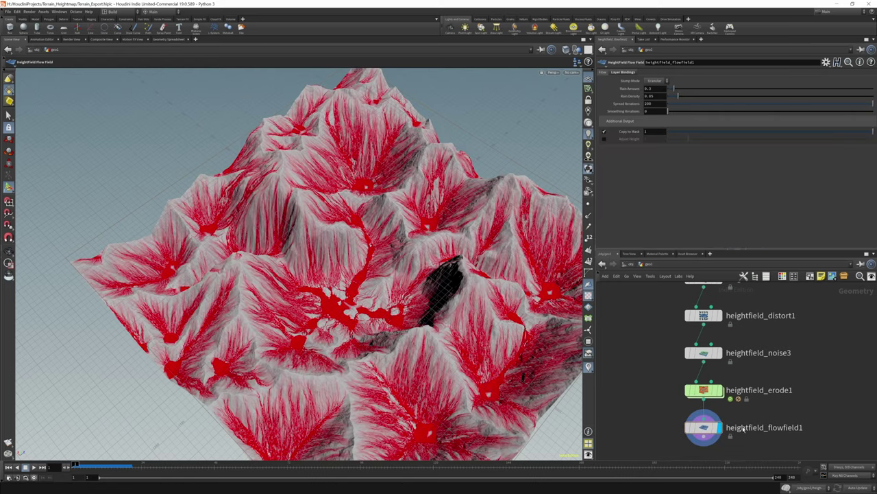
key(Escape)
drag(357, 219, 366, 250)
scroll(367, 251, down, 3)
scroll(333, 282, up, 10)
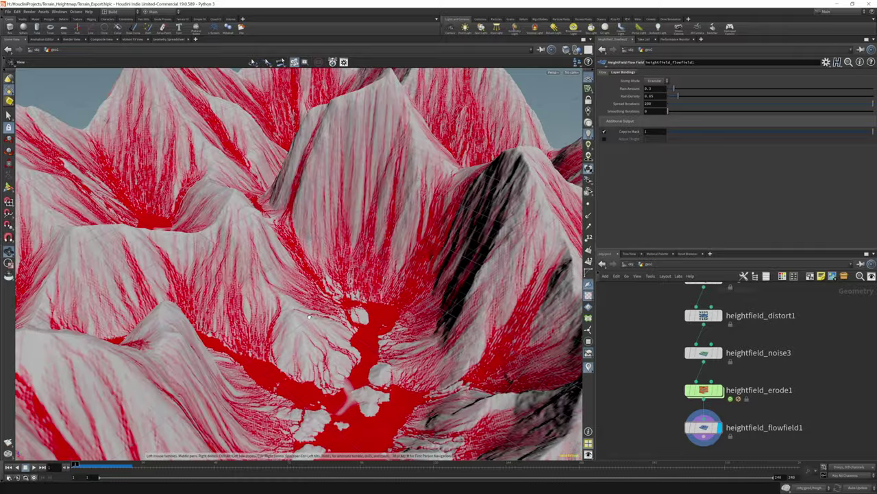
Step: Review the flow field node's layer list and add a displayed HeightField Mask Clear node below it
drag(309, 316, 237, 373)
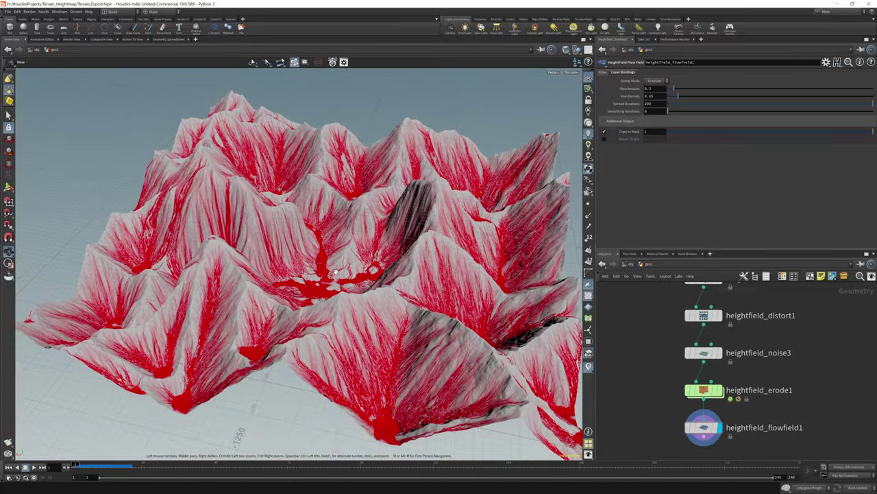
middle_click(704, 428)
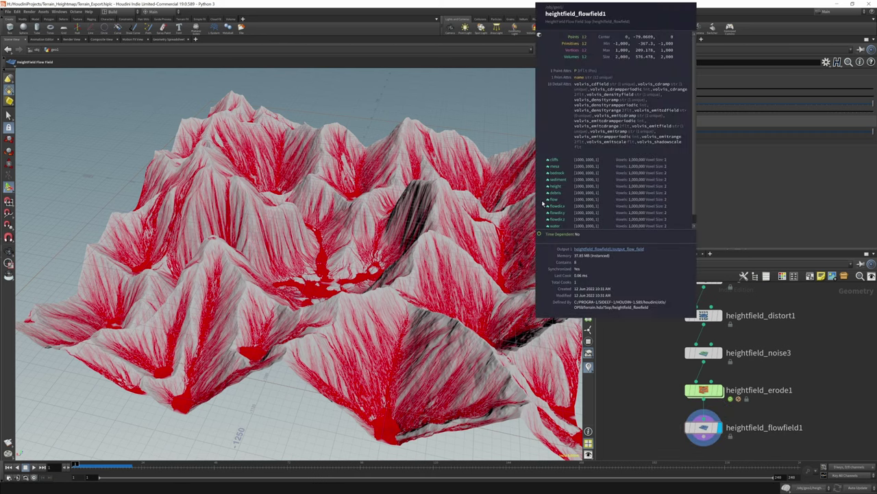
middle_drag(639, 339, 622, 288)
key(Tab)
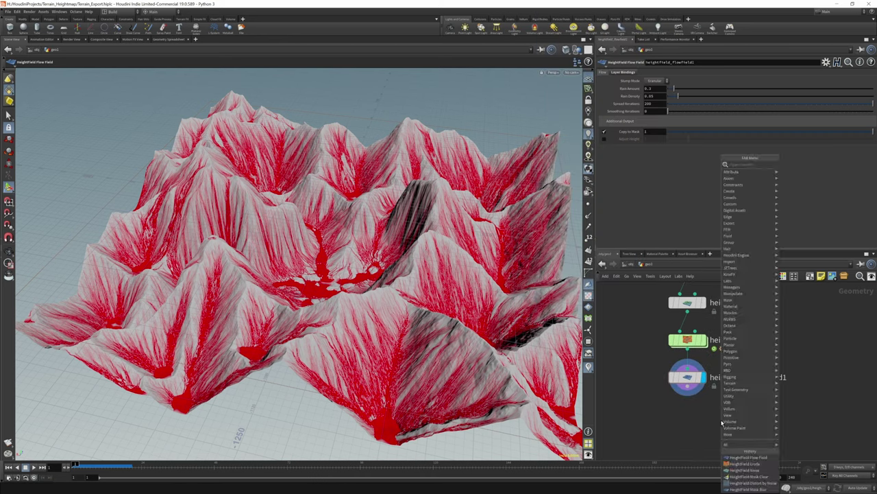
text(clear mas)
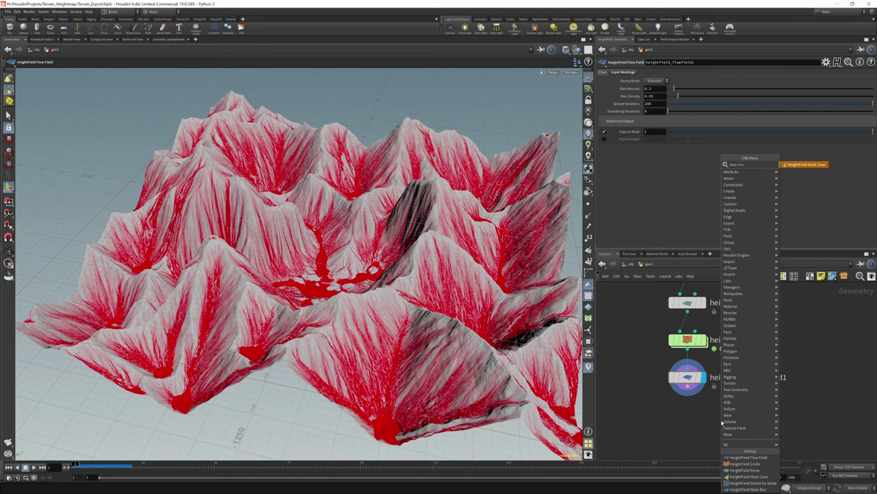
key(Return)
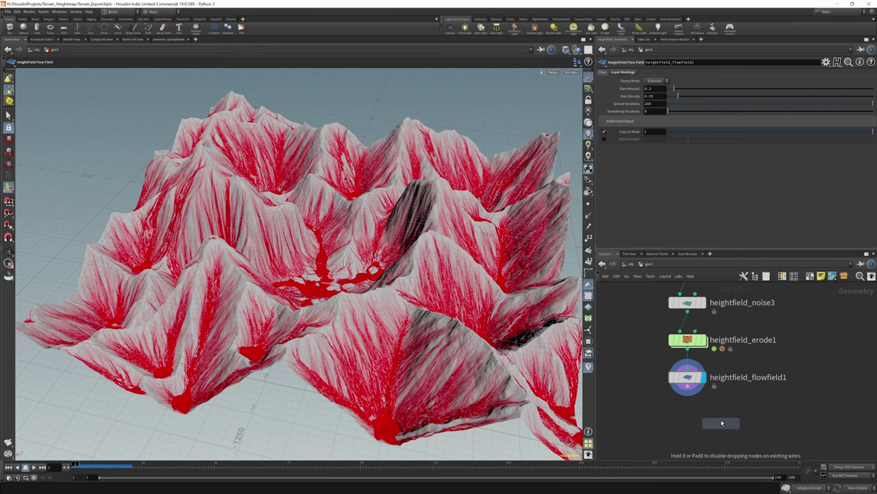
click(706, 410)
click(704, 414)
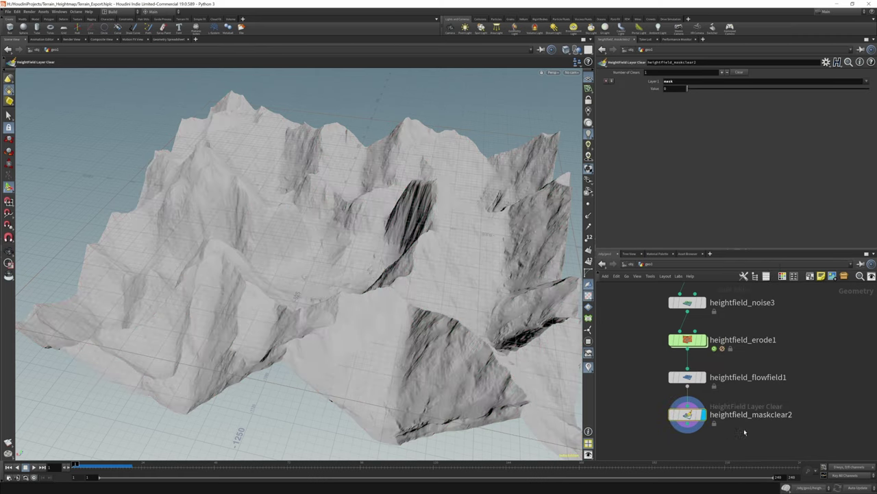
Step: Examine the terrain with its mask cleared from several angles and review the layer list of the mask clear node
drag(329, 288, 337, 304)
key(Return)
key(Escape)
scroll(361, 325, up, 15)
scroll(364, 268, down, 10)
key(Return)
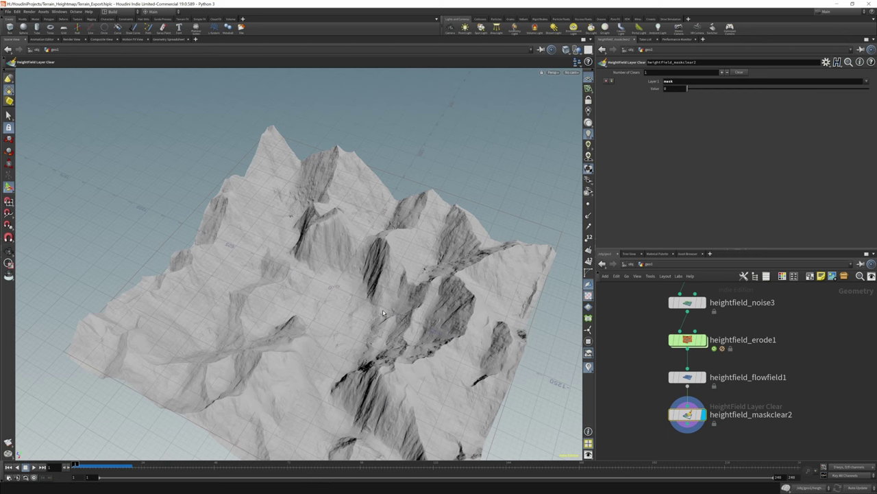
drag(473, 264, 390, 252)
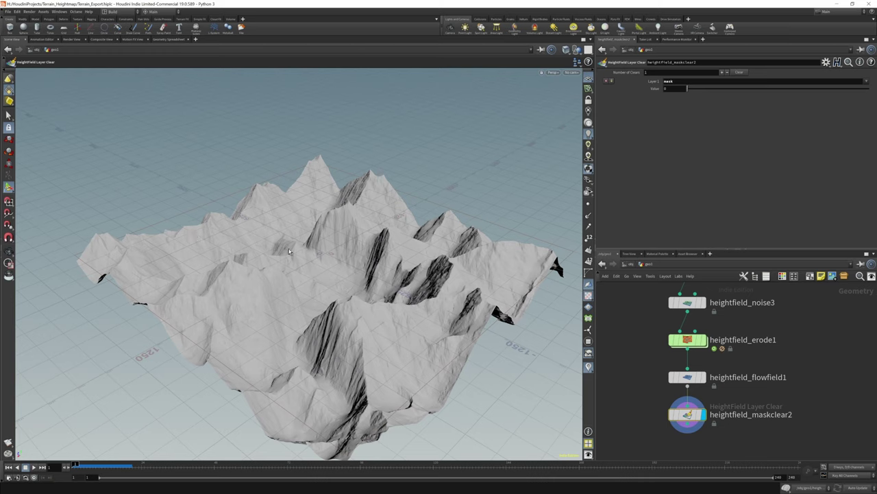
middle_drag(815, 394, 841, 289)
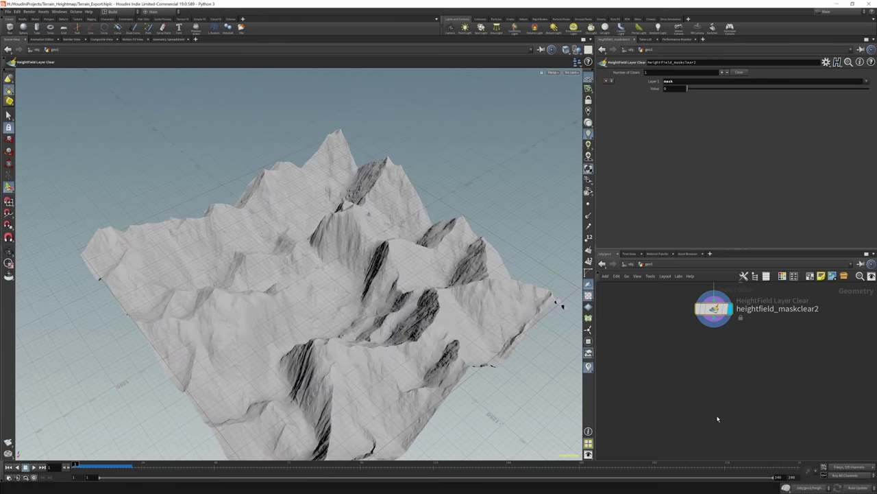
middle_click(708, 314)
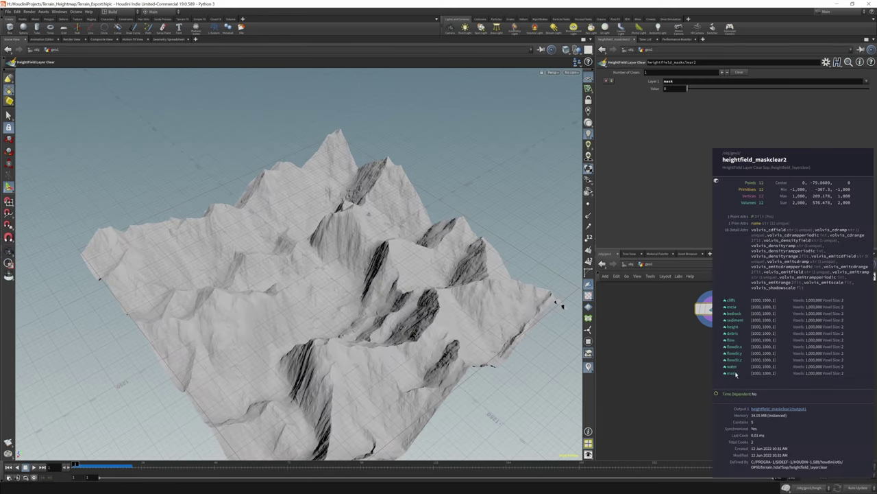
middle_drag(736, 308, 734, 355)
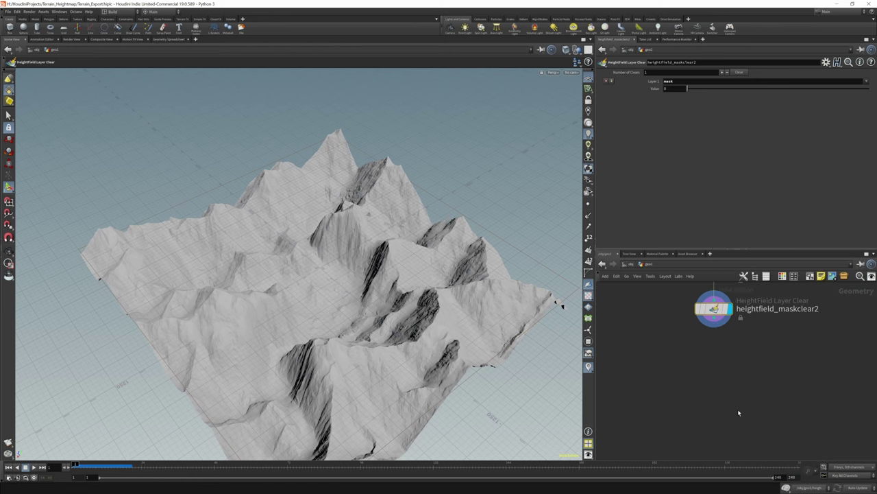
Step: Add a Volume Wrangle node below the mask clear node and display its result
key(Tab)
text(heightfield)
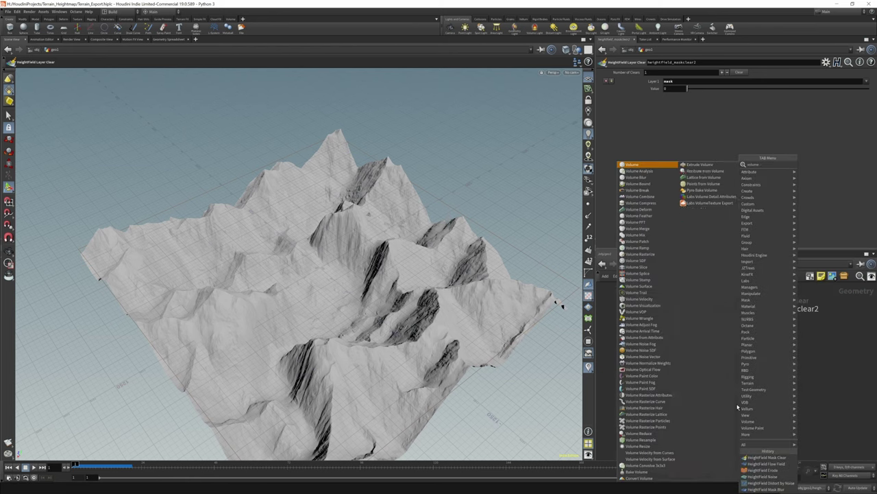
key(Return)
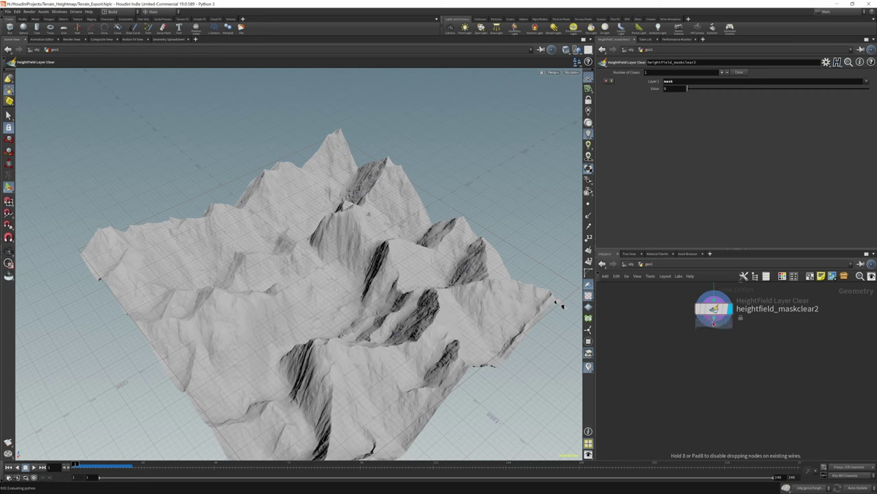
click(715, 347)
Step: Enter the wrangle expression f@mask = 1; and inspect the mask across the whole terrain
click(657, 112)
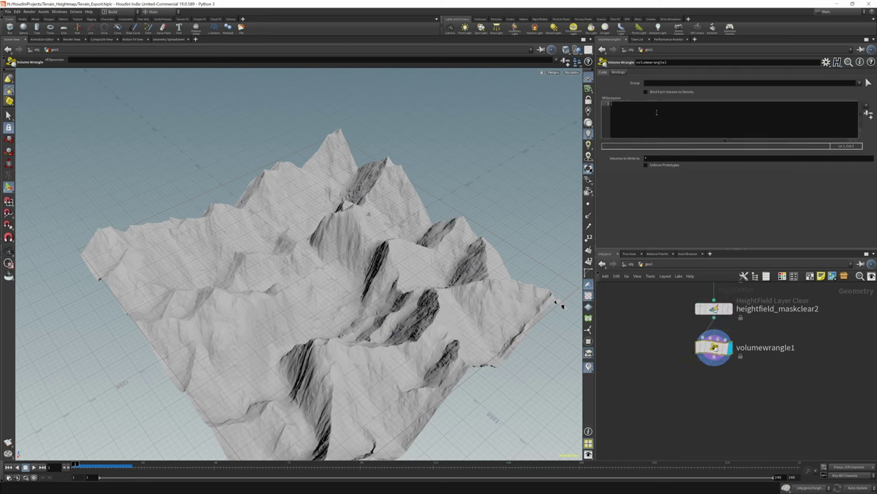
text(f@ma)
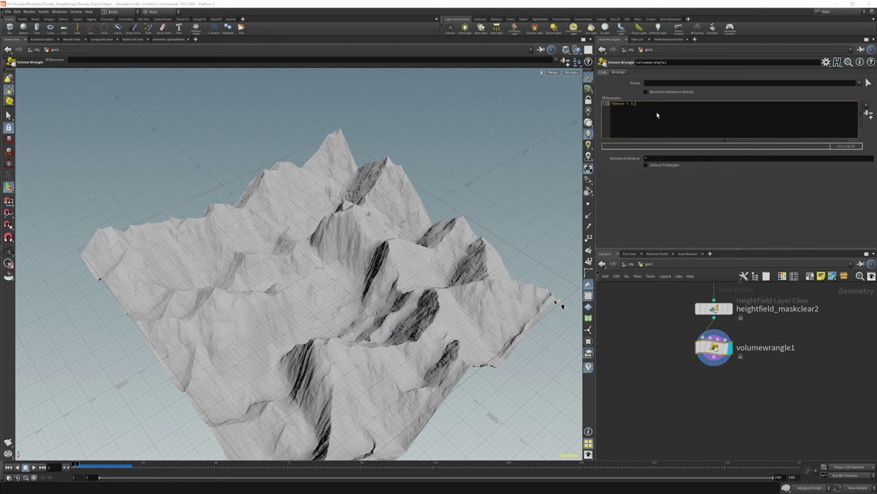
text(sk = 1;)
drag(480, 377, 454, 329)
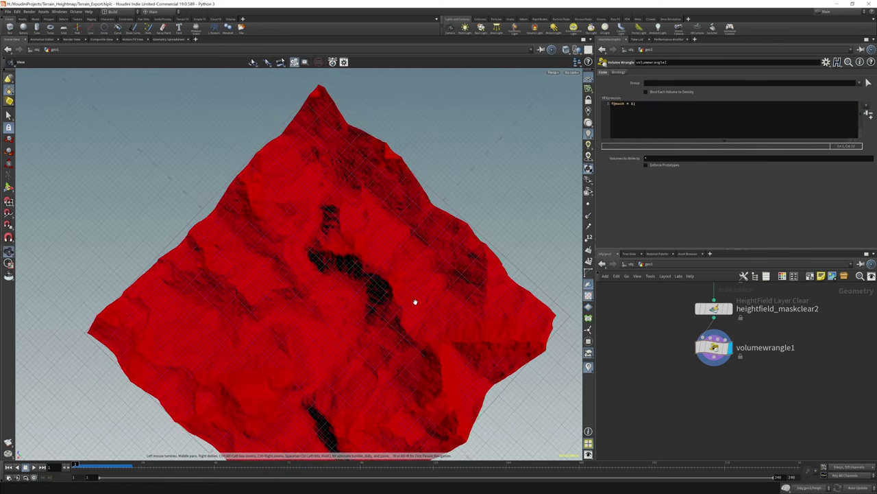
drag(415, 300, 424, 230)
key(Return)
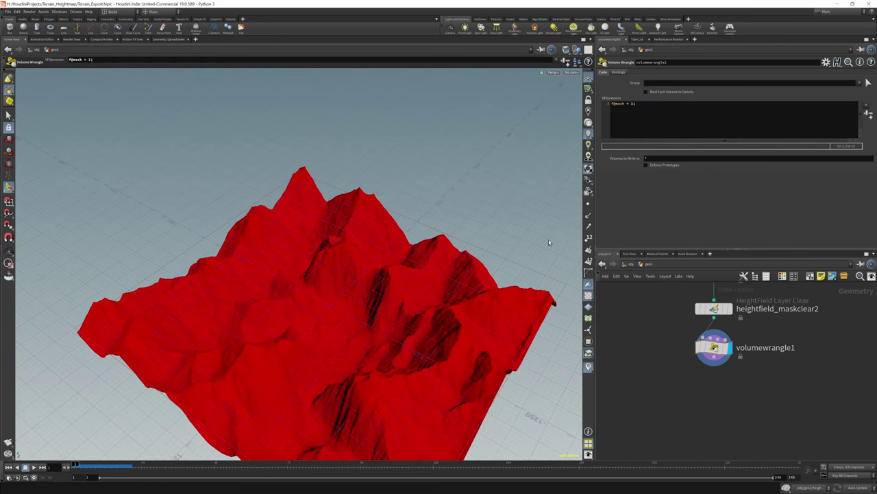
Step: Try writing to a separate layer with f@mask1 = 1; and compare the layer lists before and after the wrangle
middle_click(713, 313)
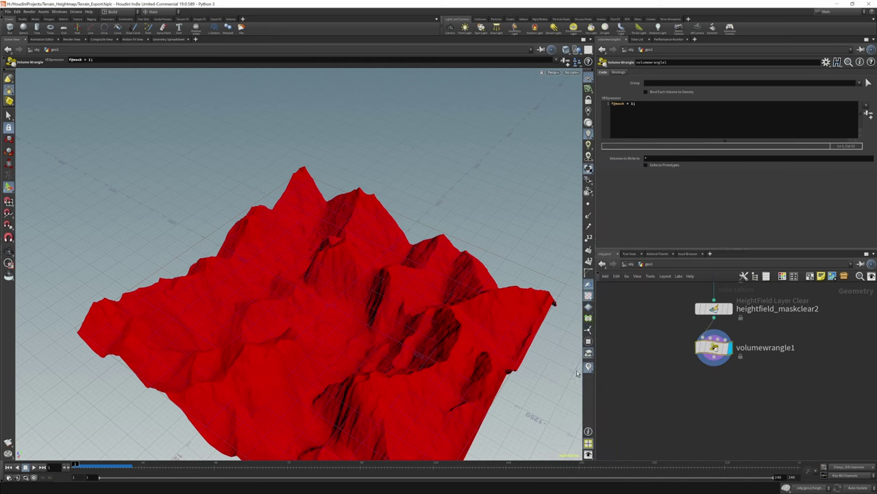
click(640, 122)
text(1)
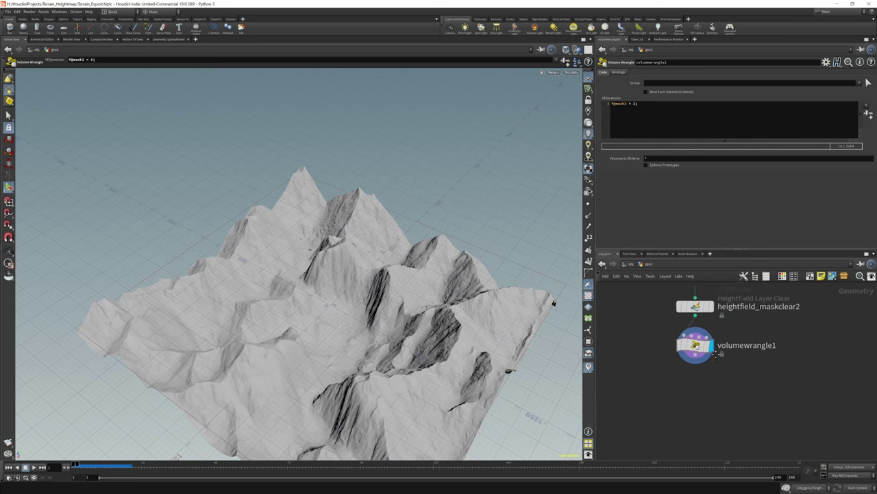
middle_click(706, 348)
Step: Restore the wrangle expression to f@mask = 1;
click(626, 104)
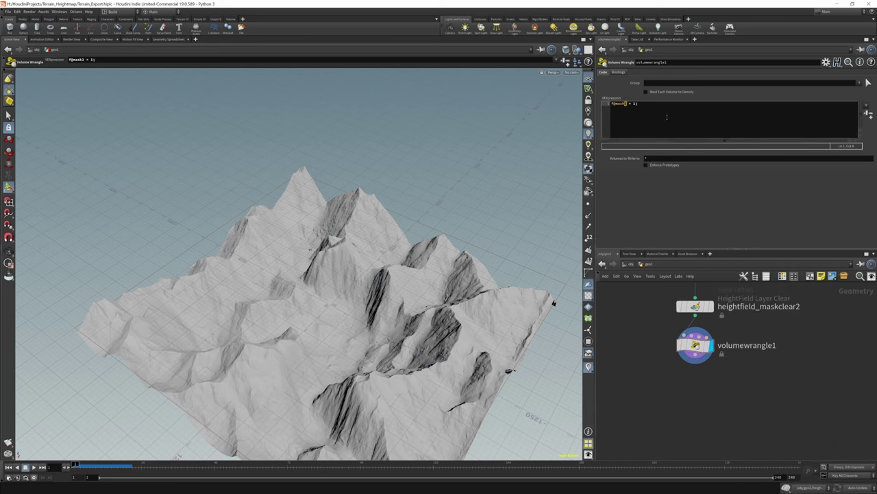
key(BackSpace)
click(722, 410)
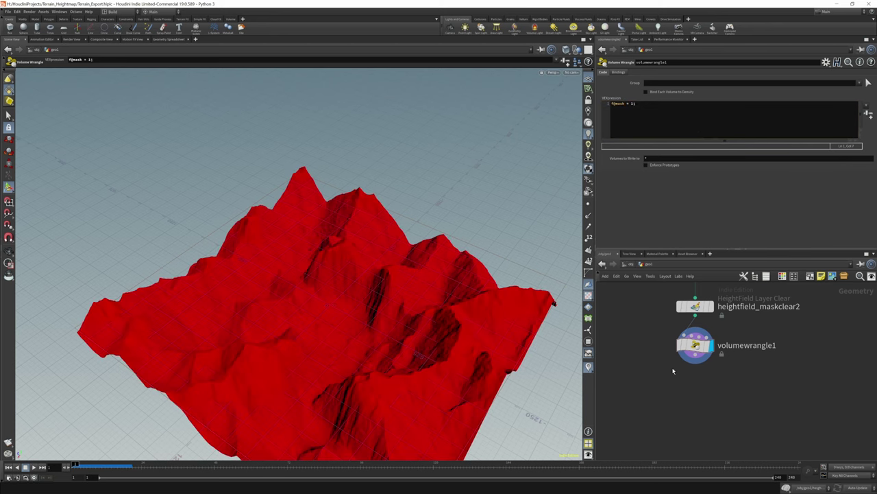
Step: Add a HeightField Copy Layer node below the wrangle, copying mask to mask2, and check its layer list
key(Tab)
key(Escape)
key(Tab)
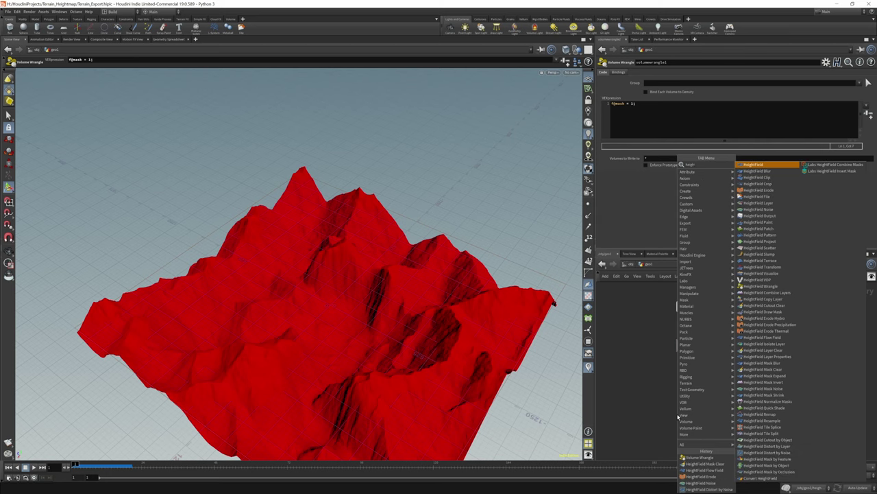
text(heightfield co)
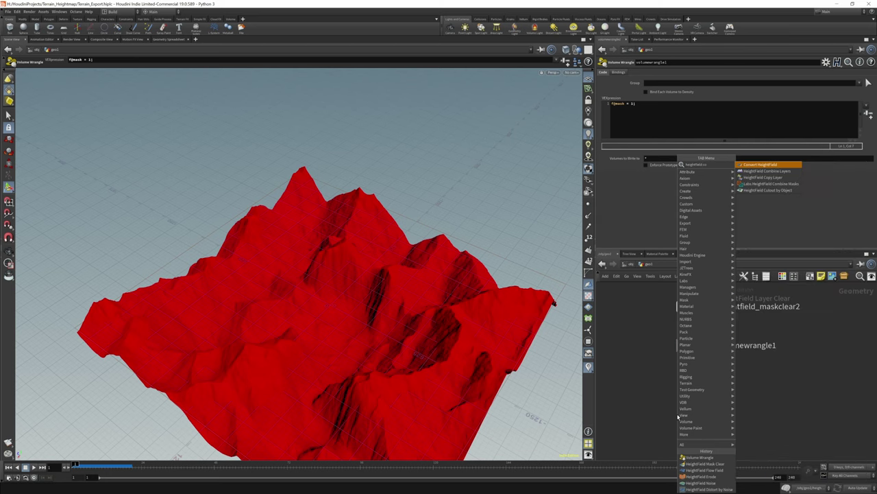
key(Return)
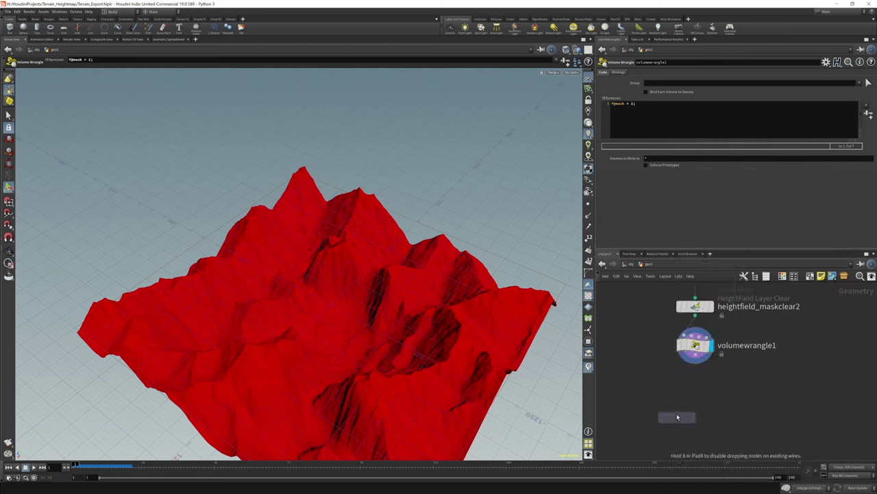
click(695, 370)
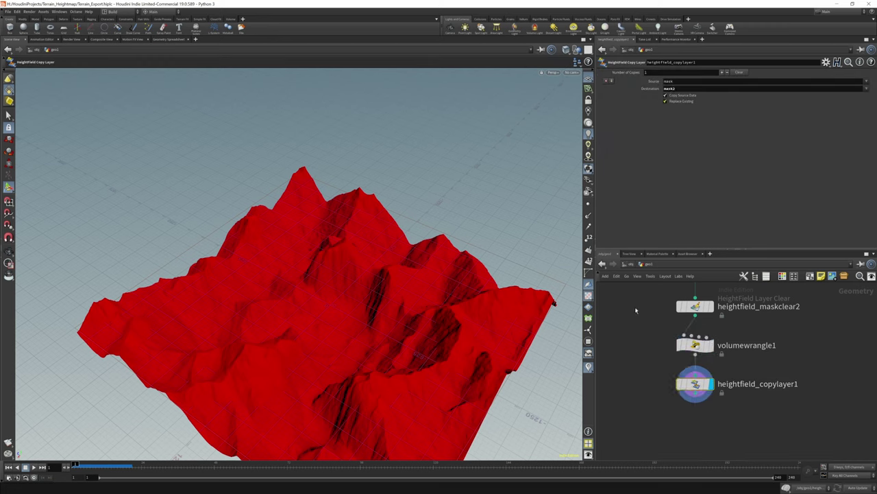
middle_click(706, 380)
Step: Delete the copy layer and volume wrangle nodes
key(Delete)
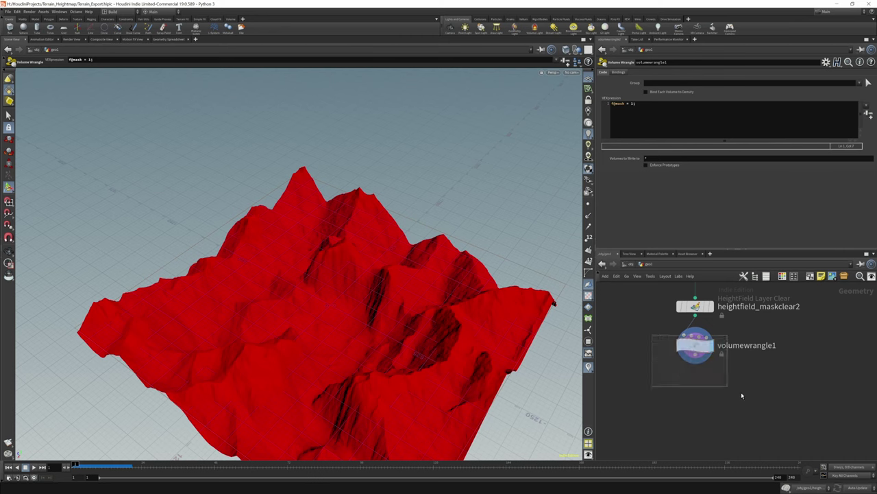
key(Delete)
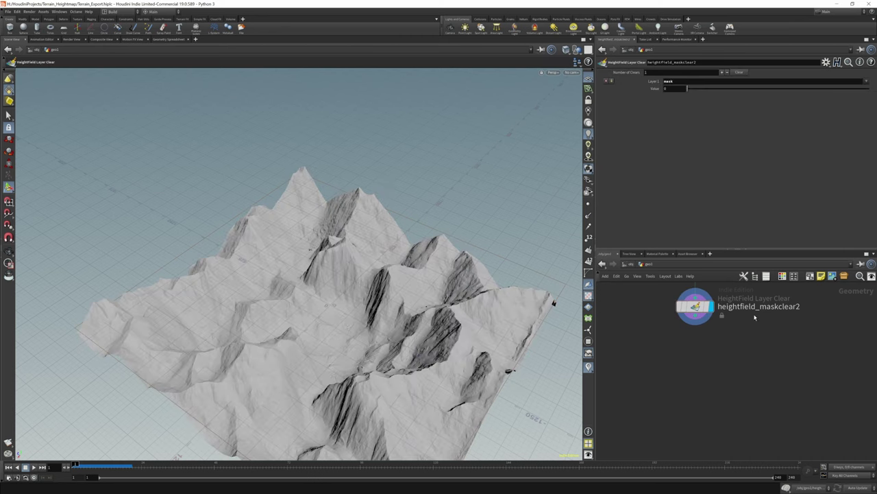
Step: Look over the eroded ridges and the valley of the terrain from several angles and close up
key(Escape)
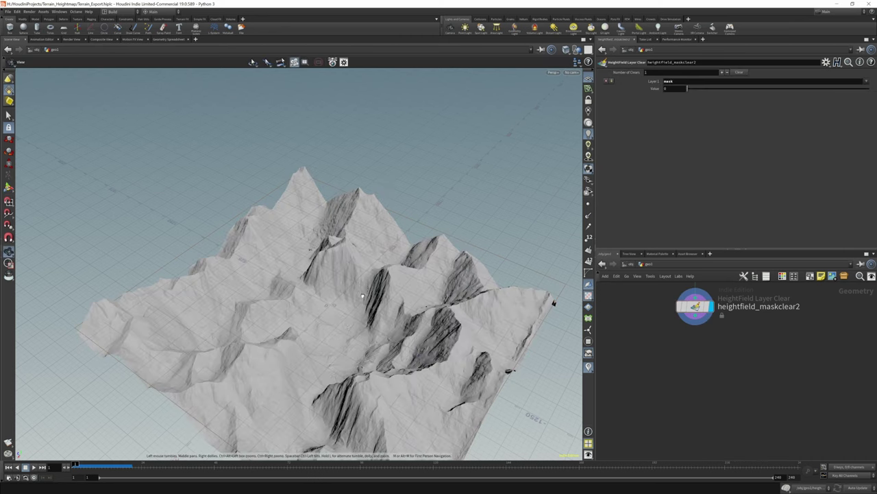
drag(344, 253, 319, 302)
key(Return)
alt+drag(354, 341, 363, 308)
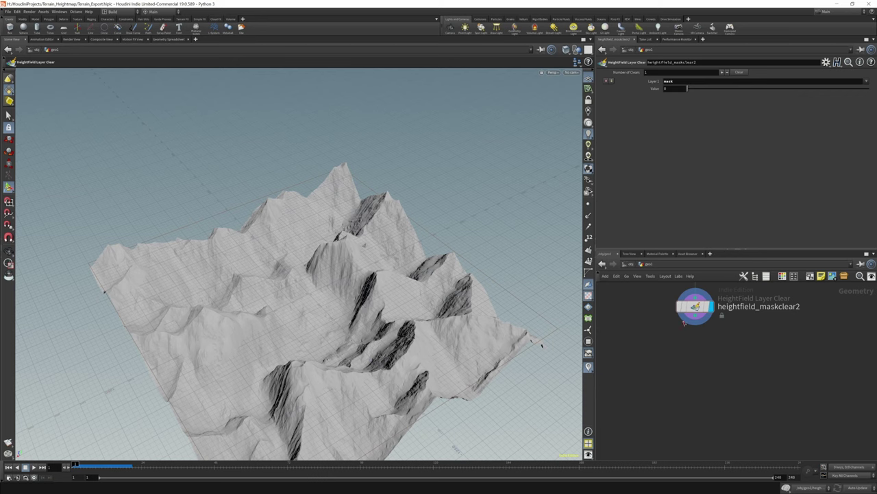
key(Escape)
drag(339, 255, 337, 359)
scroll(350, 298, up, 6)
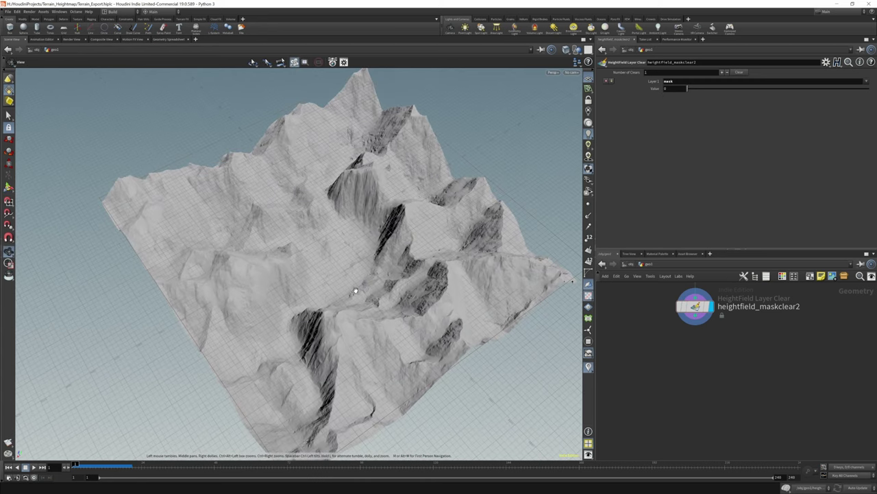
key(Return)
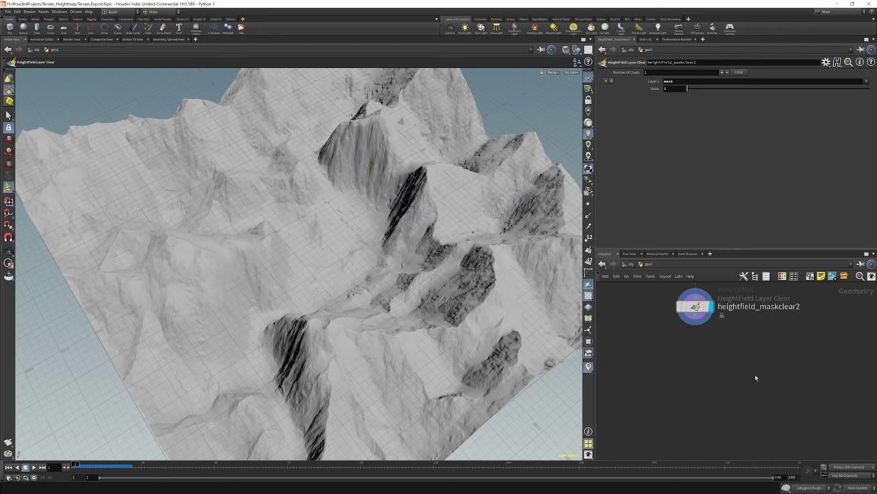
Step: Add a Volume Wrangle node below the layer clear node with the expression f@mask = f@flow;
key(Tab)
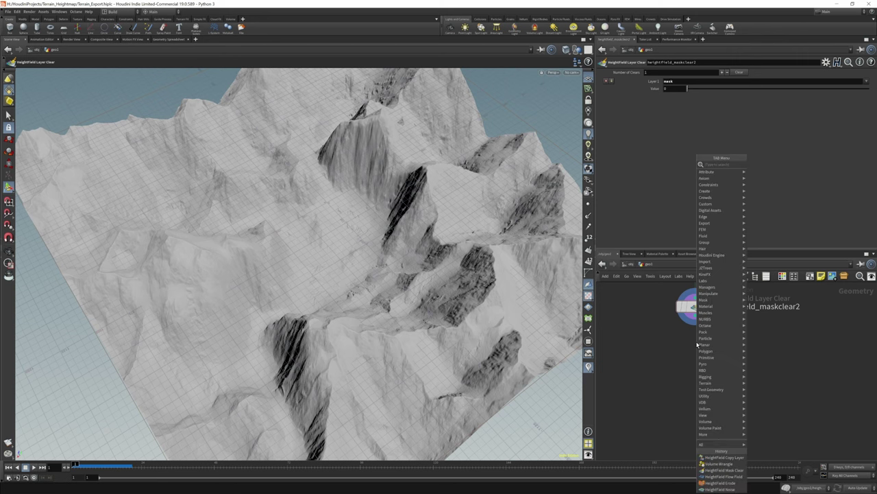
text(heightfield)
key(Return)
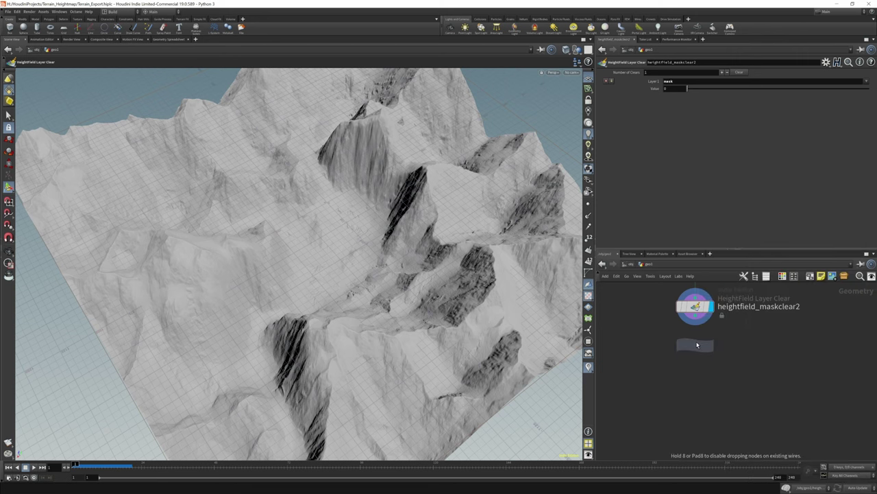
click(697, 345)
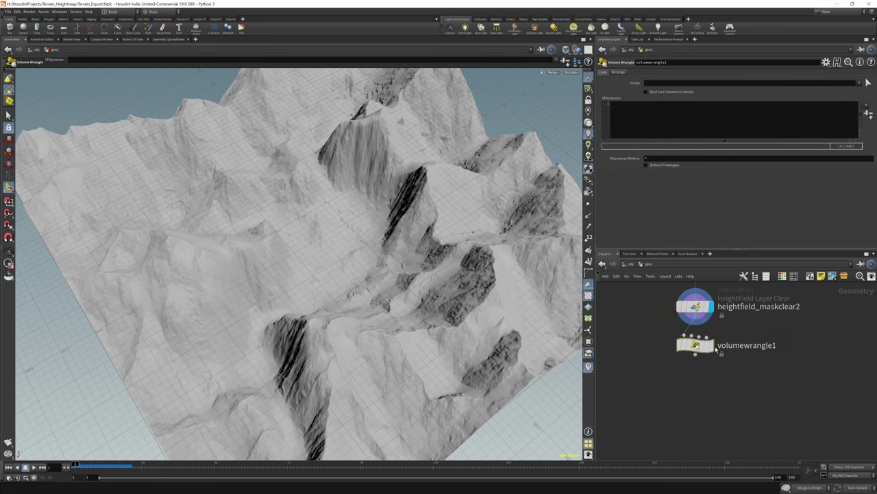
click(665, 125)
text(f@)
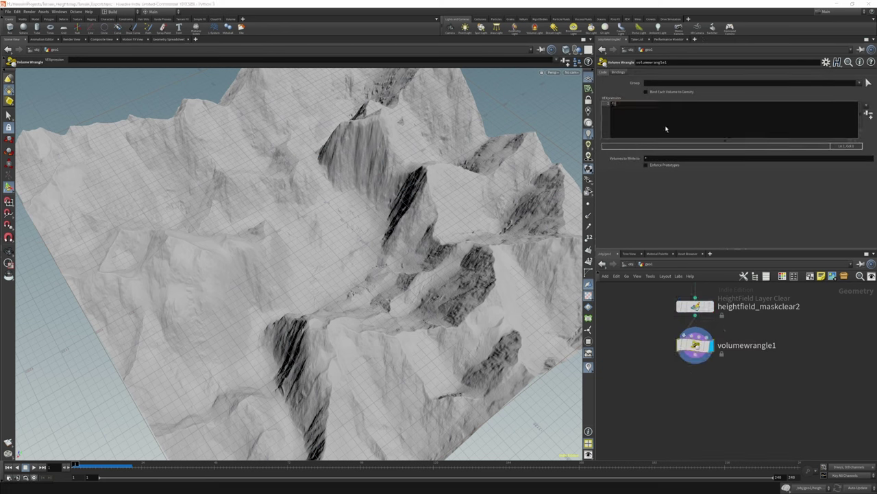
text(mask = fi)
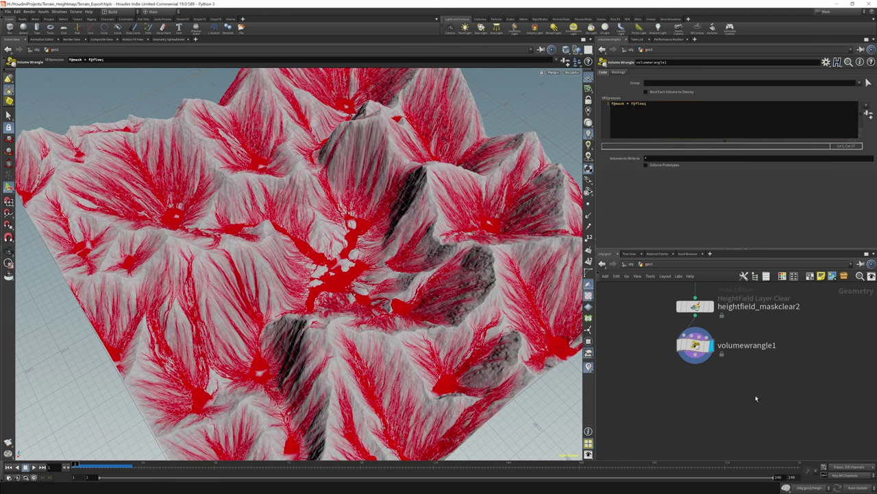
Step: Look over the flow mask on the terrain from a lower angle and delete the volume wrangle node
drag(357, 205, 449, 216)
key(Return)
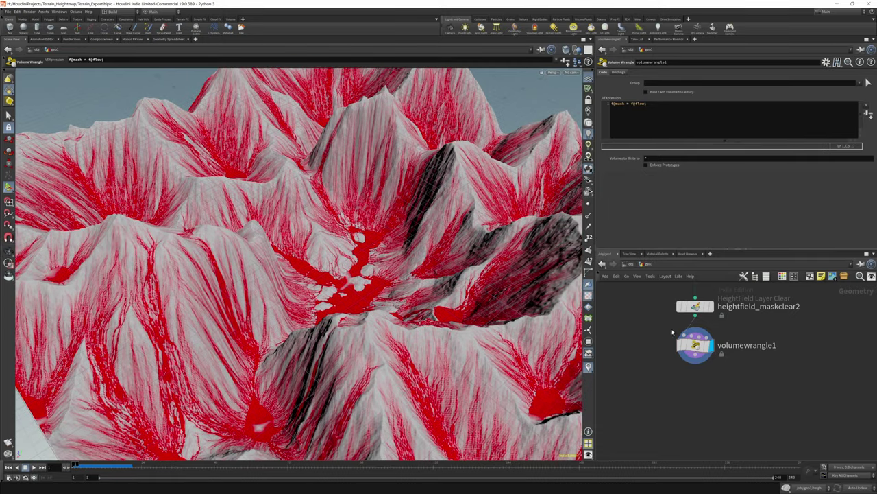
key(Delete)
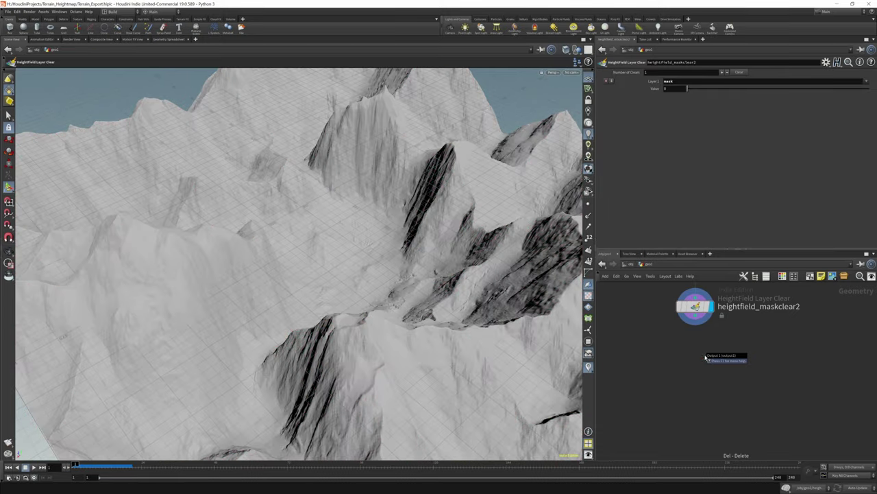
Step: Add a HeightField Mask by Feature node below the layer clear node
key(Tab)
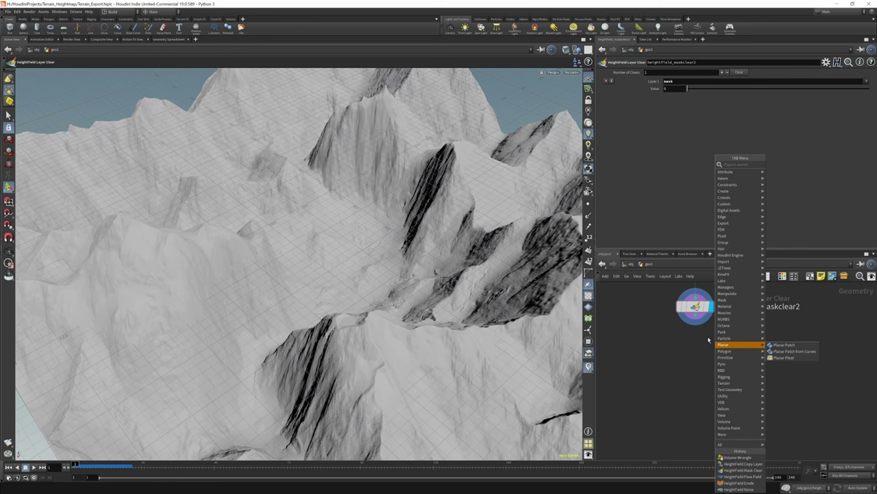
text(mask b)
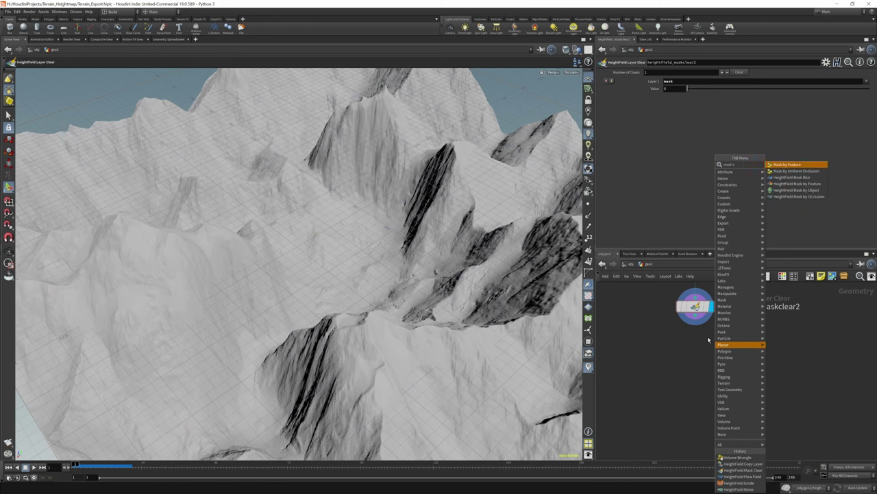
key(Down)
key(Down)
key(Down)
key(Return)
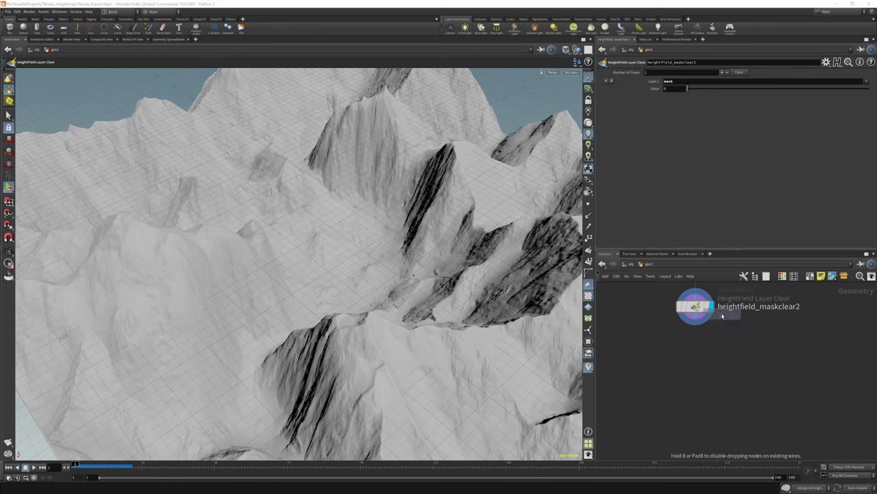
click(695, 342)
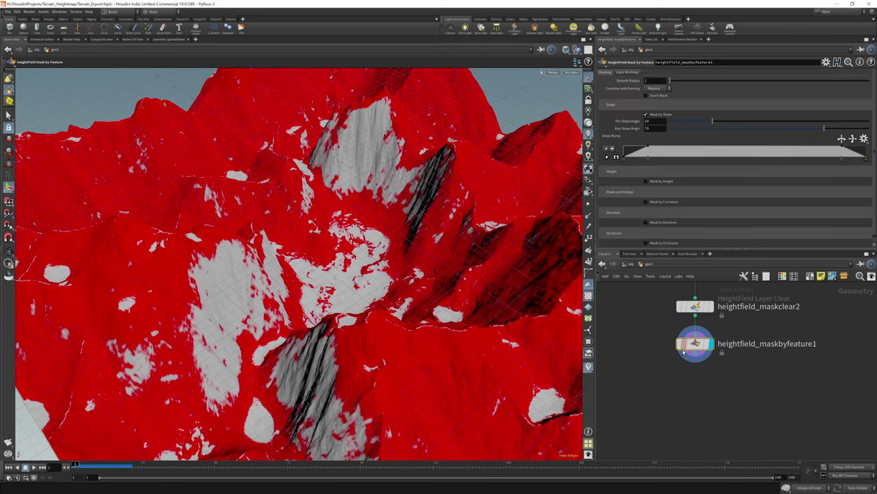
Step: Switch the feature mask from slope to curvature and set its max curvature to 0.5
drag(384, 288, 458, 228)
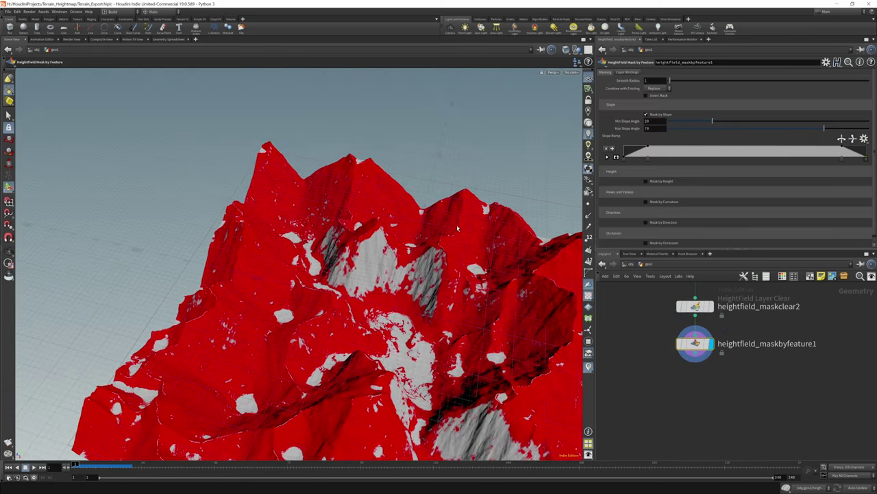
click(645, 114)
click(646, 156)
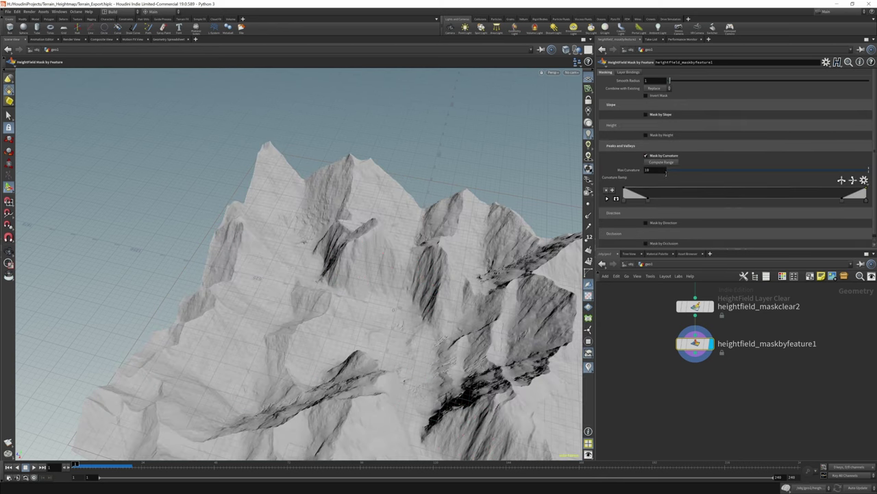
click(657, 169)
text(0.5)
key(Return)
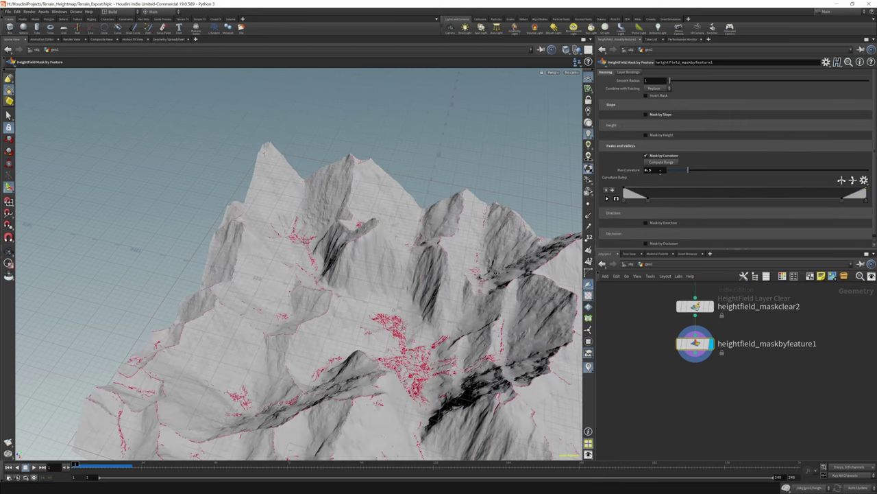
Step: Widen both ends of the curvature ramp toward its centre, adding a low point near the middle and a high point in the first half
drag(404, 249, 432, 216)
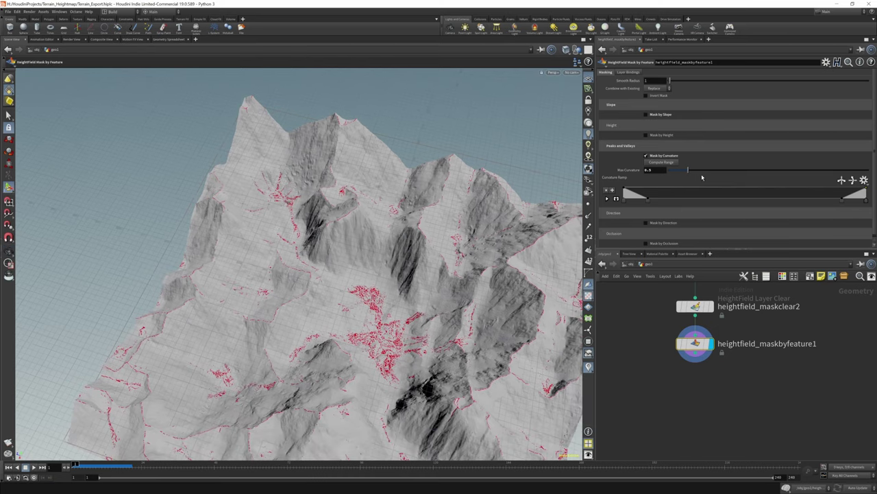
drag(647, 199, 701, 200)
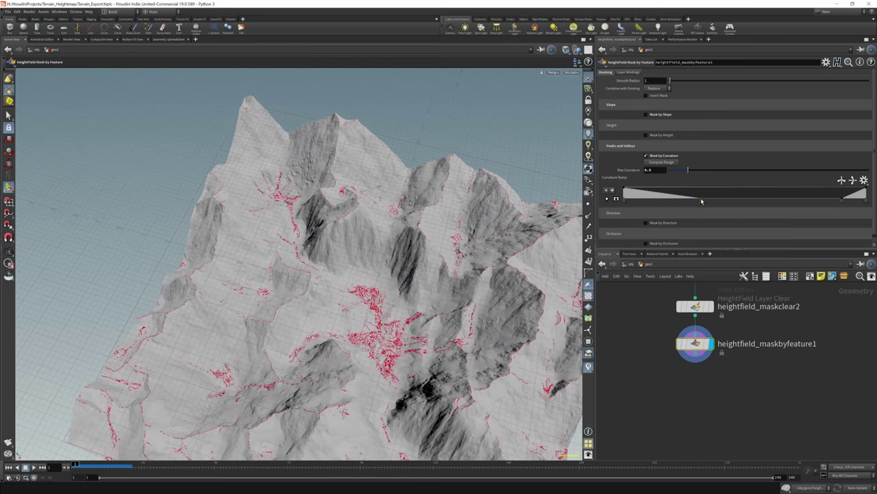
drag(841, 203, 770, 209)
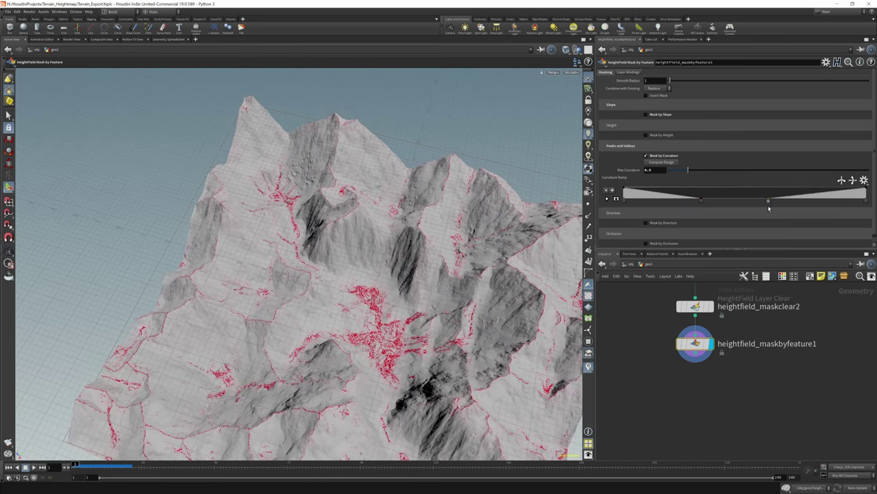
drag(822, 200, 802, 185)
mouse_move(759, 205)
mouse_down()
mouse_move(743, 188)
mouse_move(742, 207)
mouse_up()
click(681, 189)
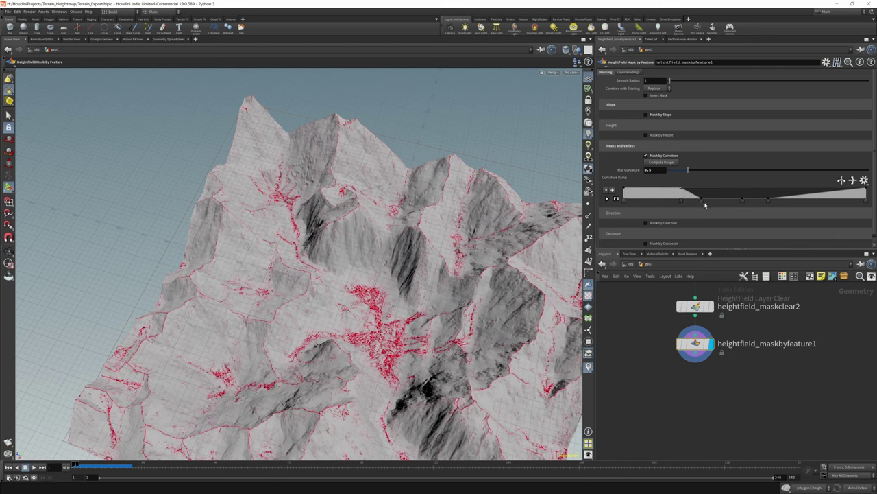
Step: Set the max curvature to 0.188 and pull the curvature ramp's first-half points back toward its start
mouse_move(689, 170)
mouse_down()
mouse_move(719, 171)
mouse_move(675, 170)
mouse_up()
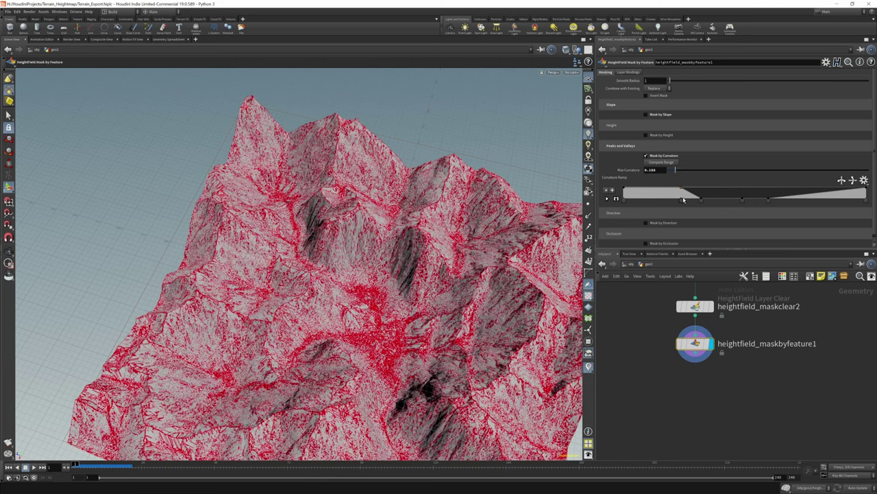
drag(683, 200, 632, 201)
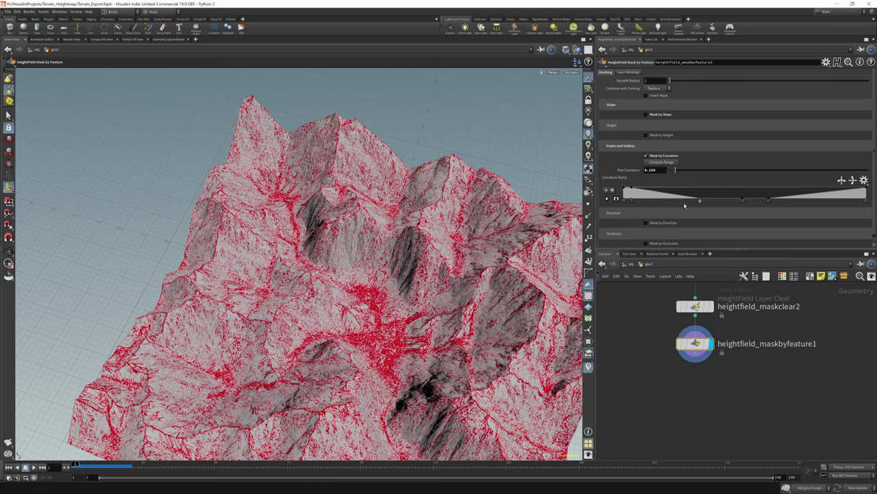
drag(700, 202, 644, 201)
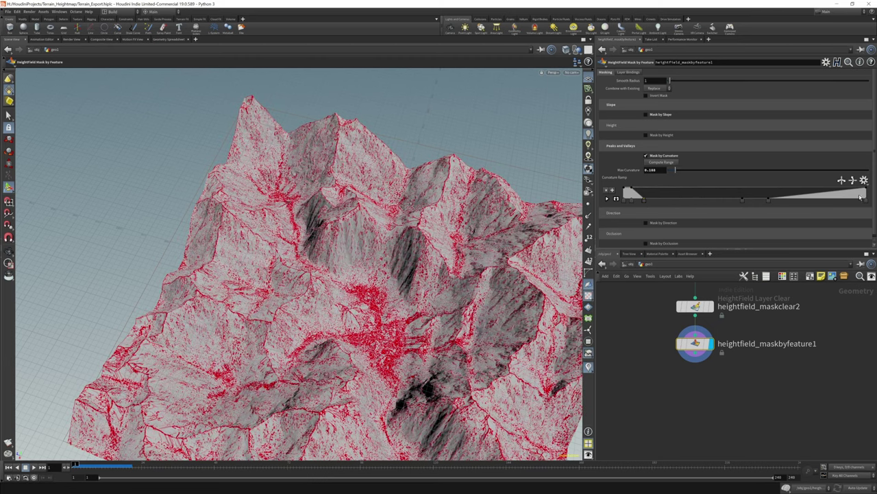
Step: Flatten the start of the curvature ramp to zero and add a full-value point in its second half to mask only the ridges
mouse_move(866, 192)
mouse_down()
mouse_move(867, 206)
mouse_move(866, 192)
mouse_up()
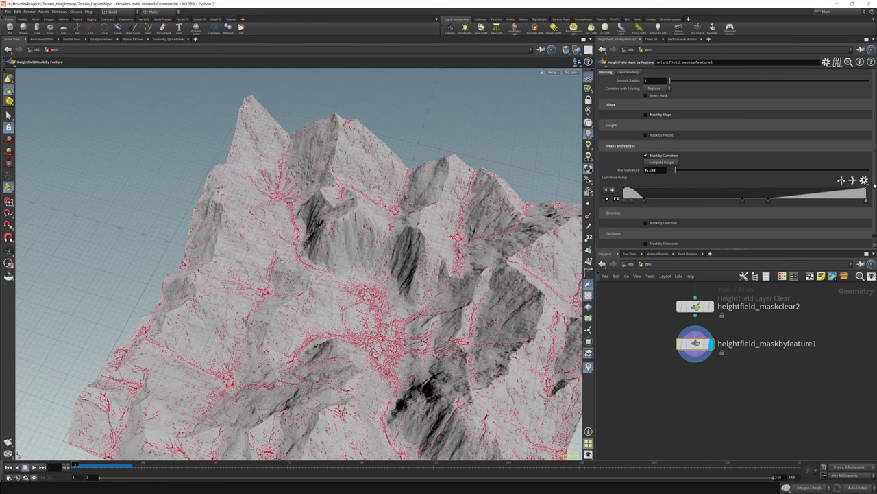
drag(632, 193, 632, 204)
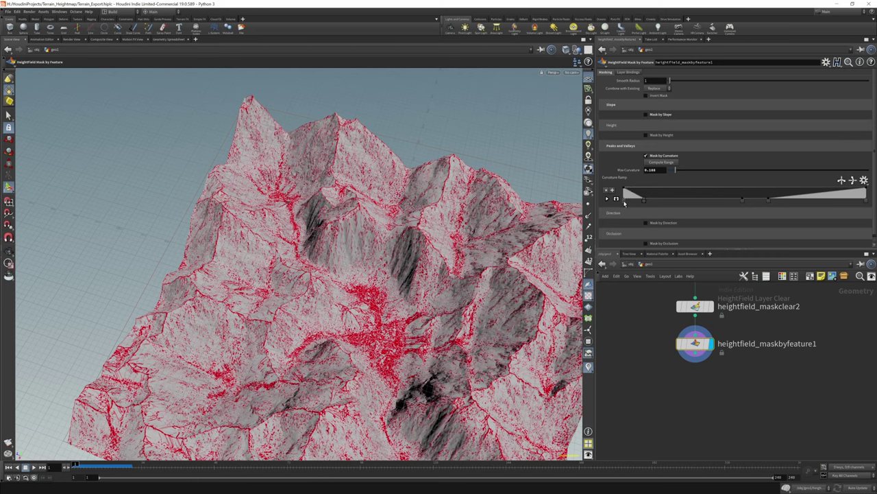
drag(810, 201, 799, 190)
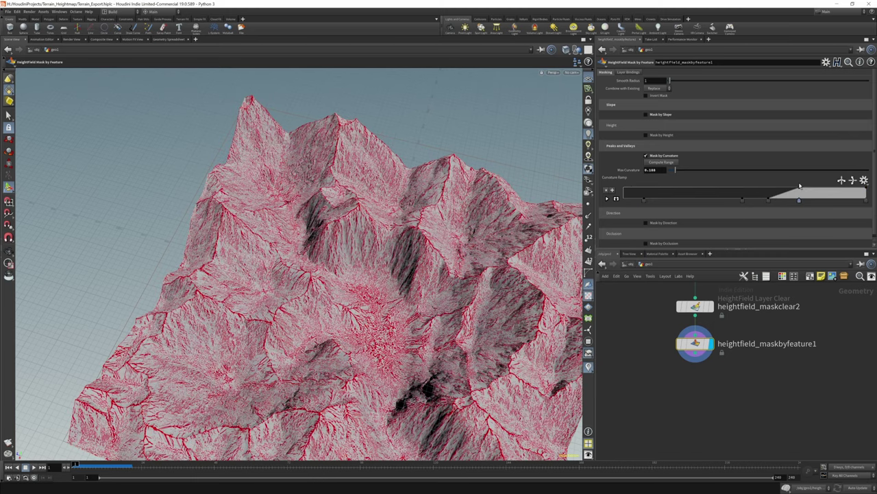
key(Escape)
Step: Start the curvature ramp's rise closer to its centre and set the smooth radius to 2.2
drag(411, 215, 370, 213)
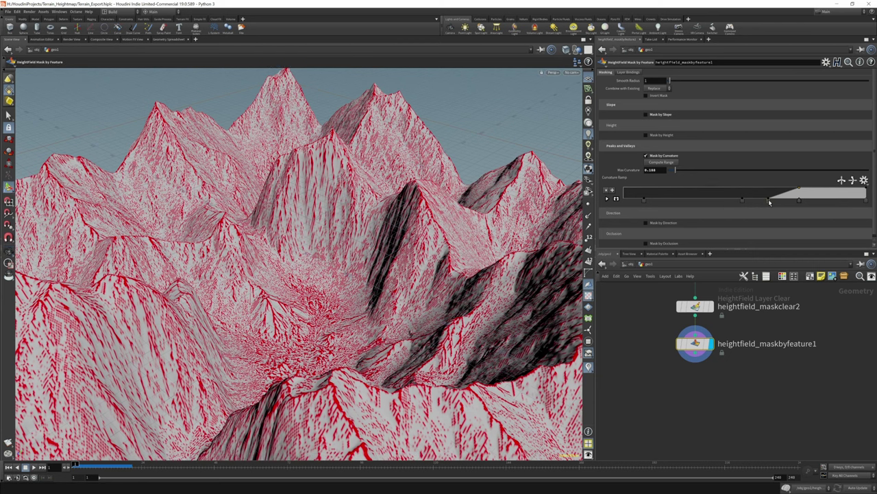
drag(769, 200, 750, 201)
drag(670, 81, 672, 82)
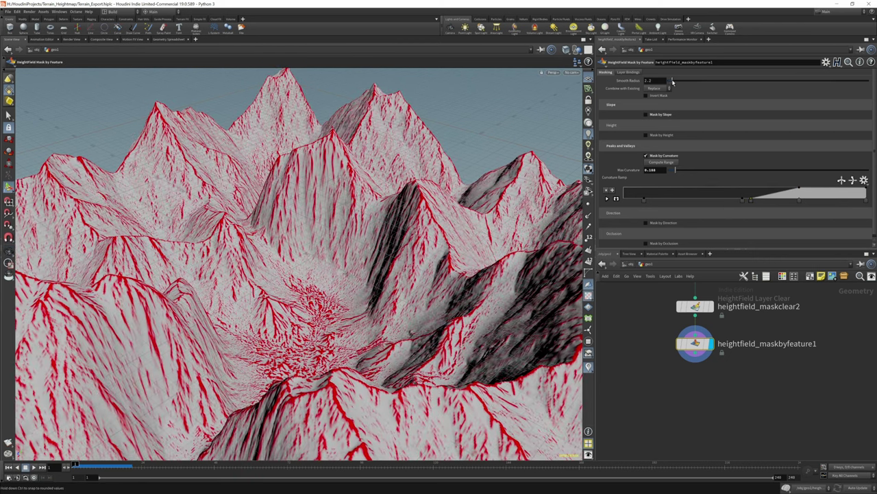
Step: Set the max curvature to 0.313 and check the ridge mask across the whole terrain
mouse_move(678, 173)
mouse_down()
mouse_move(696, 173)
mouse_move(681, 172)
mouse_up()
key(Escape)
drag(294, 229, 386, 232)
key(Return)
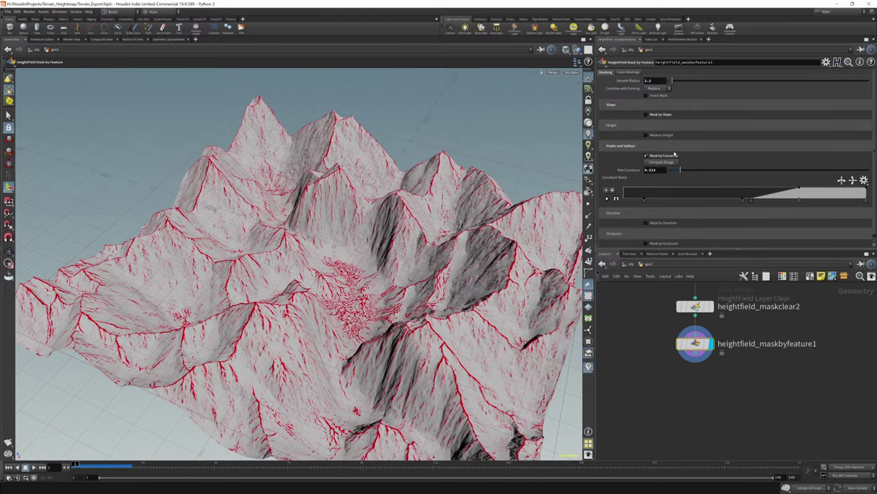
Step: Set the max curvature to 0.137 and reshape the curvature ramp's lower points into a more gradual rise
mouse_move(680, 170)
mouse_down()
mouse_move(720, 174)
mouse_move(674, 177)
mouse_up()
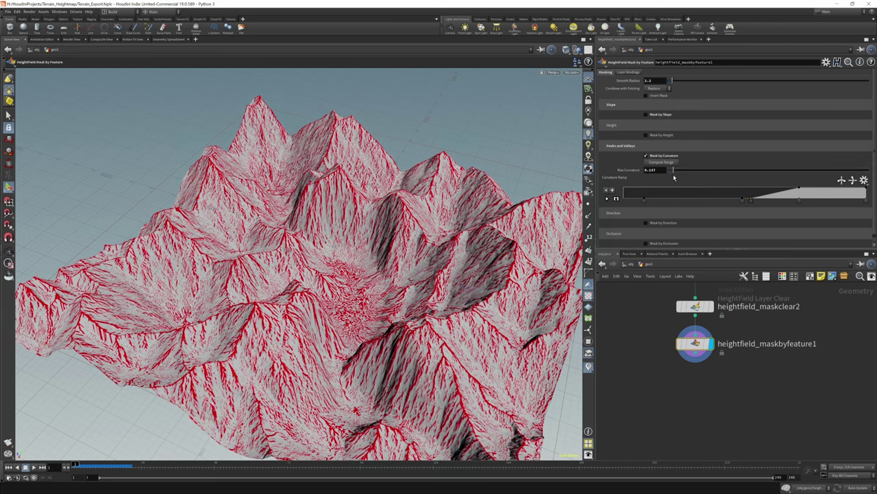
drag(745, 201, 707, 203)
mouse_move(752, 199)
mouse_down()
mouse_move(713, 200)
mouse_move(758, 196)
mouse_up()
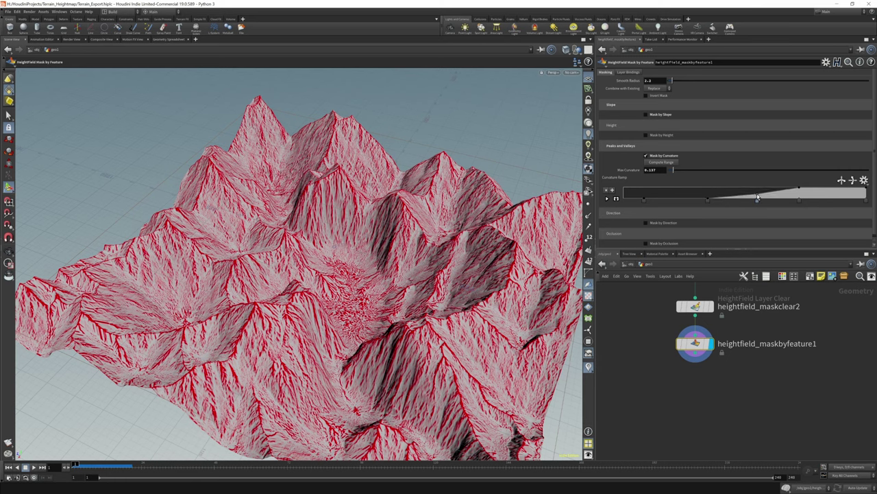
Step: Set the feature mask's smooth radius to about 2.8, checking the curvature mask close up in the valley and ridges
drag(477, 284, 417, 298)
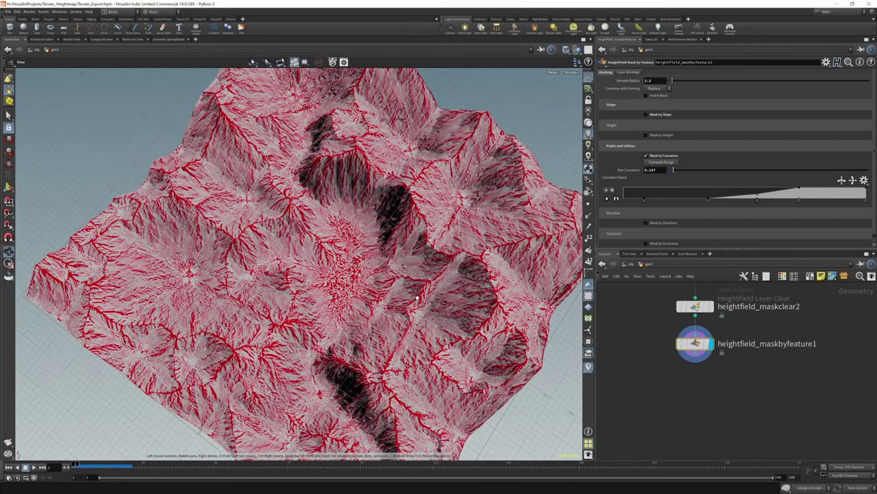
scroll(417, 299, up, 10)
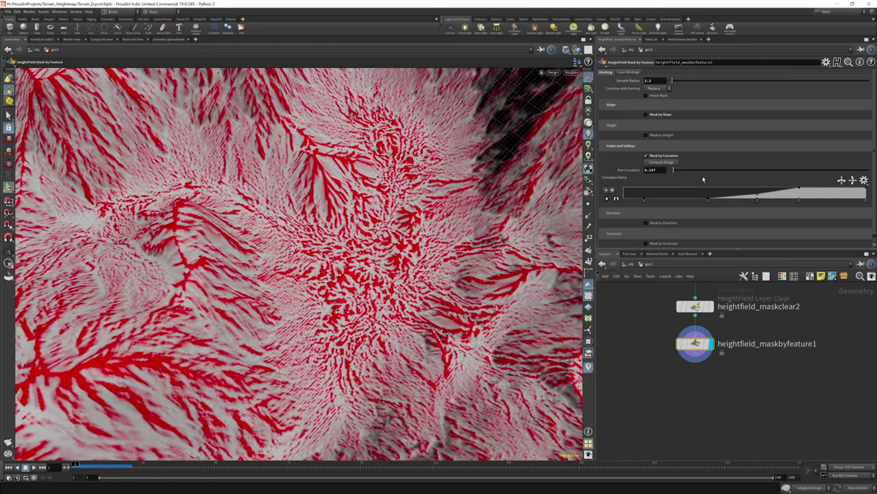
drag(673, 80, 673, 81)
drag(480, 233, 449, 158)
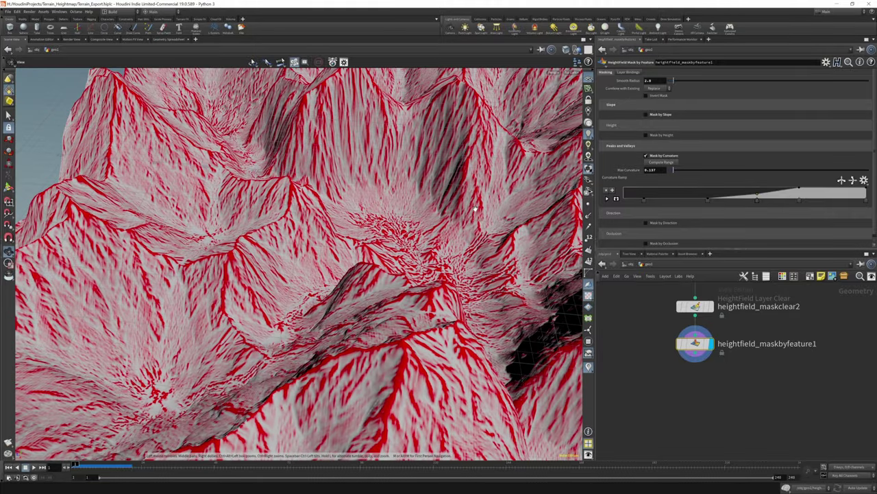
Step: Add a HeightField Copy Layer node below the curvature feature mask
key(Tab)
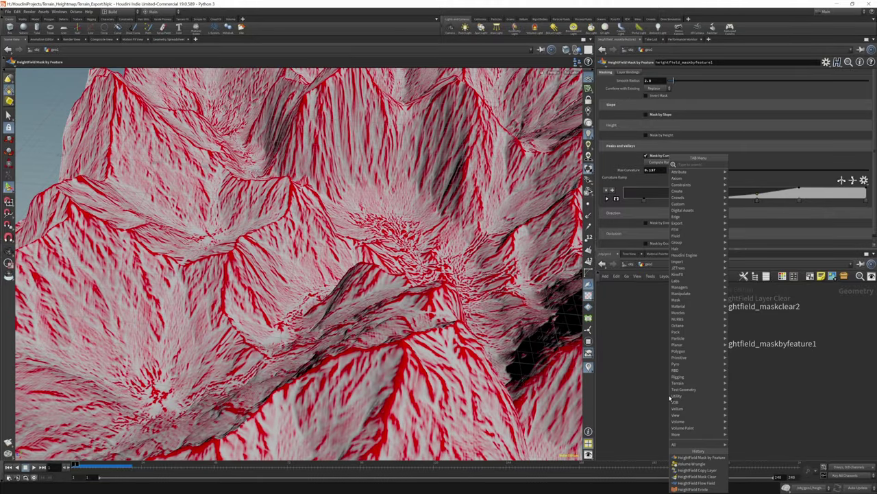
text(heightfie)
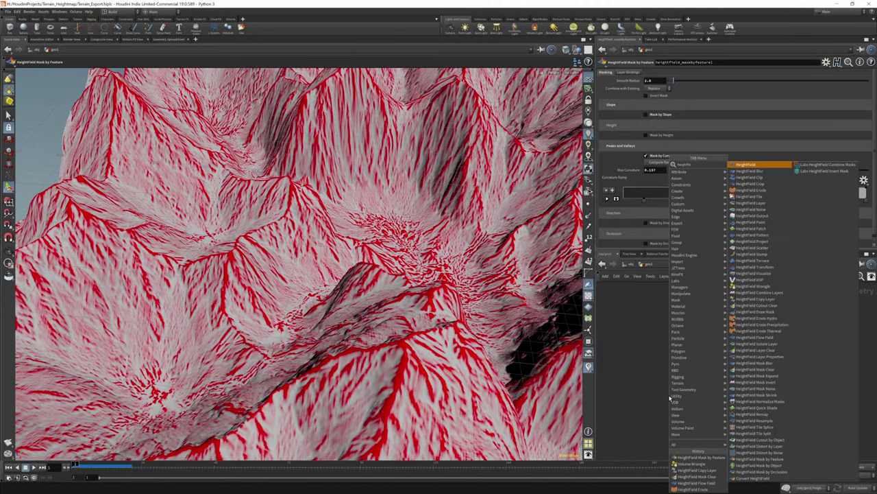
text(ld blur)
key(Return)
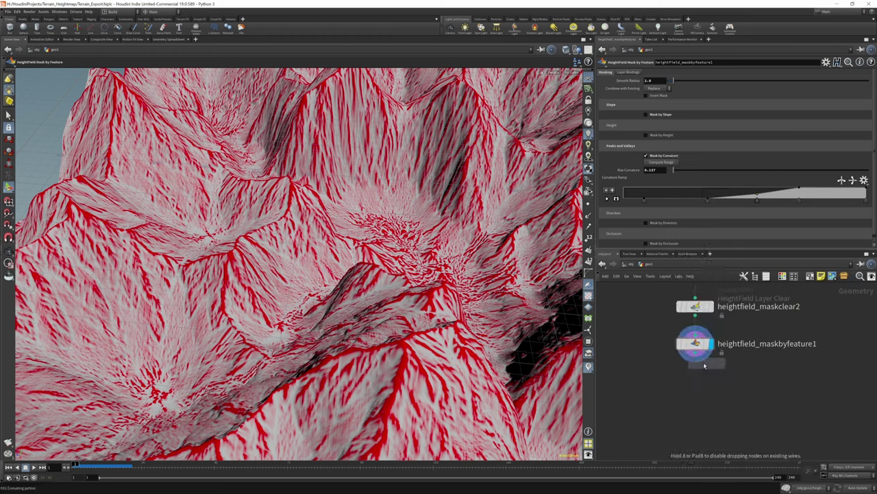
click(704, 370)
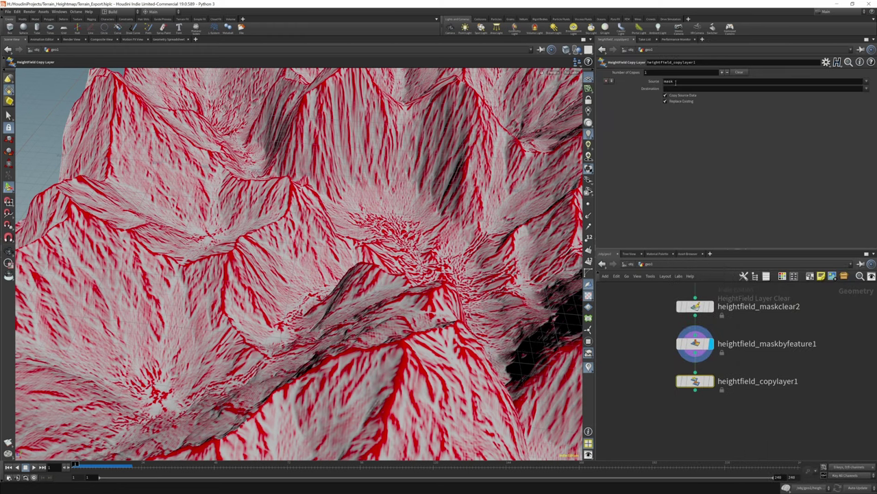
Step: Copy the mask layer into a destination layer named stone and display the copy node
click(677, 89)
text(ston)
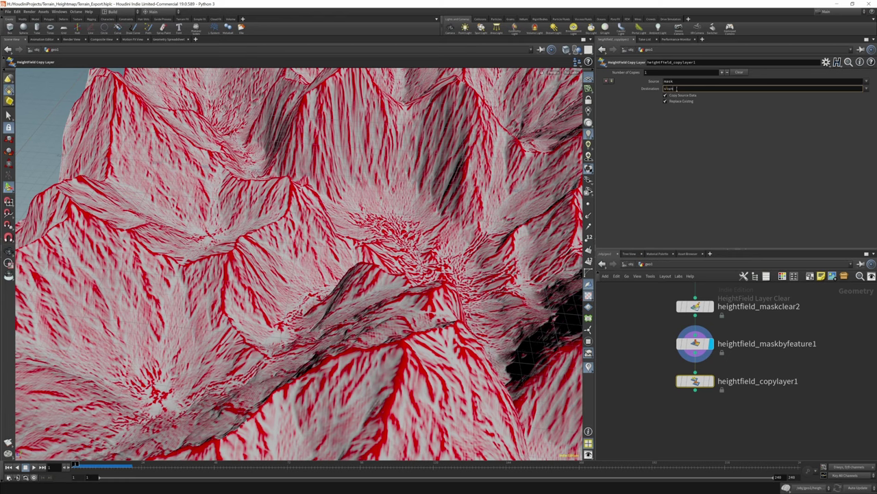
text(e)
click(712, 381)
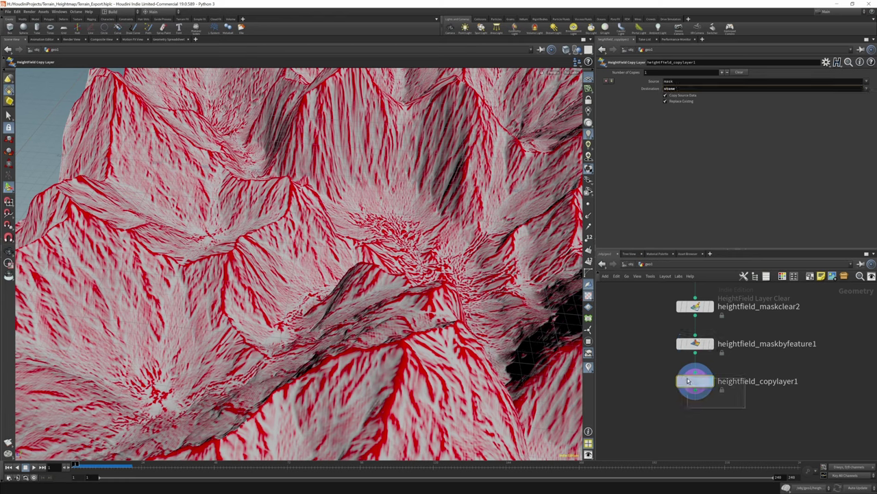
Step: Add a HeightField Mask Clear node below the layer copy and display its result
scroll(708, 405, down, 6)
scroll(710, 415, up, 4)
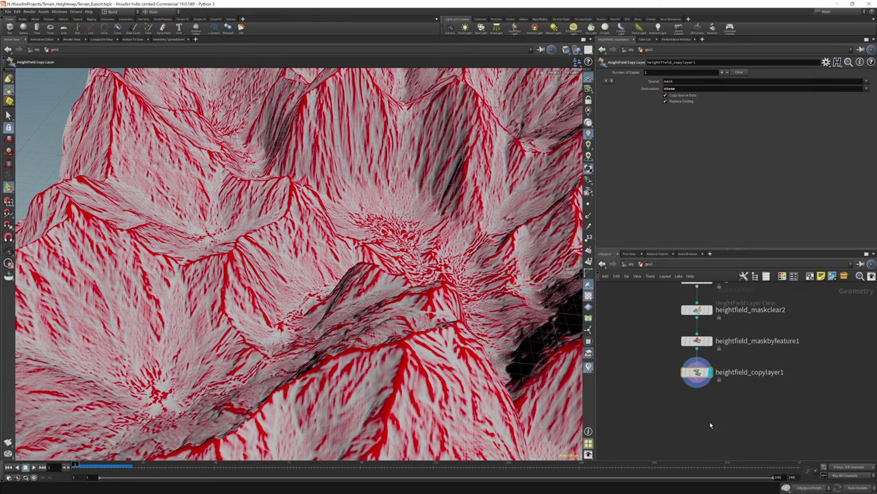
key(Tab)
text(clear ma)
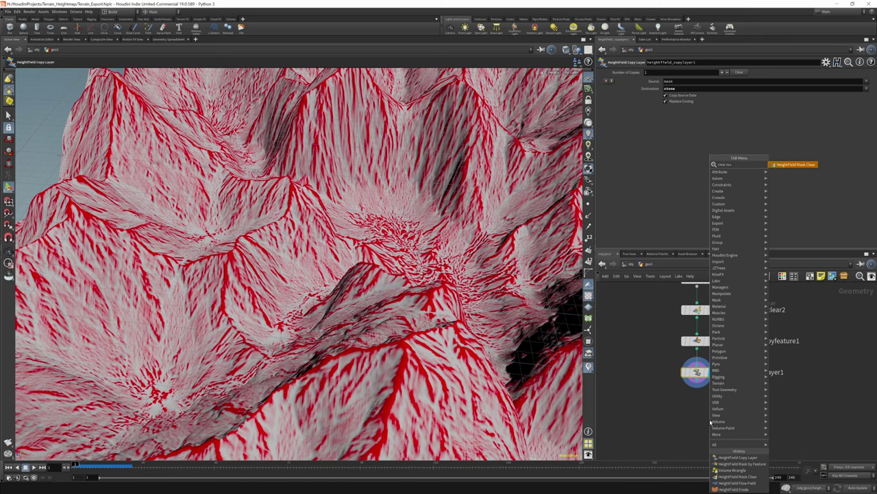
key(Return)
click(711, 404)
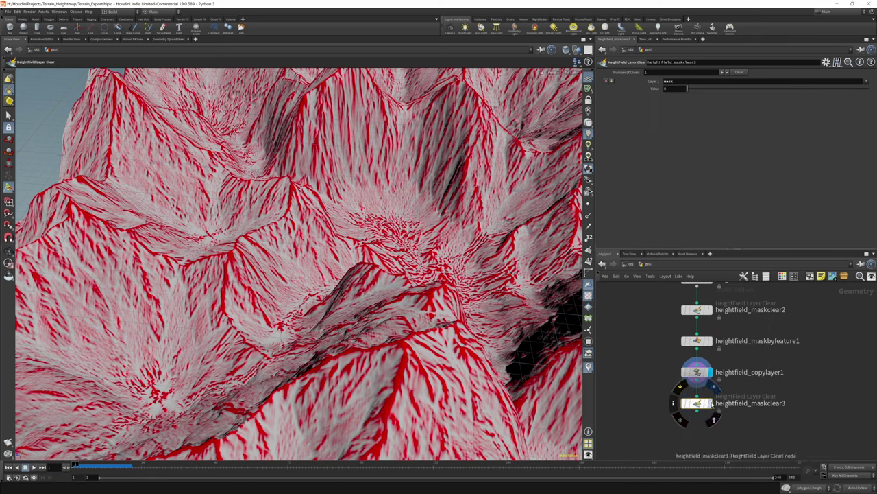
Step: Add a second HeightField Mask by Feature node below the new mask clear
key(Tab)
text(height)
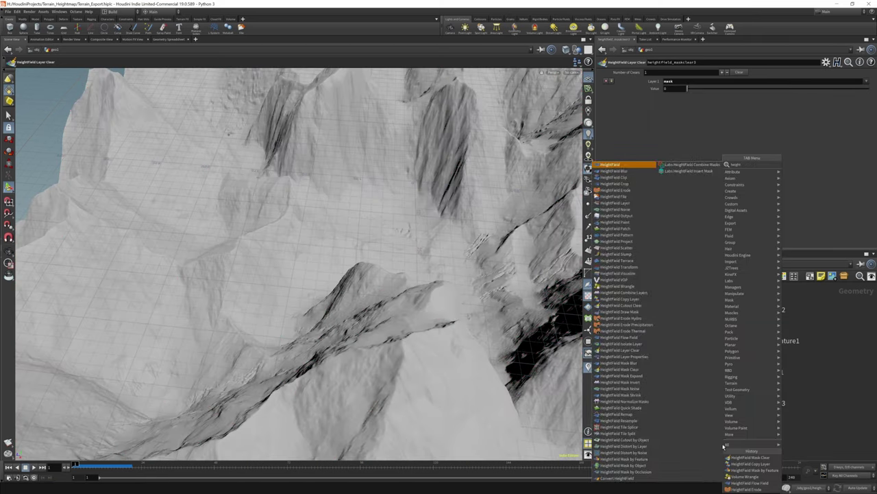
text( mask)
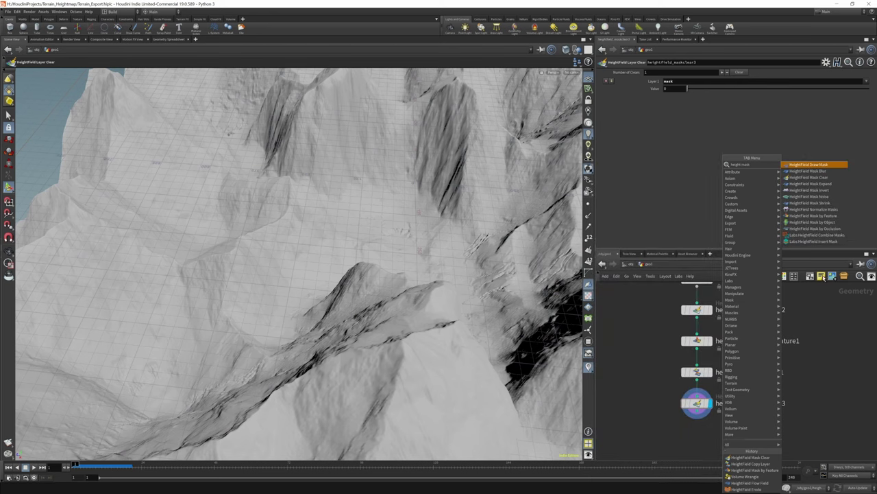
click(819, 215)
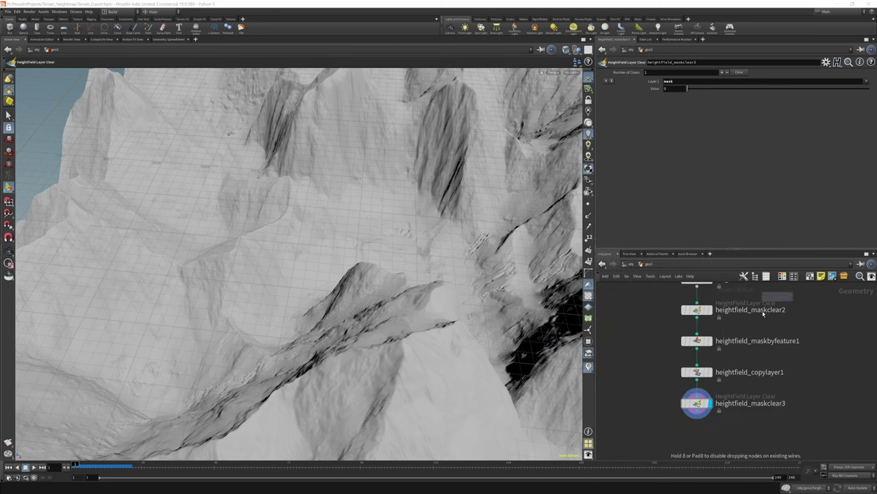
click(698, 430)
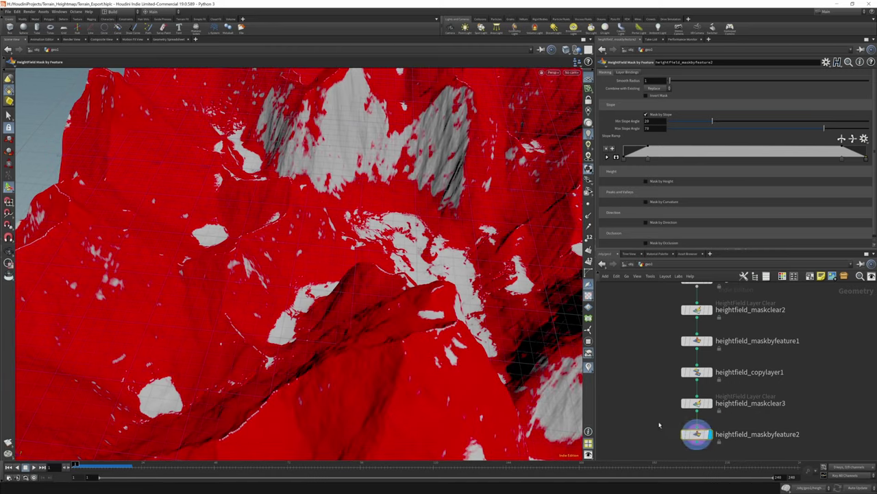
Step: Enable masking by height on the new feature mask and compute its height range from the terrain
key(h)
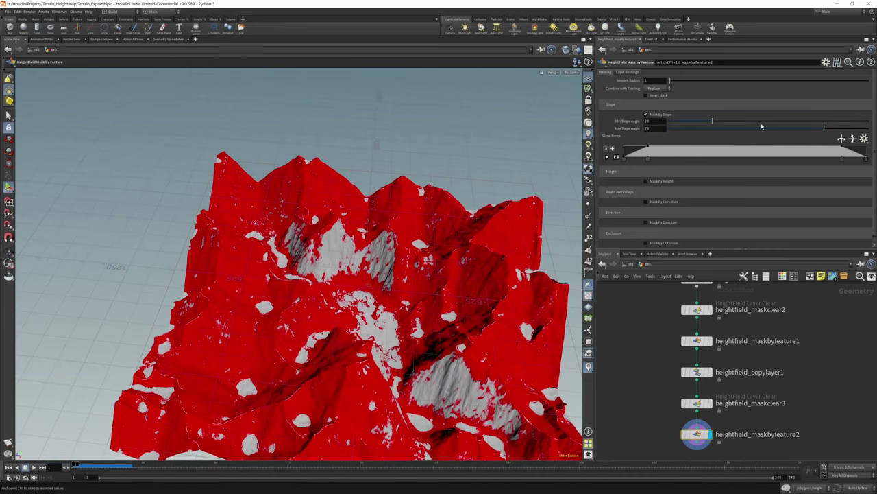
click(661, 182)
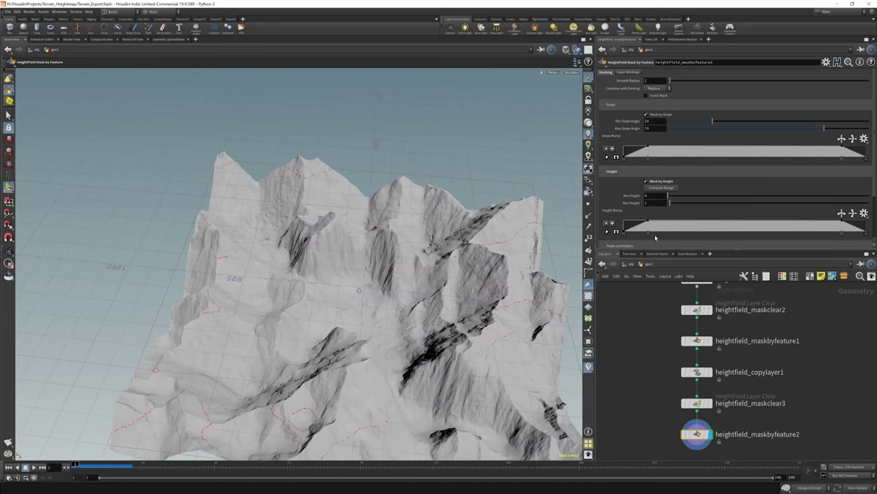
click(659, 188)
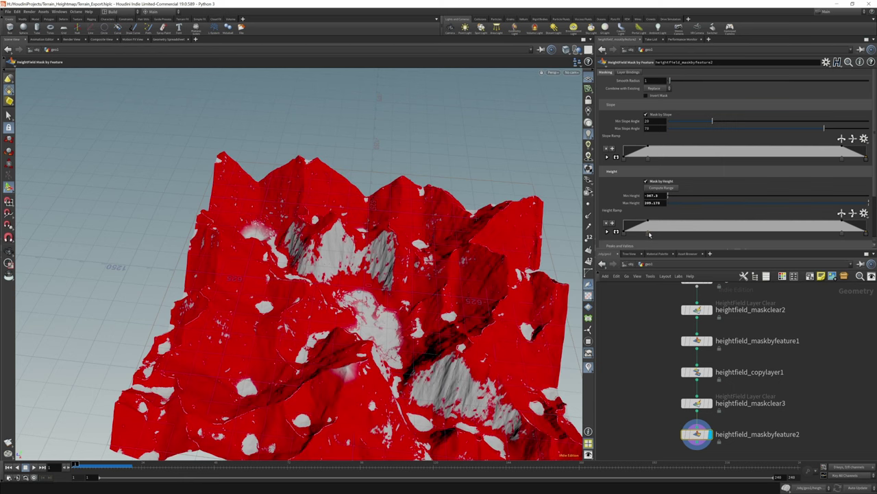
Step: Reshape the height ramp to stay at zero until just past the middle and reach full value at three quarters, masking only the peaks
drag(650, 235, 650, 263)
click(771, 224)
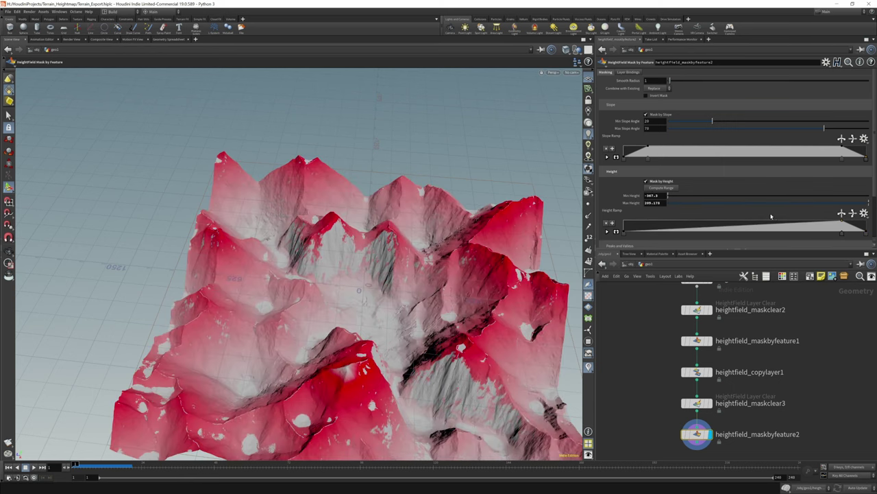
click(807, 224)
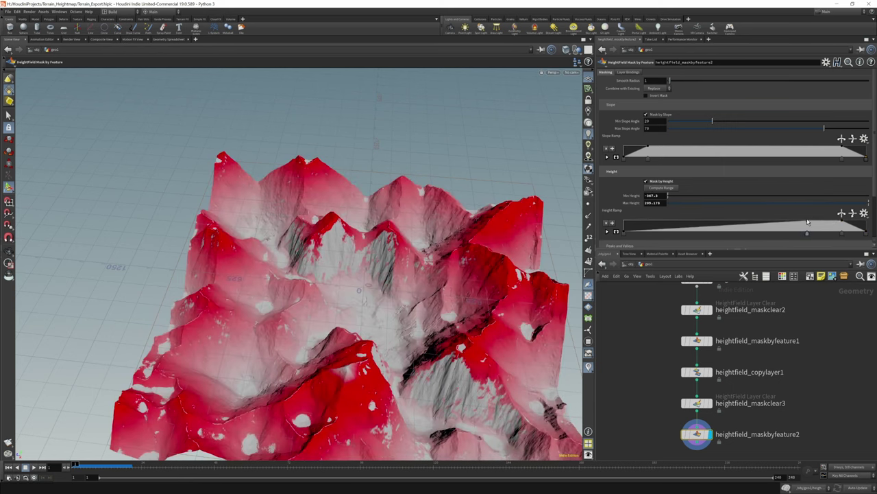
click(758, 240)
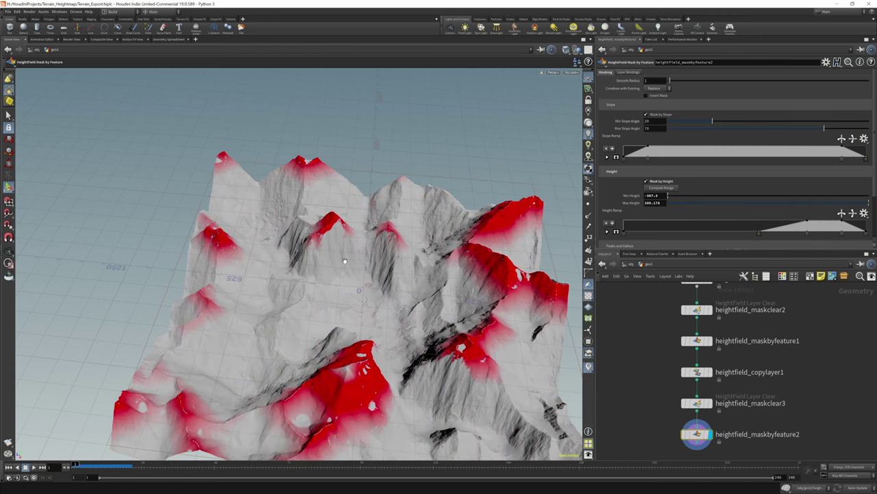
key(Escape)
drag(329, 288, 222, 241)
key(Return)
middle_drag(768, 419, 743, 371)
key(Tab)
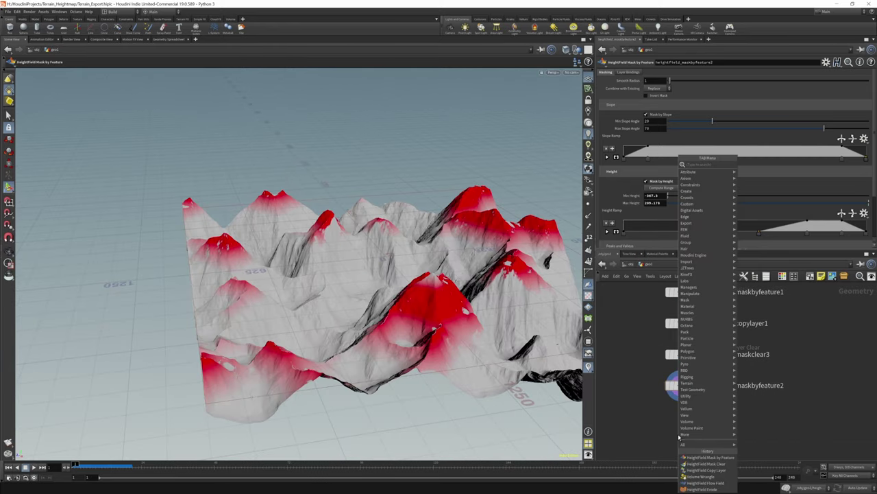
text(distort)
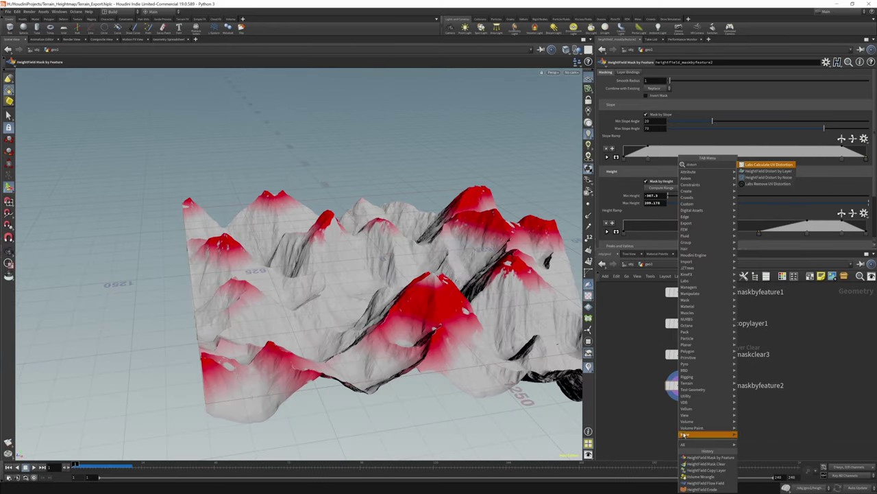
click(775, 179)
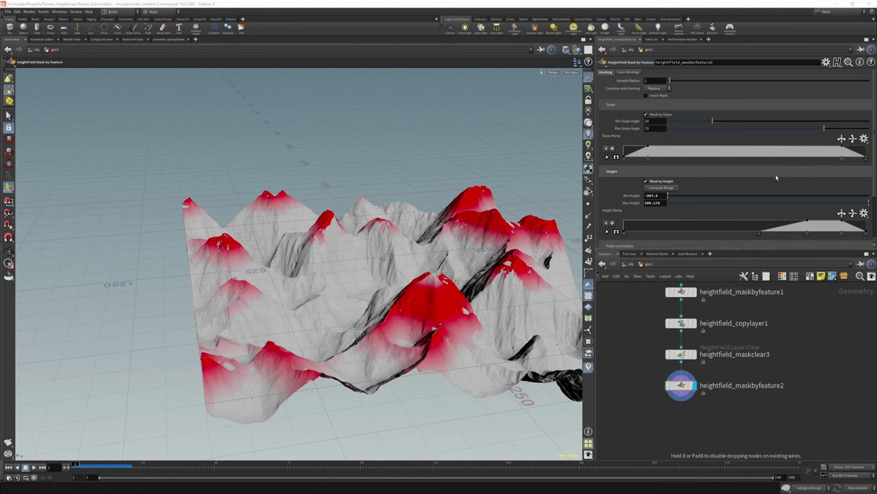
click(698, 420)
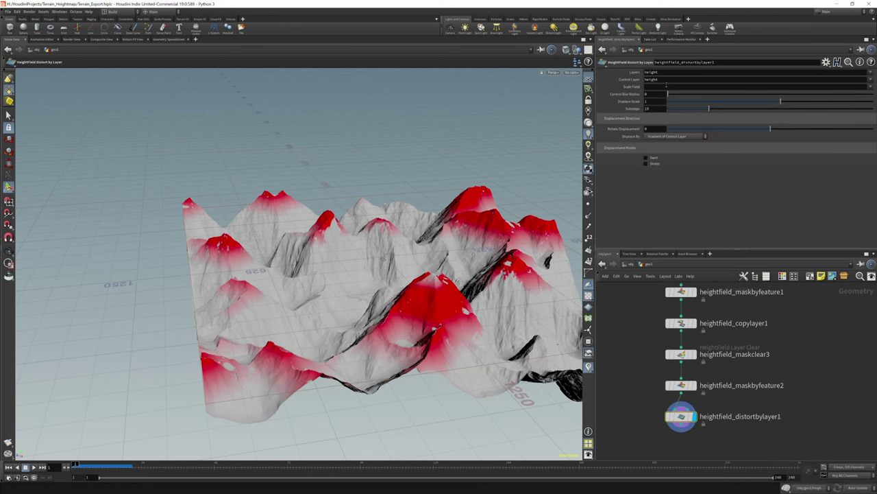
key(Delete)
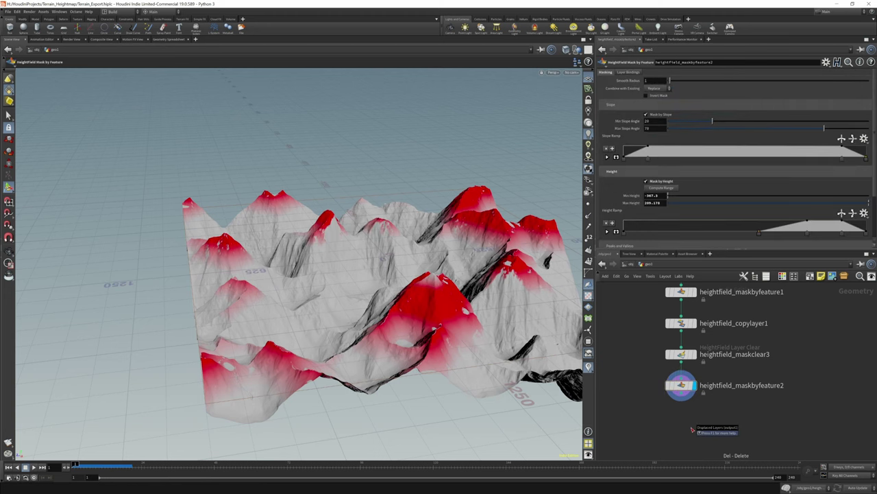
Step: Add a HeightField Distort by Noise node, connect it below the height-based feature mask and display it
key(Tab)
text(distor)
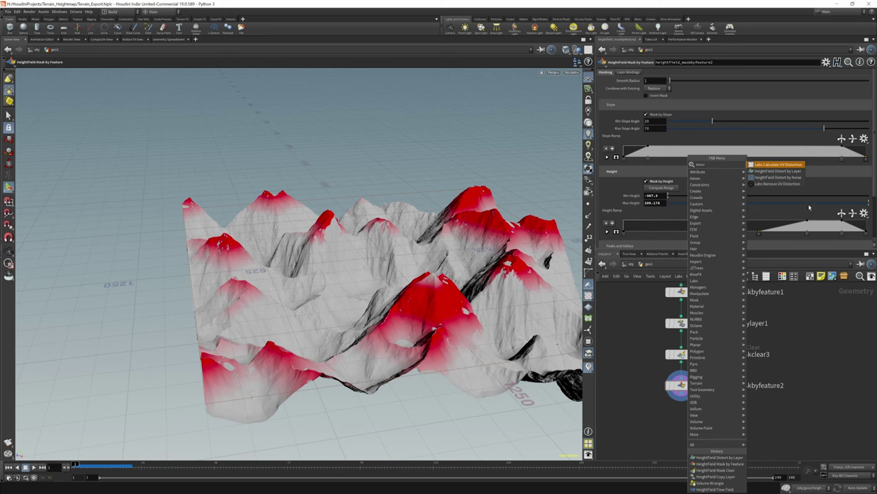
click(802, 180)
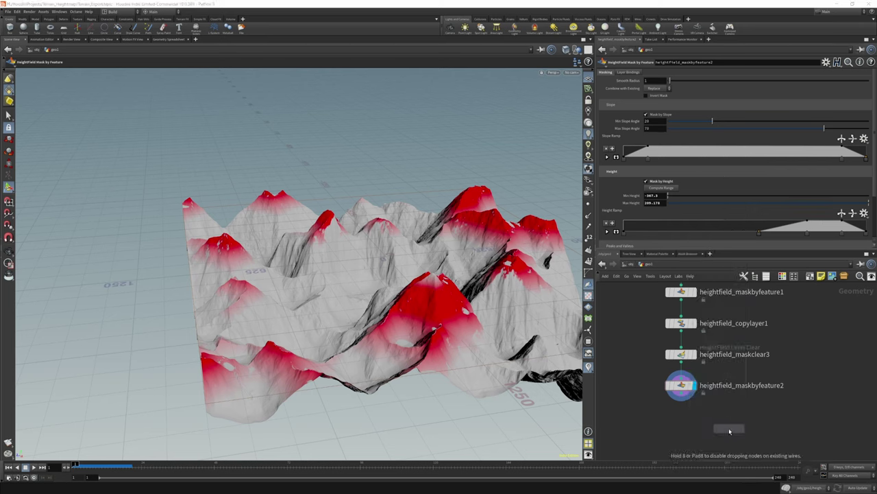
click(729, 430)
drag(730, 433, 696, 431)
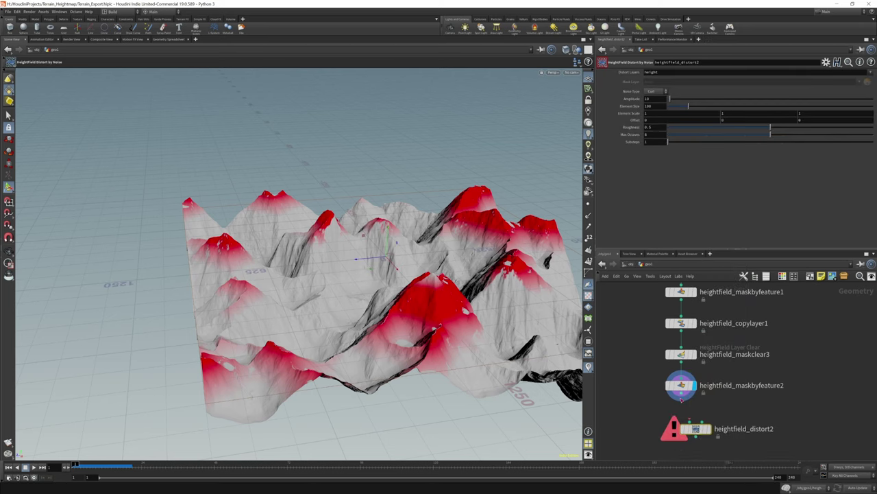
click(715, 442)
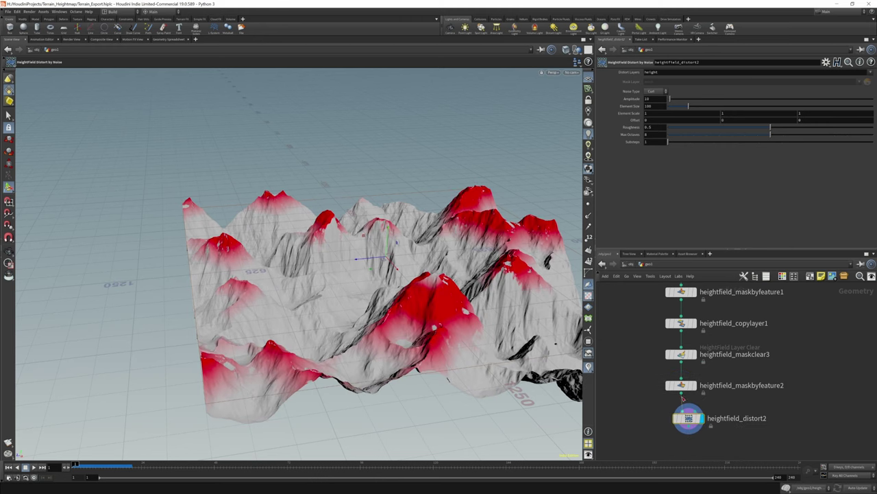
Step: Set the noise distortion to affect the mask layer instead of height
click(666, 71)
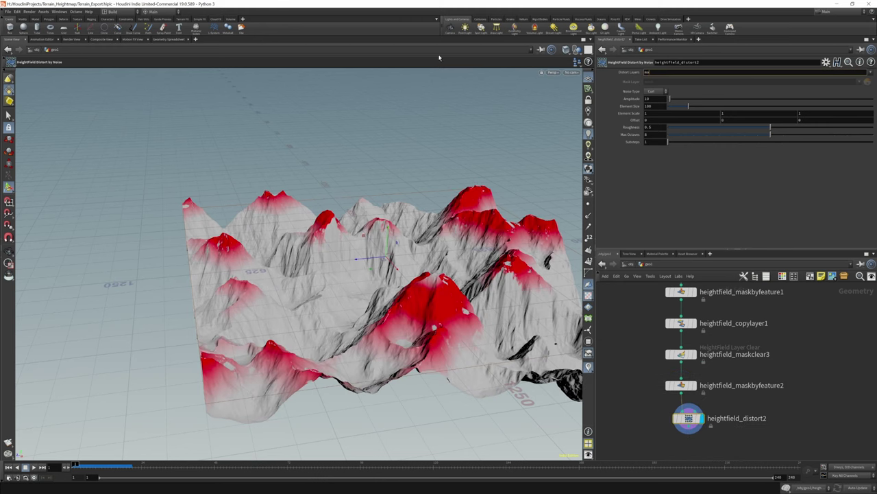
key(Return)
drag(373, 243, 411, 226)
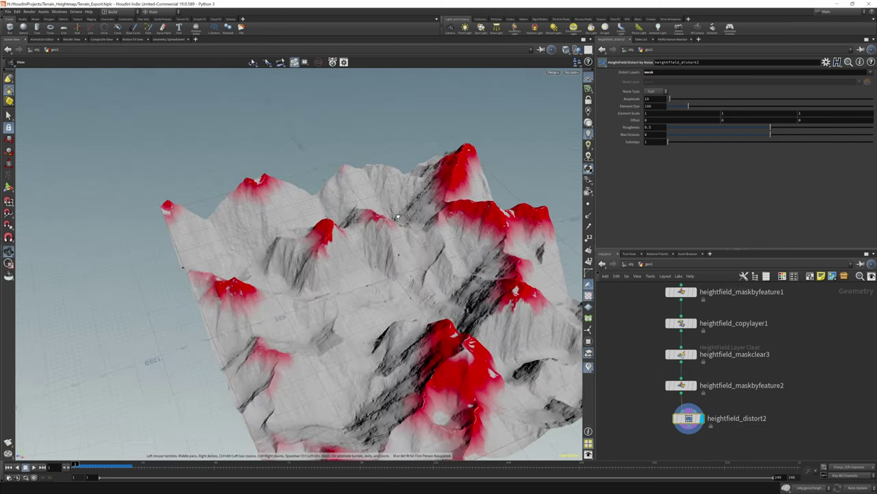
Step: Set the distortion's amplitude to 82 and element size to 109, checking the streaked peak mask from several angles
drag(670, 99, 701, 100)
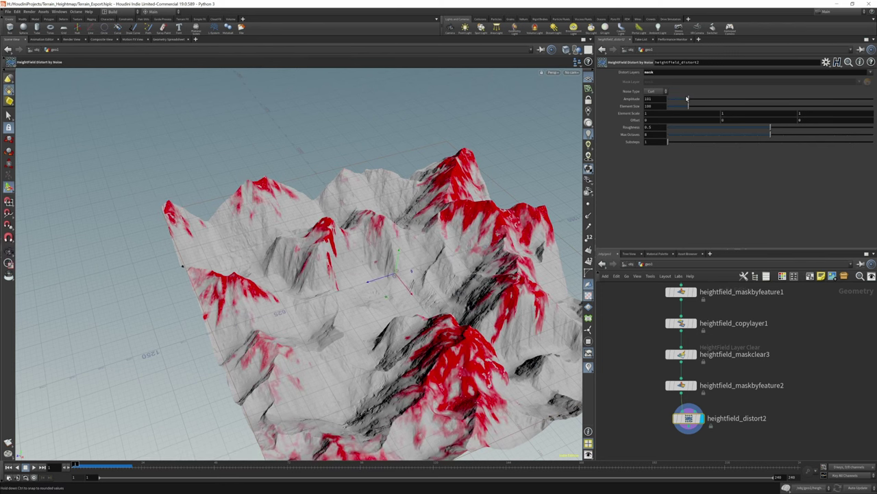
drag(418, 275, 390, 272)
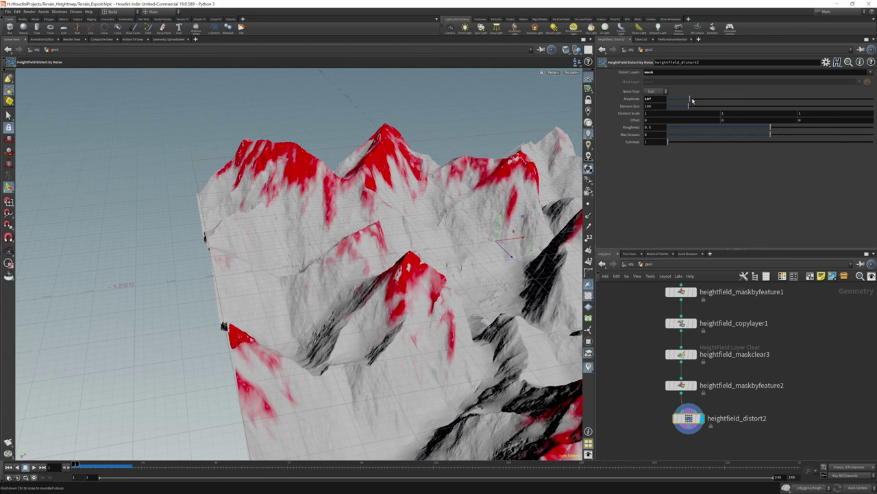
mouse_move(691, 99)
mouse_down()
mouse_move(680, 102)
mouse_move(688, 108)
mouse_up()
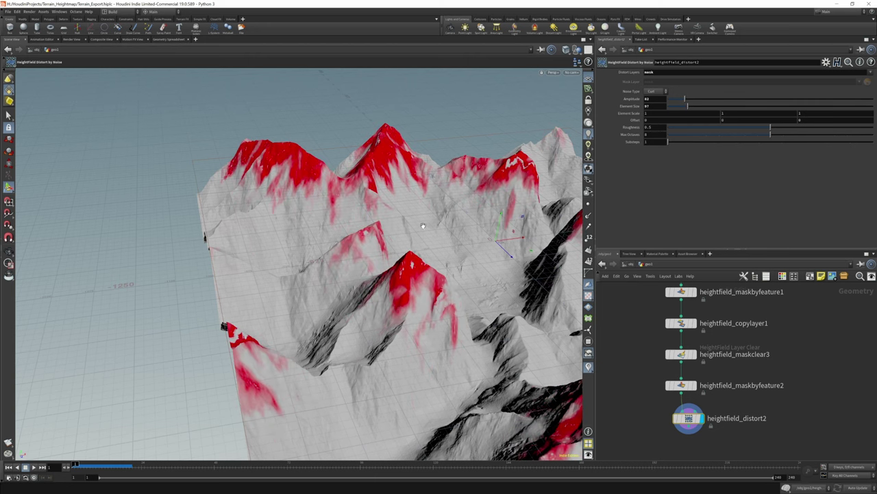
drag(421, 226, 350, 257)
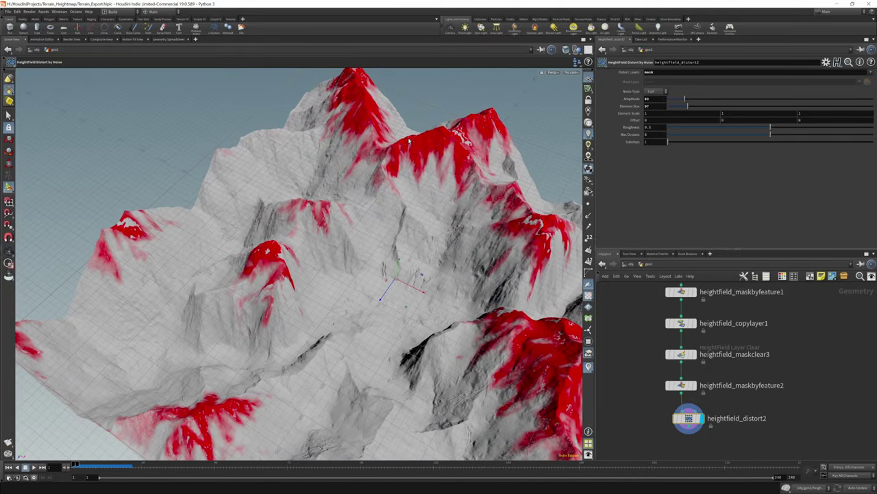
drag(686, 106, 692, 107)
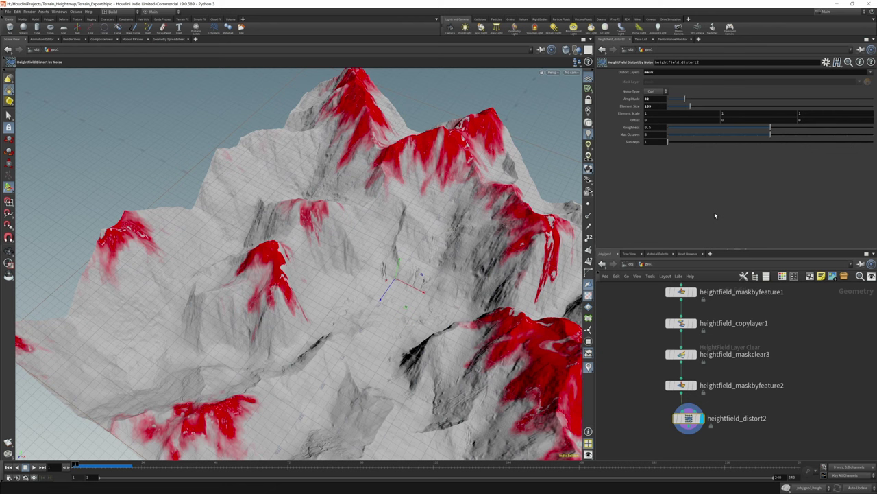
Step: Turn off masking by slope on the second Mask by Feature node so that only height drives the mask
click(681, 385)
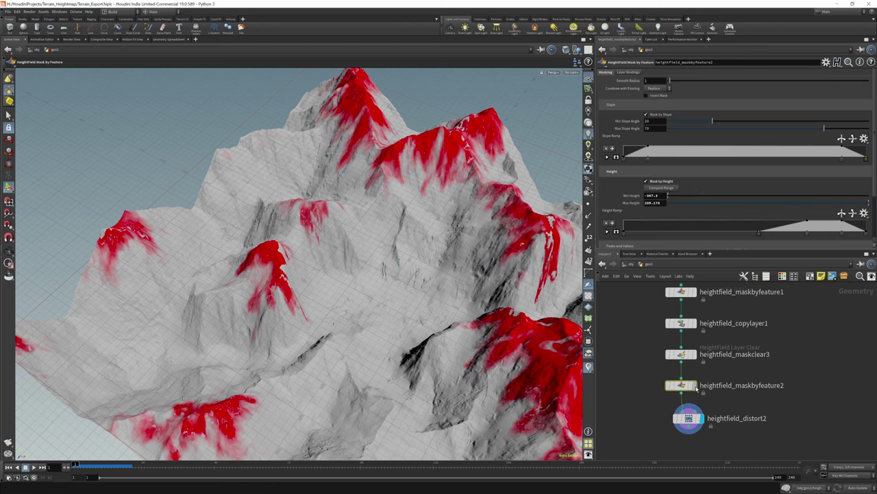
click(645, 114)
drag(530, 208, 552, 403)
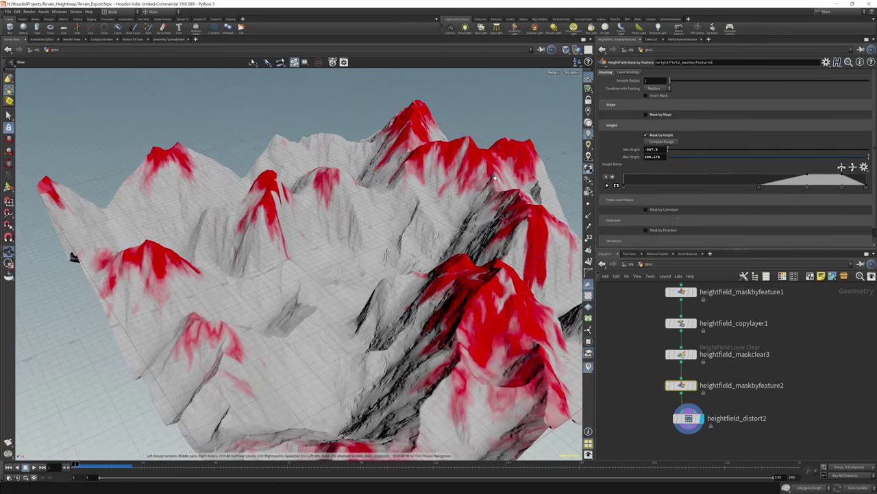
Step: Lower the amplitude of the mask's noise distortion to 20 and inspect the softened peak mask
click(689, 418)
scroll(675, 374, up, 2)
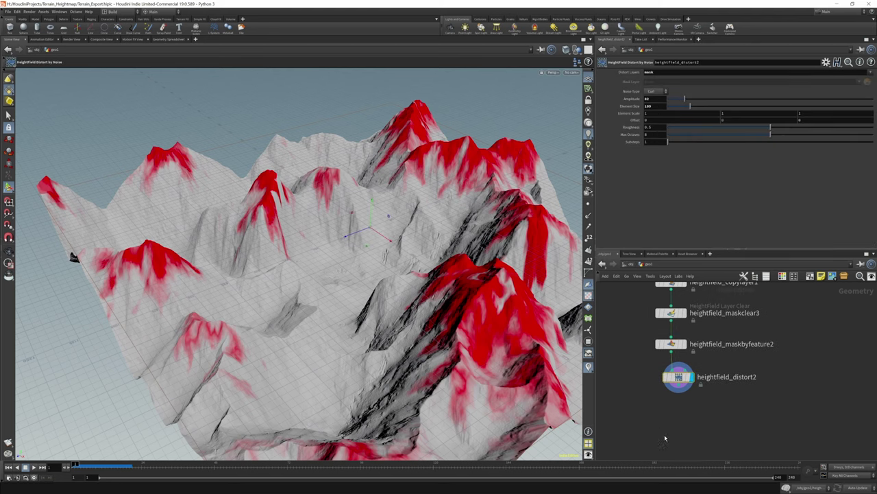
key(Tab)
mouse_move(683, 409)
key(Escape)
drag(685, 99, 673, 101)
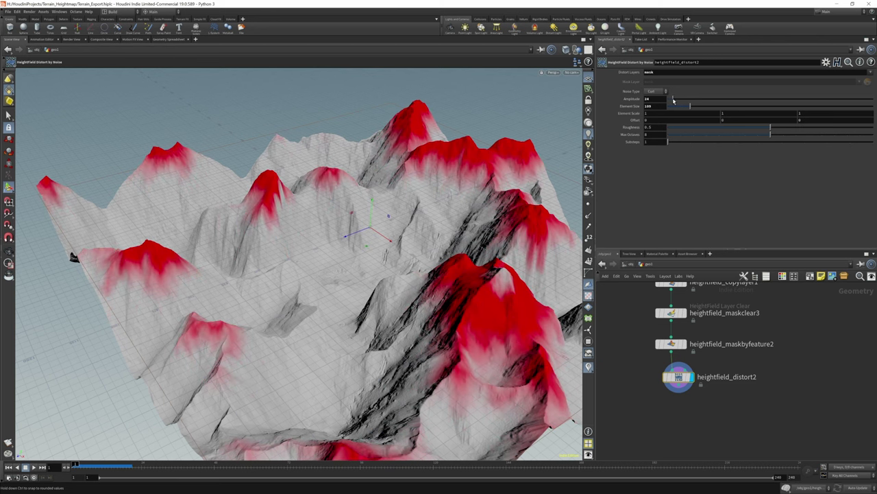
alt+drag(439, 274, 417, 130)
scroll(686, 415, down, 2)
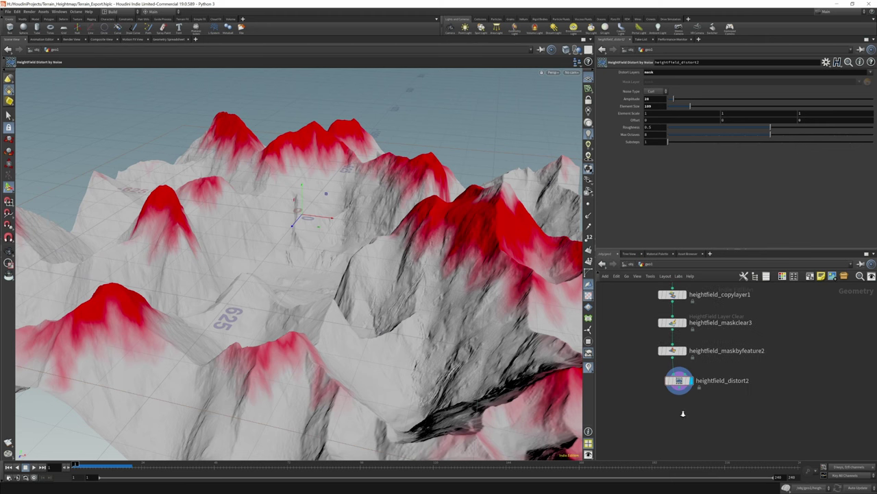
Step: Add a HeightField Copy Layer node below the mask's noise distortion and display it
key(Tab)
text(copy)
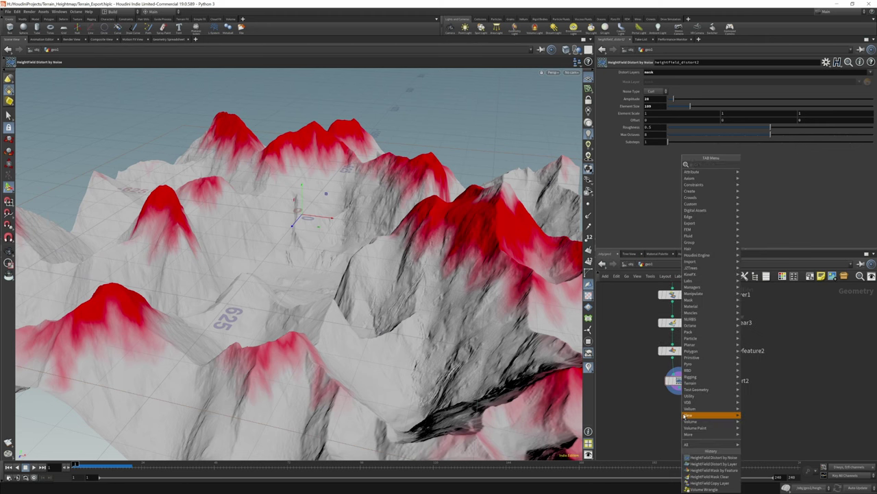
text( lay)
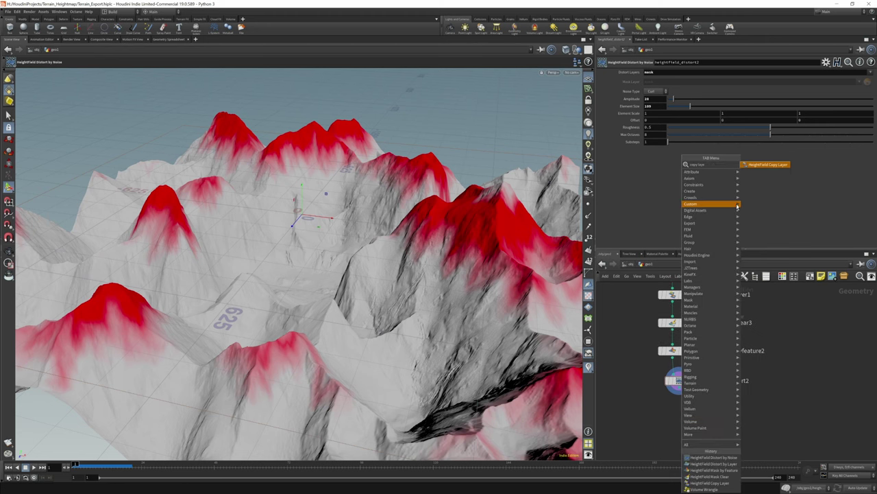
key(Return)
click(679, 409)
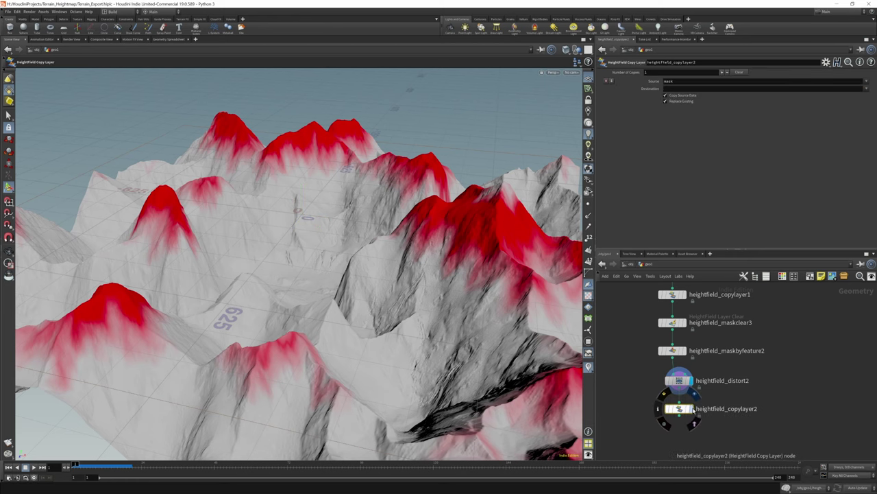
Step: Set the copy's destination layer to snow and check the resulting layer list in the node's information
click(686, 87)
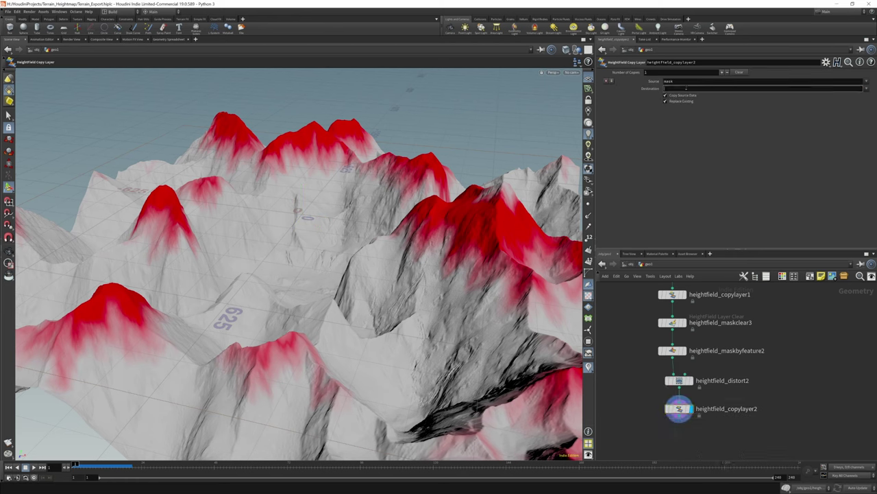
text(snow)
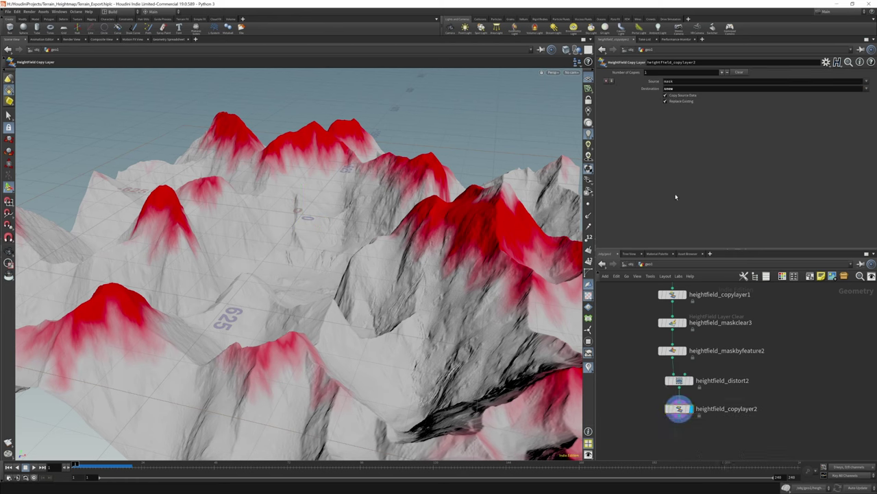
middle_click(684, 415)
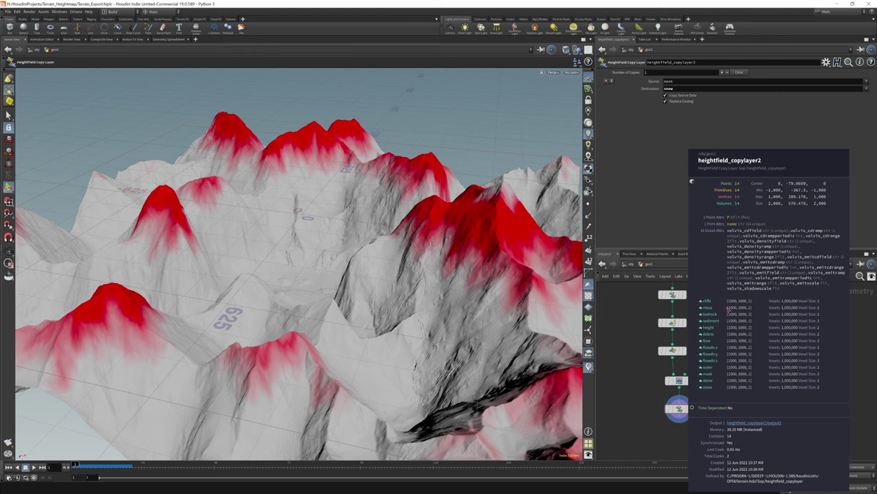
scroll(752, 349, up, 2)
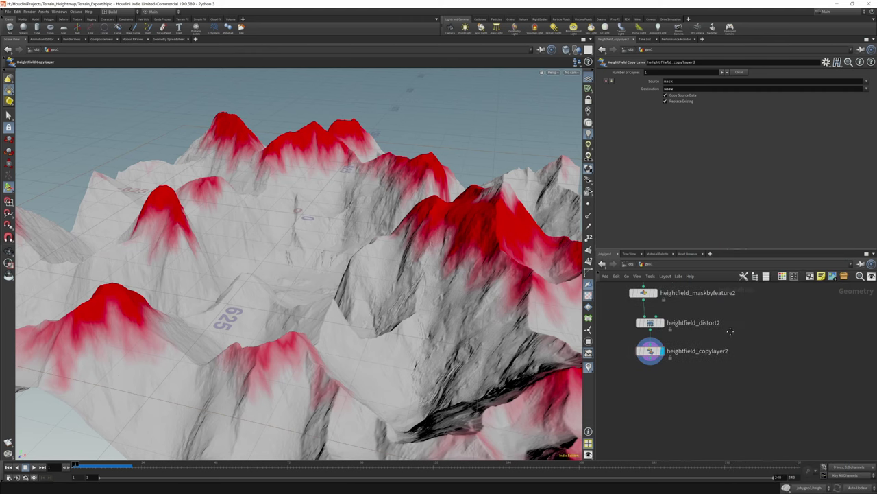
Step: Add a HeightField Visualize node connected below the snow copy layer node, leaving space between them
key(Tab)
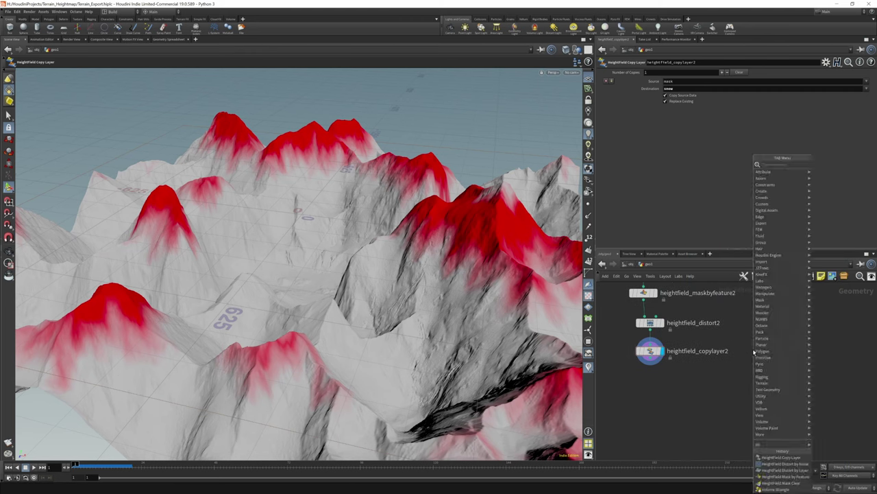
text(height)
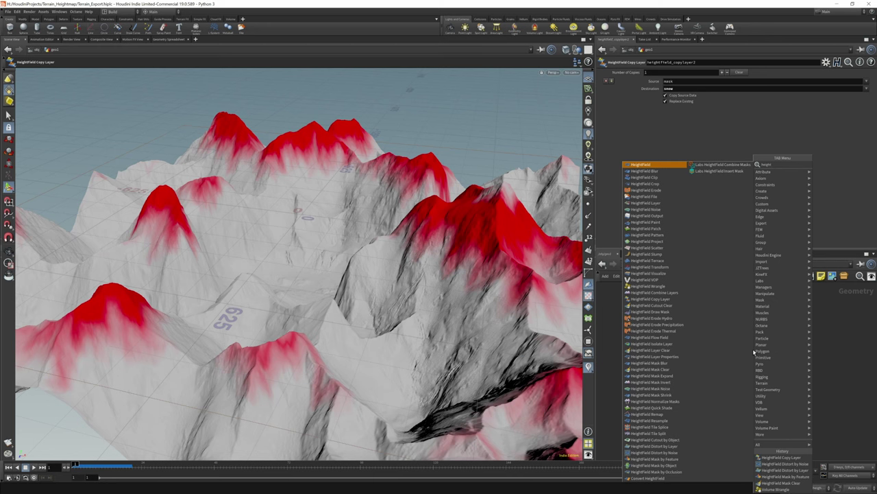
key(Return)
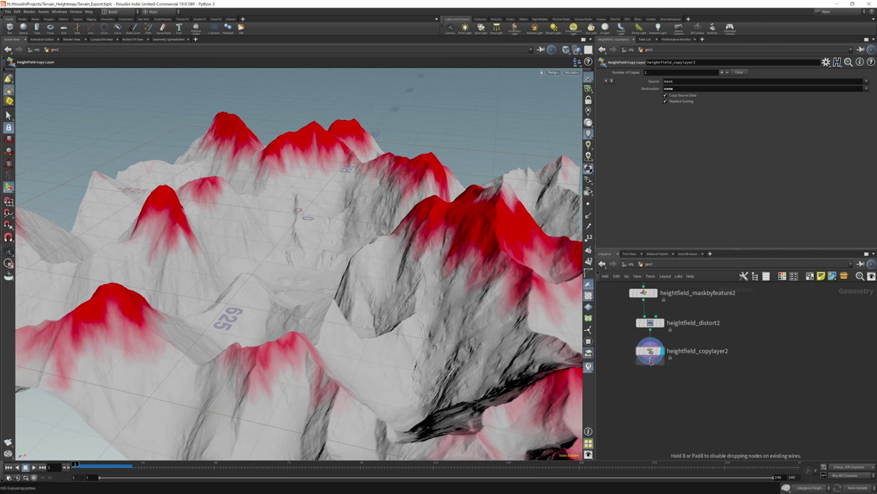
click(655, 377)
drag(655, 379, 663, 435)
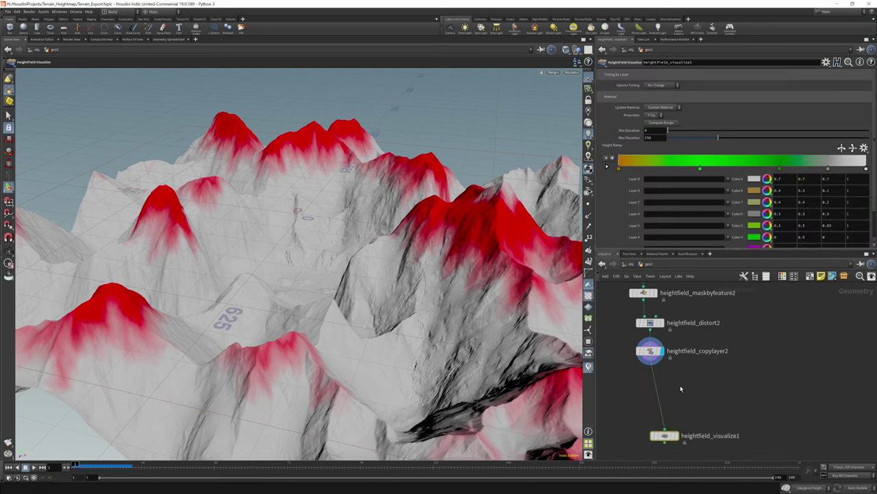
Step: Insert a HeightField Mask Clear node between the snow copy layer and the visualize node, display it, and save the scene
key(Tab)
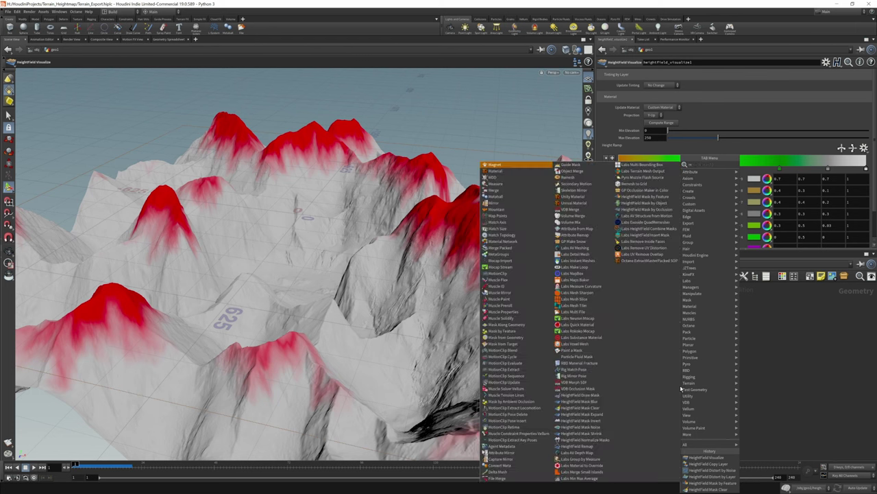
click(767, 205)
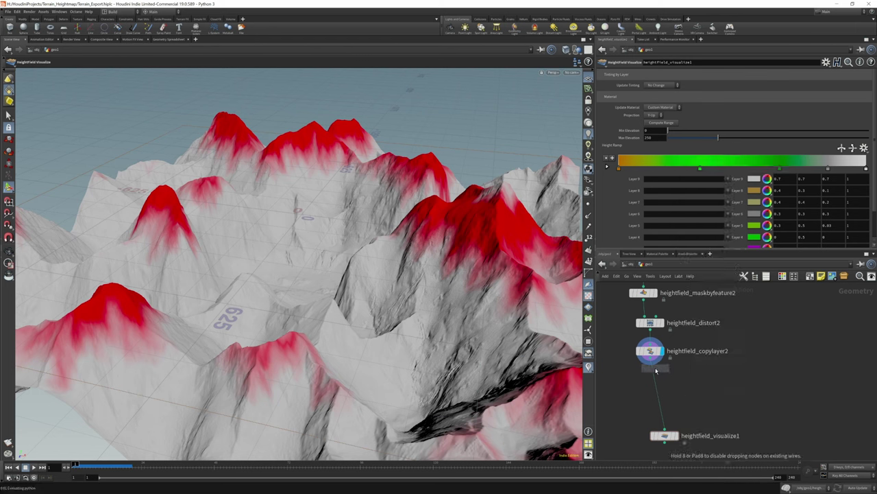
click(653, 378)
click(663, 381)
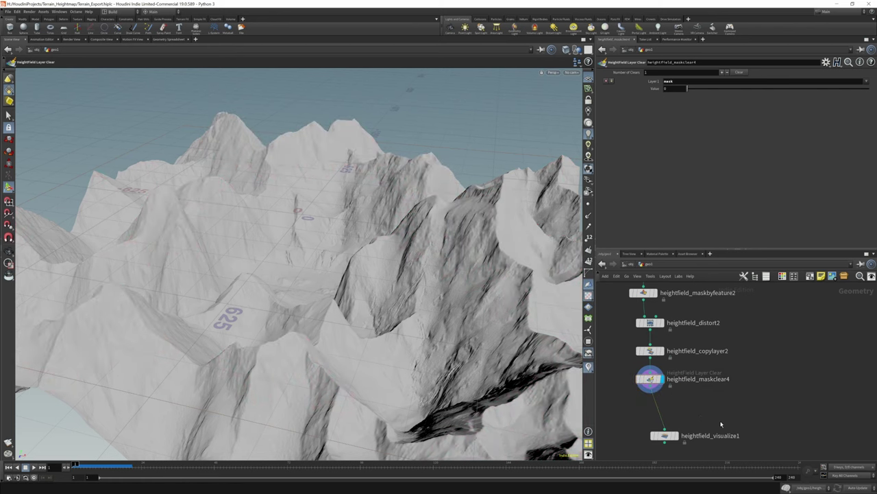
key(ctrl+s)
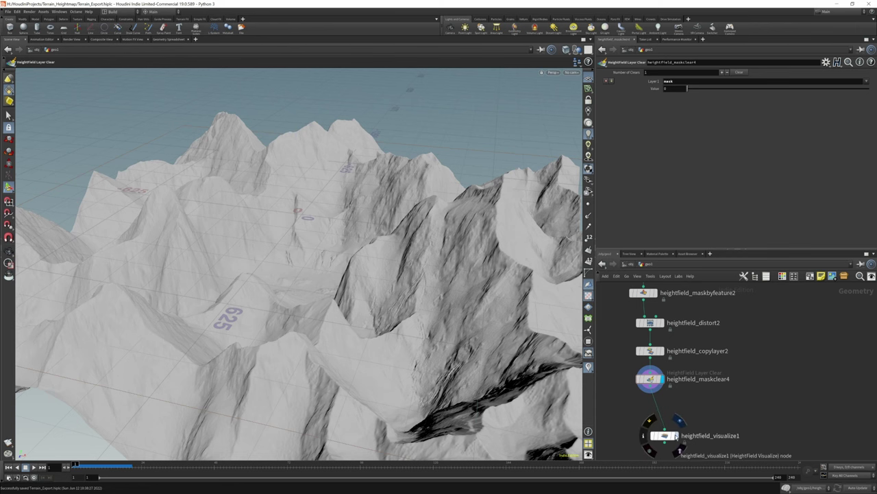
Step: Display the visualize node, reduce its height ramp to a single colour key, and make that key black
click(675, 435)
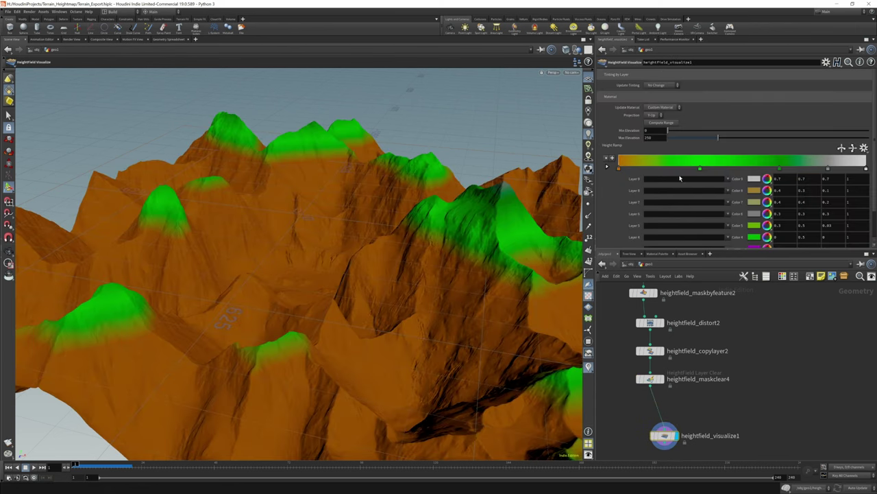
drag(699, 169, 867, 172)
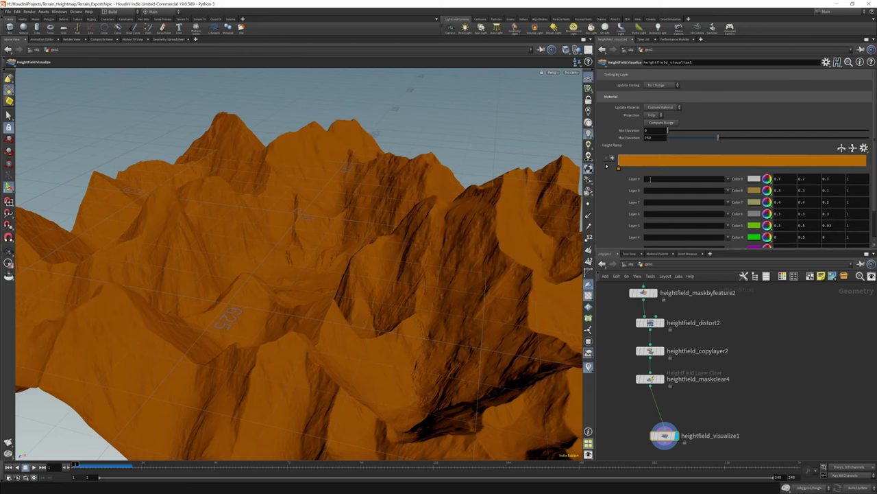
double_click(619, 170)
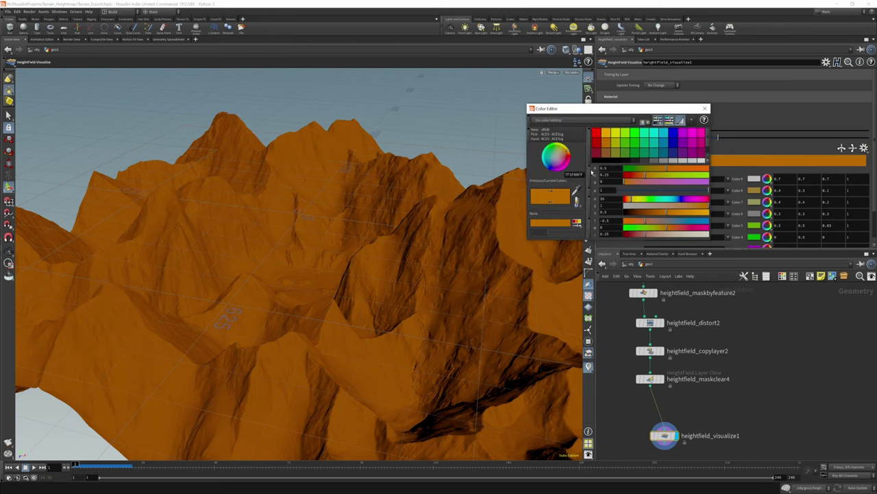
click(594, 163)
click(704, 107)
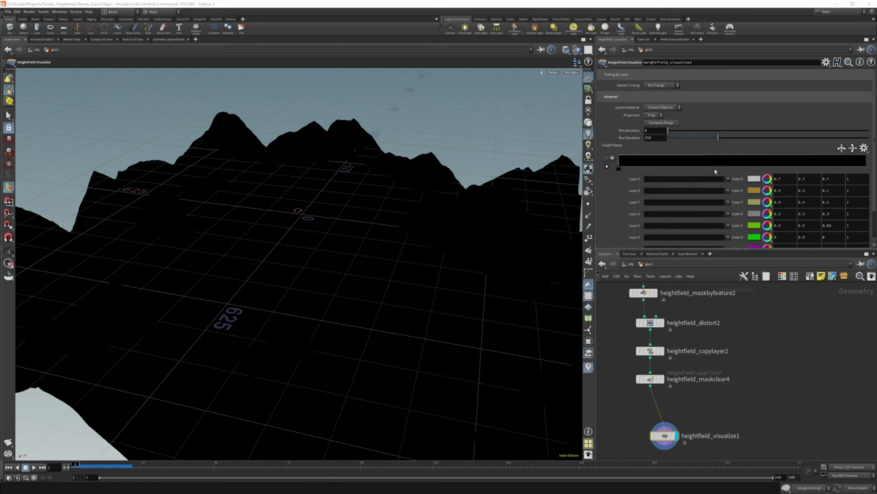
Step: Preview the cliffs layer by assigning it to Layer 9 of the visualize node, and look around the terrain
click(728, 179)
click(735, 182)
drag(473, 220, 521, 233)
Step: Preview the mesa and bedrock layers one after the other in Layer 9, viewing the terrain from above and from the side
click(729, 179)
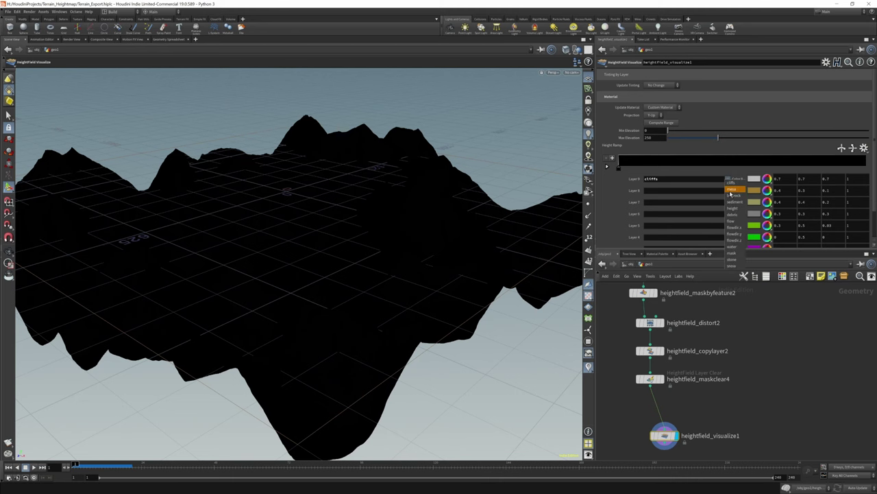
click(734, 194)
drag(308, 226, 174, 292)
key(Return)
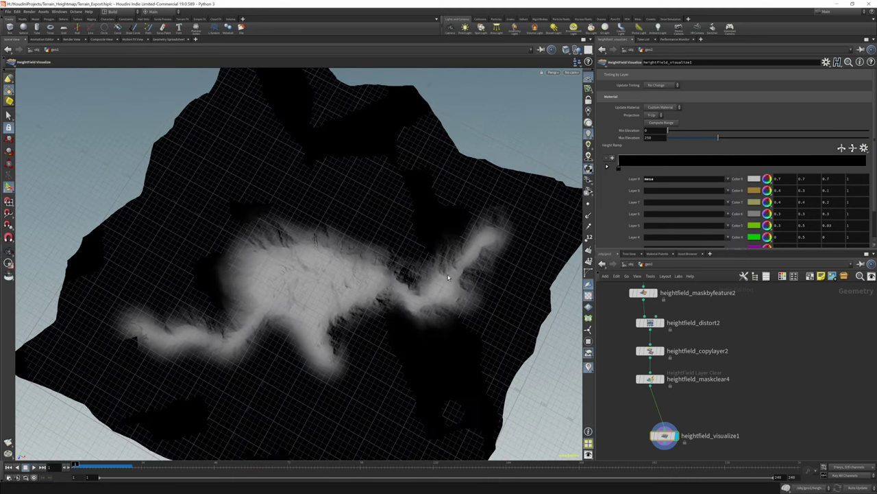
click(729, 179)
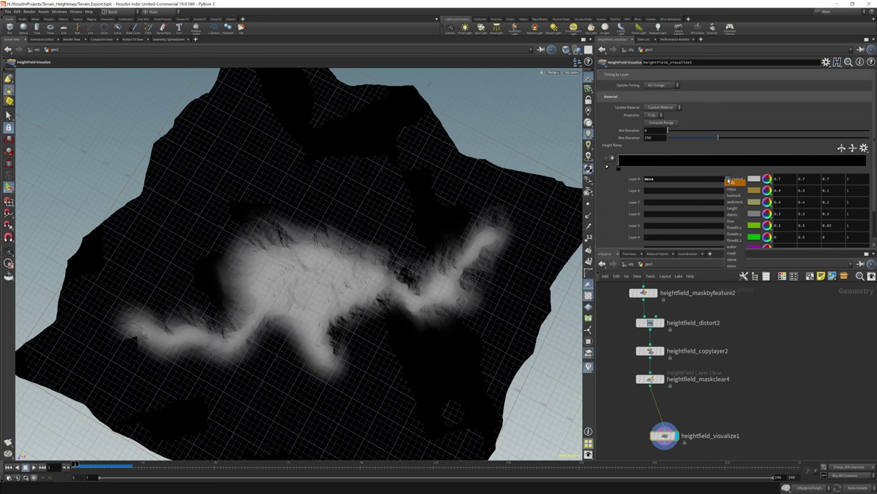
click(735, 190)
drag(392, 219, 425, 127)
key(Return)
Step: Preview the sediment layer in Layer 9 from several angles, and switch Layer 9 to height
click(729, 178)
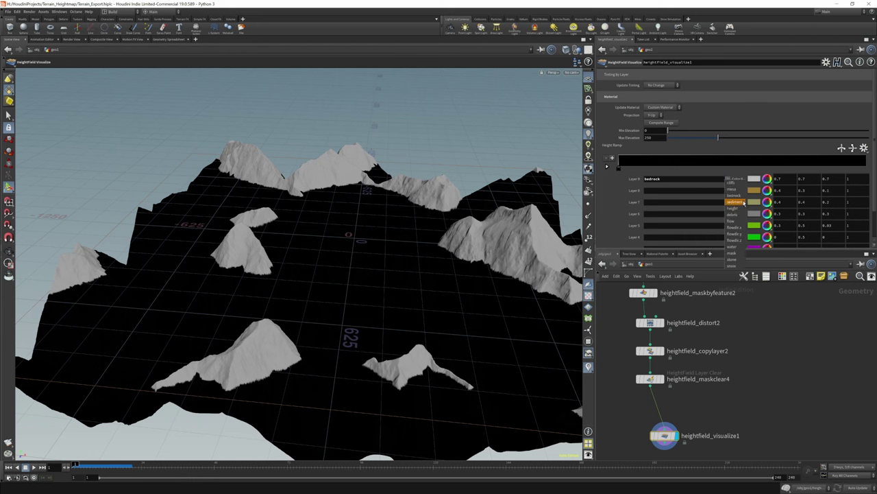
click(734, 201)
drag(417, 185, 398, 249)
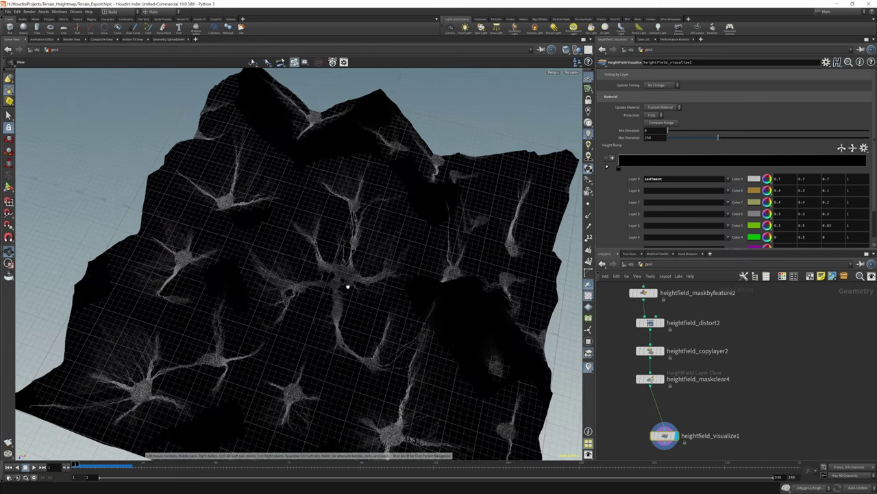
drag(347, 287, 398, 206)
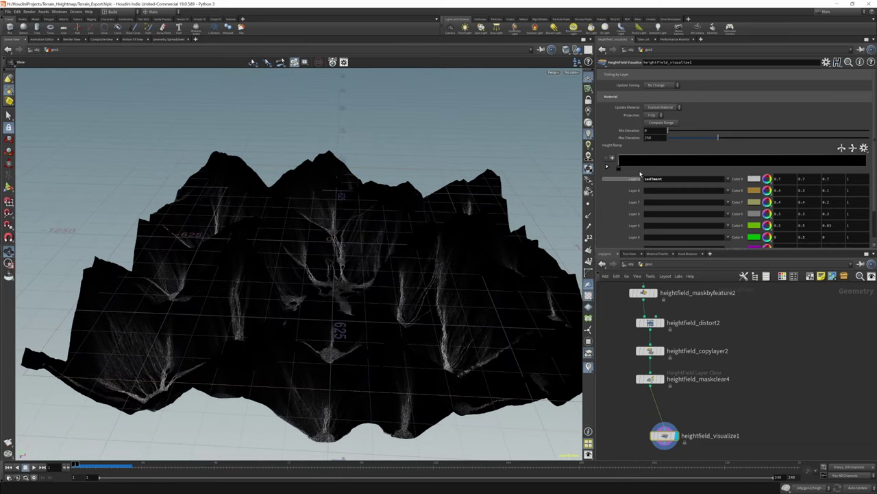
click(728, 180)
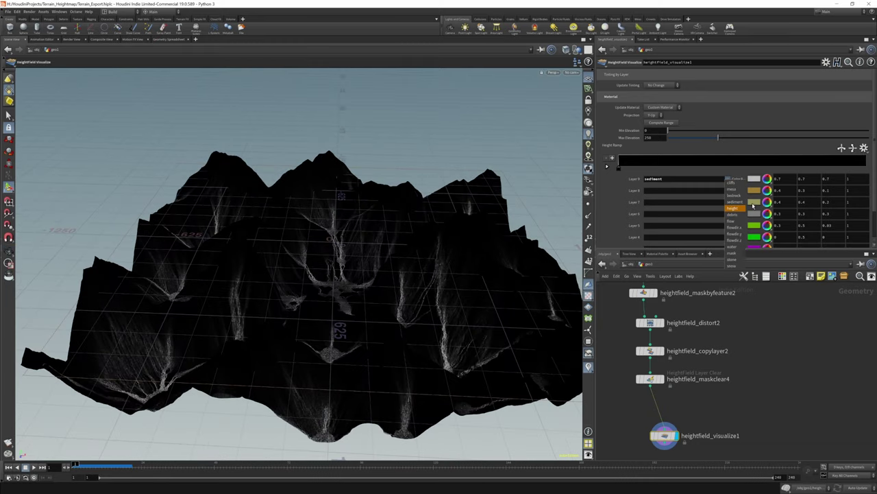
click(736, 206)
Step: Preview the debris layer in Layer 9 on the mountain slopes, and switch Layer 9 to flow
click(729, 179)
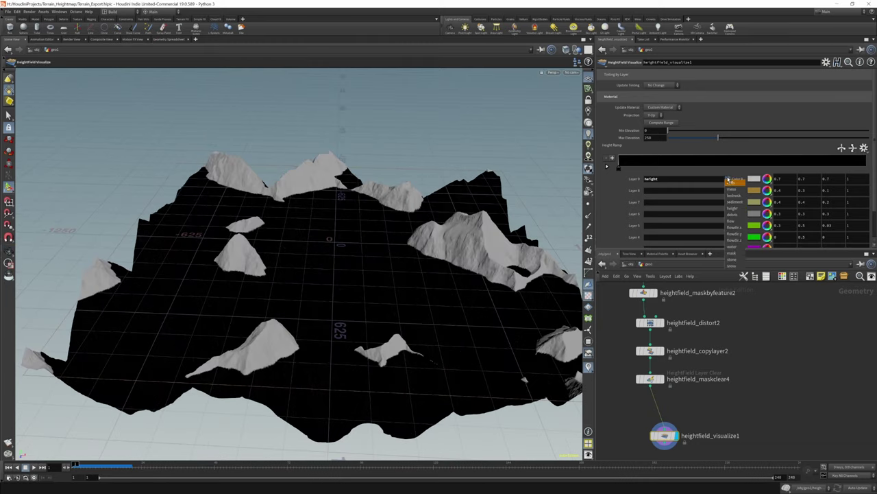
click(745, 216)
key(Escape)
drag(355, 231, 386, 252)
key(Return)
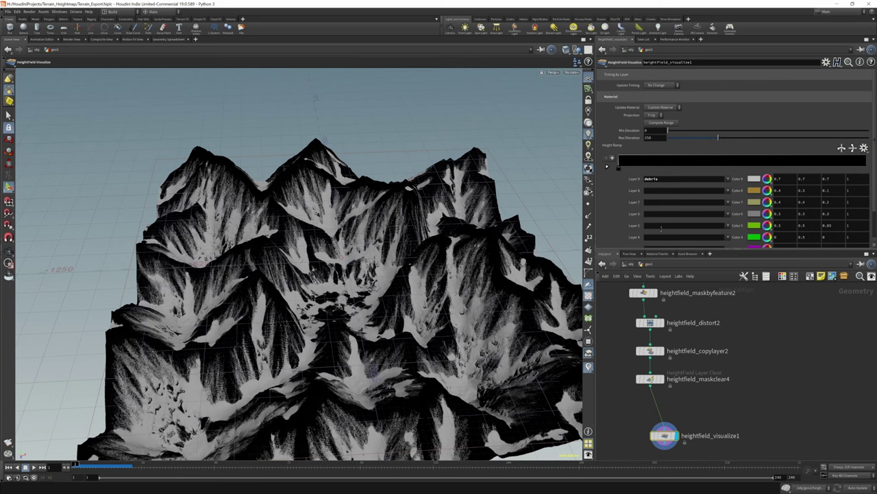
click(727, 179)
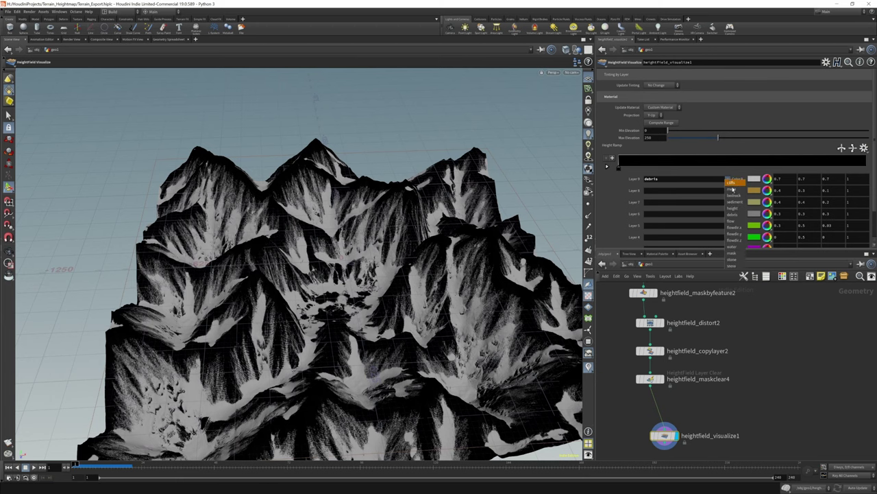
click(739, 220)
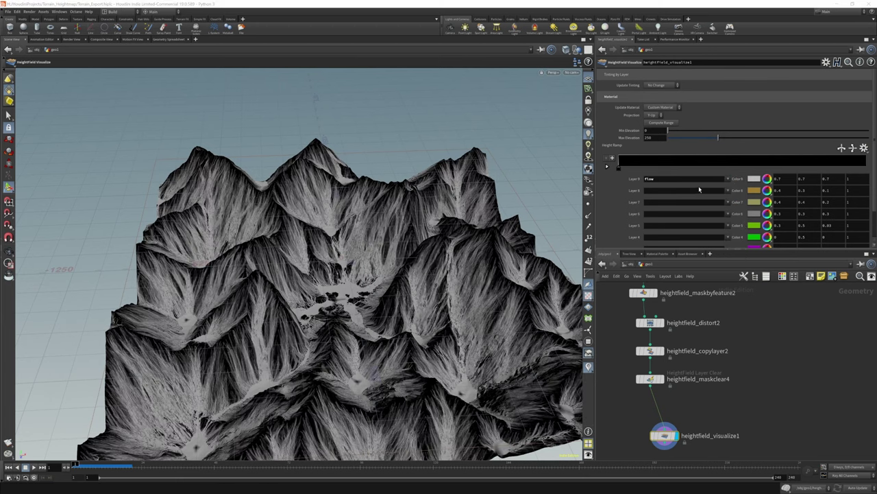
Step: Preview the water, stone and snow layers one after the other in Layer 9 of the visualize node
click(728, 180)
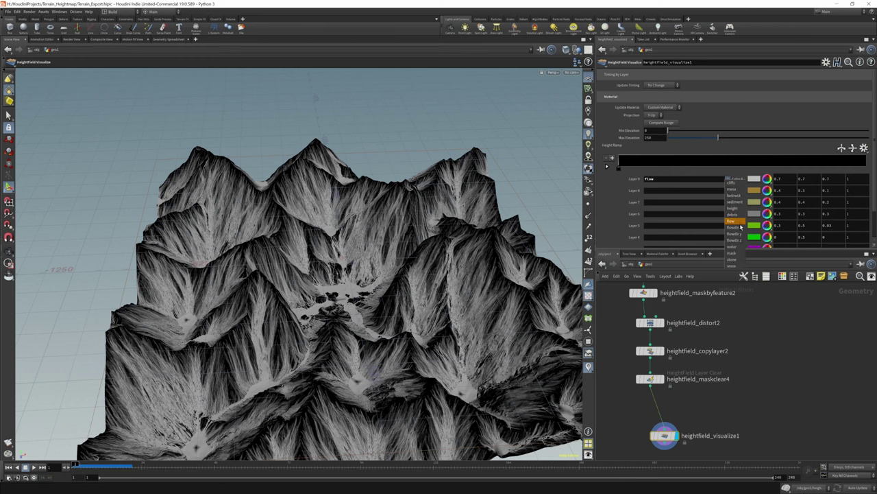
click(740, 250)
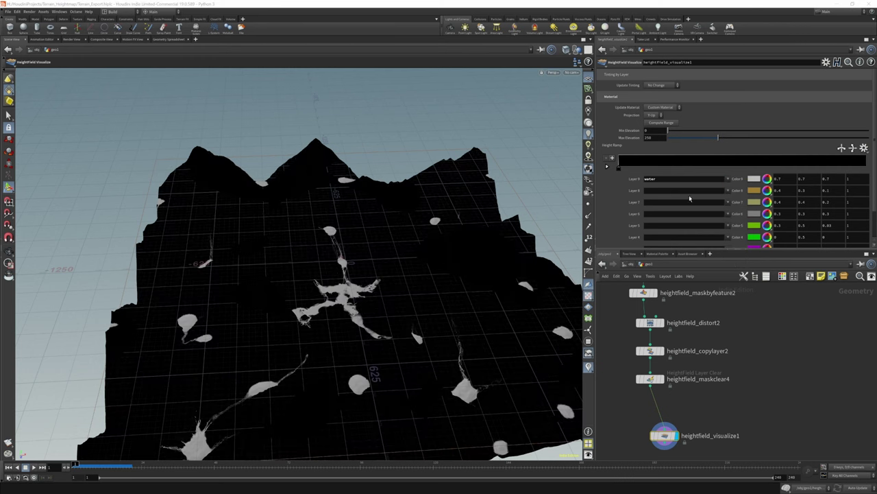
click(726, 179)
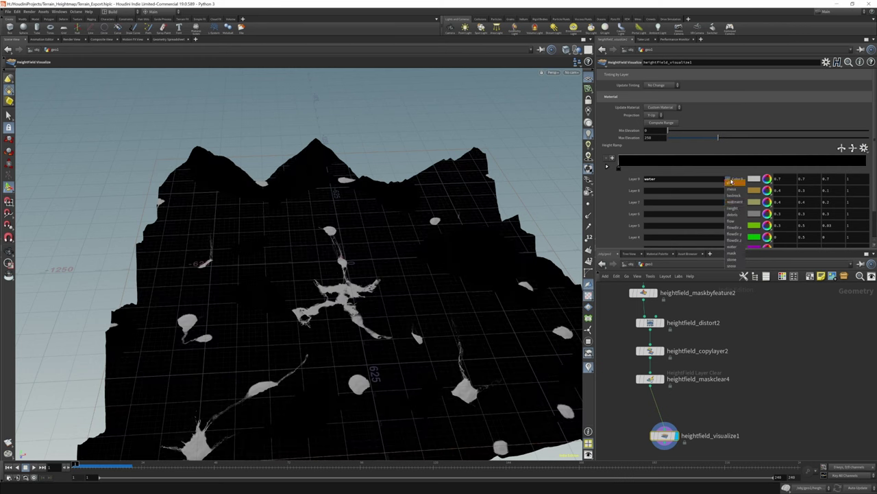
click(733, 259)
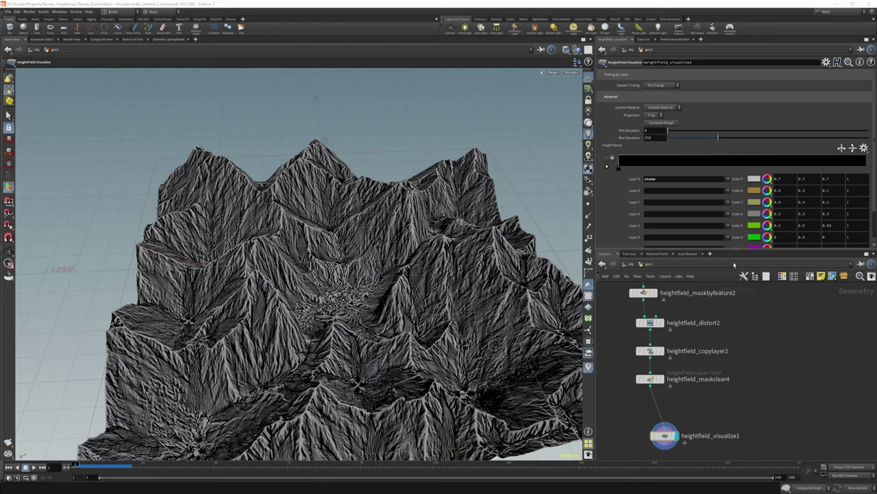
click(728, 180)
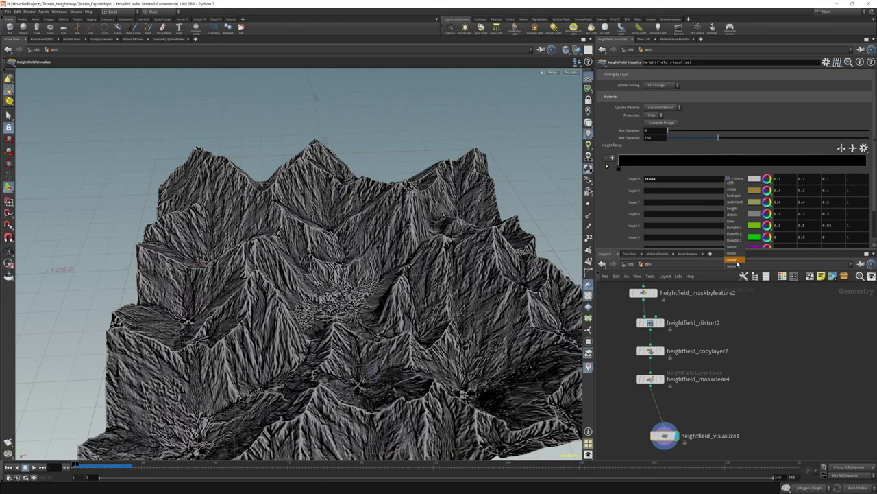
click(737, 267)
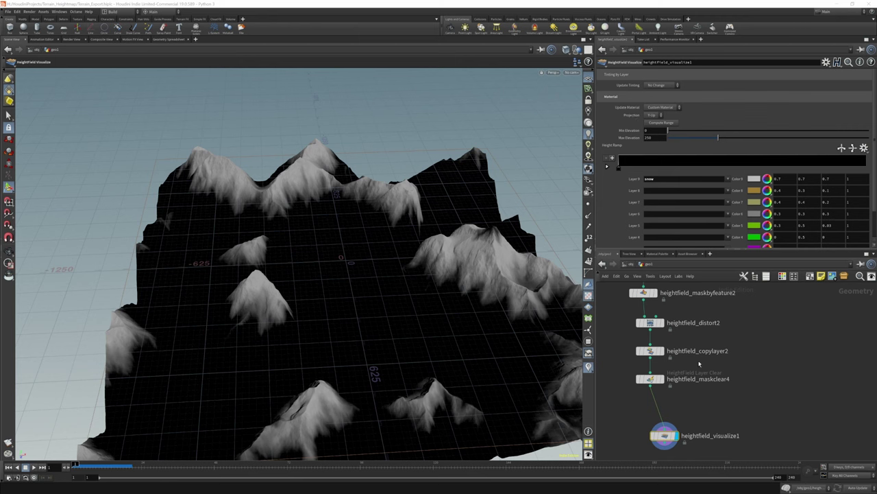
Step: Add a sticky note beside the node chain headed "TOP - BOTTOM" with the line "snow (highest level)"
middle_drag(700, 364, 645, 348)
key(Tab)
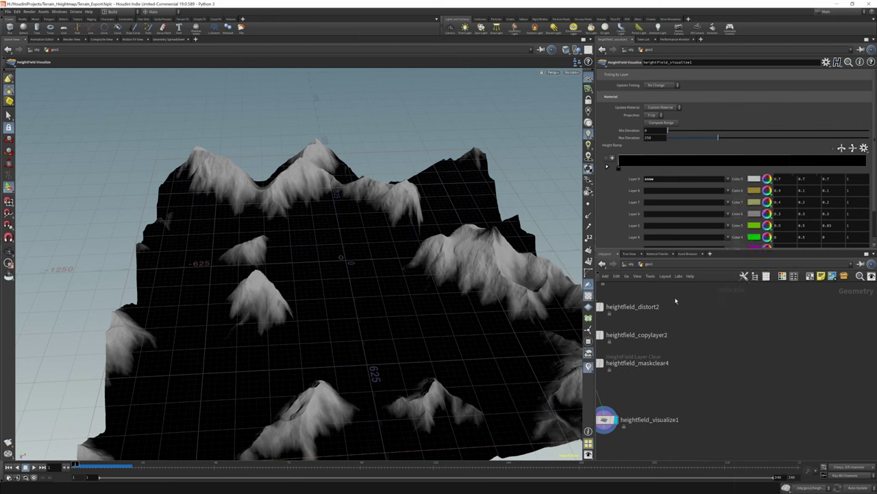
click(822, 277)
drag(780, 304, 760, 318)
double_click(739, 319)
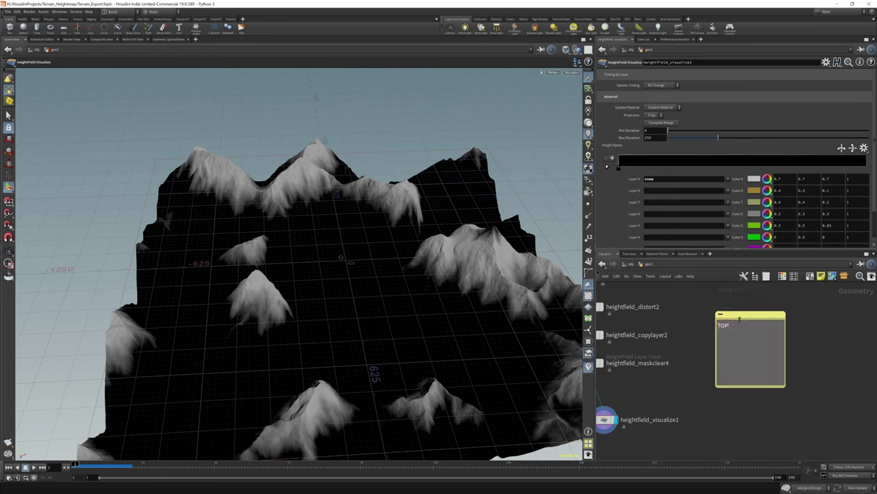
text(TOP - BOTTOM  snow (hight)
Step: Display the flow layer in Layer 9 for a close look at the valley, and add "grass / water" to the note
click(728, 180)
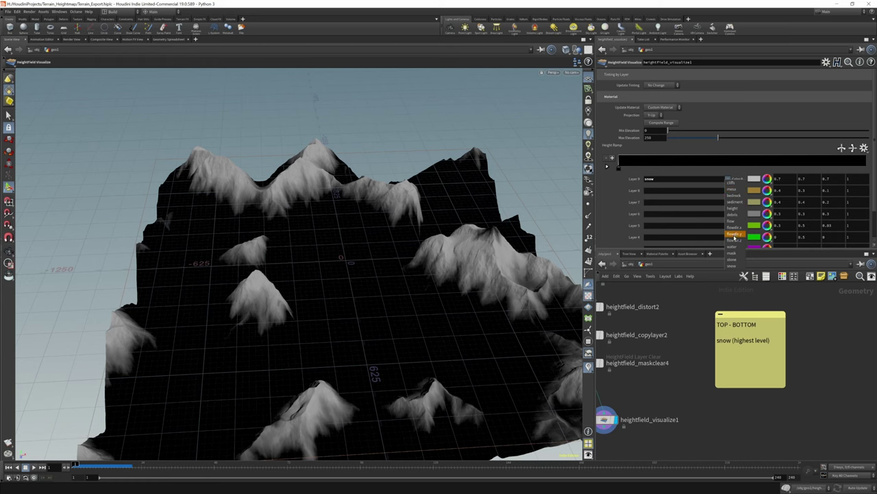
click(734, 221)
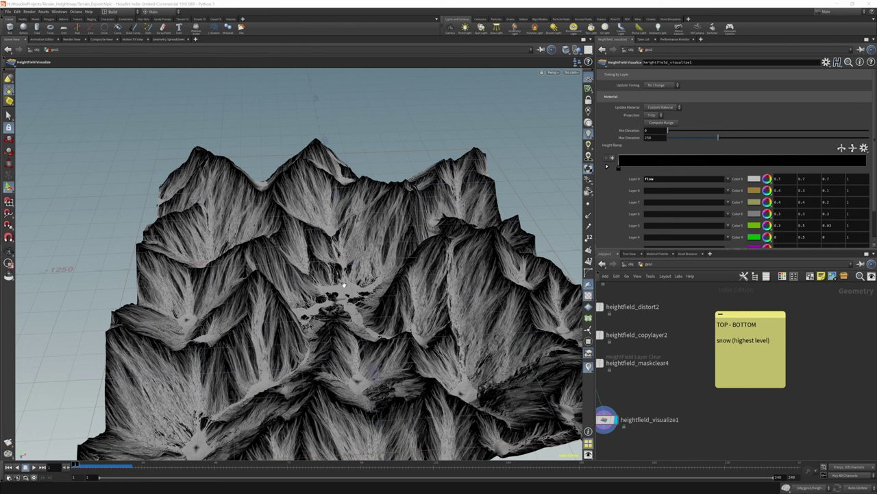
key(Escape)
scroll(343, 291, up, 3)
drag(348, 294, 321, 290)
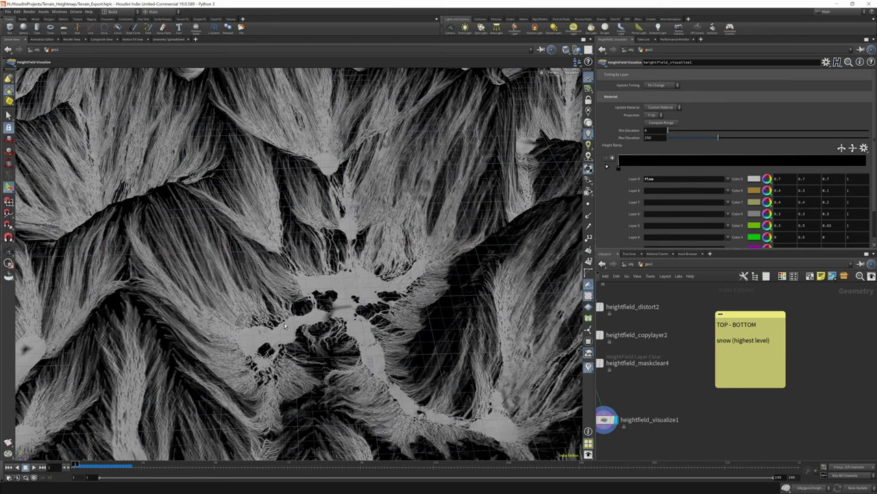
click(776, 342)
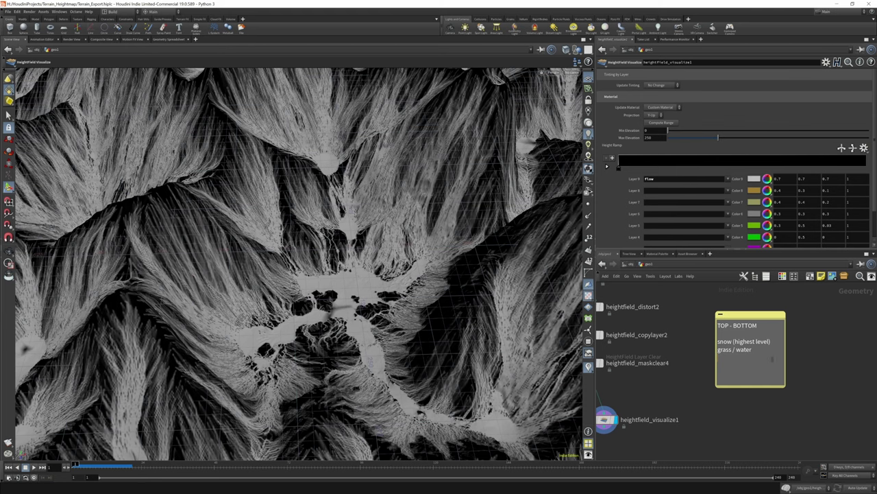
Step: Preview the debris layer in Layer 9 and switch Layer 9 back to flow
click(728, 179)
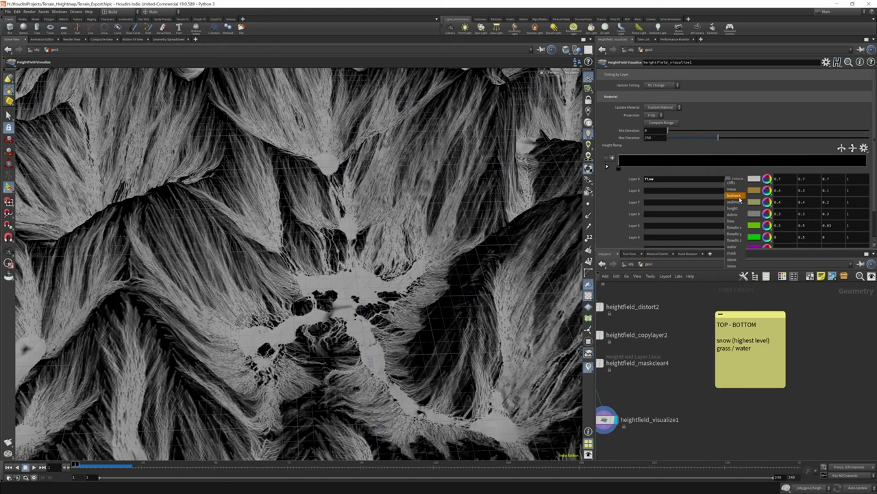
click(741, 215)
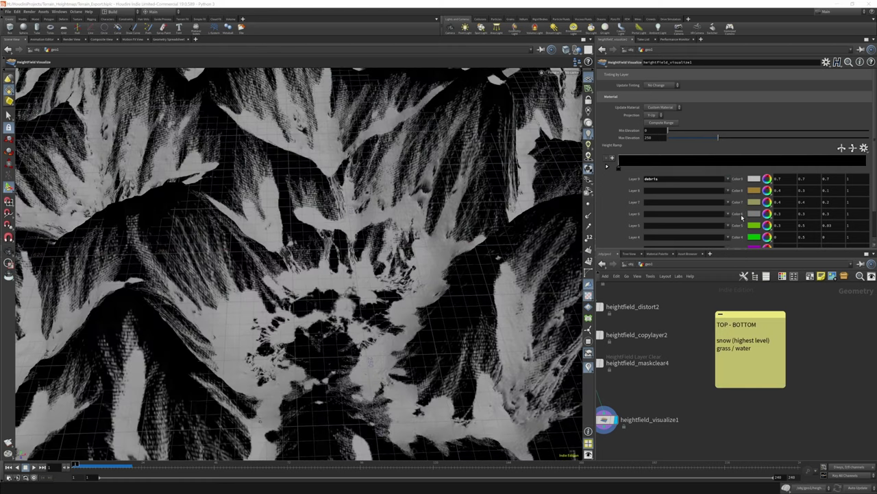
click(742, 217)
click(742, 226)
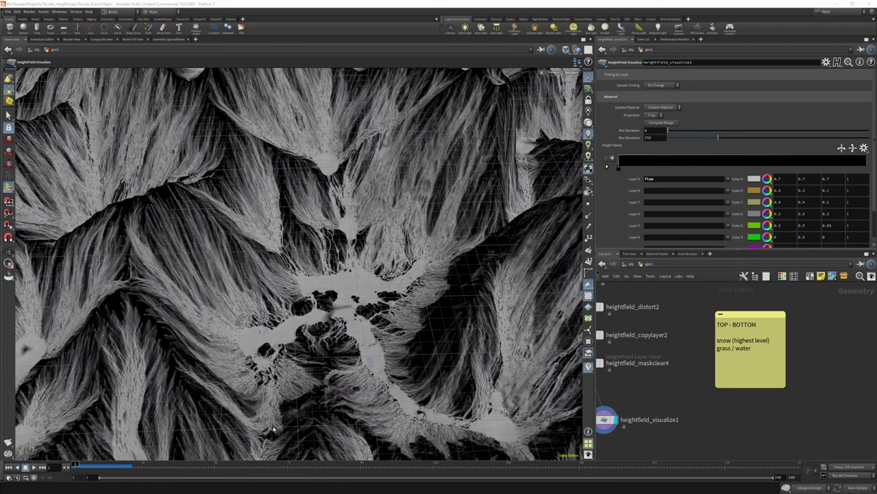
Step: Complete the layer-order note with the lines "flow", "stone" and "base", and make the note taller
double_click(756, 348)
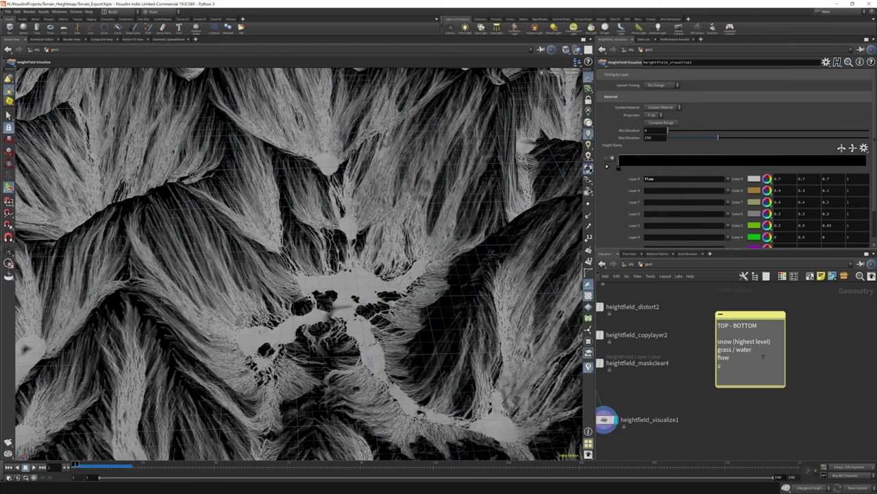
text(stone)
text( base)
key(Return)
text(...)
click(713, 404)
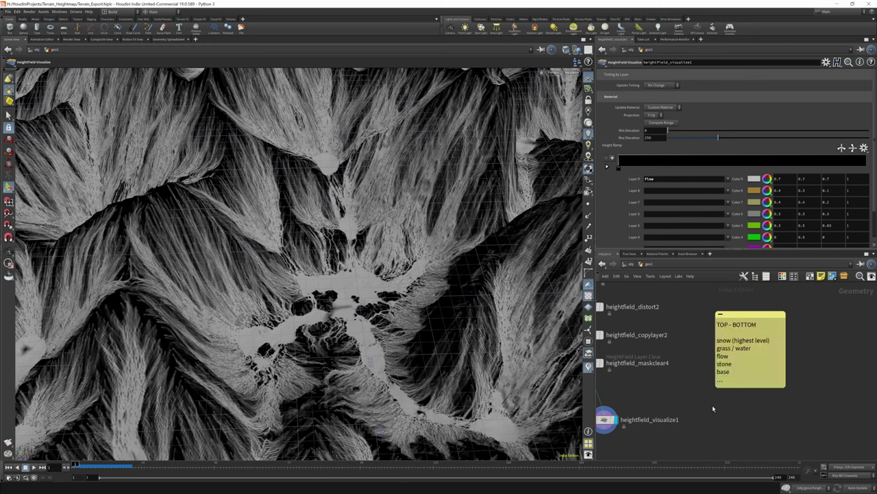
middle_drag(712, 405, 766, 347)
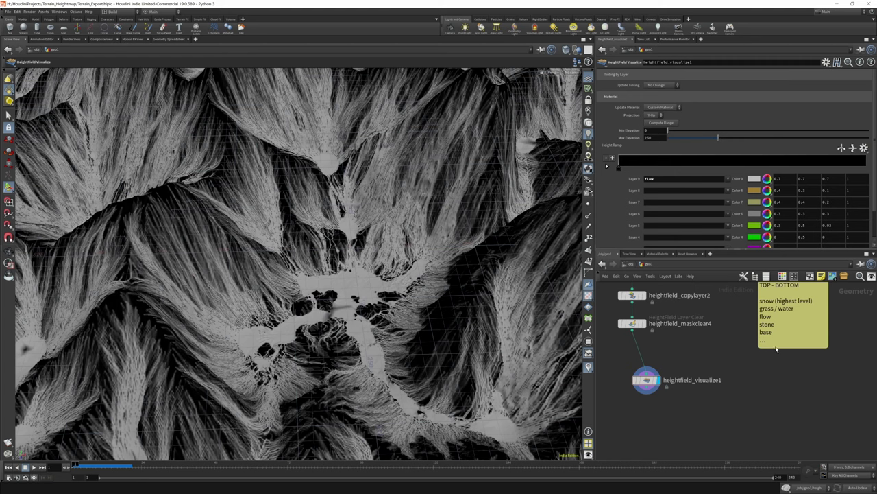
drag(777, 348, 777, 379)
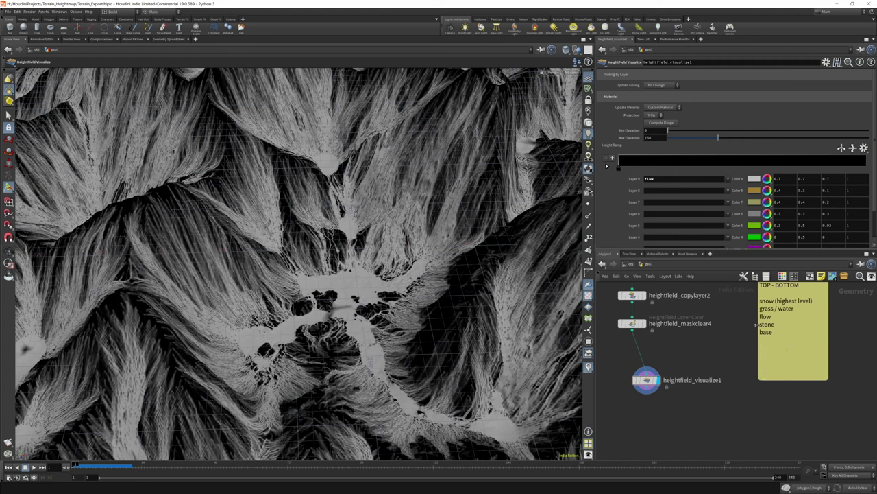
Step: Move the heightfield_visualize1 node directly beneath heightfield_maskclear4
scroll(747, 330, down, 3)
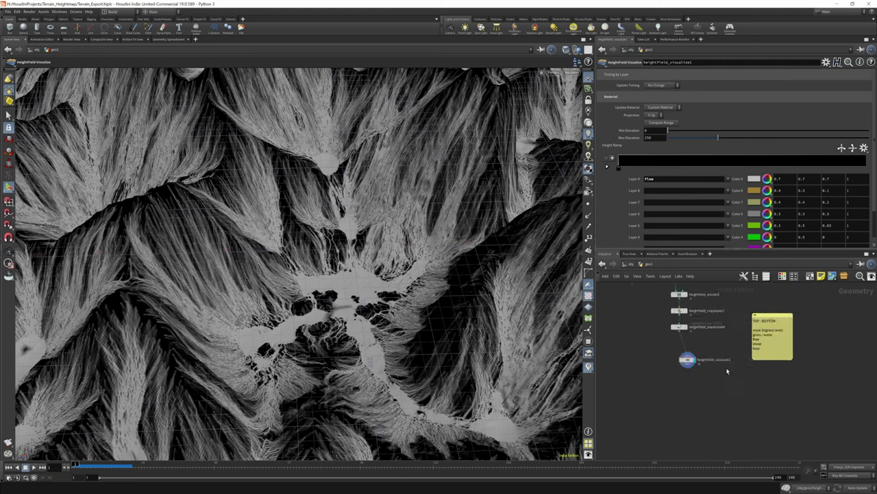
scroll(774, 336, up, 3)
key(l)
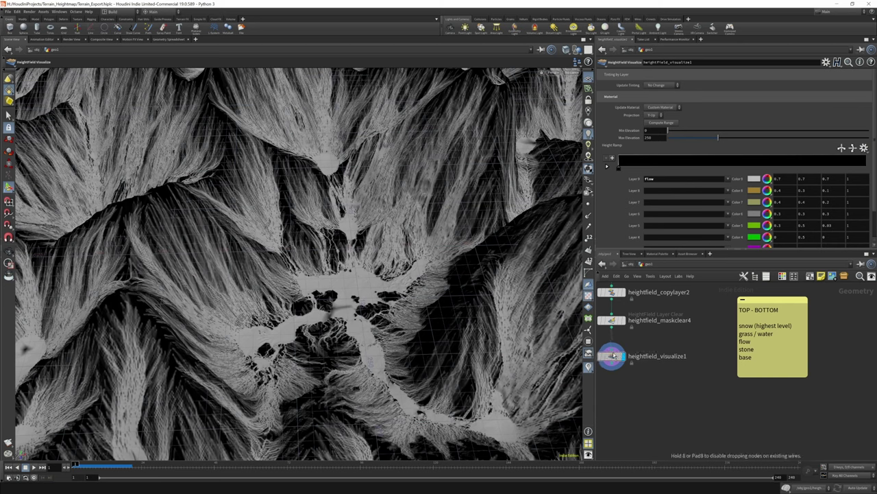
scroll(679, 366, up, 2)
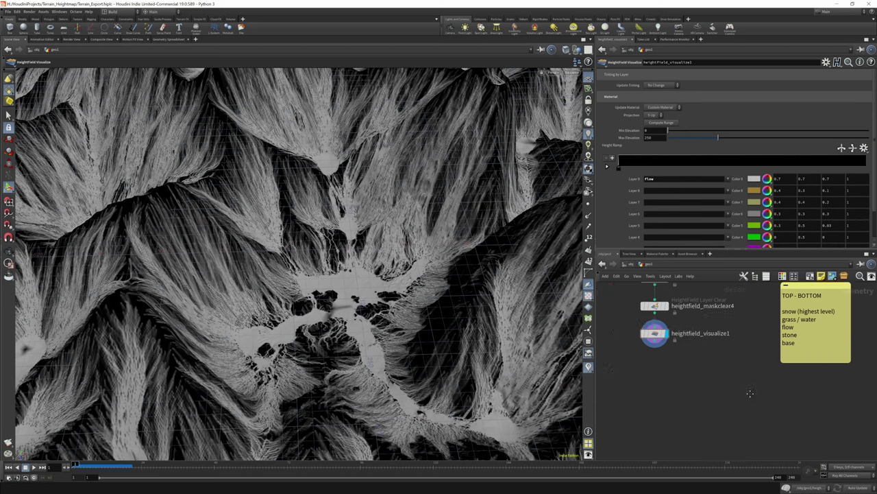
scroll(625, 371, down, 1)
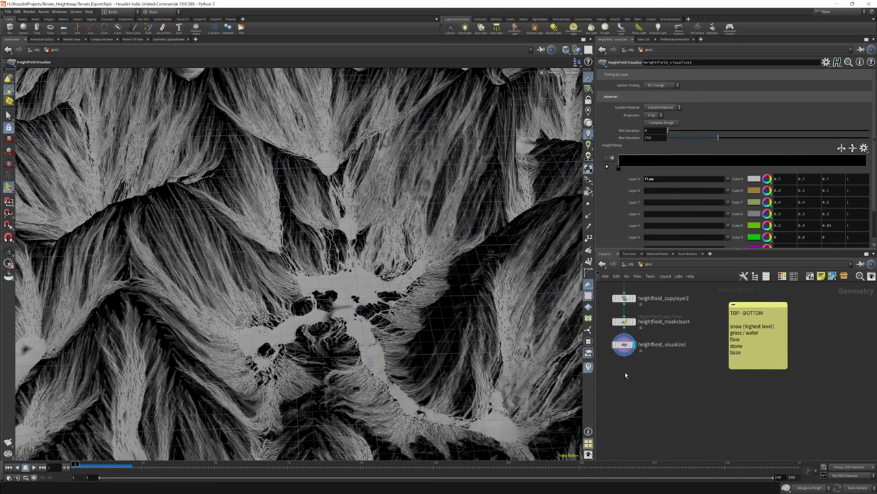
Step: Add a Null node at the end of the chain, and move heightfield_visualize1 onto a side branch so the null connects to heightfield_maskclear4
key(Tab)
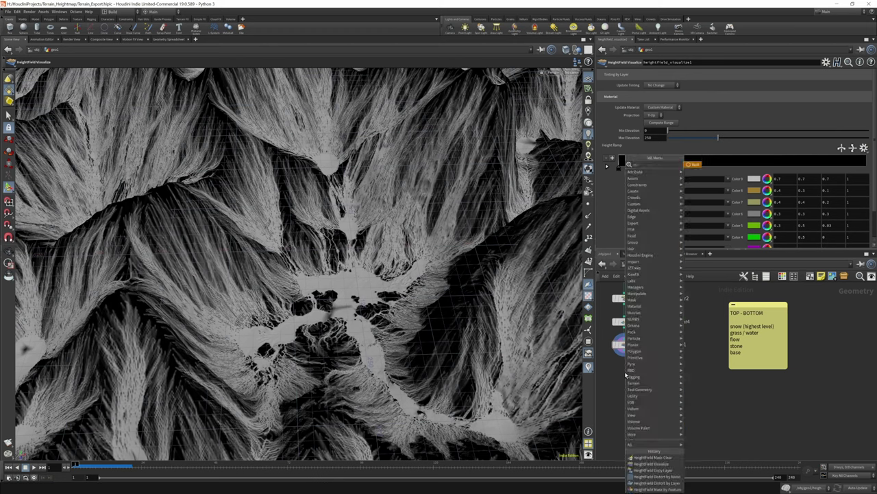
key(Escape)
click(624, 365)
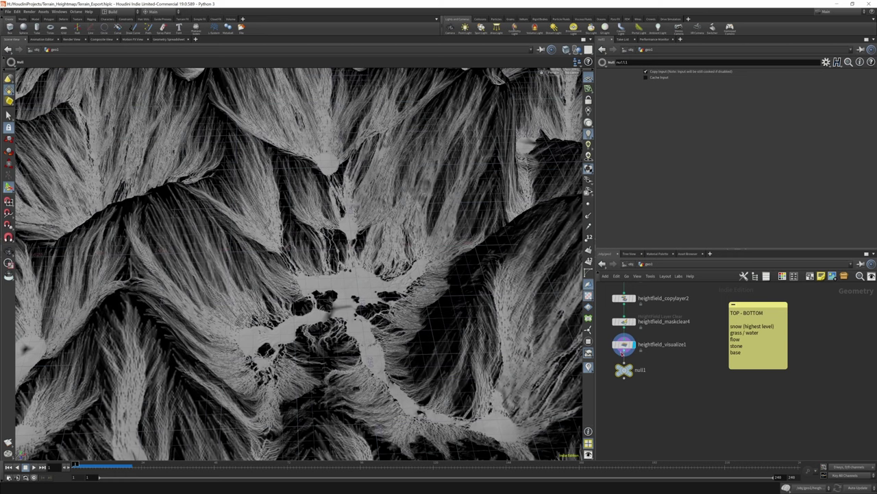
scroll(712, 353, down, 2)
drag(652, 350, 622, 354)
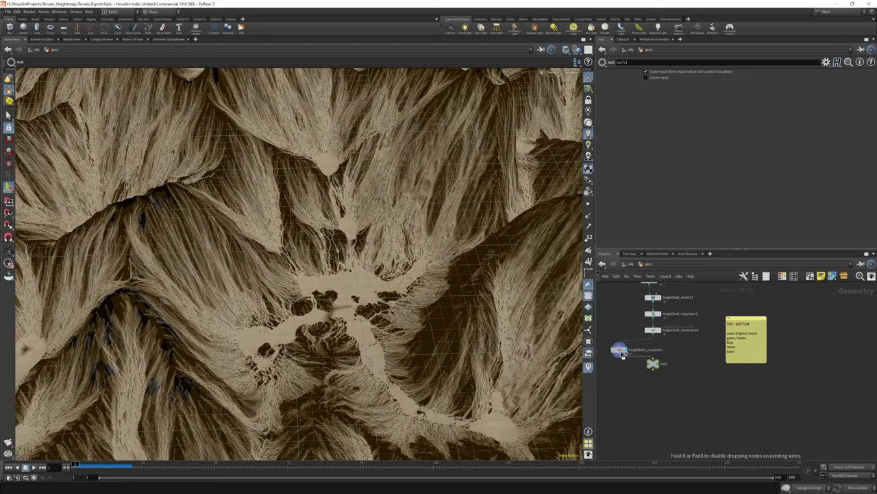
Step: Rename the null node as _tex and display its output in the viewport
double_click(662, 364)
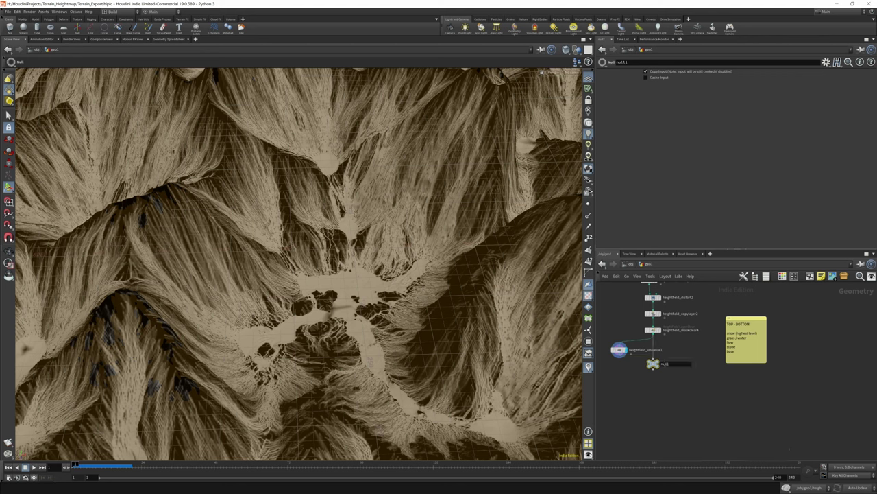
text(OU)
key(Return)
click(658, 364)
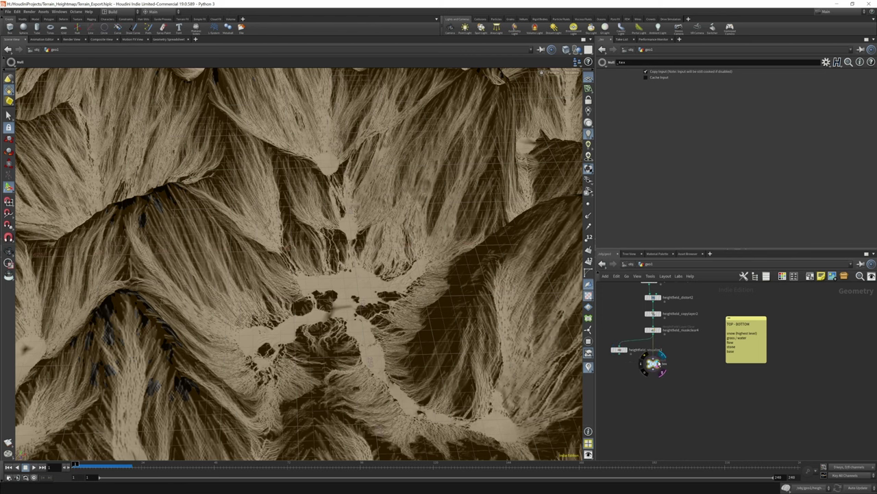
key(Escape)
Step: Save the scene file
drag(411, 261, 151, 137)
key(ctrl+s)
key(Escape)
scroll(415, 274, up, 8)
Step: Replace the Scene View pane with a newly created one and frame the mountain terrain in it
click(25, 39)
click(170, 39)
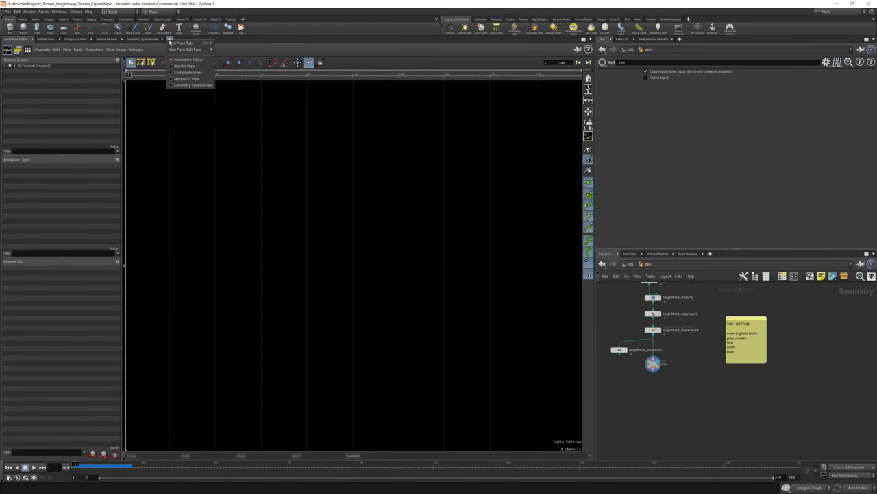
mouse_move(185, 49)
mouse_move(226, 113)
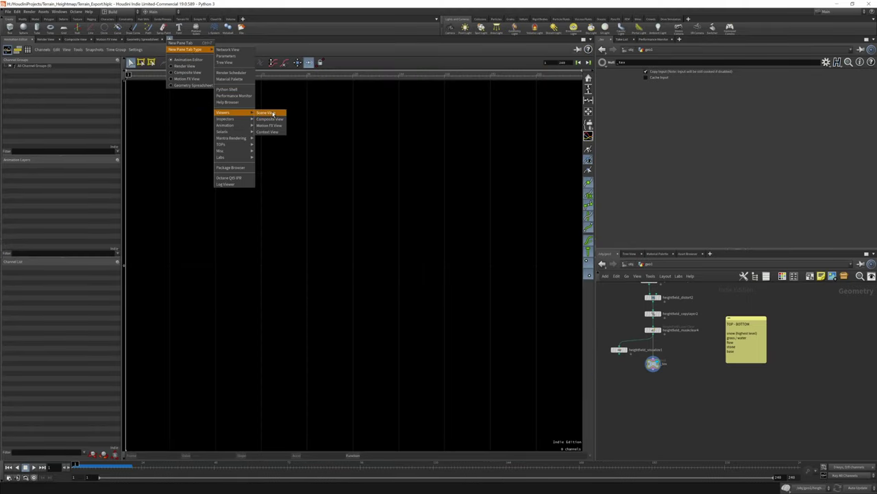
click(270, 114)
drag(310, 218, 329, 194)
key(f)
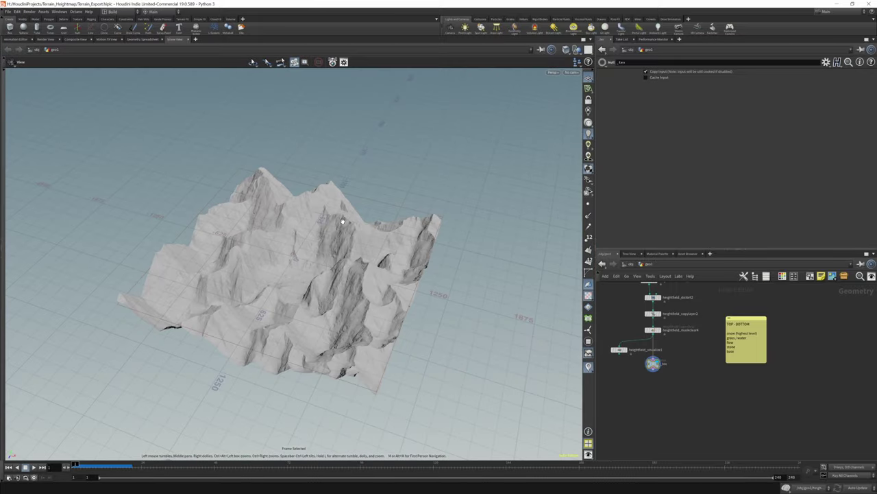
drag(343, 222, 336, 266)
drag(260, 283, 281, 280)
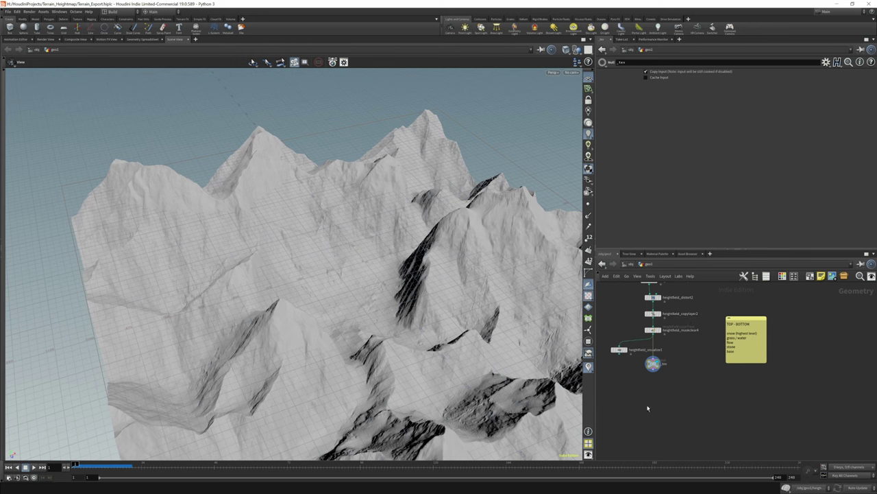
Step: Add a HeightField Copy Layer node connected beneath the _tex null
key(Tab)
text(height cop)
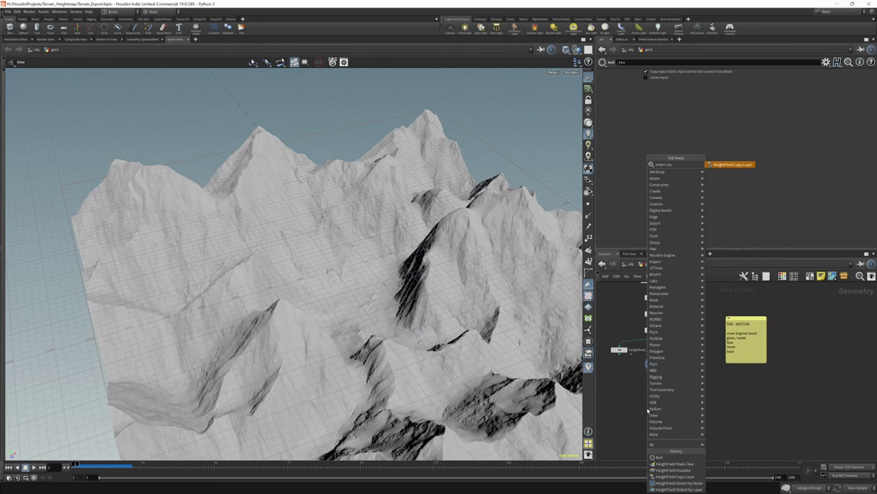
key(Return)
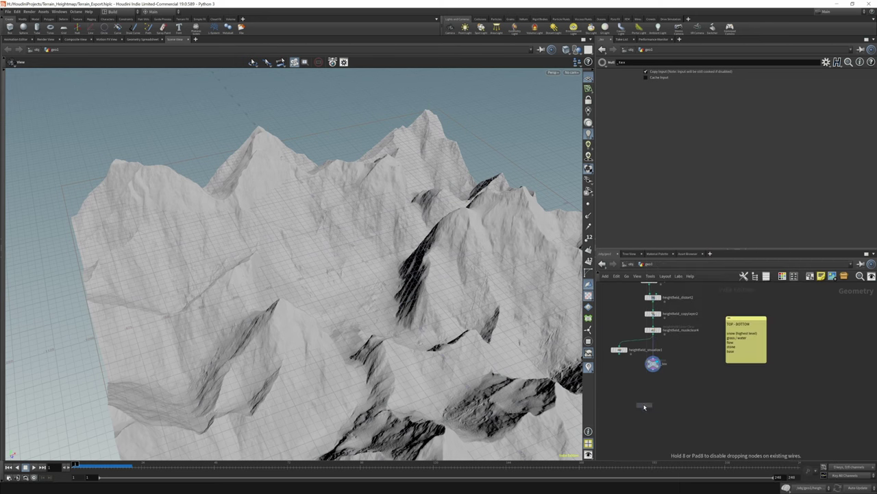
scroll(643, 408, up, 5)
click(628, 361)
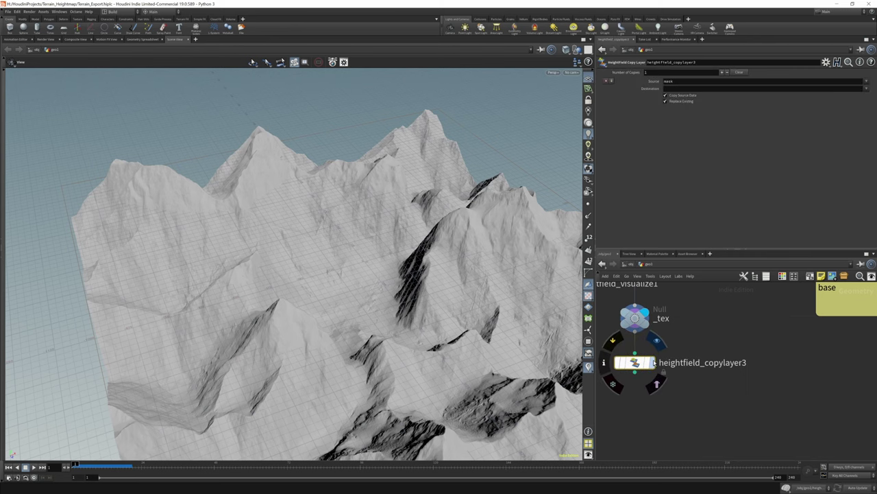
Step: Configure the heightfield_copylayer3 node to copy the snow layer to a new destination layer L_snow
double_click(669, 81)
click(873, 80)
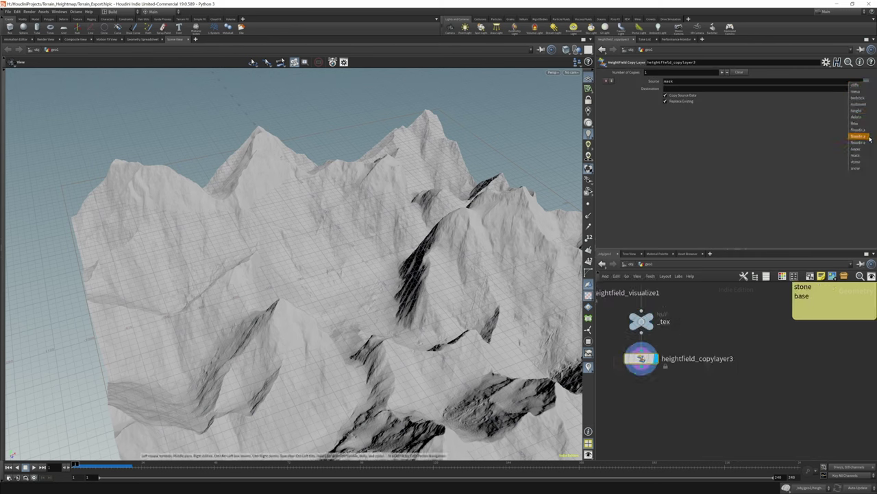
click(861, 171)
click(688, 89)
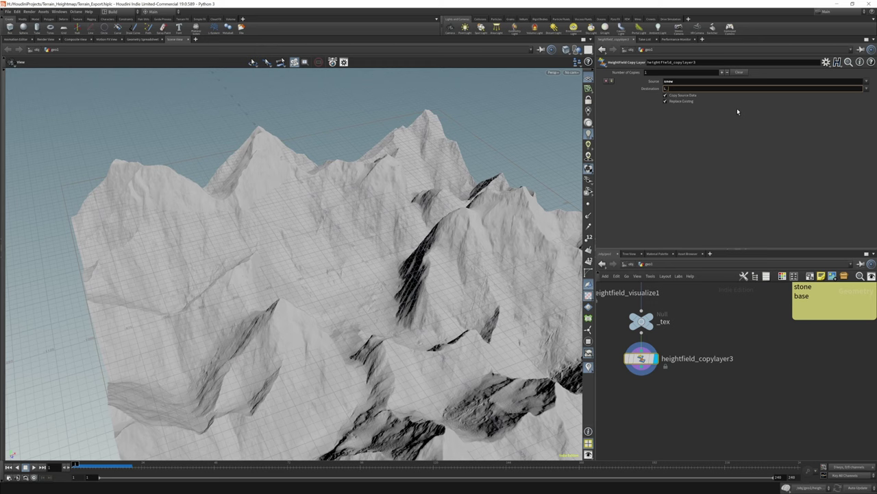
text(L_snow)
key(Return)
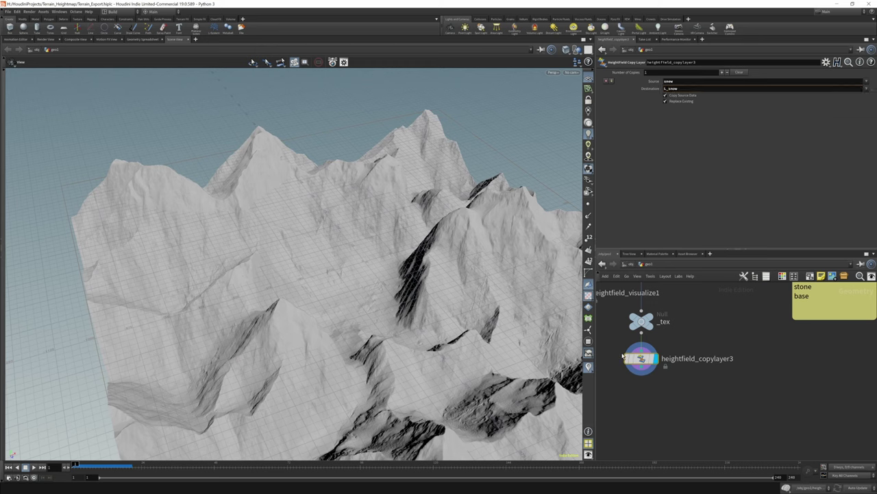
Step: Add a copy of the HeightField Visualize node connected beneath heightfield_copylayer3
key(Tab)
mouse_move(643, 371)
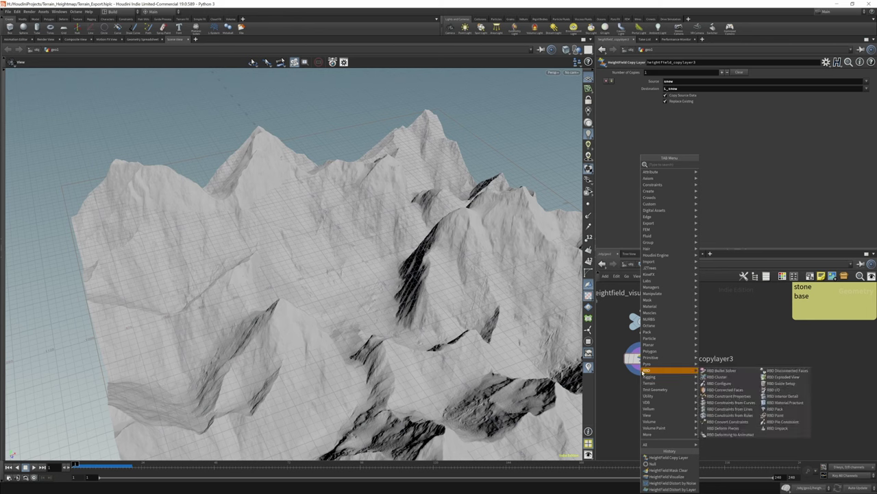
click(653, 463)
scroll(645, 363, down, 3)
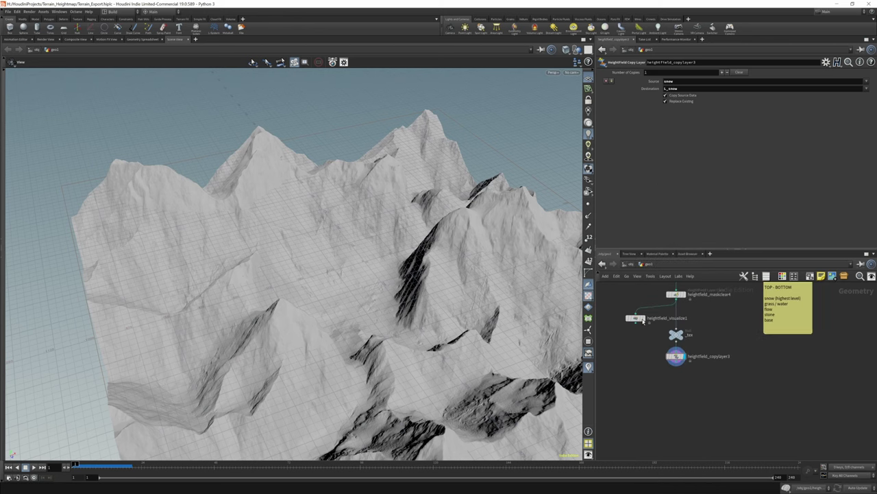
click(677, 363)
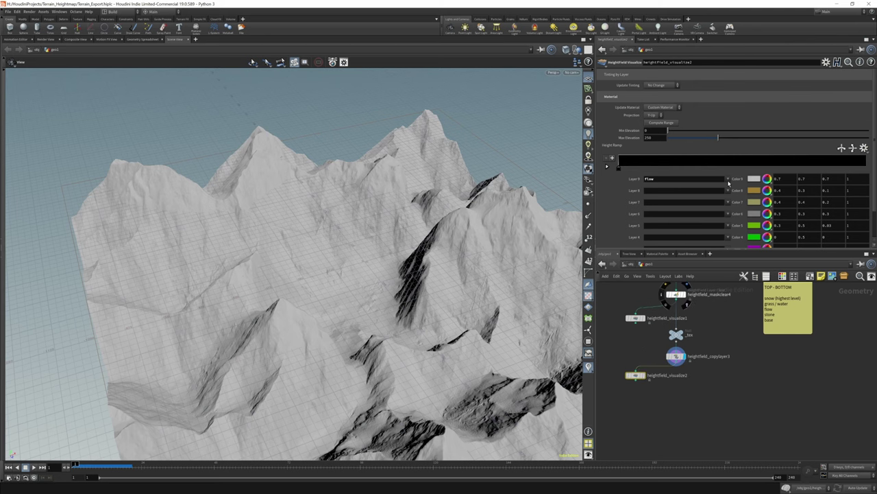
Step: Set Layer 9 of heightfield_visualize2 to L_snow and display the node to inspect the snow mask on the terrain
click(729, 179)
click(734, 272)
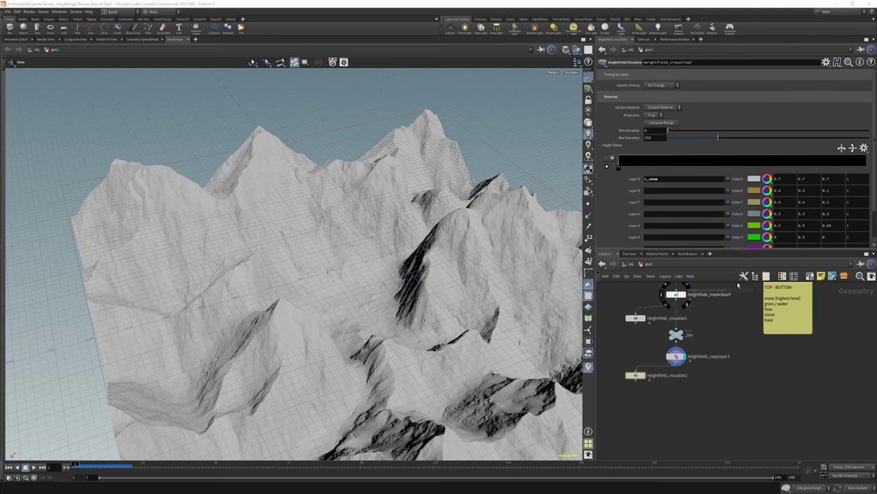
click(640, 375)
drag(451, 360, 288, 237)
scroll(294, 272, up, 3)
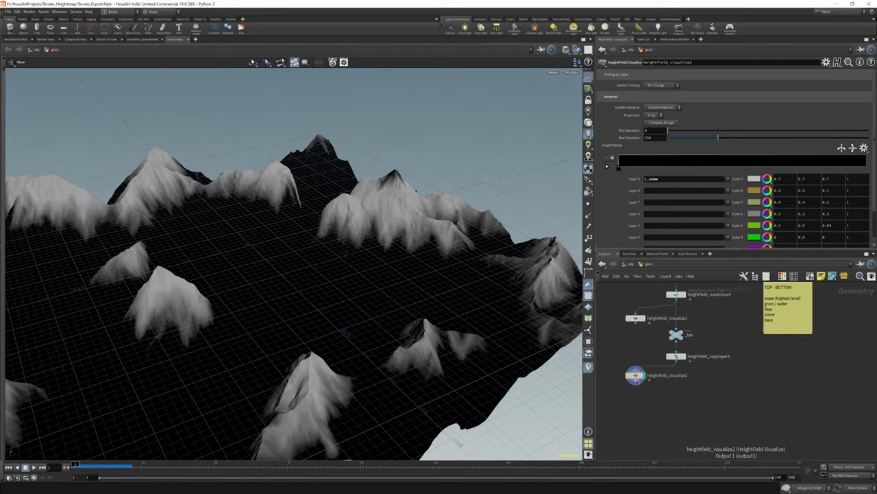
drag(636, 375, 626, 373)
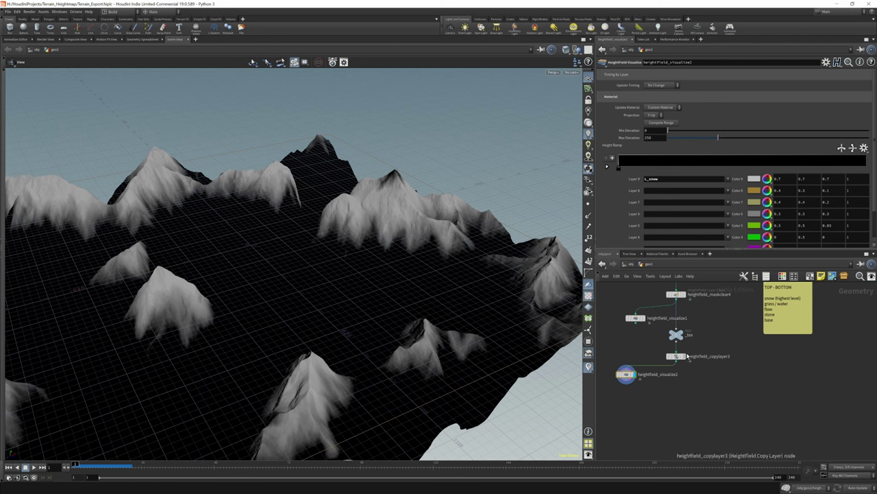
Step: Add another HeightField Copy Layer node, wire it to the output of heightfield_copylayer3, and display it
key(Tab)
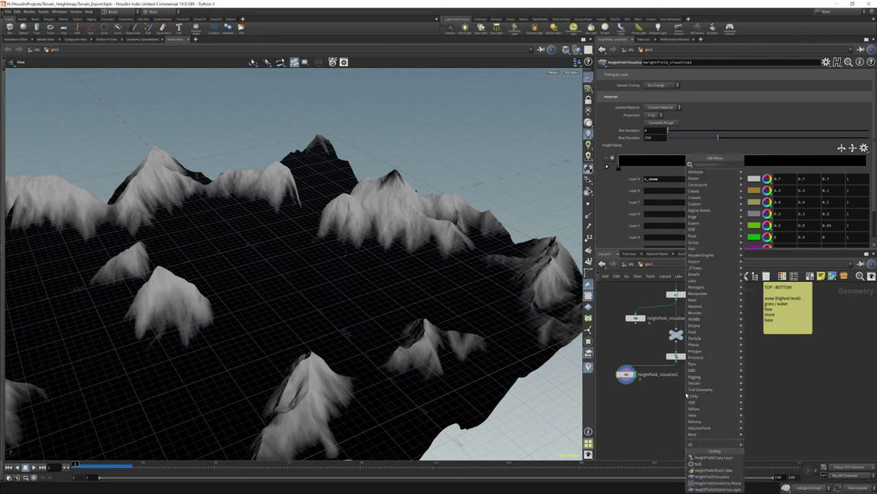
text(heightfield cop)
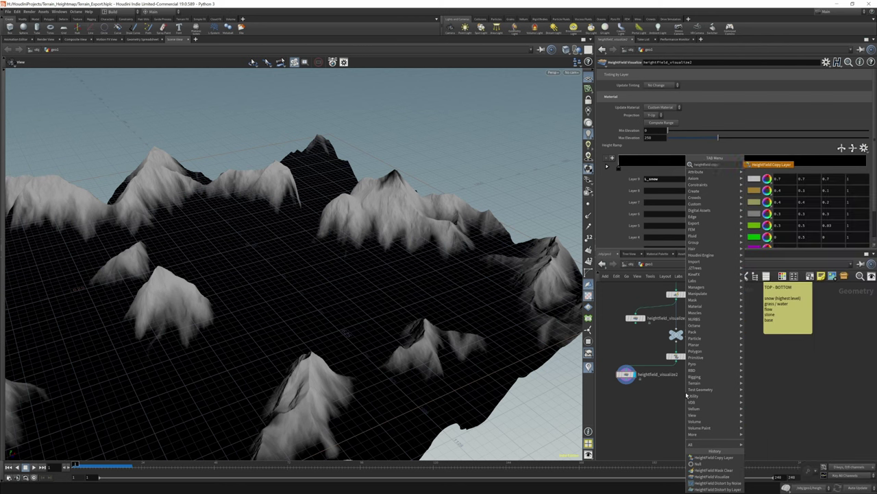
key(Return)
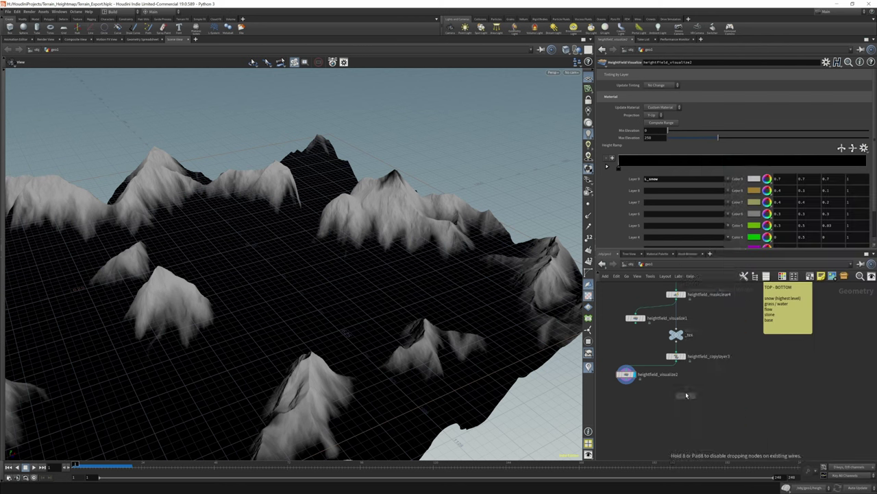
scroll(686, 394, up, 2)
click(692, 412)
click(693, 403)
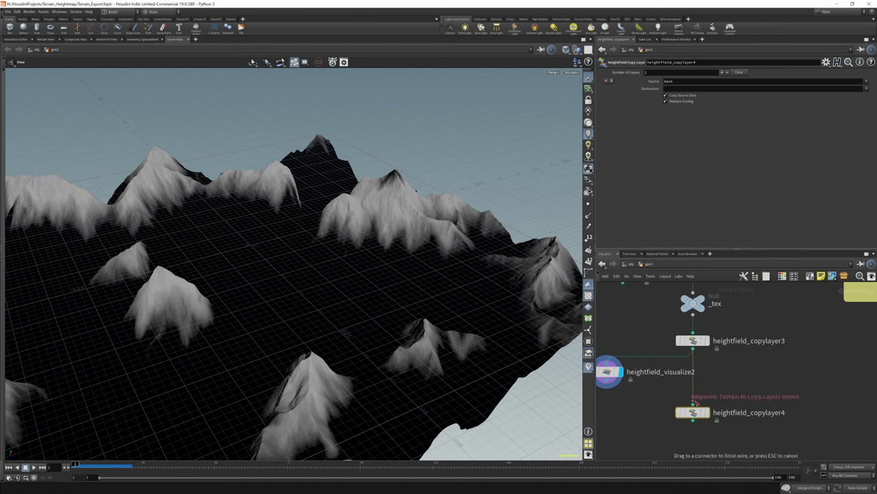
click(693, 348)
click(706, 412)
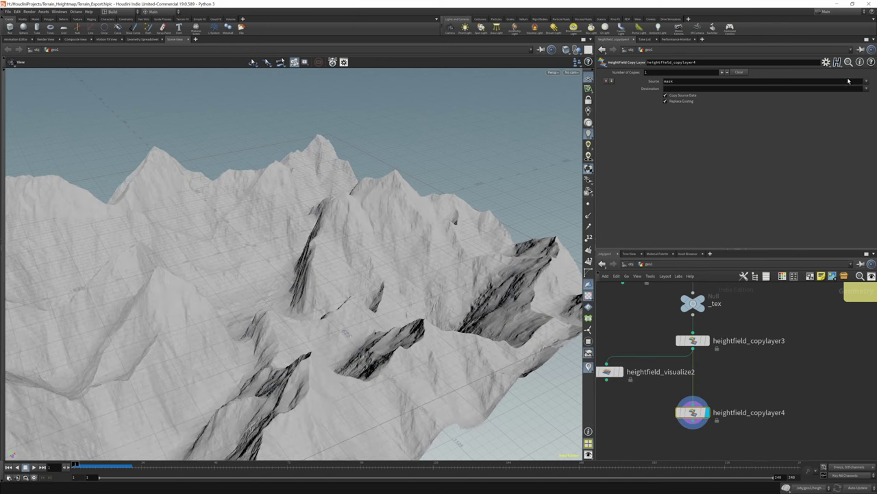
Step: Try copying the water layer to mask in heightfield_copylayer4, and delete that node
click(866, 82)
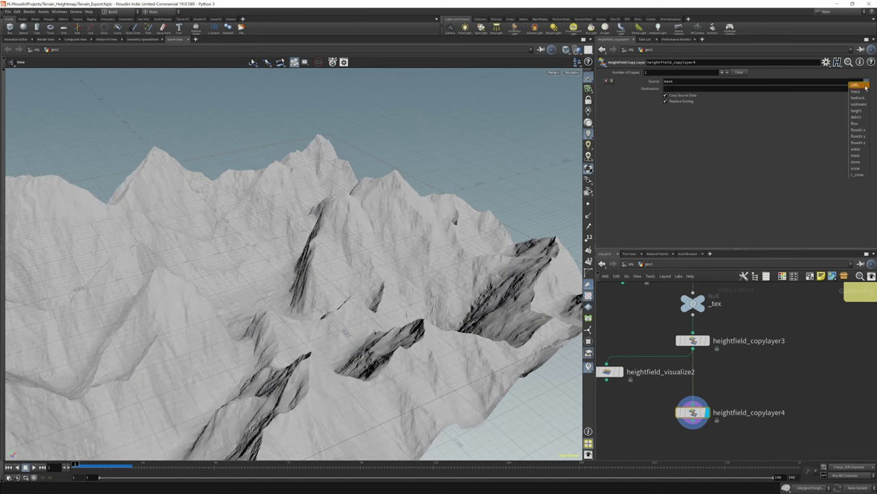
click(863, 152)
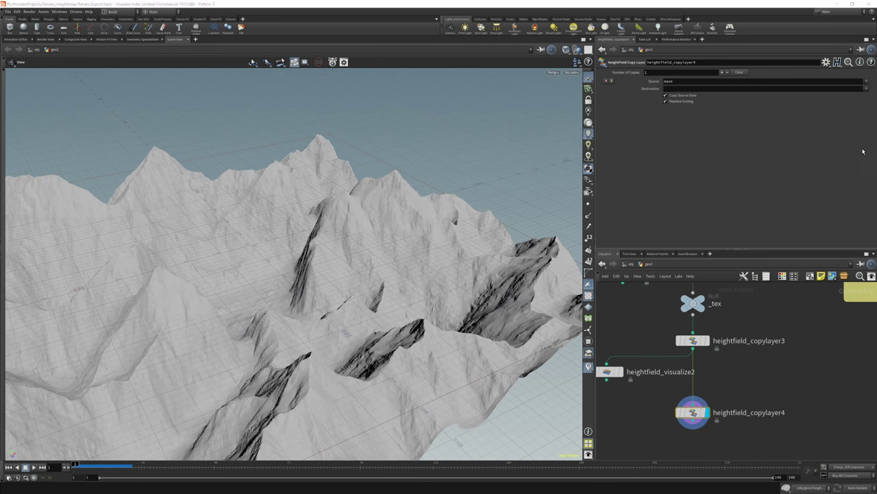
click(812, 90)
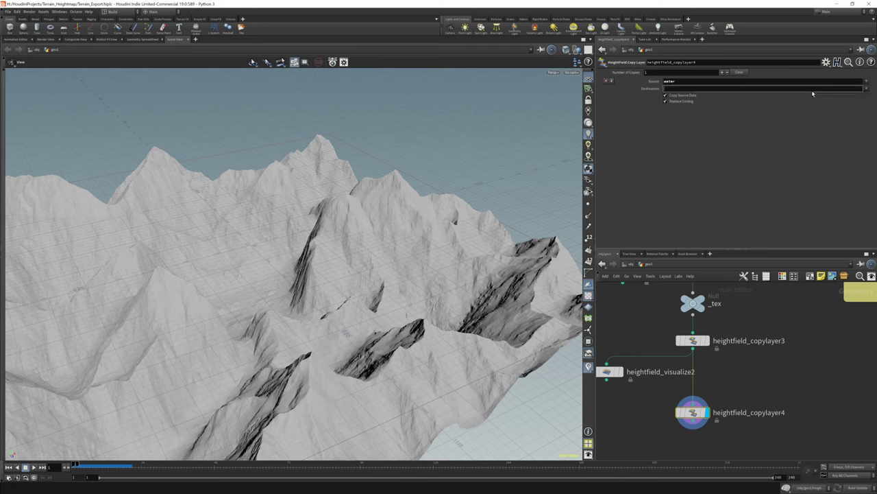
text(mask)
key(Return)
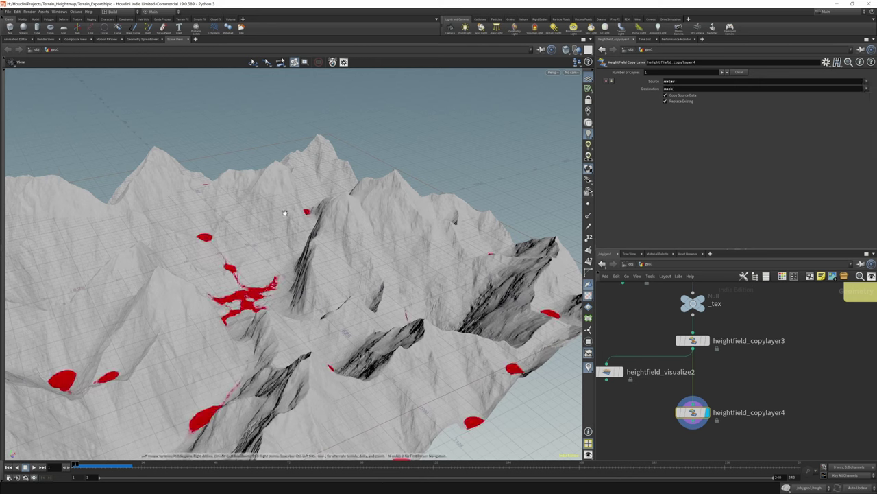
drag(288, 210, 323, 245)
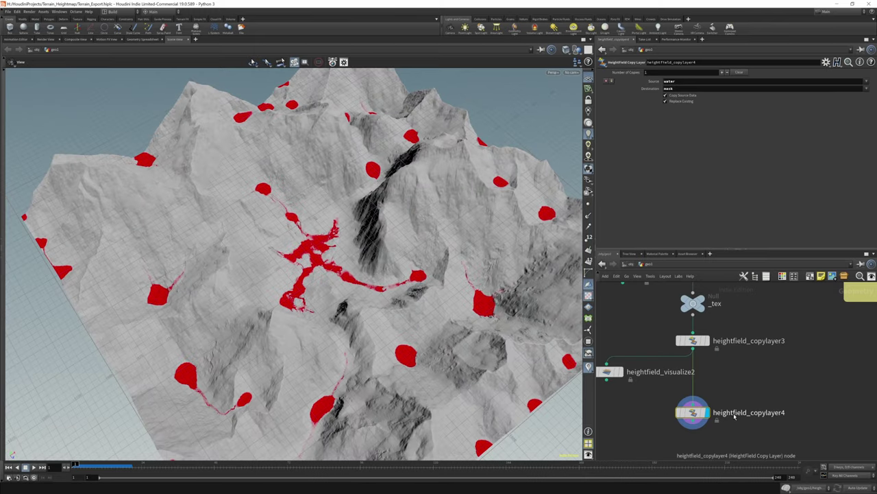
key(Delete)
Step: Add a Volume Wrangle node connected beneath heightfield_copylayer3 and display its output
key(Tab)
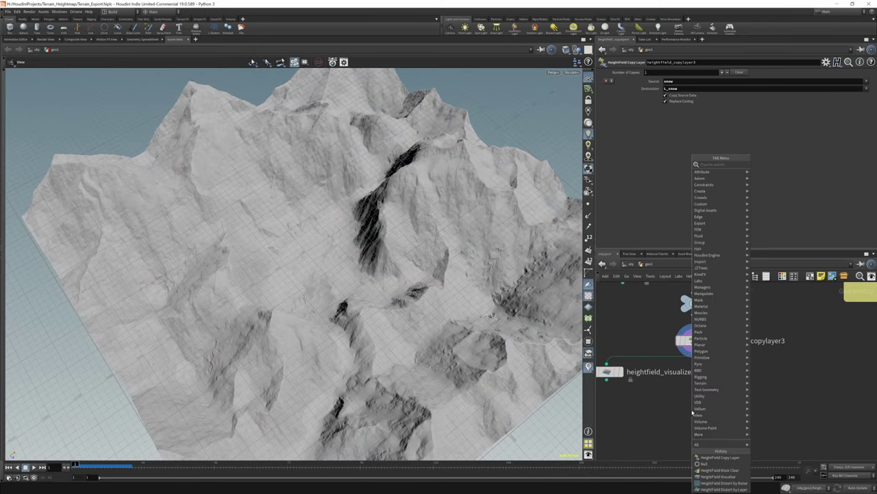
text(output)
key(Return)
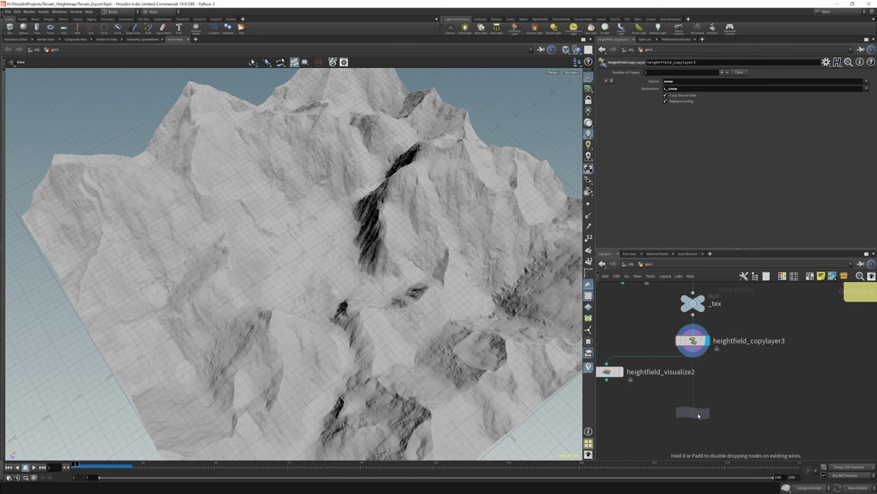
click(699, 415)
mouse_move(694, 416)
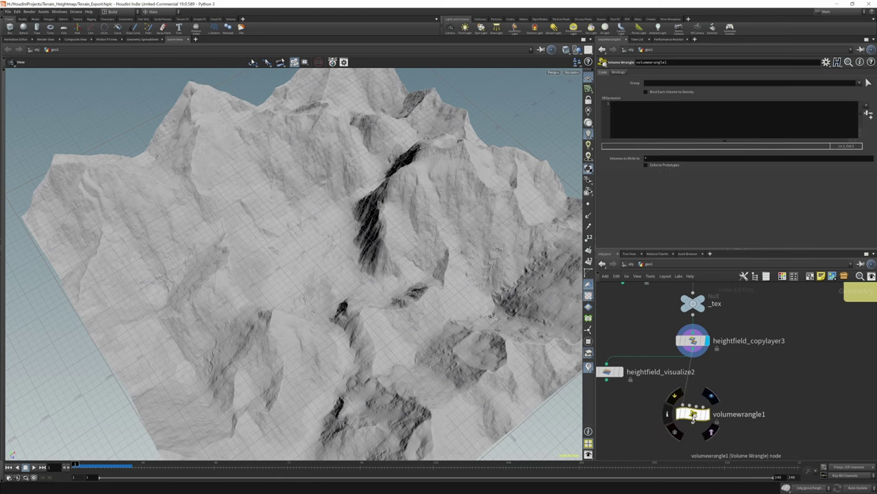
click(710, 397)
Step: Enter the wrangle expression f@mask = f@water; and inspect the water mask on the terrain
click(636, 122)
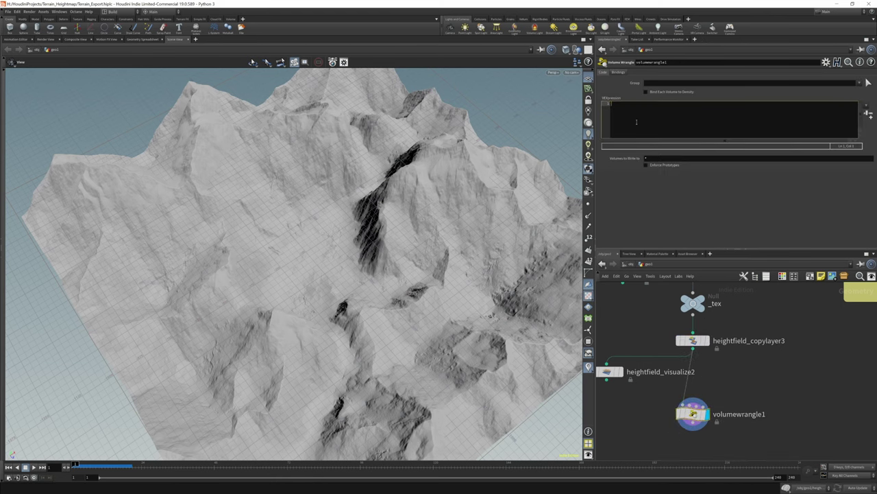
text(f@mask = f@water;)
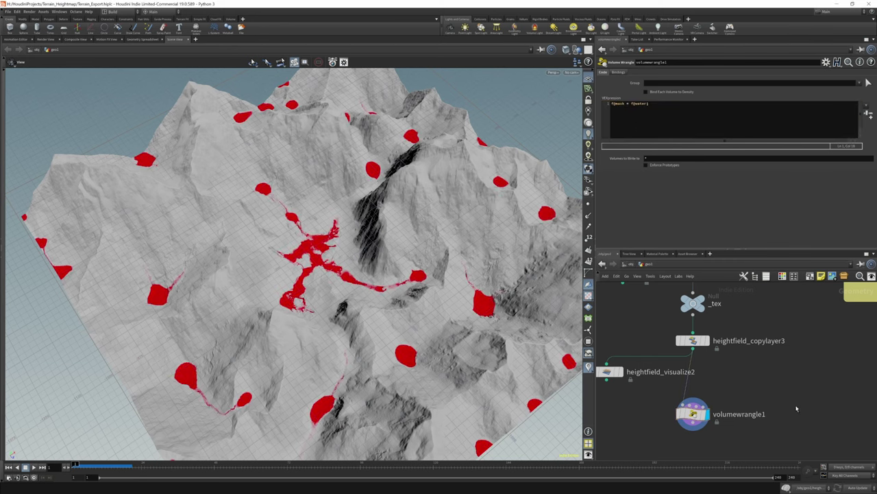
drag(317, 262, 288, 287)
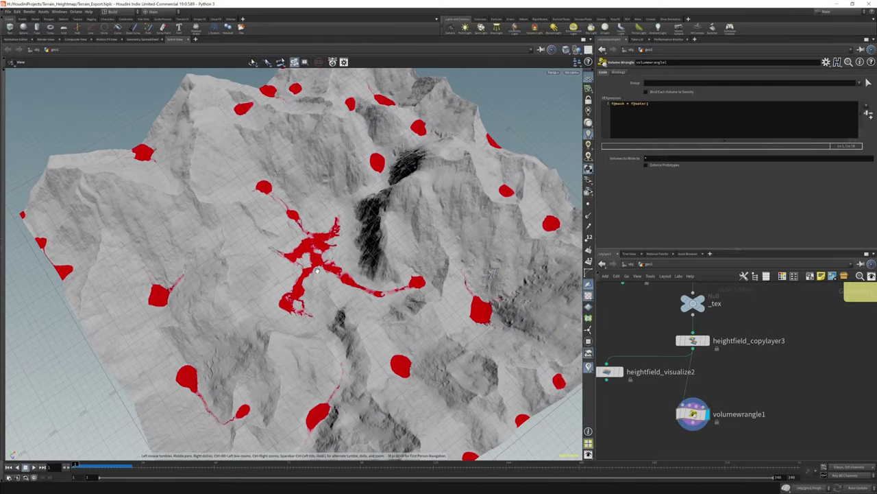
scroll(231, 277, up, 5)
drag(231, 276, 270, 174)
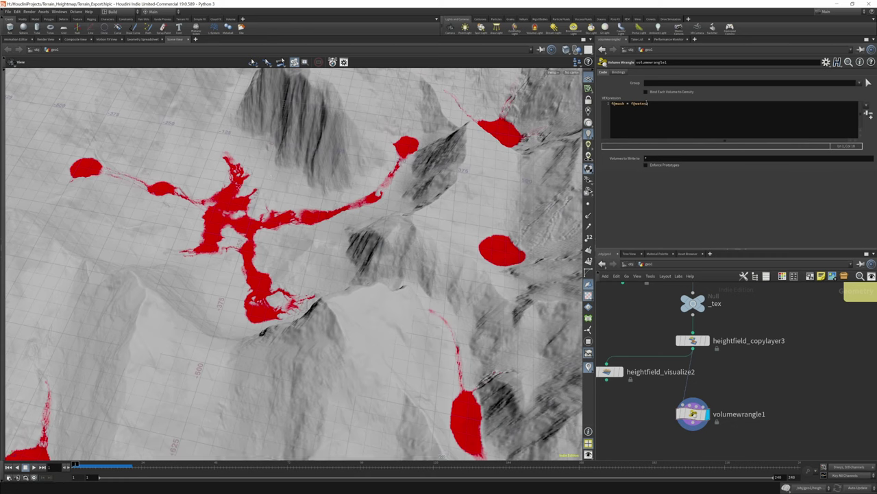
Step: Subtract the snow layer and clamp the result, making the wrangle expression f@mask = clamp(f@water - f@L_snow, 0, 1);
click(679, 122)
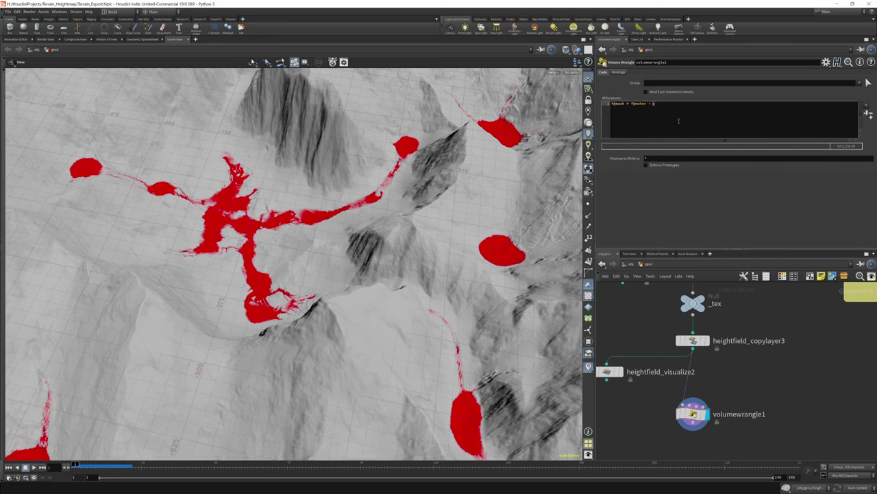
text(f@l_snow)
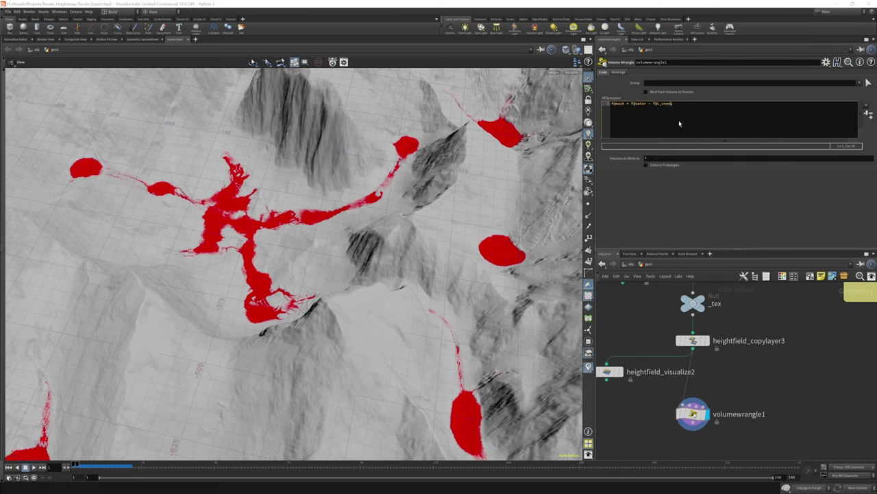
drag(402, 240, 292, 243)
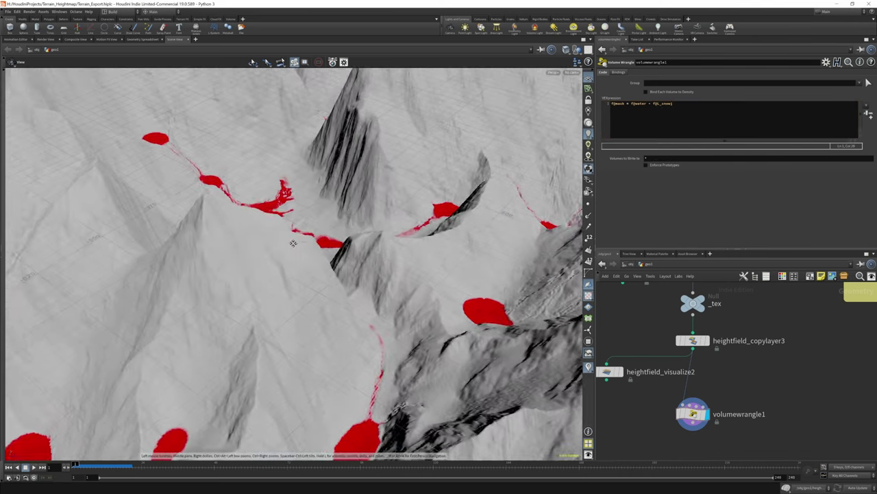
right_drag(292, 243, 86, 137)
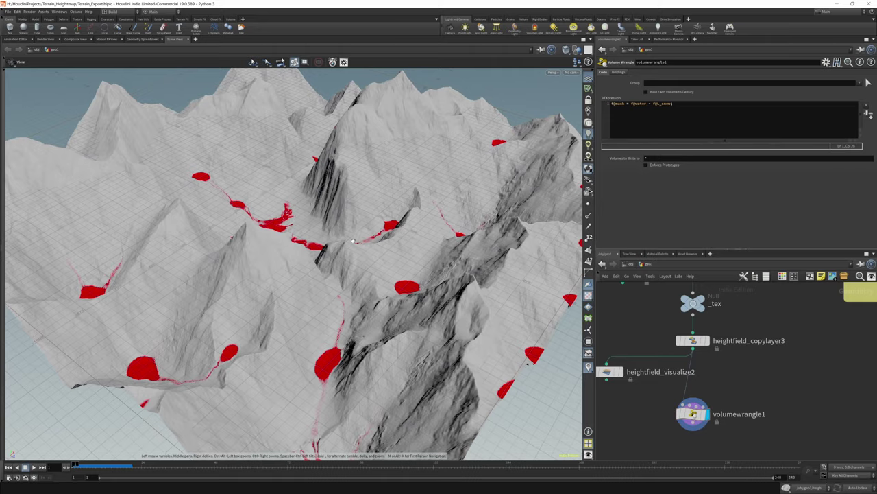
scroll(380, 233, up, 5)
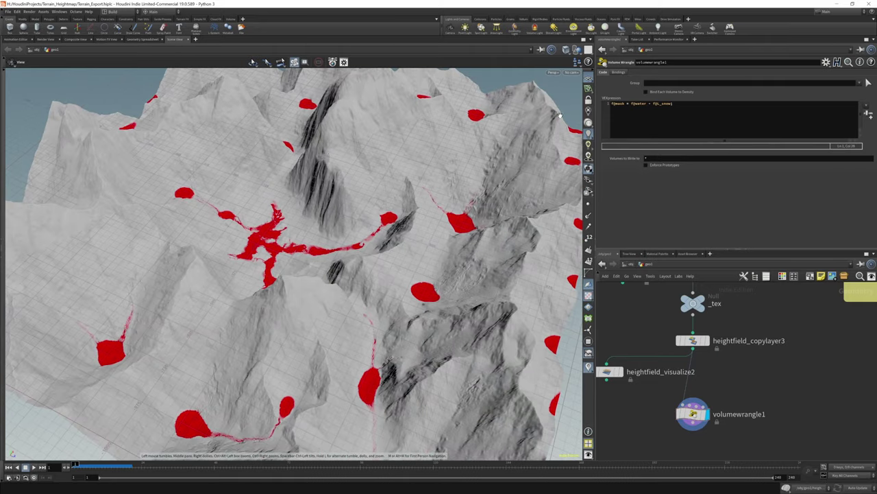
click(631, 104)
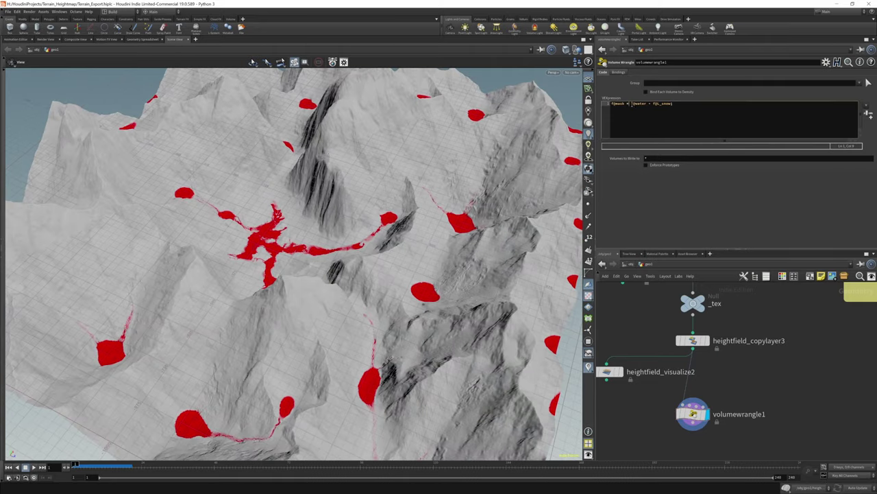
text(clamp()
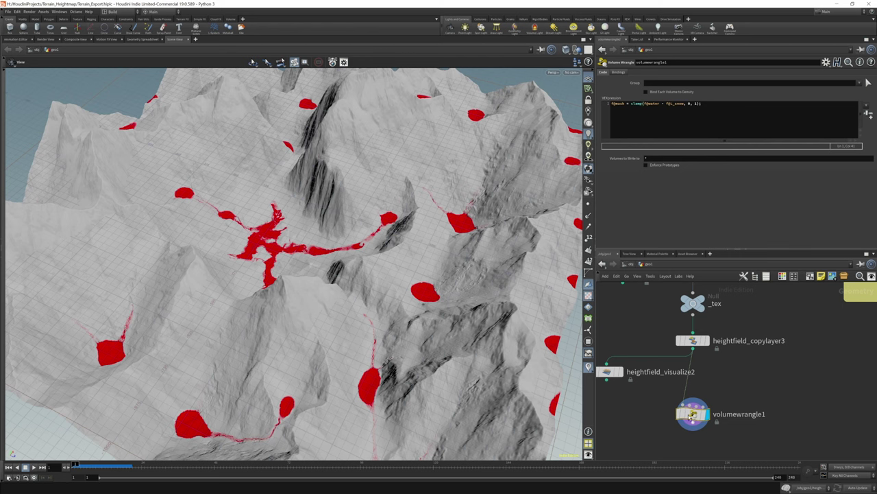
Step: Duplicate the heightfield_copylayer3 node and place the copy connected beneath volumewrangle1
alt+drag(693, 340, 678, 449)
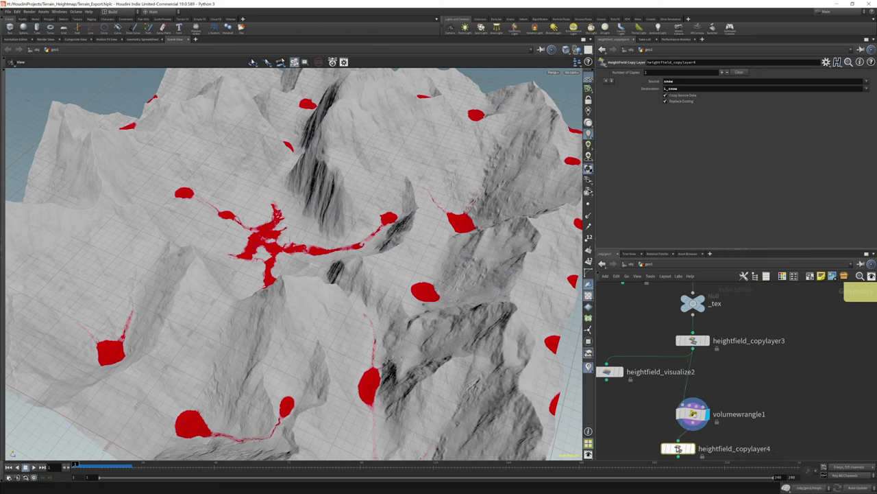
middle_drag(678, 449, 659, 358)
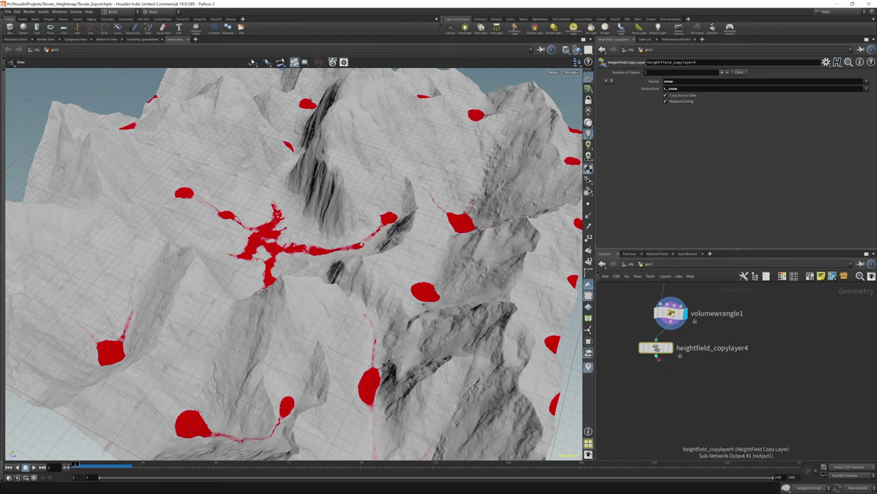
Step: Align heightfield_copylayer4 beneath volumewrangle1 and set it to copy the mask layer into L_grass
drag(657, 357, 672, 369)
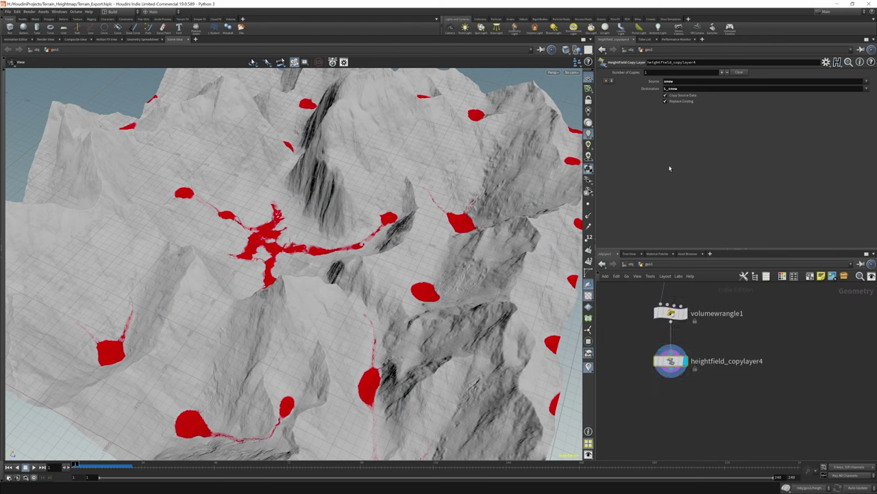
click(866, 80)
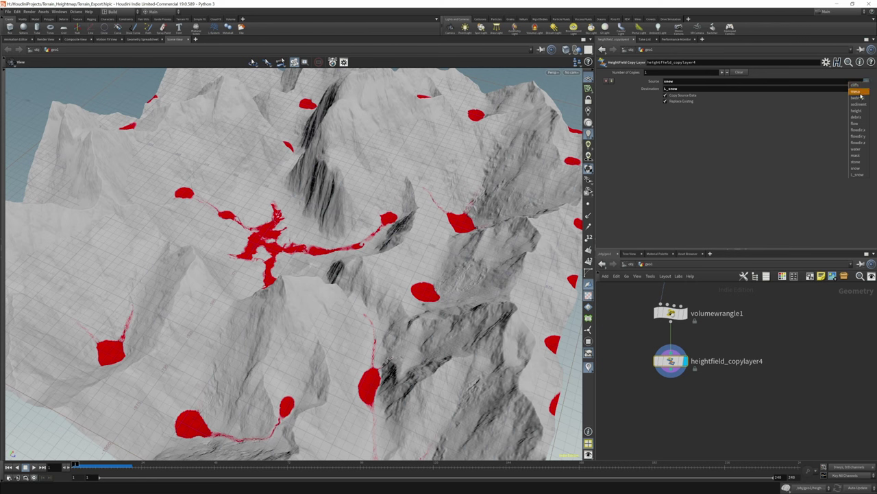
click(865, 157)
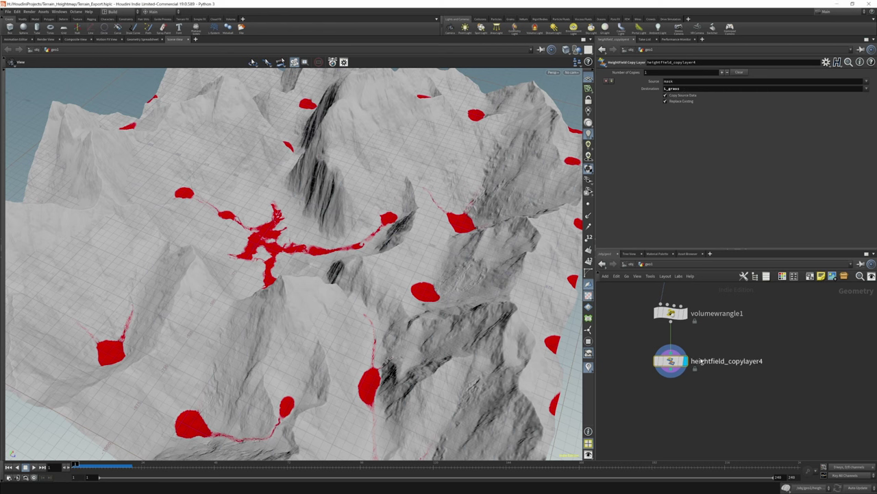
Step: Duplicate the heightfield_visualize2 node beneath heightfield_copylayer4, assign L_grass to its Layer 5 and display it
key(h)
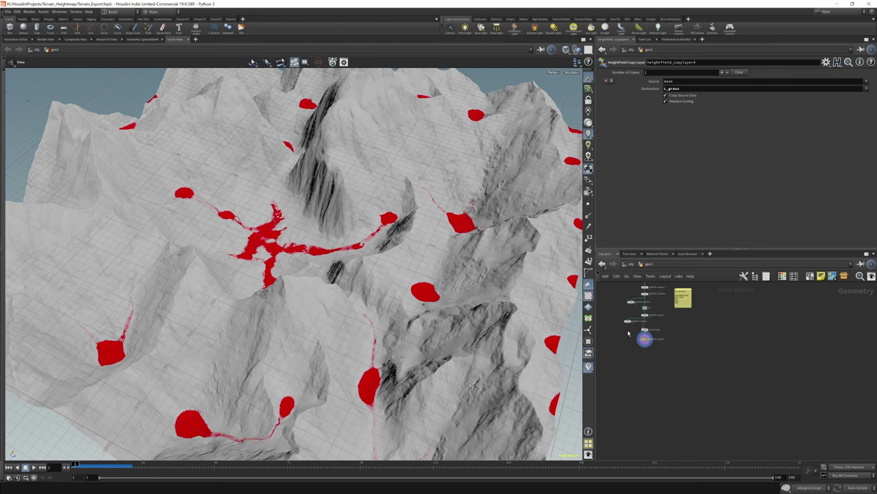
alt+drag(647, 311, 699, 382)
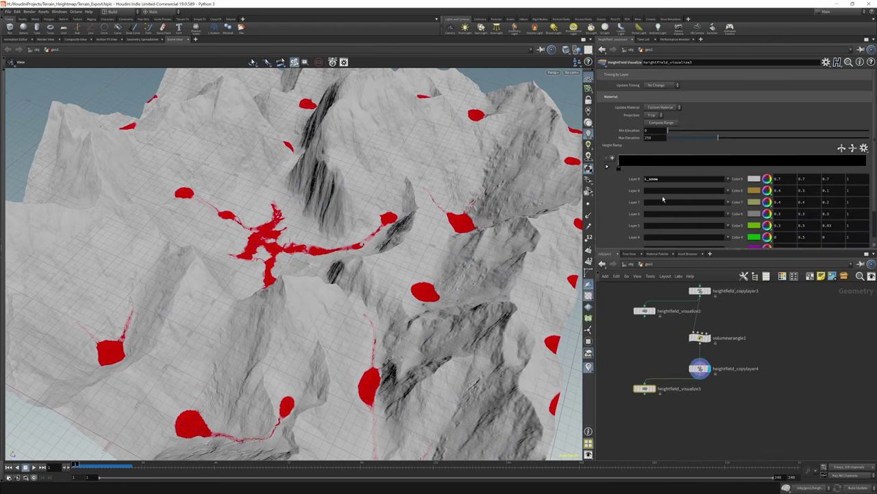
click(728, 226)
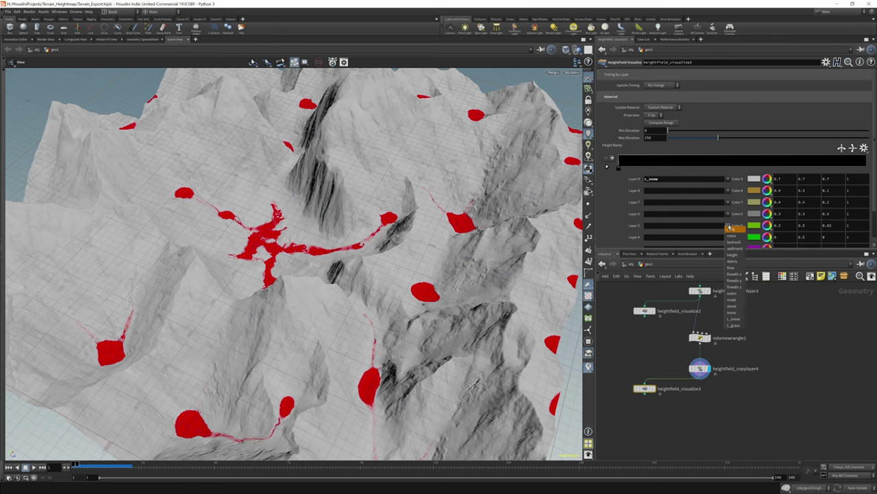
click(733, 325)
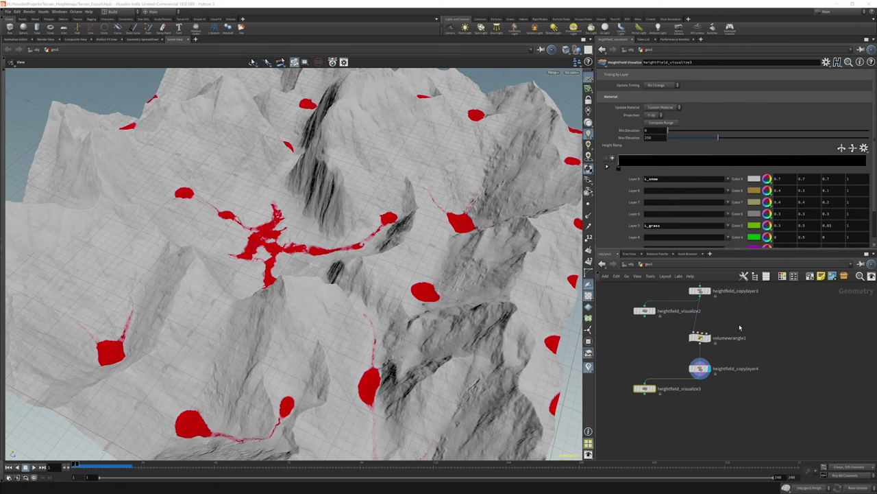
click(653, 389)
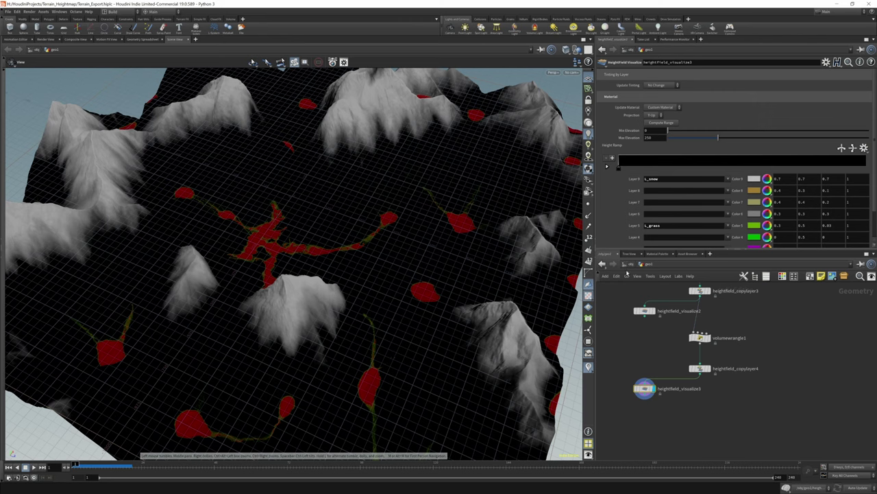
Step: Insert a HeightField Mask Clear node between heightfield_copylayer4 and heightfield_visualize3
key(Tab)
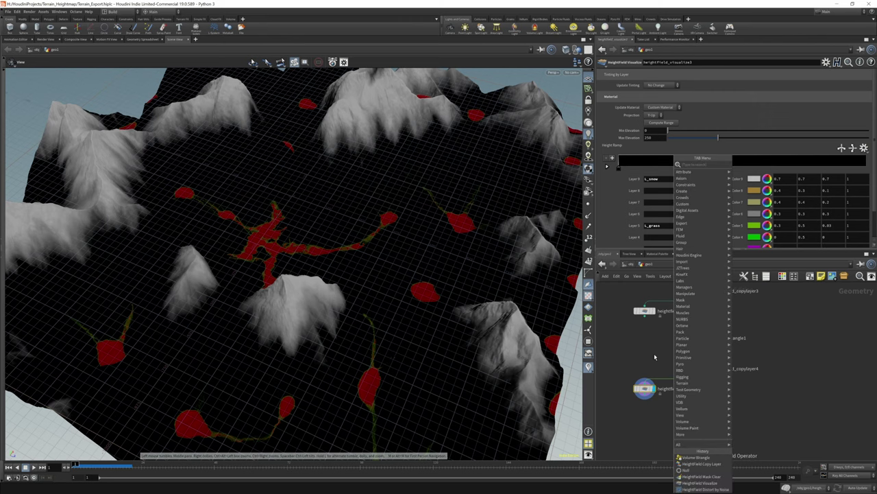
key(Return)
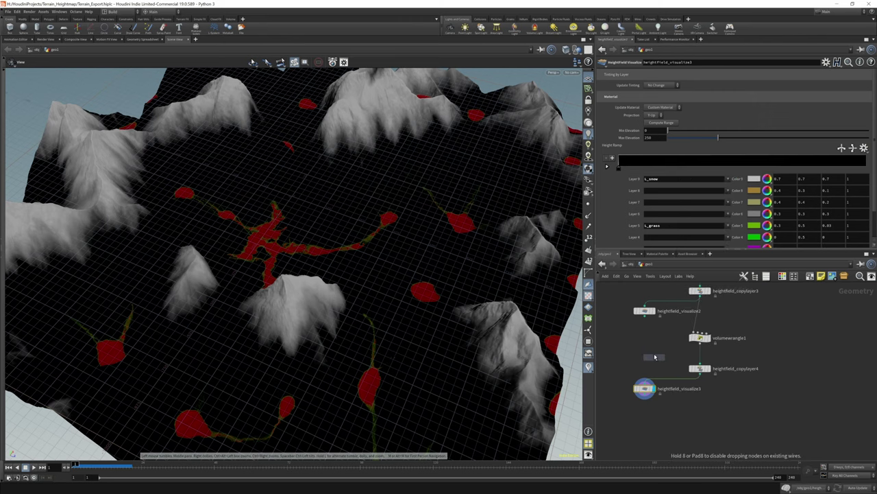
click(692, 390)
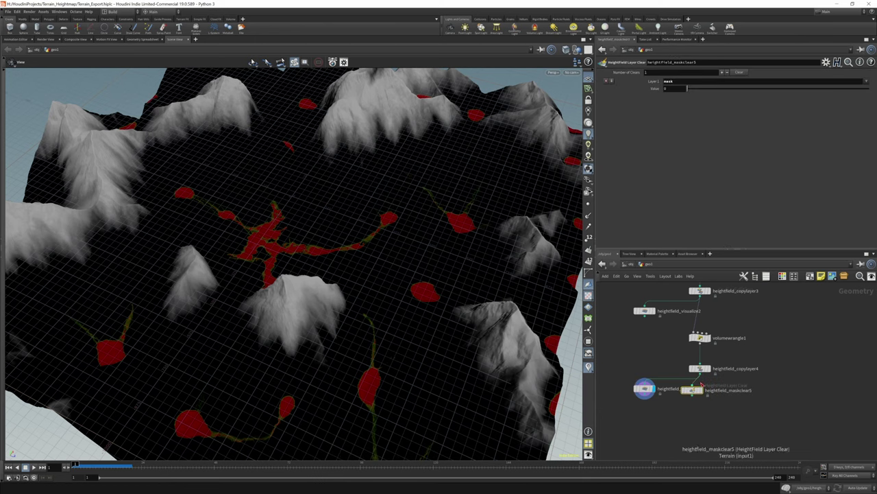
drag(635, 383, 634, 406)
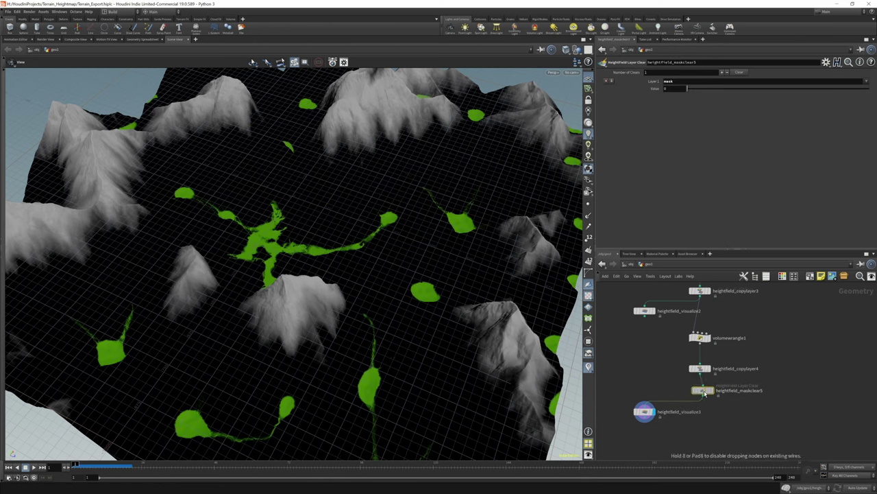
Step: Change the L_grass color in heightfield_visualize3 to a muted dark green of 0.162229, 0.197, 0.127459
click(638, 409)
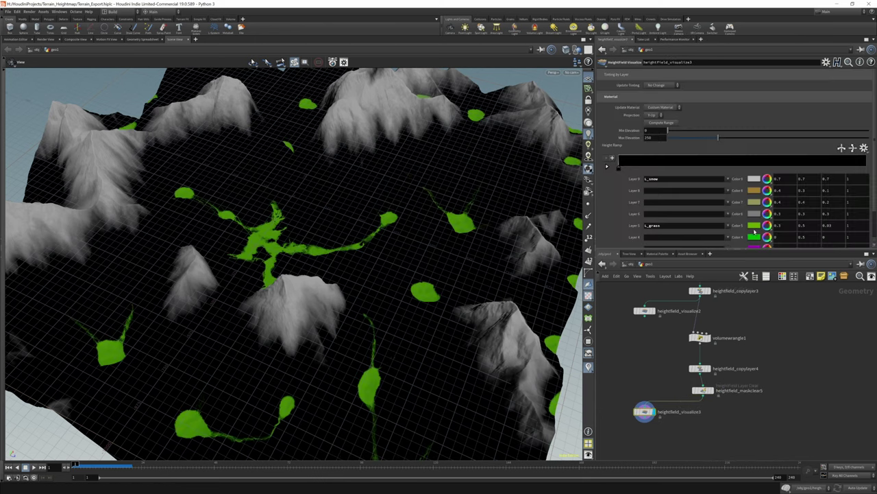
click(754, 226)
click(624, 153)
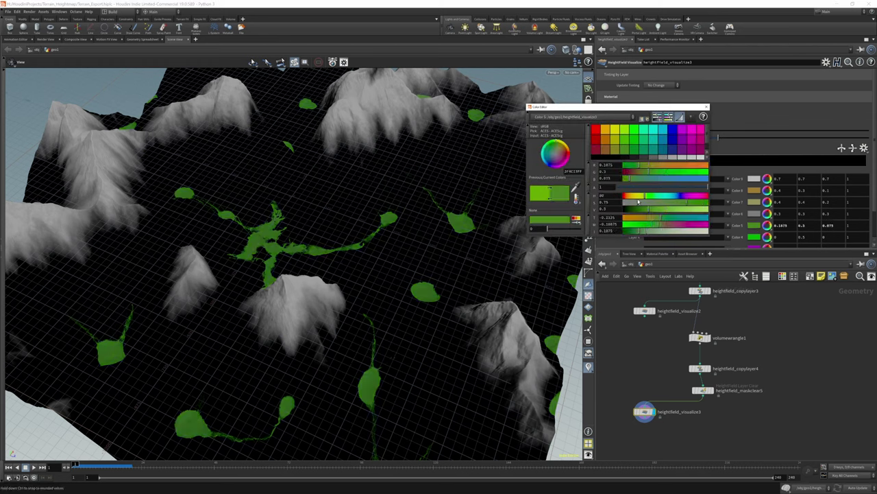
mouse_move(651, 214)
mouse_down()
mouse_move(637, 213)
mouse_move(666, 204)
mouse_move(654, 204)
mouse_up()
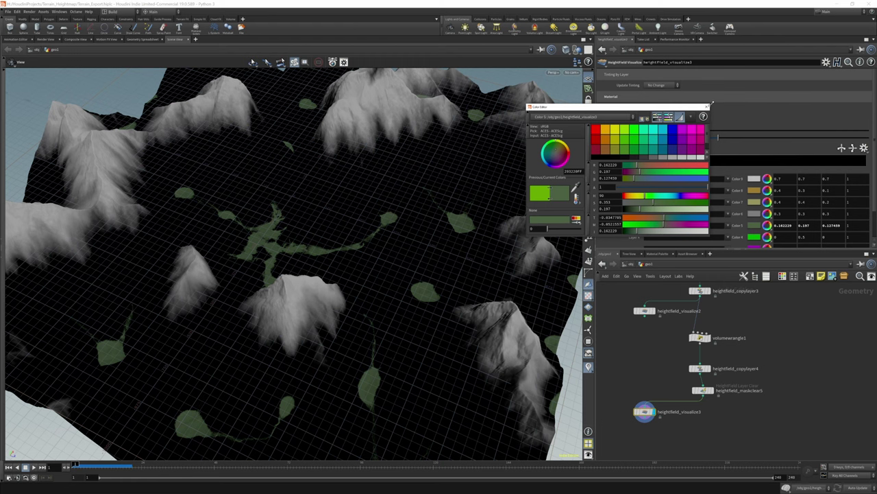
click(706, 107)
drag(319, 298, 401, 240)
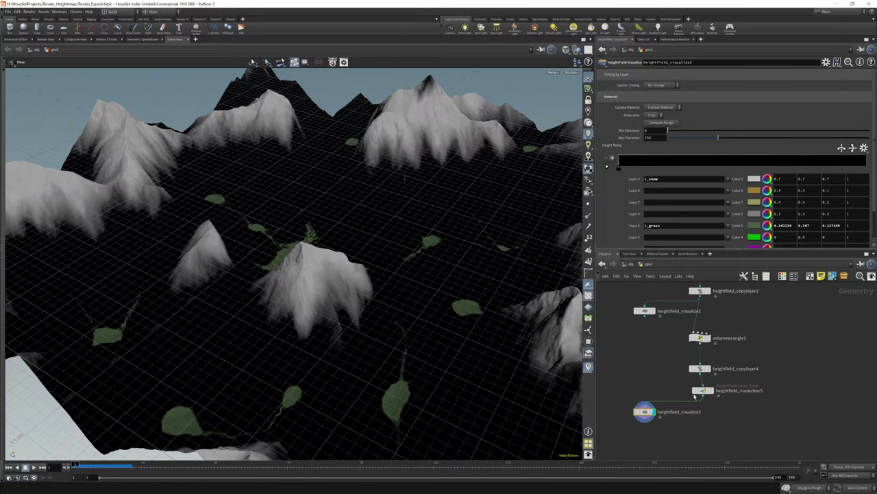
Step: Add a Volume Wrangle node connected beneath heightfield_maskclear5 and display its output
scroll(762, 320, down, 5)
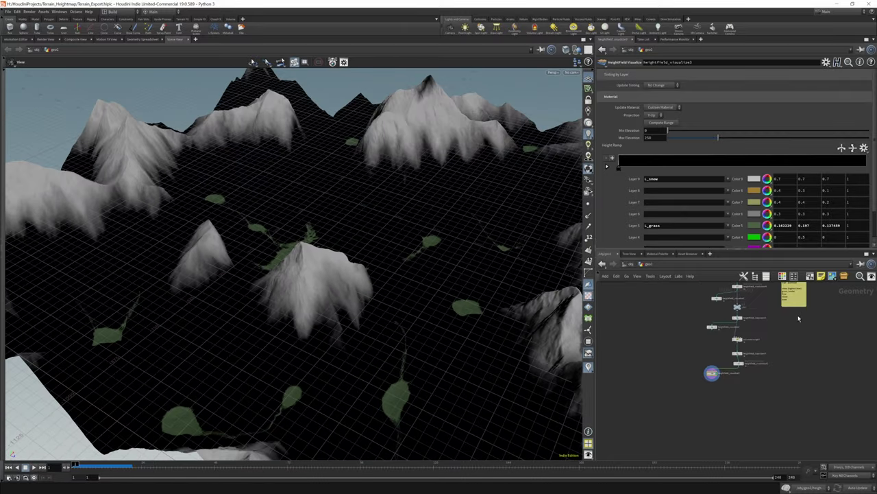
scroll(803, 347, up, 6)
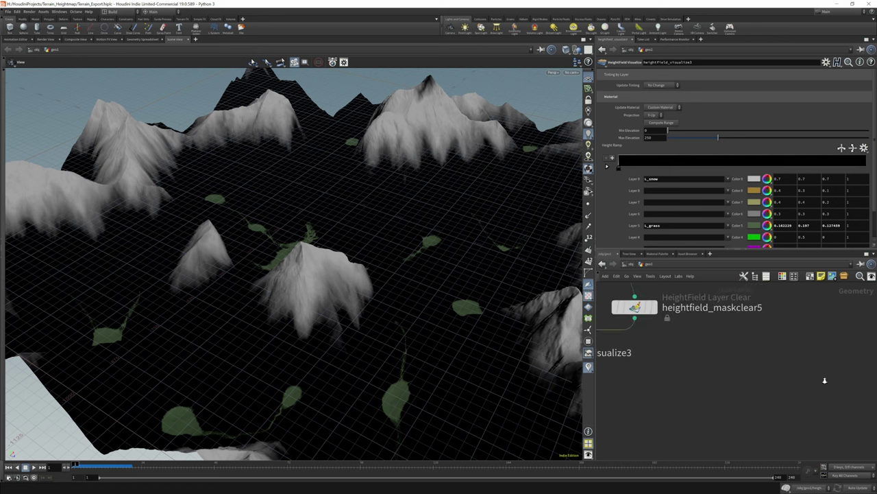
scroll(807, 365, down, 4)
middle_drag(828, 360, 799, 379)
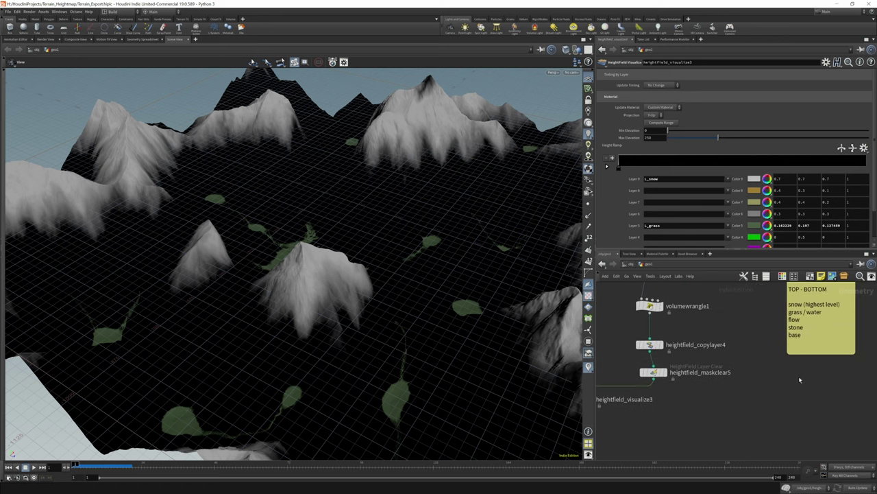
middle_drag(654, 394, 671, 372)
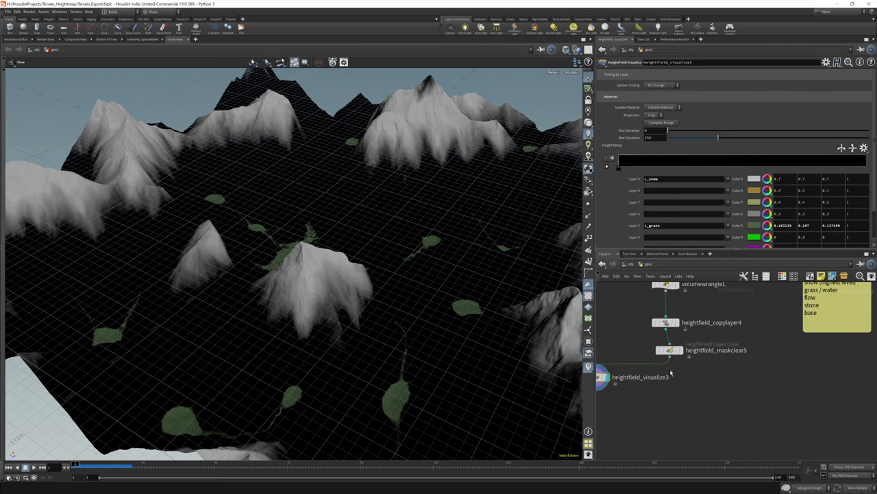
key(Tab)
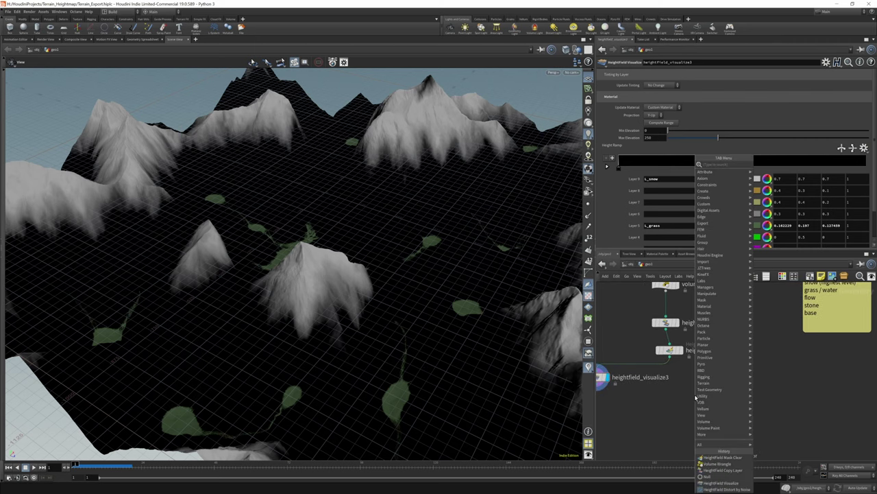
text(hf)
key(Return)
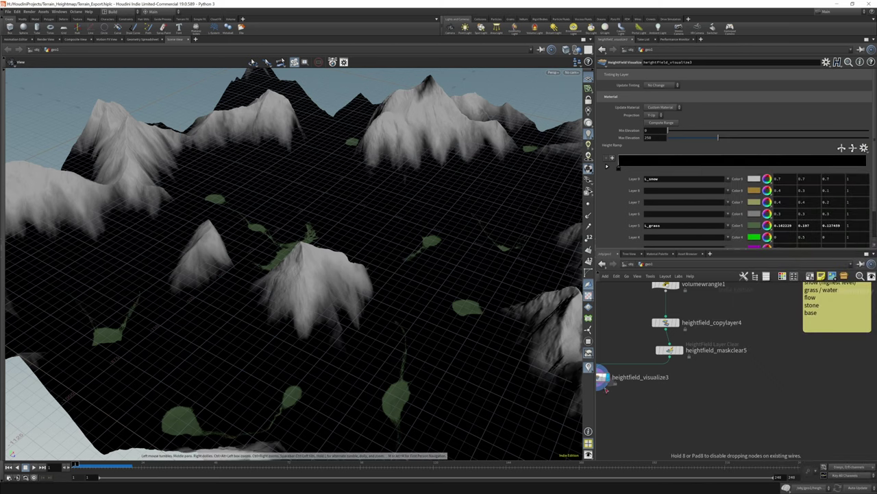
click(687, 401)
drag(670, 367, 674, 395)
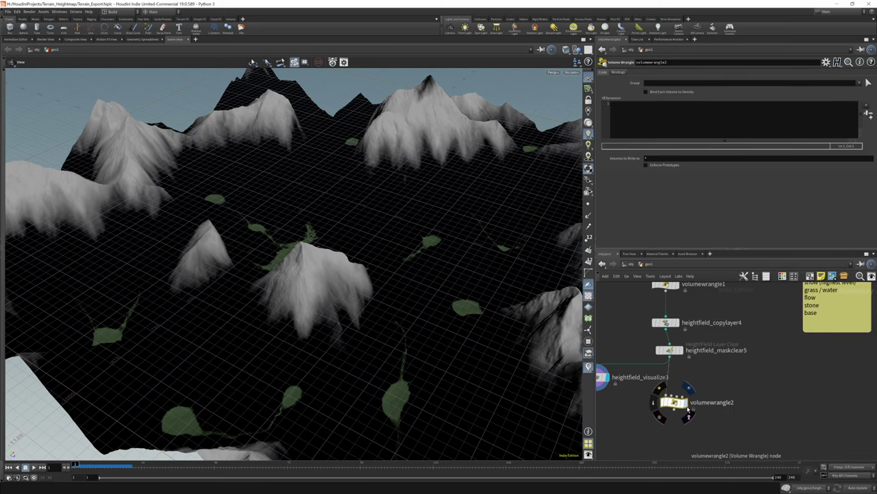
click(688, 408)
Step: Enter the expression f@mask = f@flow; in volumewrangle2
click(643, 132)
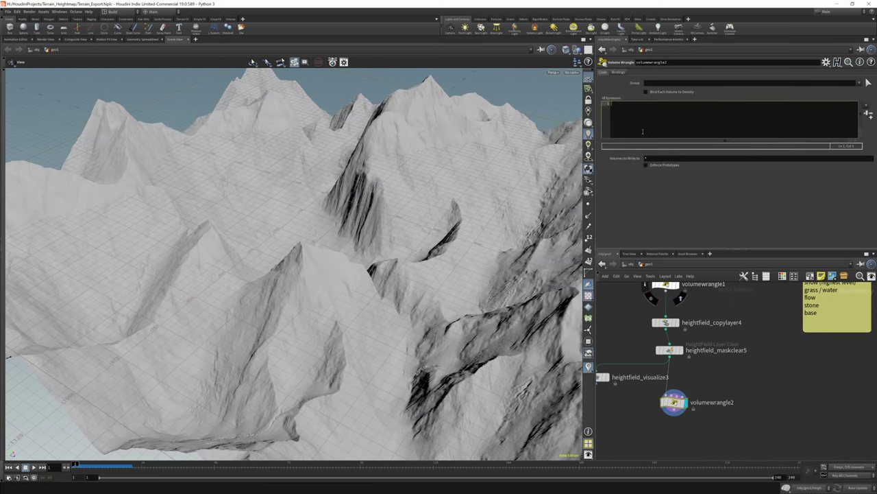
text(f@)
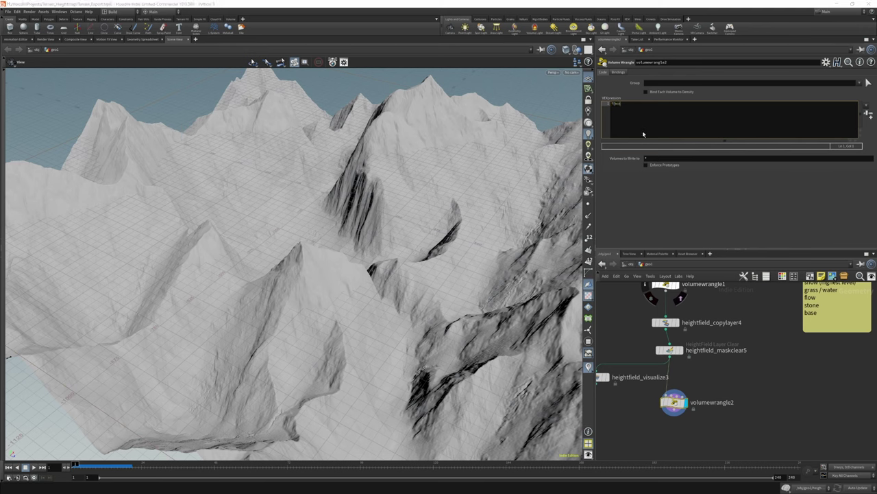
text(mask = f@flow;)
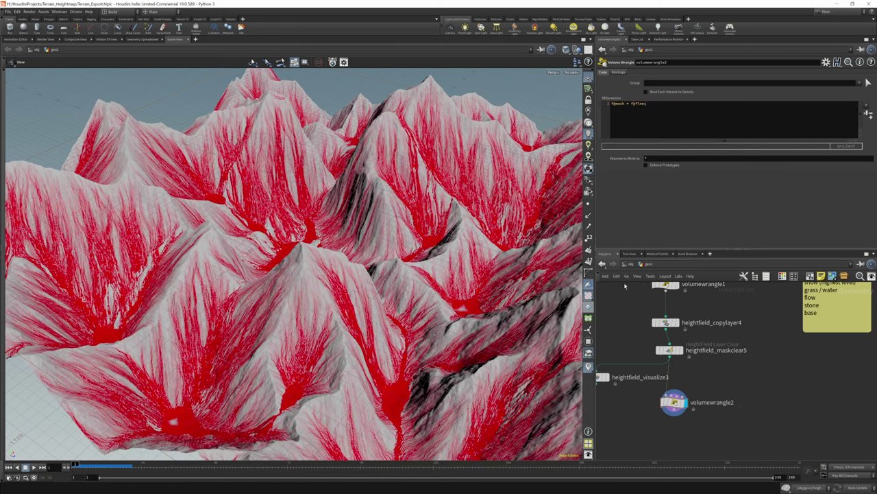
Step: Add the line f@mask = clamp(f@mask - f@L_snow, 0, 1); to volumewrangle2 and inspect the resulting flow mask
click(655, 104)
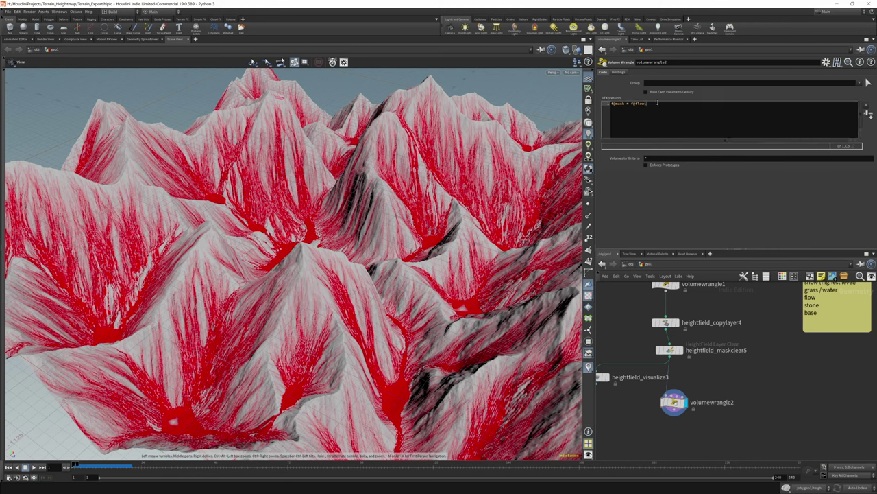
key(Return)
text(f@mask =)
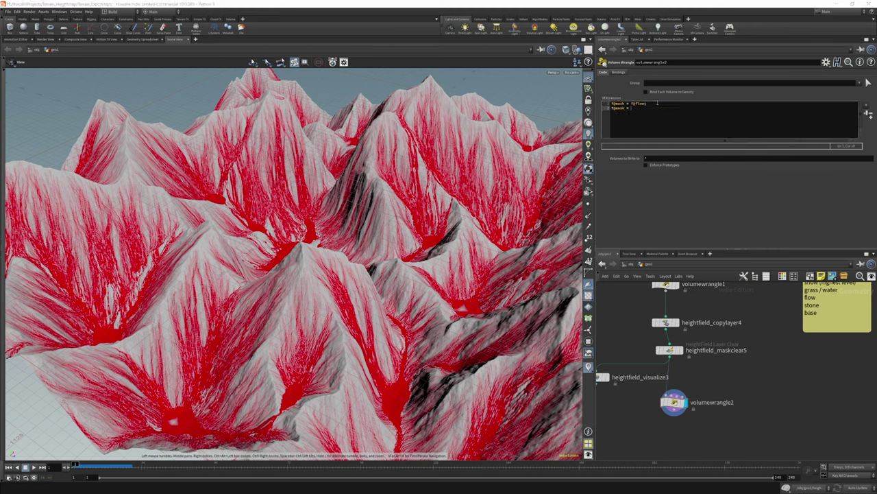
text( clamp(f@mask - f@L_snow)
click(619, 312)
click(668, 350)
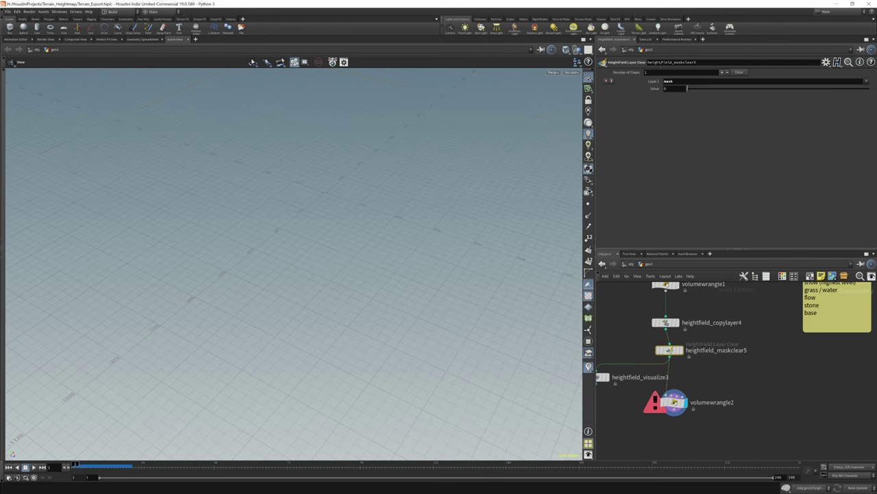
middle_click(666, 351)
click(675, 402)
click(683, 111)
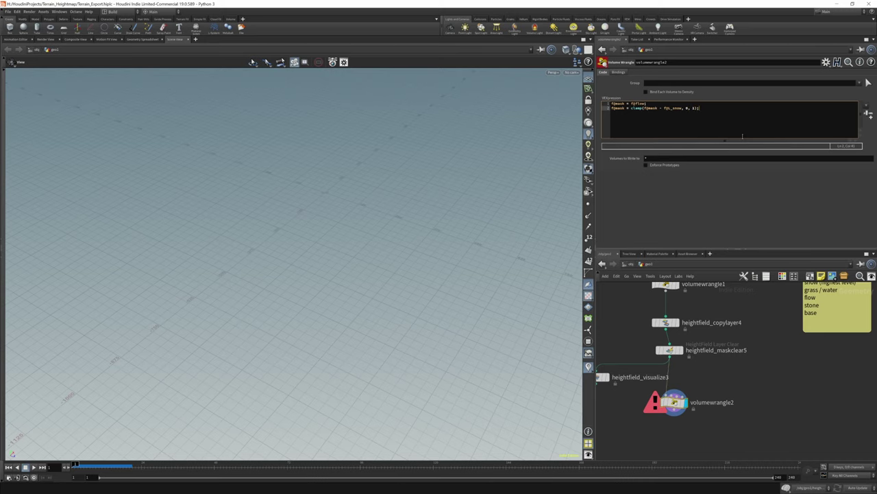
click(642, 235)
scroll(313, 231, down, 6)
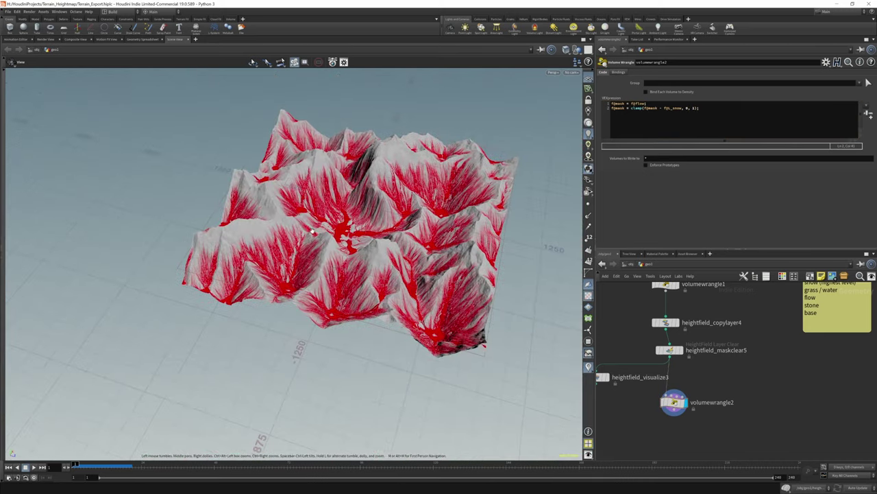
drag(313, 232, 465, 177)
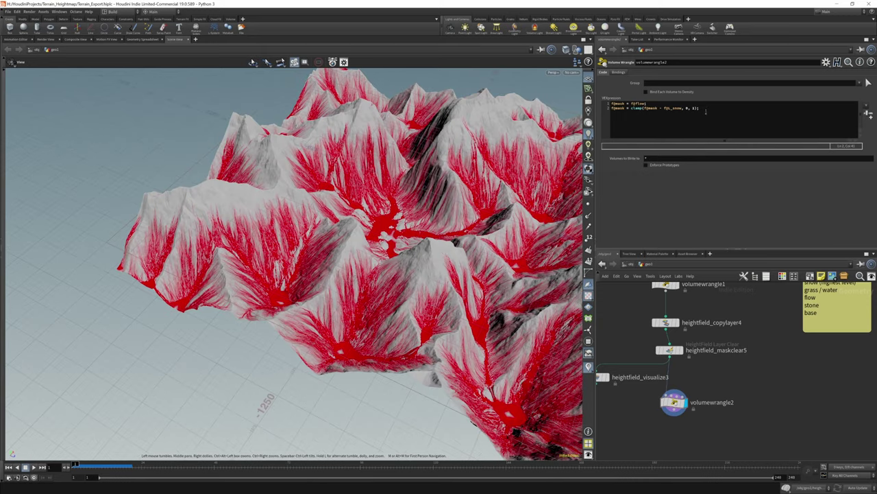
Step: Copy the clamp line in volumewrangle2 and change the copy to f@mask = clamp(f@mask - f@L_grass, 0, 1);
drag(700, 108, 612, 109)
key(ctrl+c)
click(704, 109)
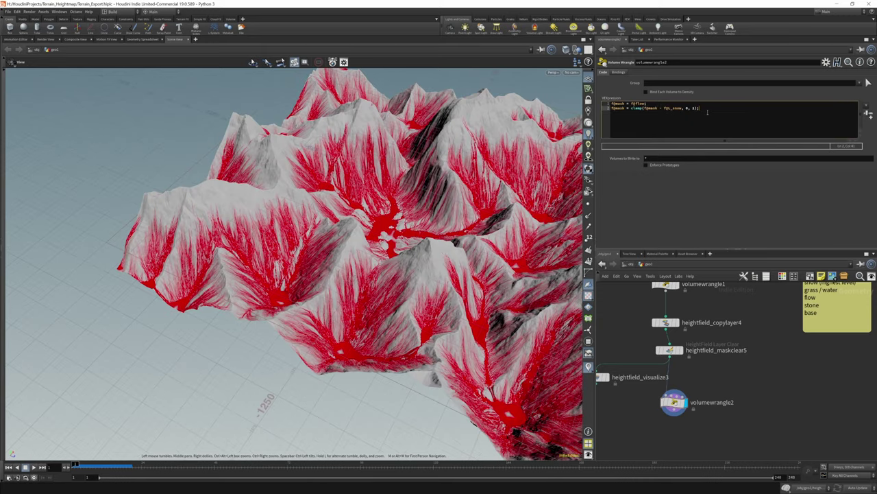
key(Return)
key(ctrl+v)
key(BackSpace)
key(BackSpace)
key(BackSpace)
key(BackSpace)
text(grass)
drag(346, 180, 352, 207)
drag(473, 313, 346, 205)
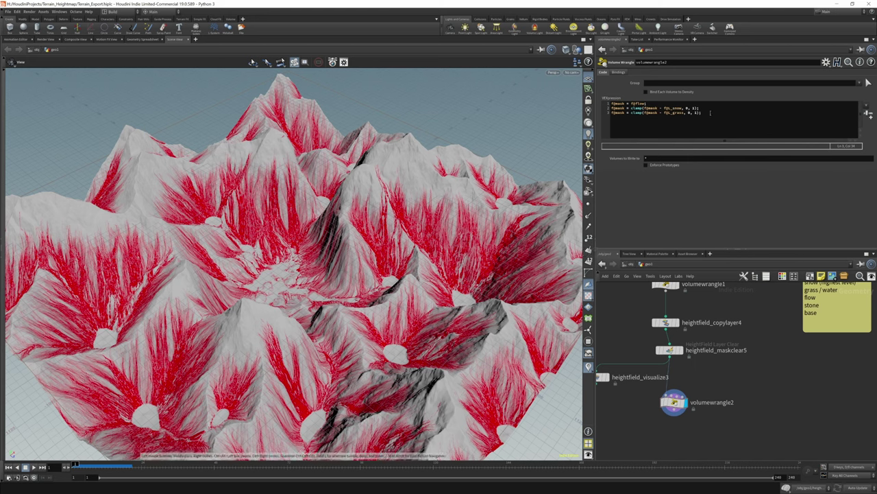
Step: Duplicate the heightfield_copylayer4 and heightfield_maskclear5 nodes together
drag(689, 367, 628, 317)
key(ctrl+c)
key(ctrl+v)
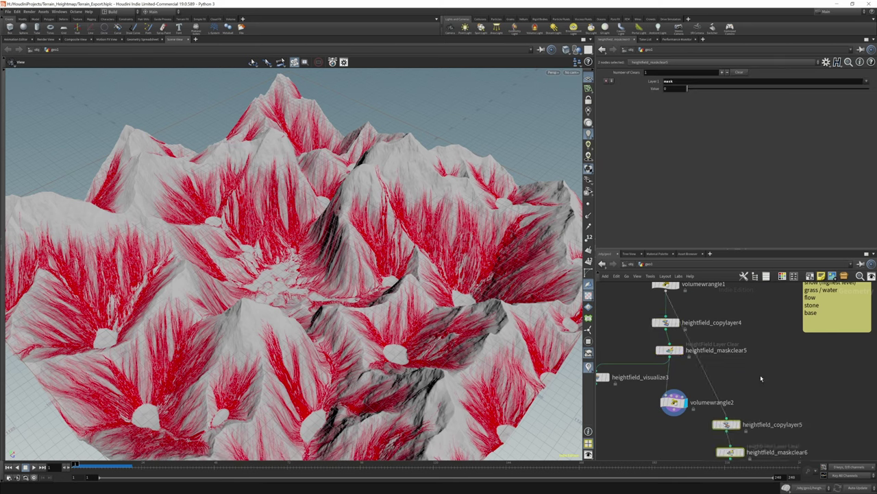
Step: Connect the duplicated copy layer and mask clear nodes below volumewrangle2 and set heightfield_copylayer5's destination to L_debris
middle_drag(761, 377, 738, 321)
drag(713, 368, 670, 386)
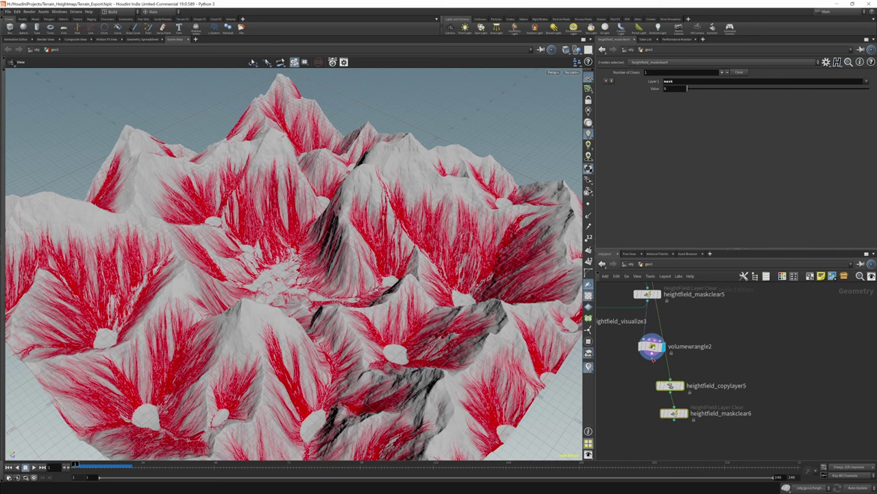
click(670, 385)
click(685, 87)
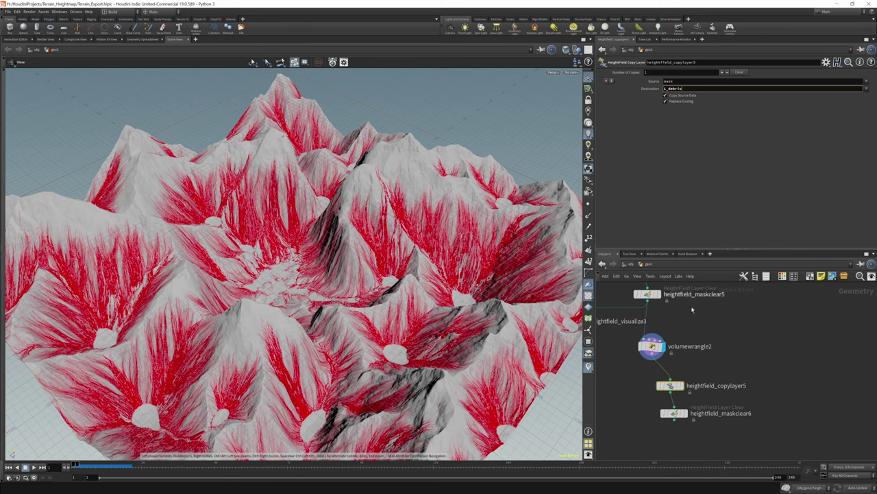
Step: Display heightfield_maskclear6 and align it together with heightfield_copylayer5 directly beneath volumewrangle2
click(685, 417)
click(686, 417)
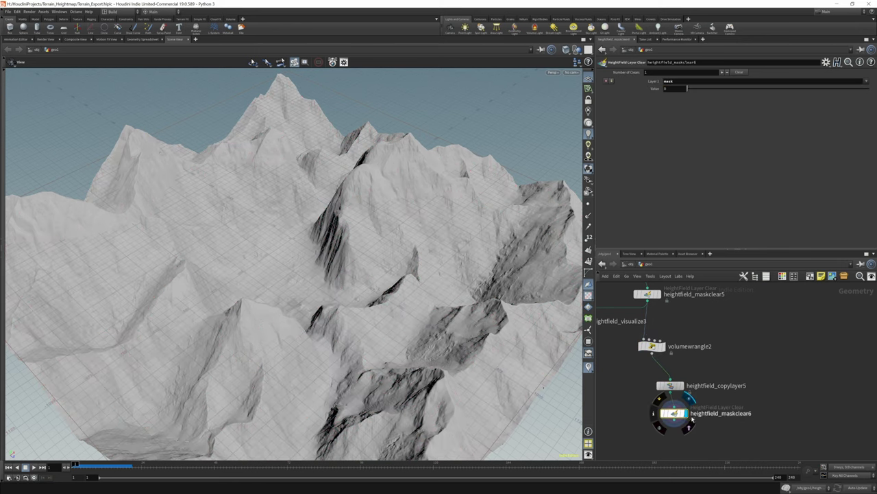
shift+click(671, 386)
drag(671, 385, 652, 374)
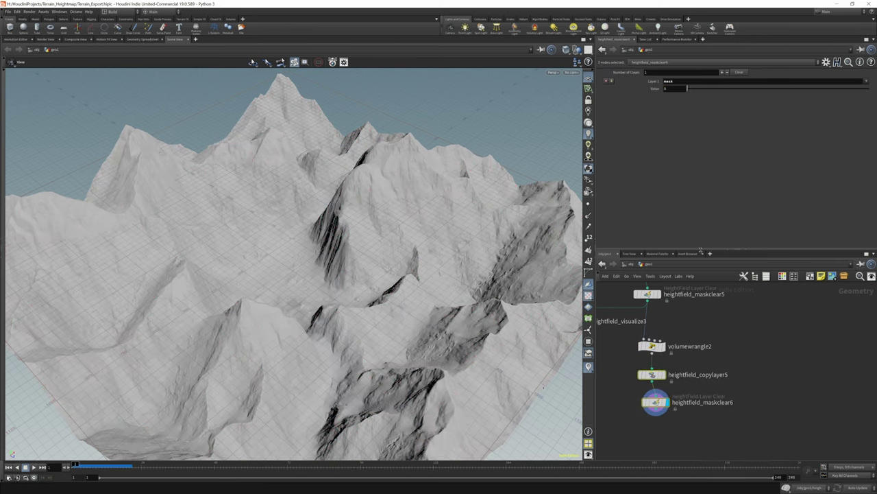
Step: Move the TOP - BOTTOM sticky note down beside the nodes at the end of the chain
scroll(771, 354, down, 3)
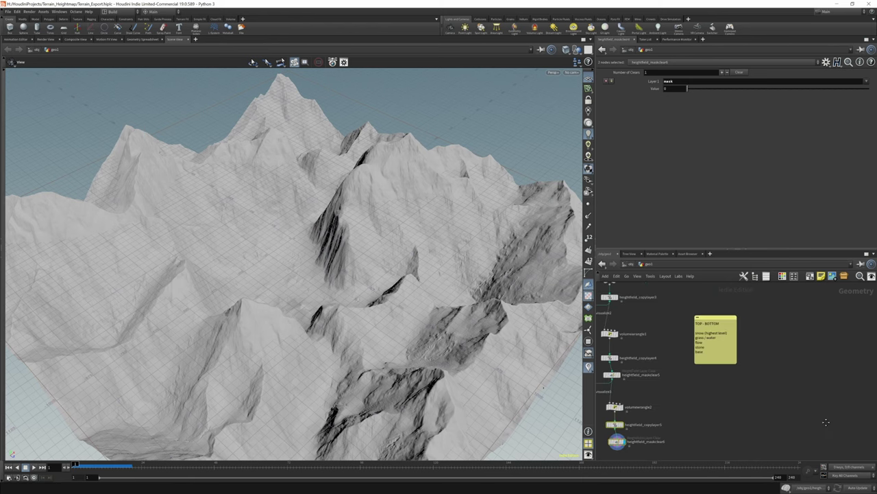
drag(716, 327, 713, 402)
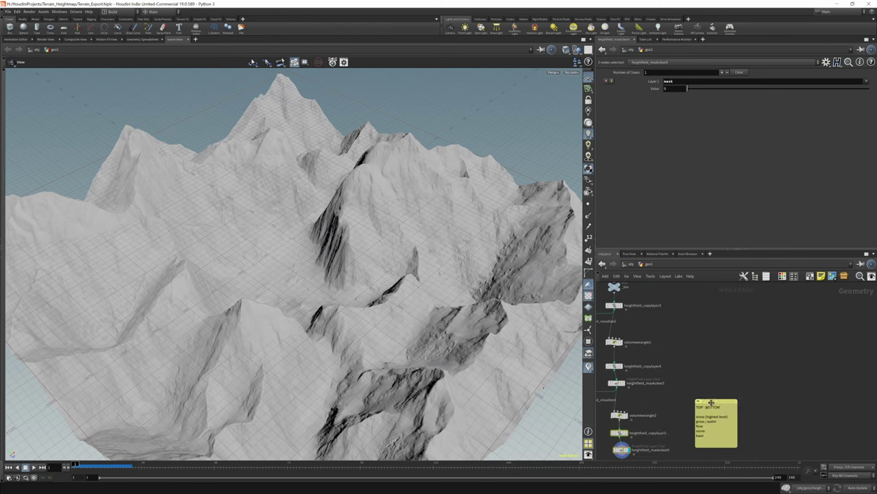
middle_drag(672, 408, 691, 325)
scroll(645, 385, up, 4)
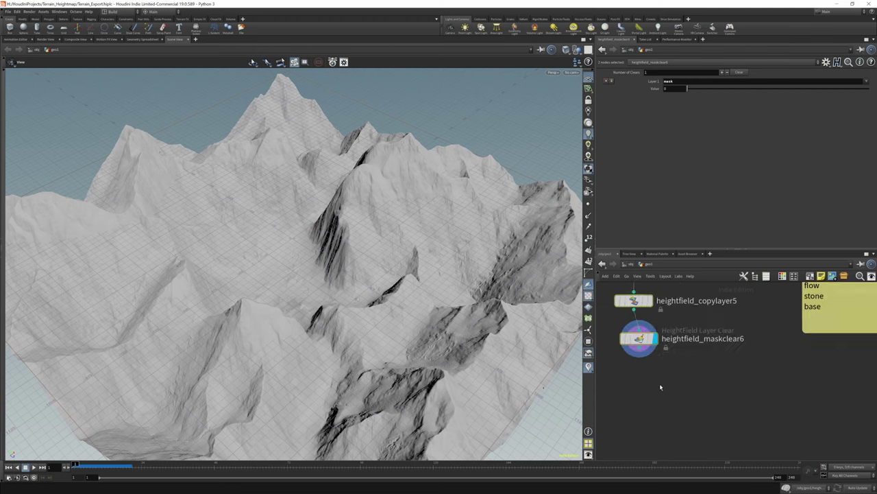
scroll(637, 356, down, 2)
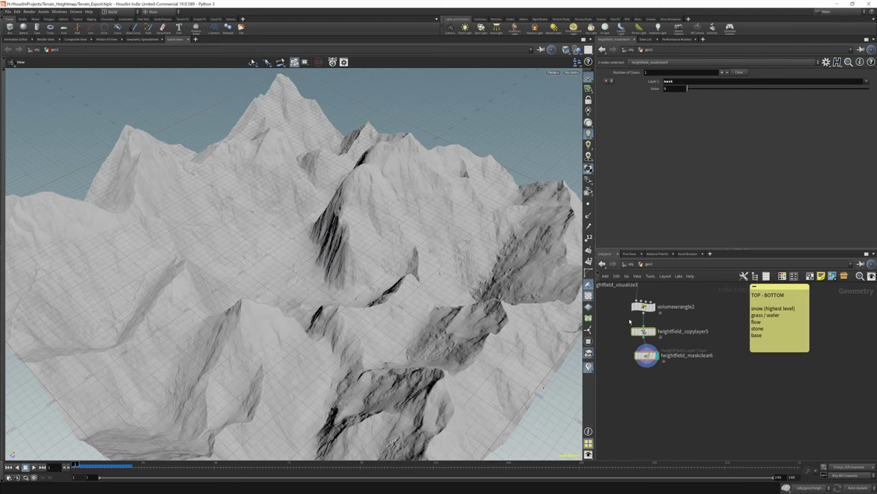
Step: Add a Volume Wrangle node after heightfield_maskclear6
click(678, 415)
key(Tab)
mouse_move(670, 420)
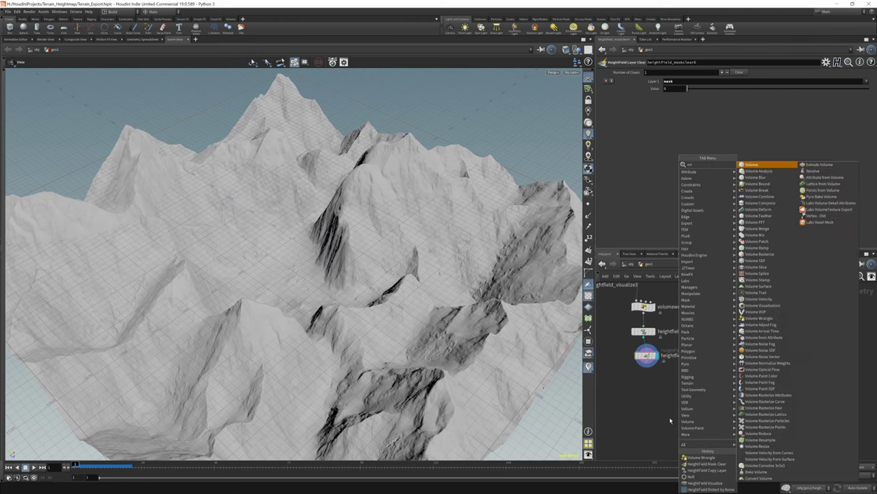
click(707, 463)
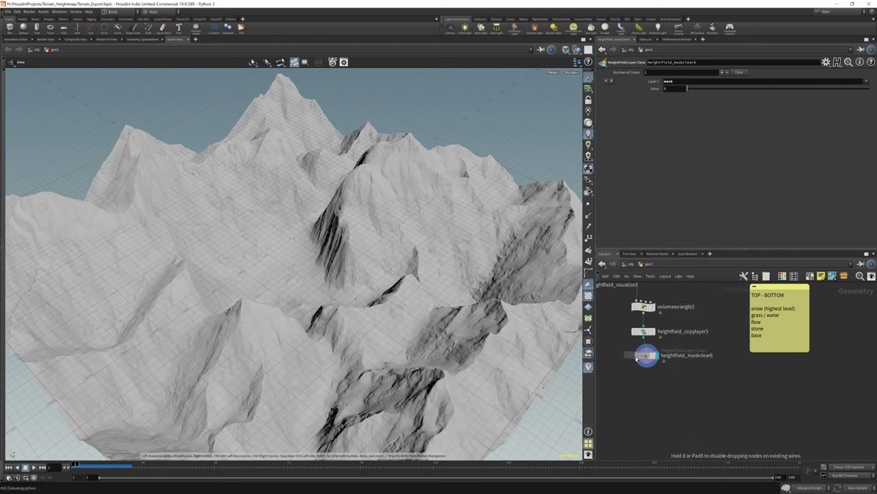
click(641, 381)
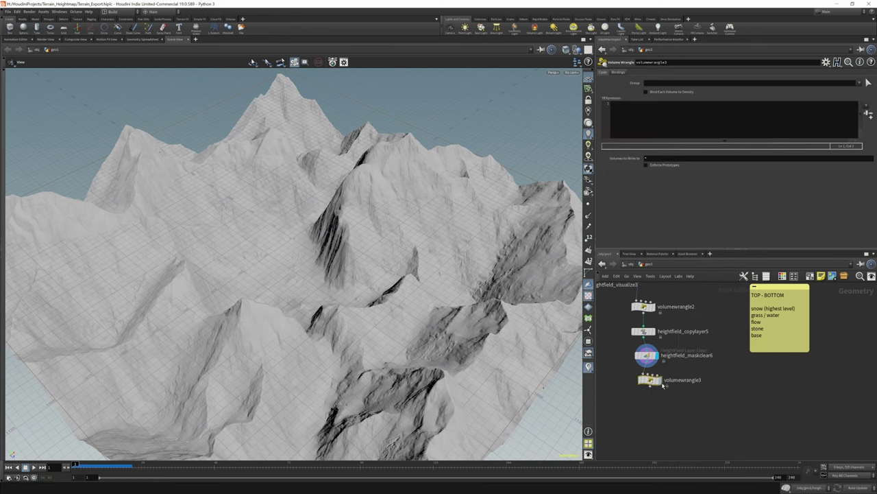
Step: Enter the expression f@mask = f@stone; in volumewrangle3, display the node and inspect the stone mask
click(688, 117)
text(f@mask = f@stone;)
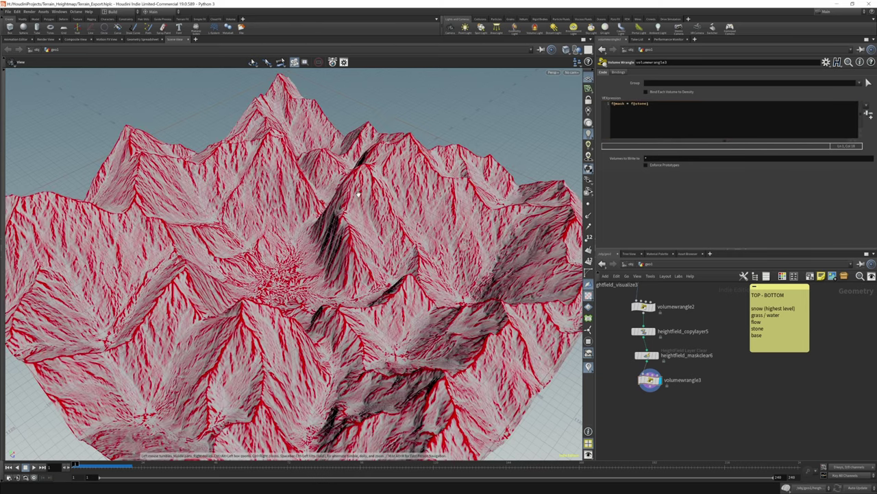
drag(212, 246, 206, 281)
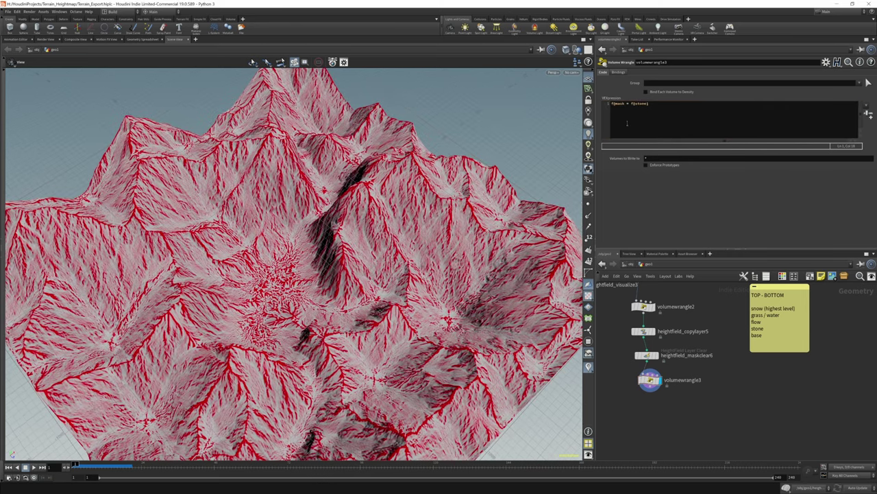
Step: Add the line f@mask = clamp(f@mask - f@L_snow, 0, 1); to volumewrangle3
click(689, 114)
key(Return)
text(f@)
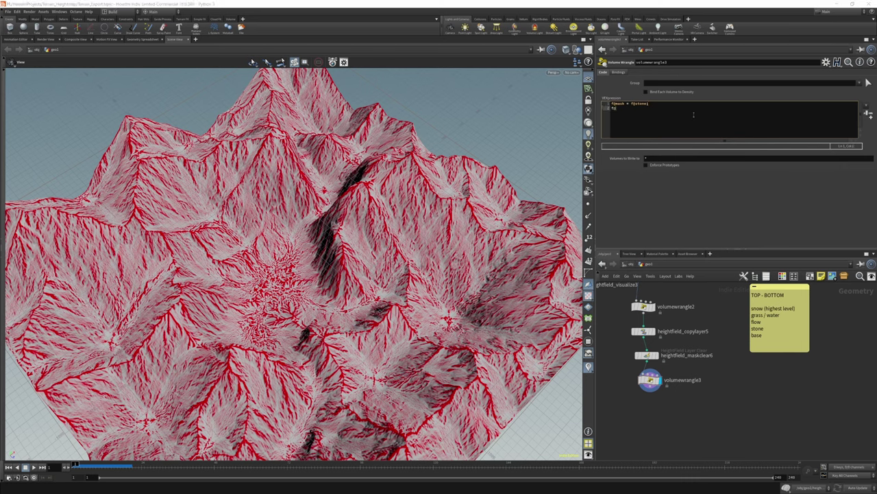
text(mask = clamp()
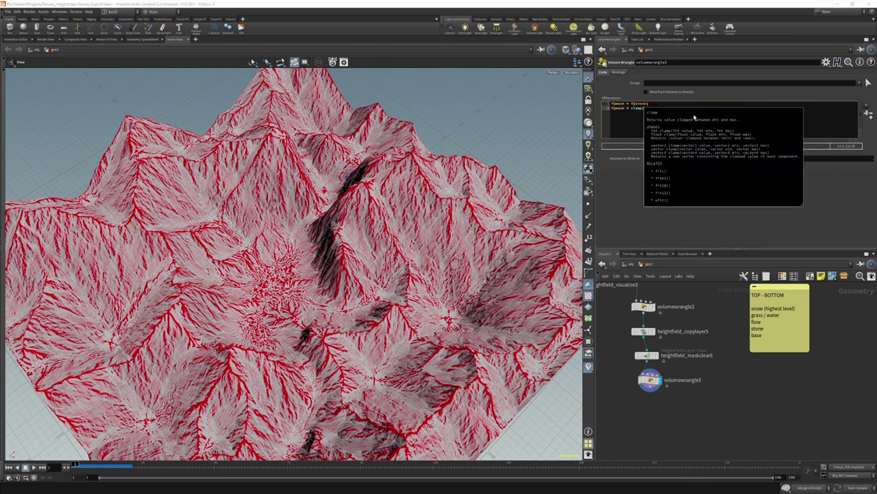
text(f@mask)
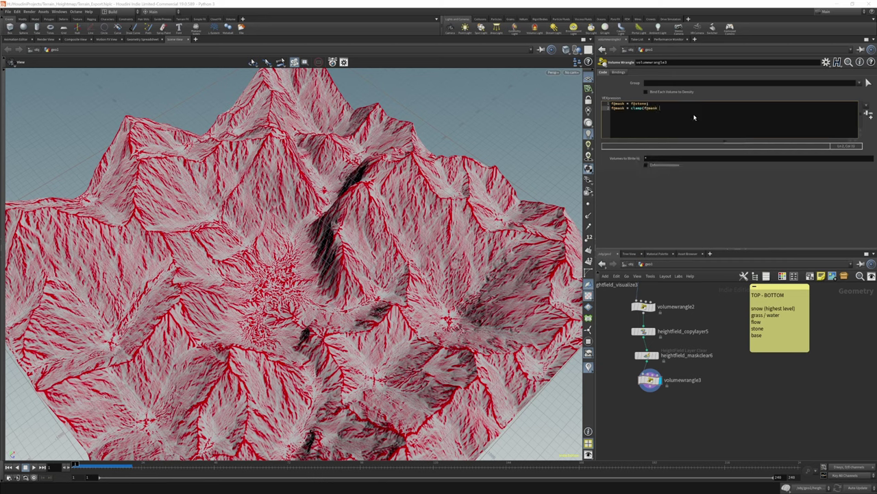
text( - f@L_snow, 0, 1);)
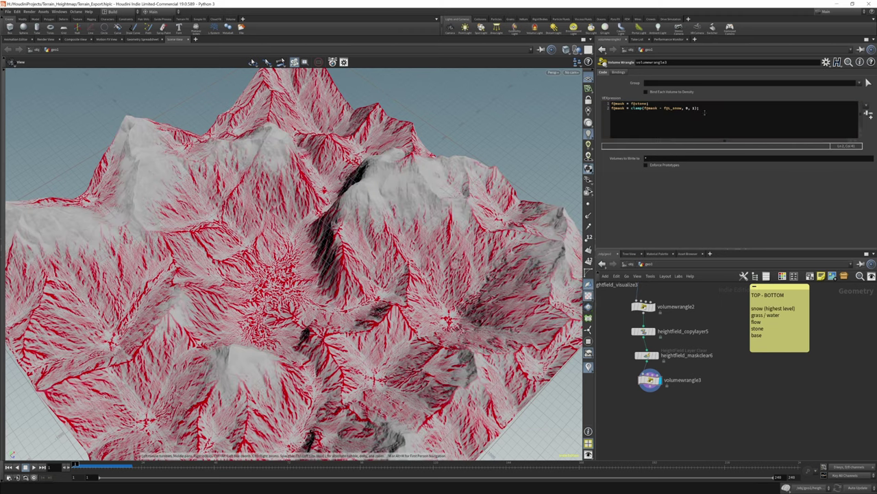
Step: Copy the clamp line in volumewrangle3 and change the copy to f@mask = clamp(f@mask - f@L_grass, 0, 1);
drag(705, 111, 604, 104)
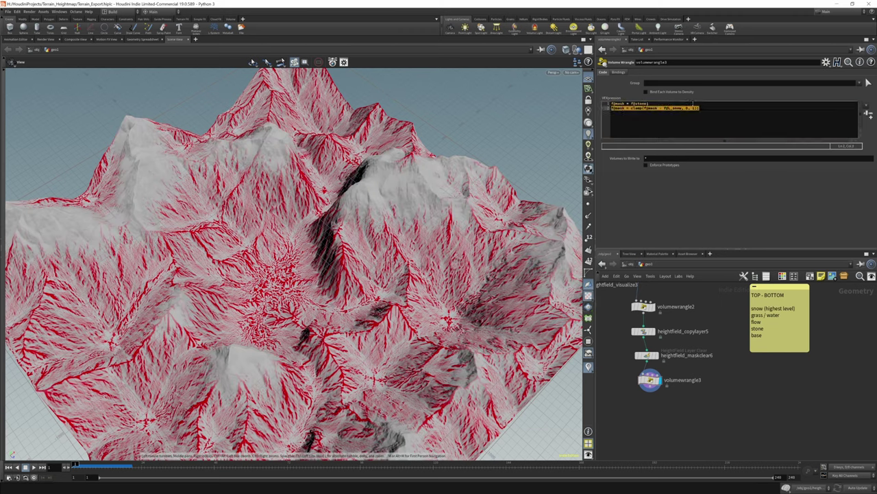
click(709, 108)
key(Return)
text(f@mask = clamp(f@mask - f@_snow, 0, 1);)
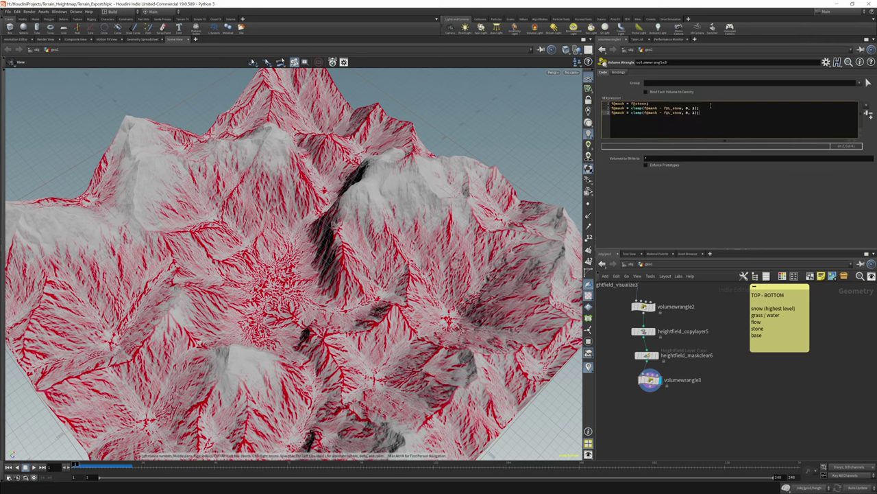
key(Left)
key(Left)
key(Left)
key(Left)
key(Left)
key(Left)
key(Left)
key(Left)
key(BackSpace)
key(BackSpace)
key(BackSpace)
key(BackSpace)
text(grass)
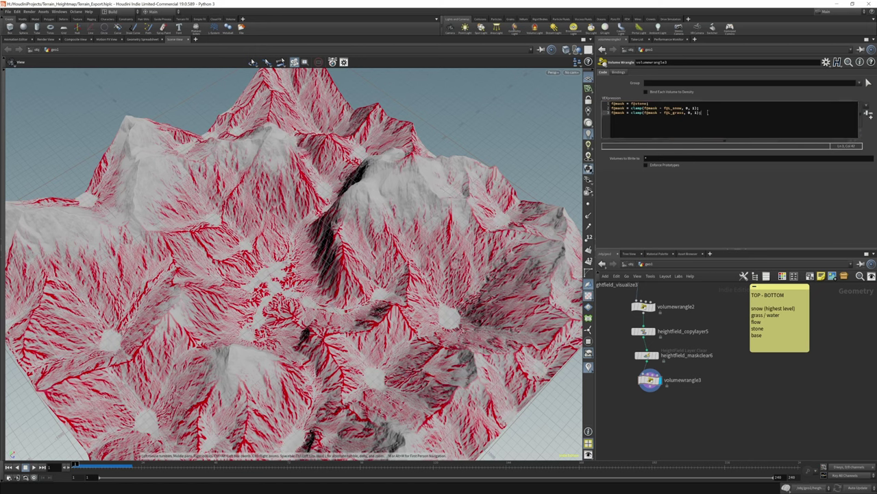
Step: Add another copy of the clamp line reading f@mask = clamp(f@mask - f@L_debris, 0, 1); and inspect the stone mask
key(Return)
text(f@mask = clamp(f@mask - f@_snow, 0, 1);)
key(Left)
key(Left)
key(Left)
key(Left)
key(Left)
key(Left)
key(Left)
key(Left)
key(BackSpace)
key(BackSpace)
key(BackSpace)
key(BackSpace)
text(flow)
click(684, 119)
key(BackSpace)
key(BackSpace)
key(BackSpace)
key(BackSpace)
text(debris)
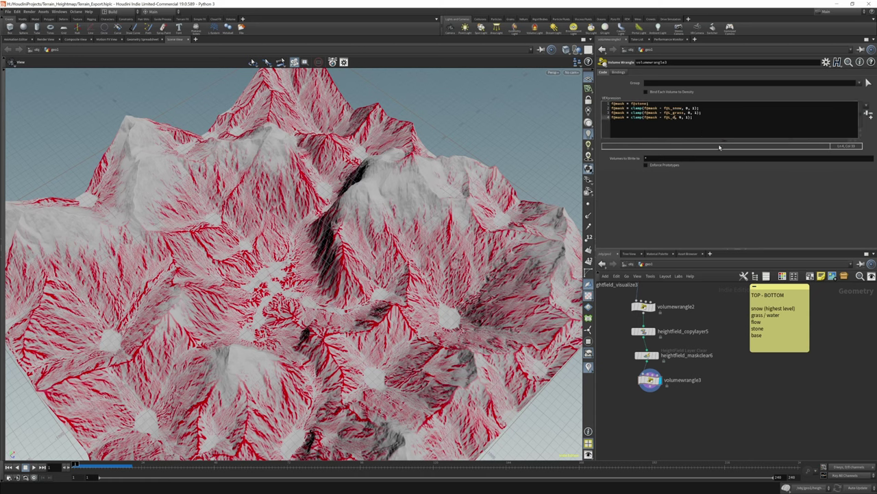
scroll(488, 231, up, 3)
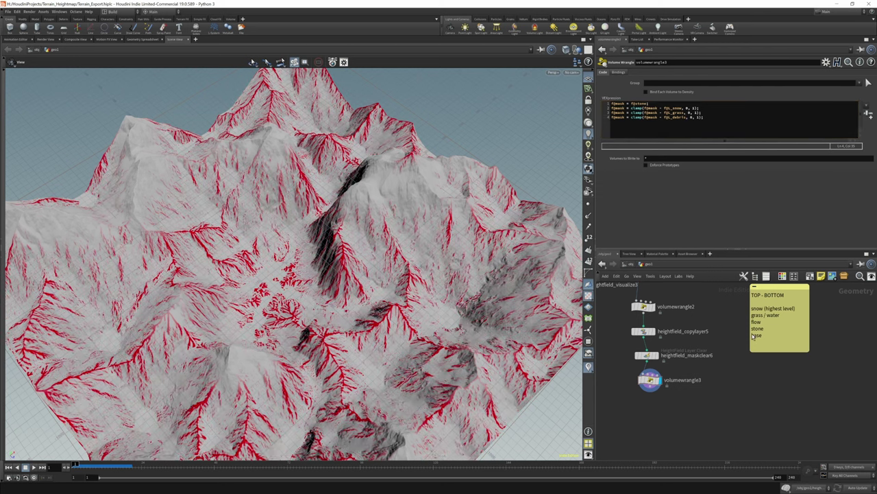
drag(219, 226, 268, 156)
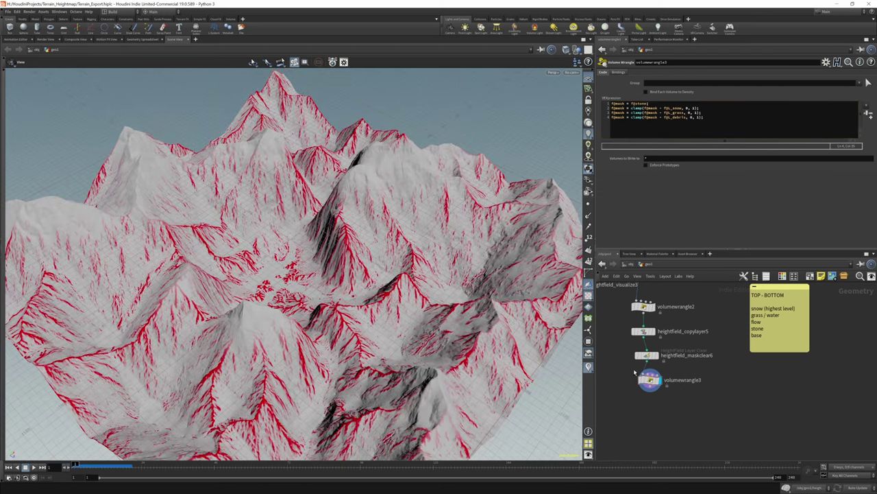
Step: Duplicate heightfield_copylayer5 and heightfield_maskclear6 and connect the copies below volumewrangle3
drag(666, 388, 658, 388)
drag(612, 322, 658, 365)
key(ctrl+c)
key(ctrl+v)
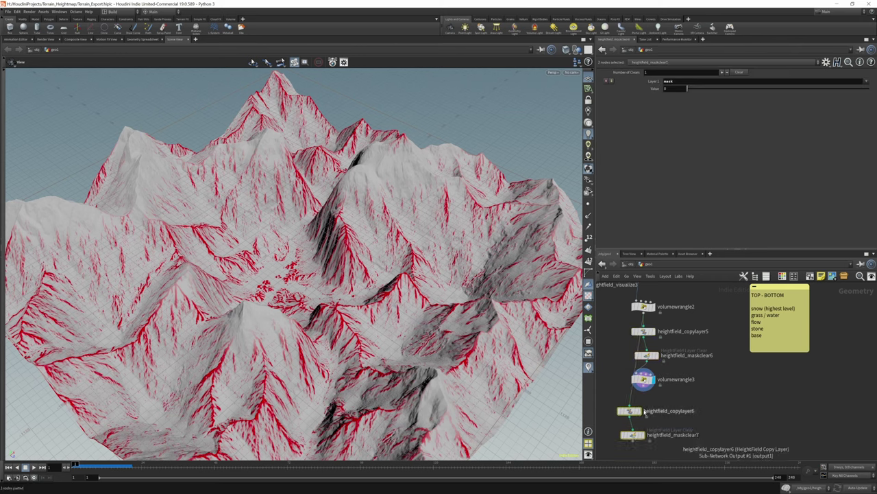
drag(629, 410, 669, 452)
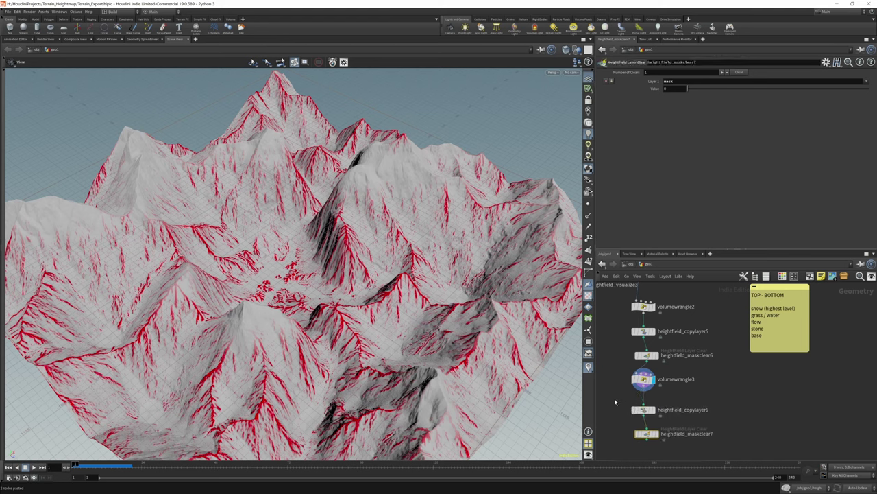
Step: Set heightfield_copylayer6's destination to L_stone and display heightfield_maskclear7
click(643, 409)
click(685, 89)
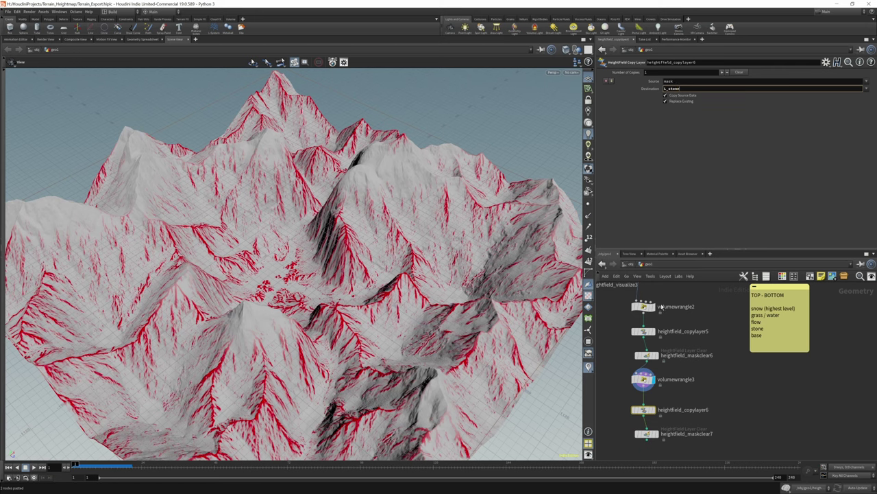
click(657, 434)
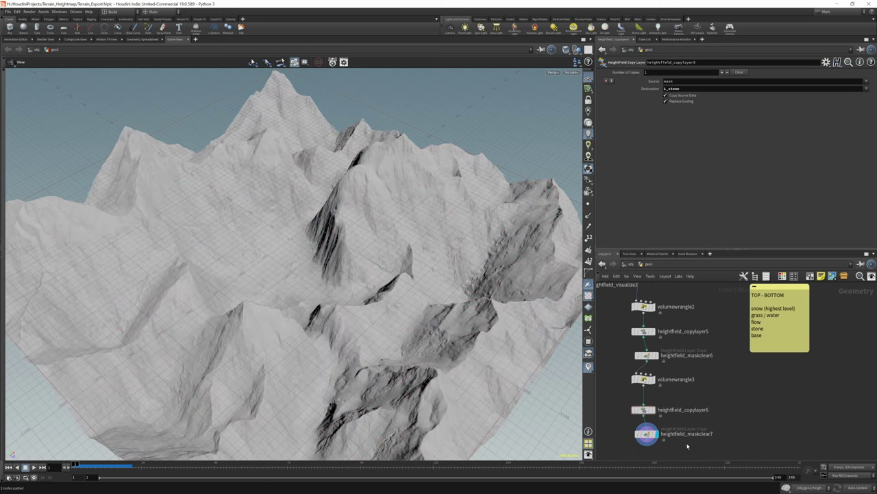
click(647, 433)
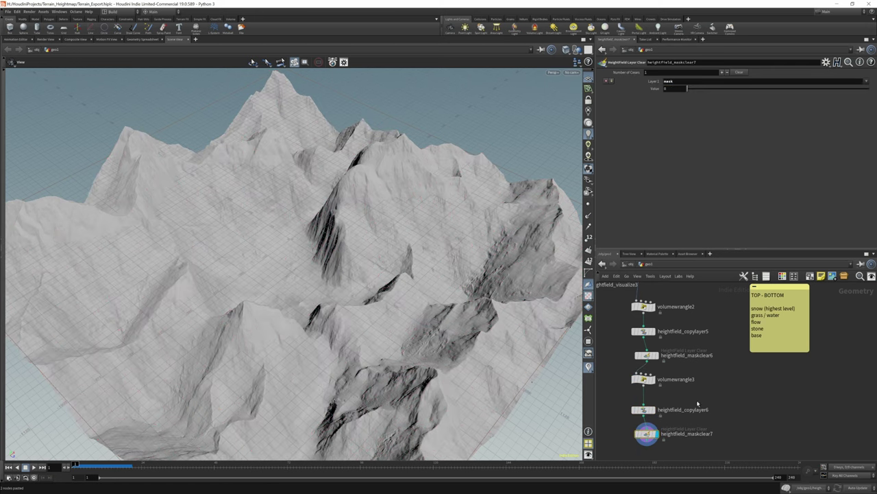
Step: Save the scene and duplicate heightfield_visualize3, placing the copy beside volumewrangle3
middle_drag(728, 391, 798, 412)
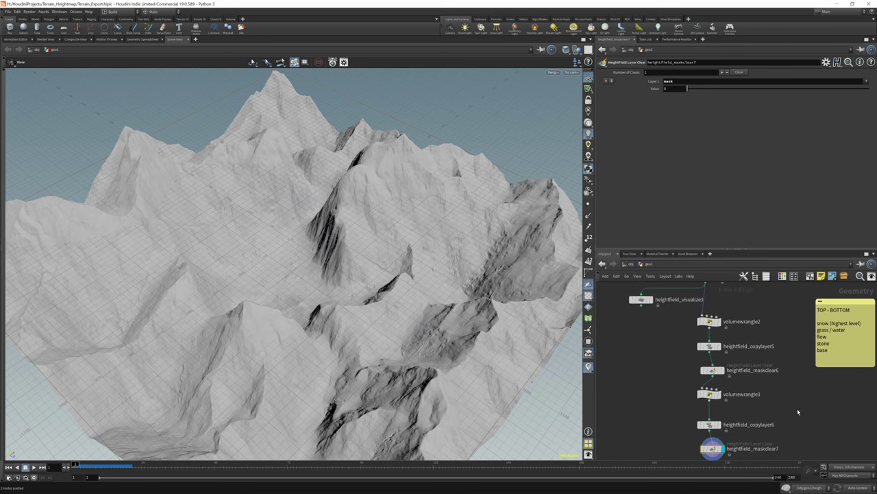
drag(642, 304, 646, 381)
key(Escape)
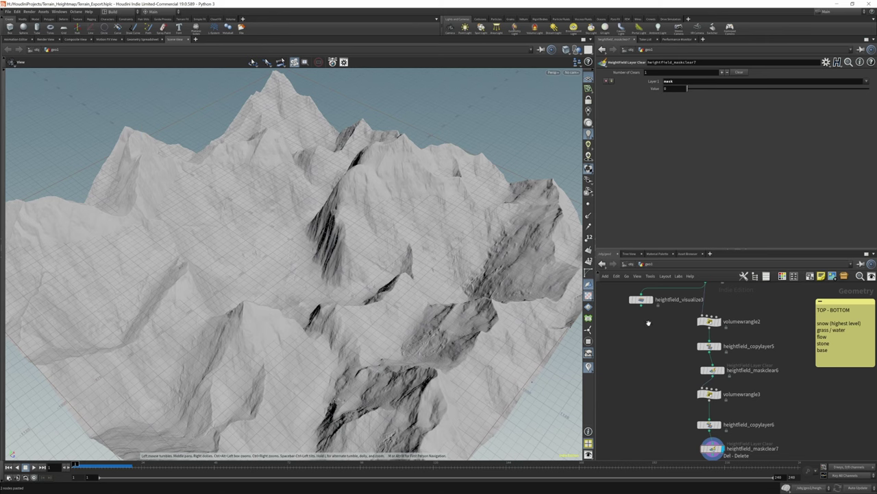
key(ctrl+s)
drag(642, 300, 672, 384)
click(675, 389)
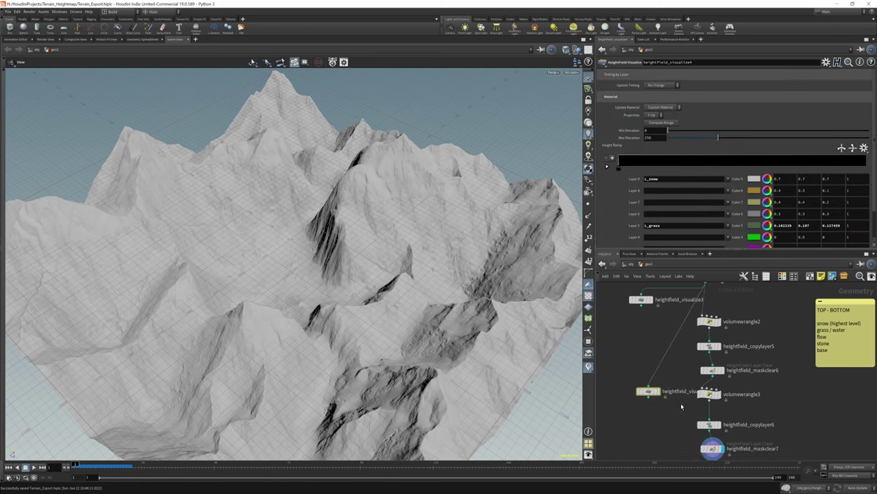
Step: Connect heightfield_visualize4 to the output of heightfield_maskclear7 and display it
middle_drag(675, 389, 666, 320)
drag(633, 313, 649, 398)
click(649, 394)
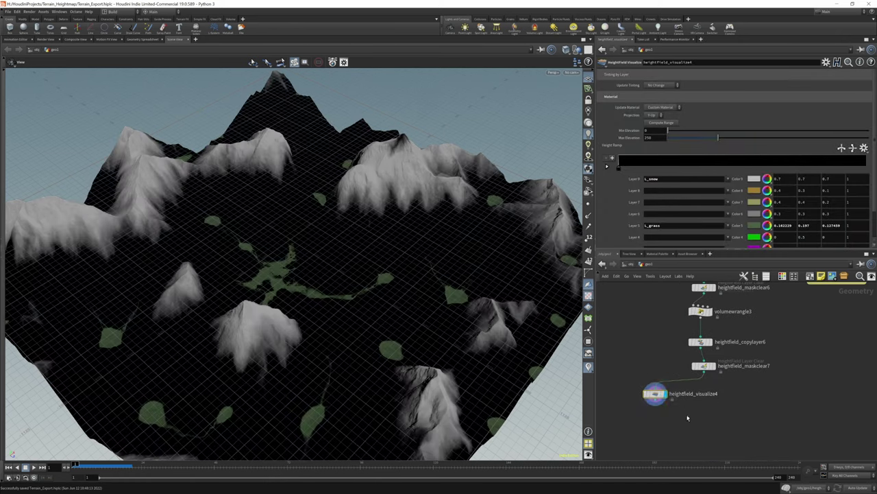
Step: Assign the L_debris layer to Layer 8 of the heightfield visualize node
click(730, 191)
click(739, 294)
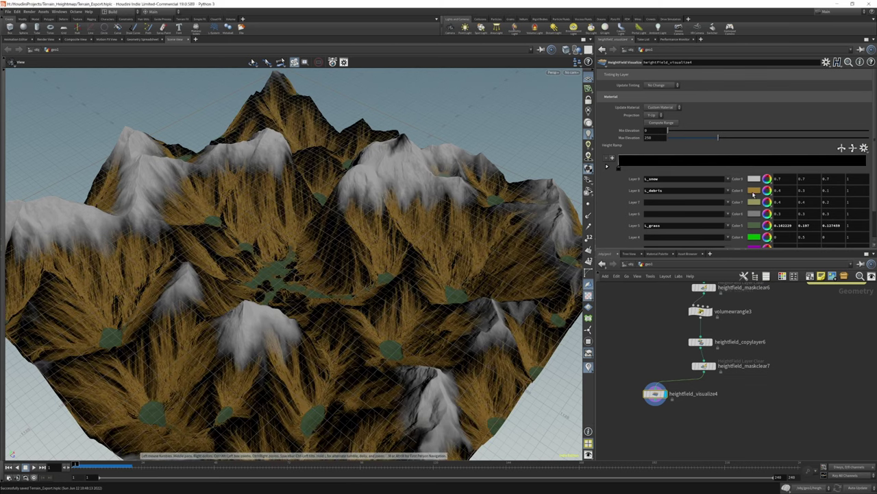
Step: Tint the L_debris layer dark brown, about 0.124, 0.09, 0.051
click(754, 192)
click(665, 158)
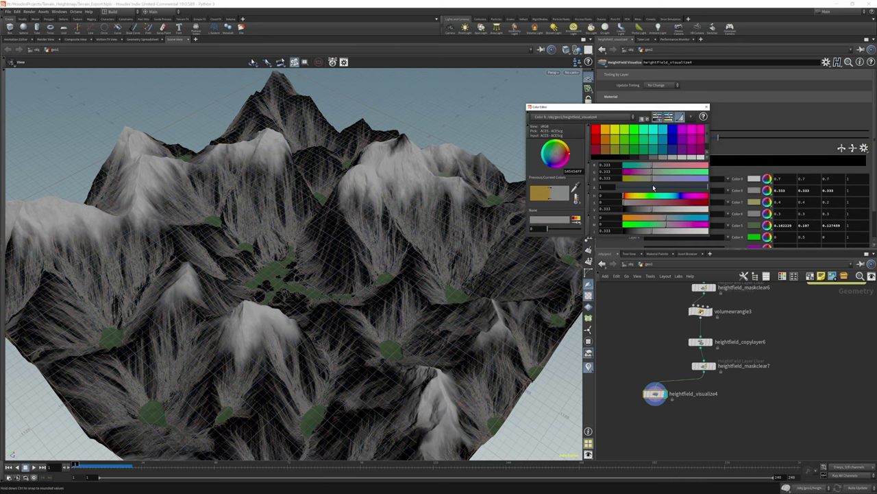
drag(648, 215, 637, 181)
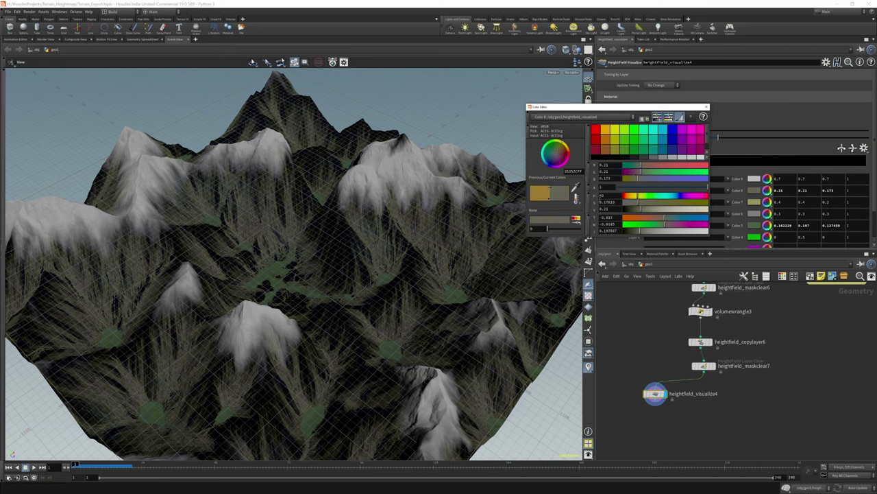
click(609, 150)
drag(655, 214, 635, 212)
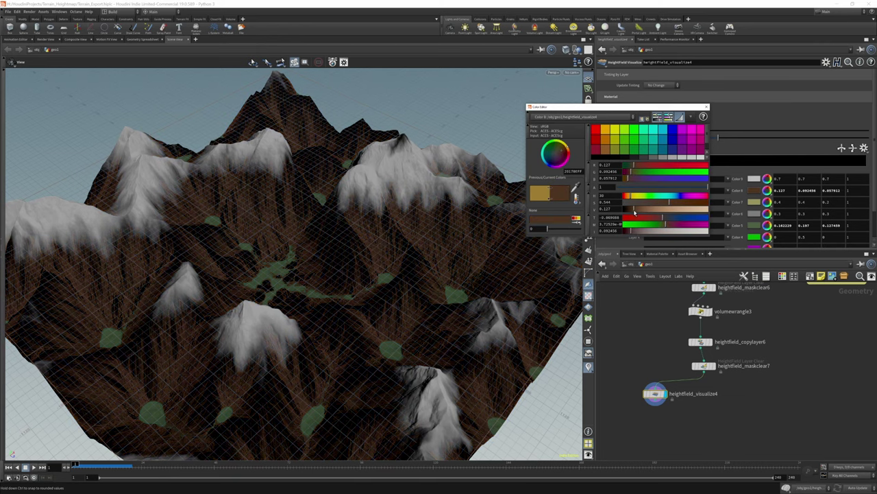
drag(313, 247, 329, 254)
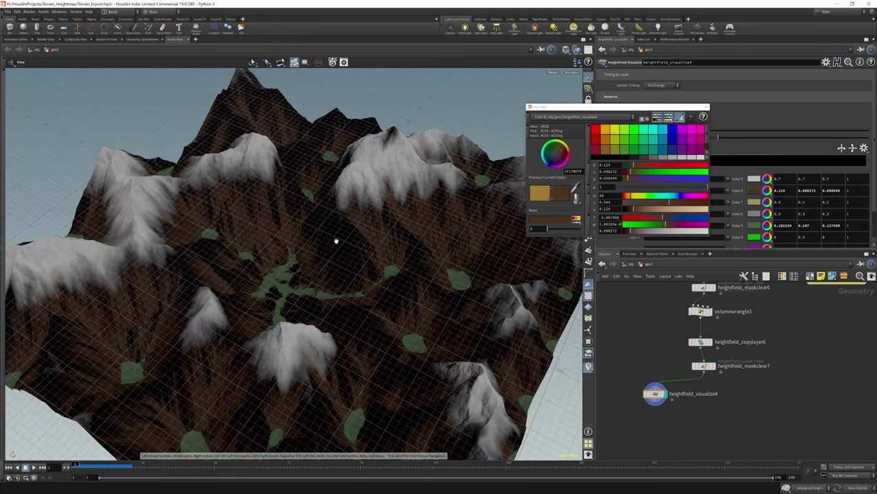
click(704, 107)
Step: Assign the L_stone layer to Layer 7 of the heightfield visualize node
click(728, 205)
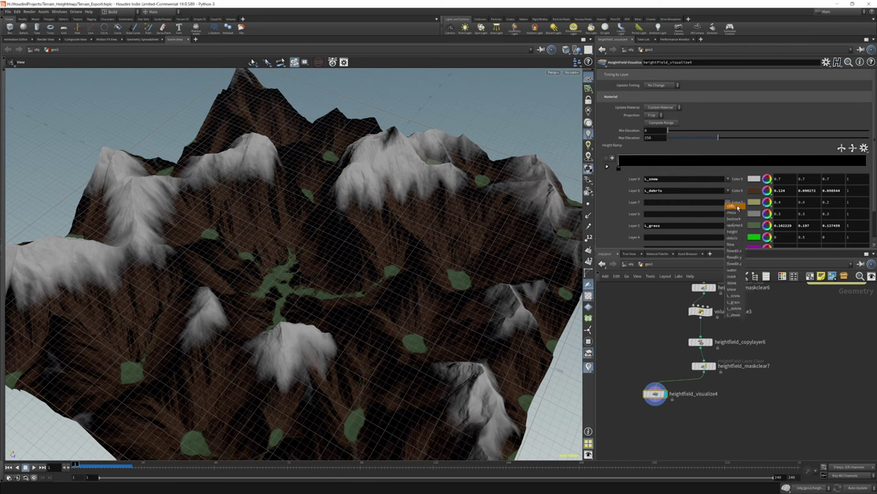
click(734, 314)
click(757, 180)
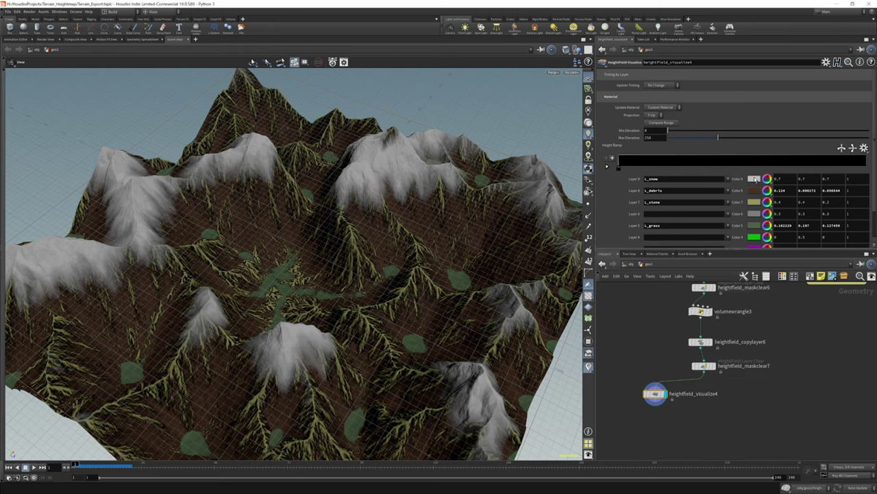
click(658, 157)
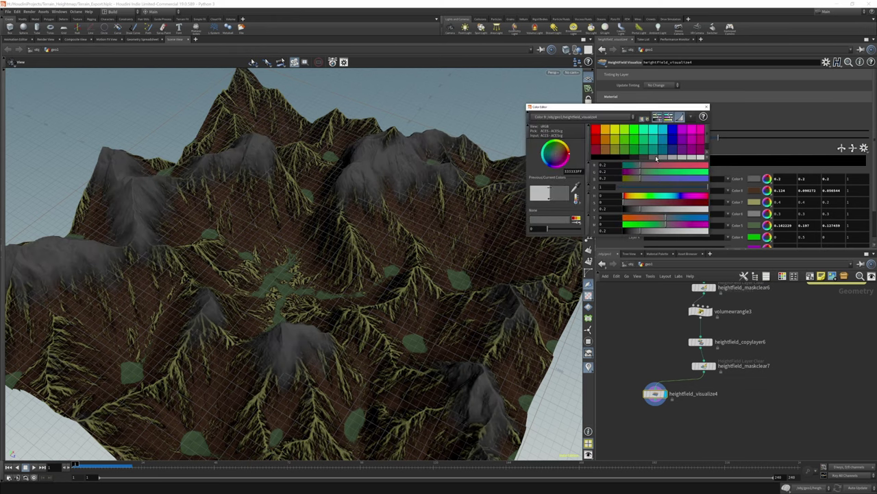
click(706, 107)
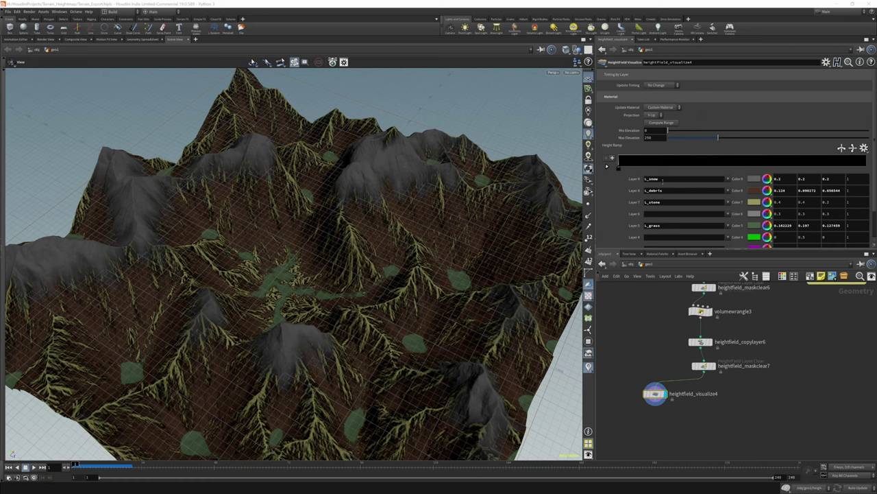
Step: Set the L_stone layer's visualization color to dark grey, 0.2 in every channel
click(754, 203)
click(656, 159)
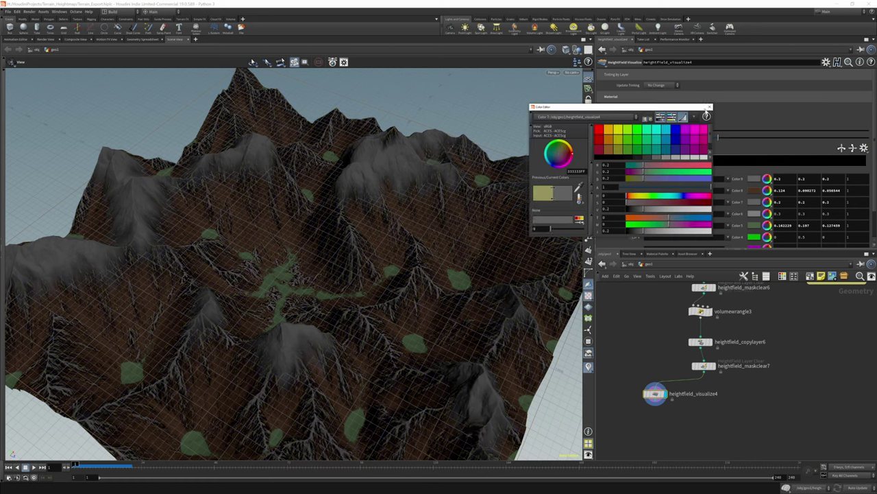
click(706, 107)
Step: Set the L_snow layer's visualization color to pure white, 1 in every channel
click(755, 178)
click(699, 158)
click(709, 106)
Step: Change the L_debris layer's visualization color to dark grey, 0.2 in every channel
mouse_move(411, 249)
mouse_down()
mouse_move(429, 245)
mouse_move(415, 315)
mouse_move(391, 304)
mouse_move(402, 241)
mouse_up()
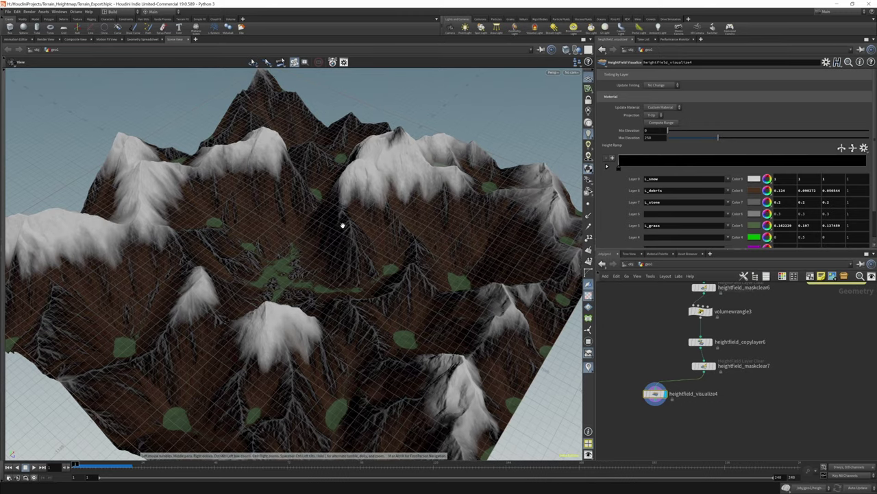
right_drag(343, 226, 546, 285)
drag(322, 268, 346, 301)
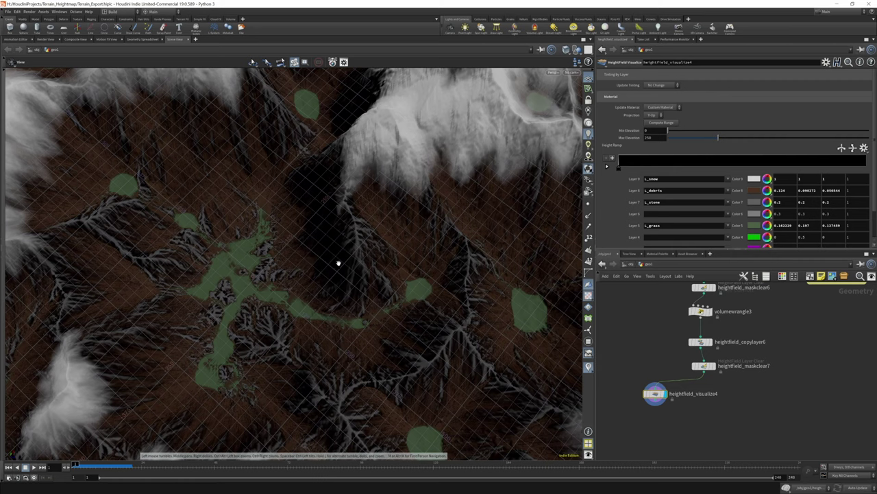
mouse_move(337, 233)
mouse_down()
mouse_move(268, 288)
mouse_move(334, 231)
mouse_up()
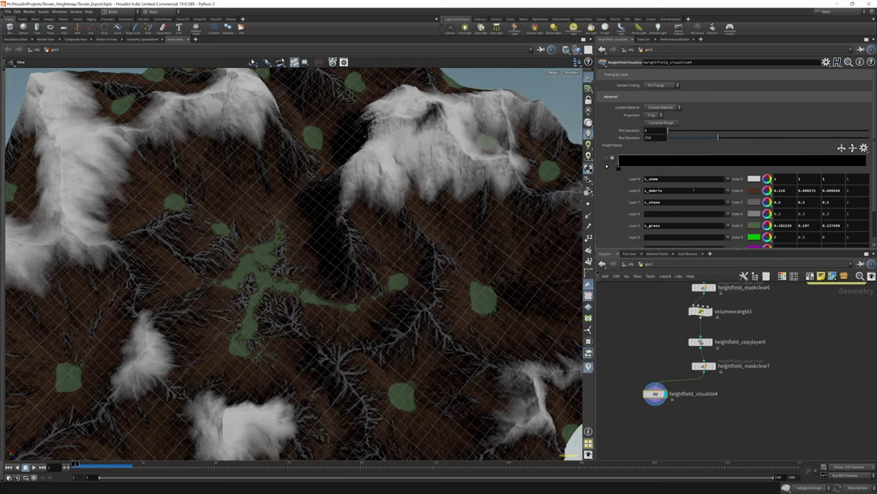
click(756, 190)
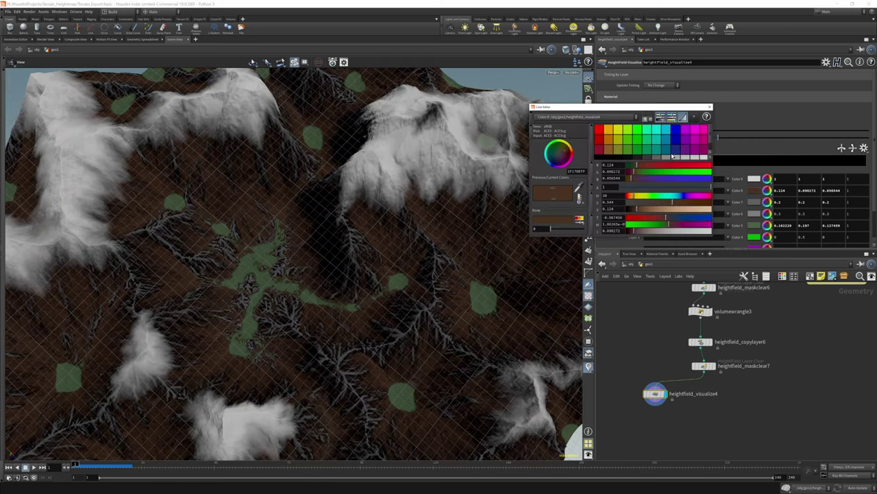
click(672, 157)
click(648, 159)
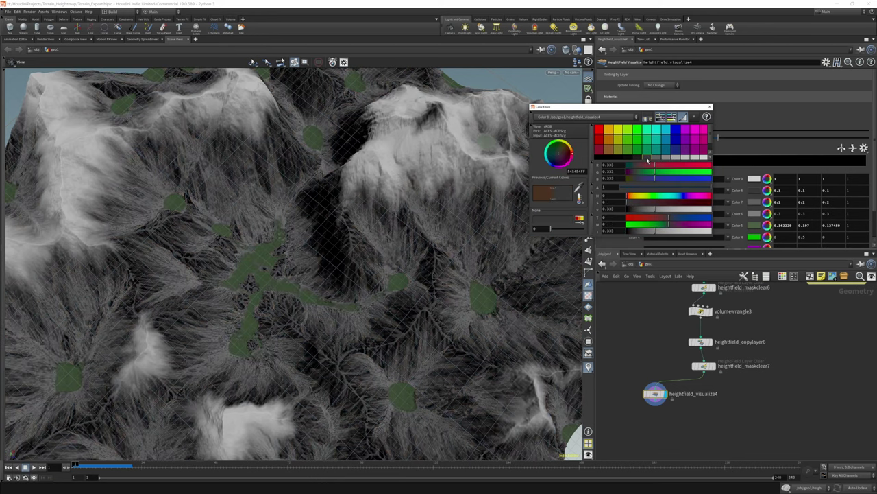
click(648, 159)
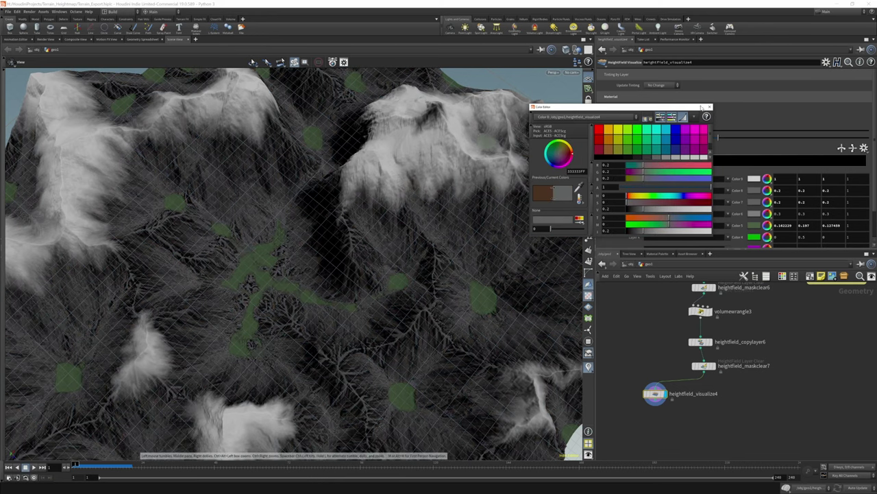
click(710, 106)
drag(493, 315, 290, 199)
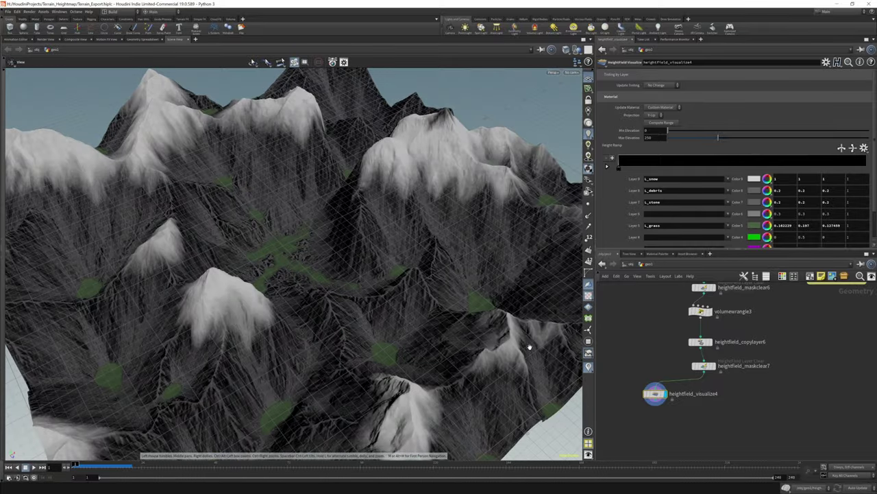
Step: Move the visualize node aside and add a Volume Wrangle below heightfield_maskclear7, connected to its output
drag(655, 393, 624, 402)
key(Tab)
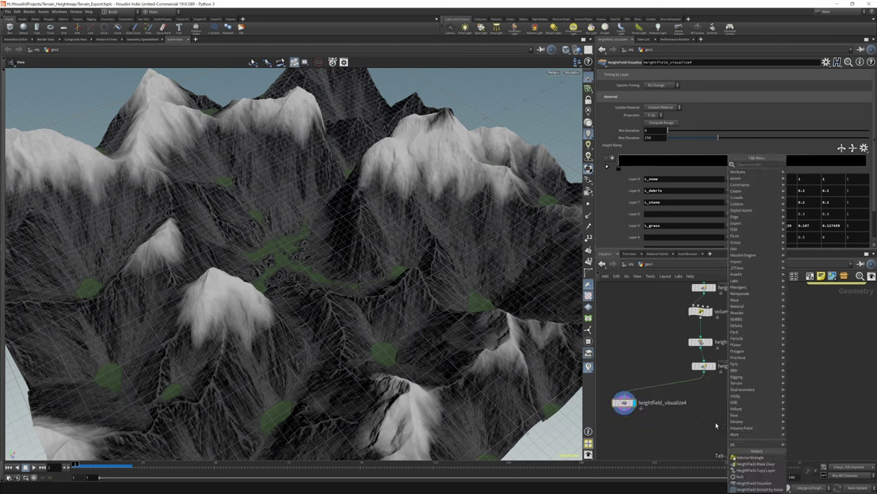
text(lume)
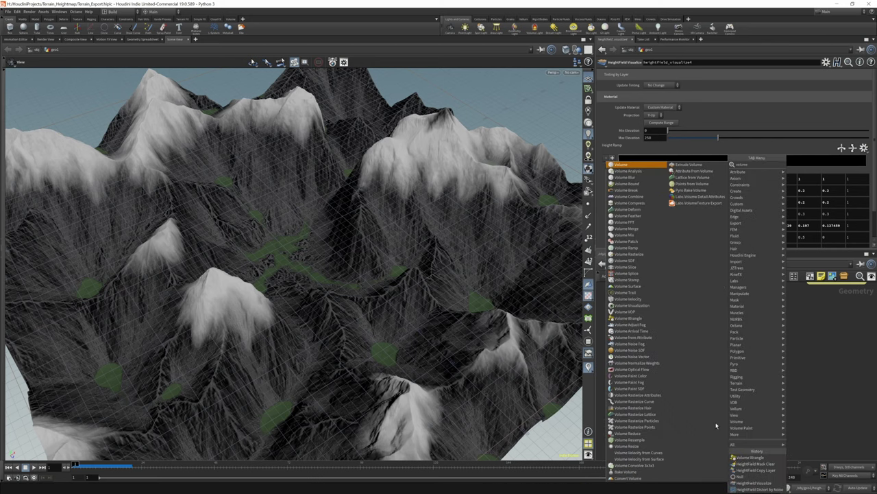
key(Return)
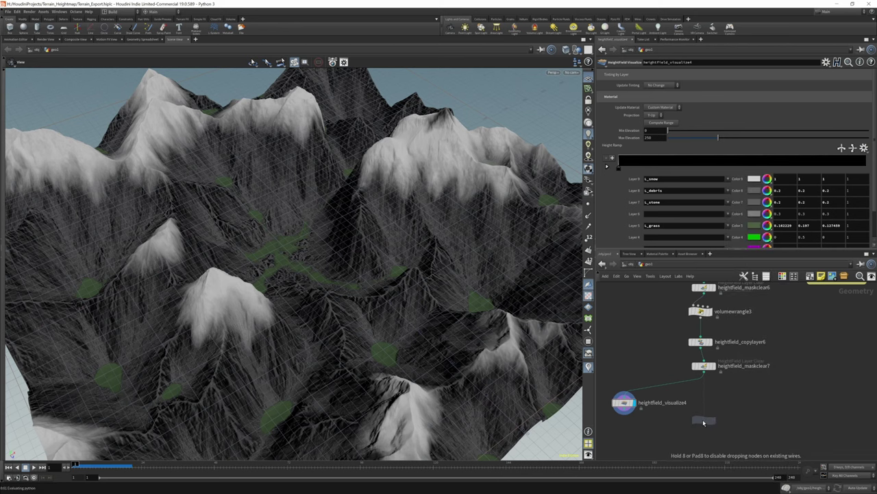
click(706, 420)
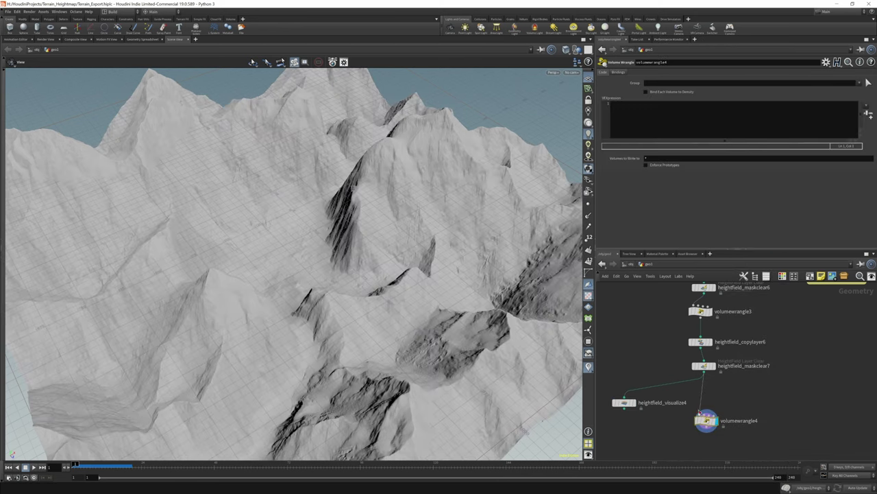
Step: Enter the expression f@mask = 1; in the new volume wrangle to fill the whole mask
click(674, 111)
text(f@mask = 1;)
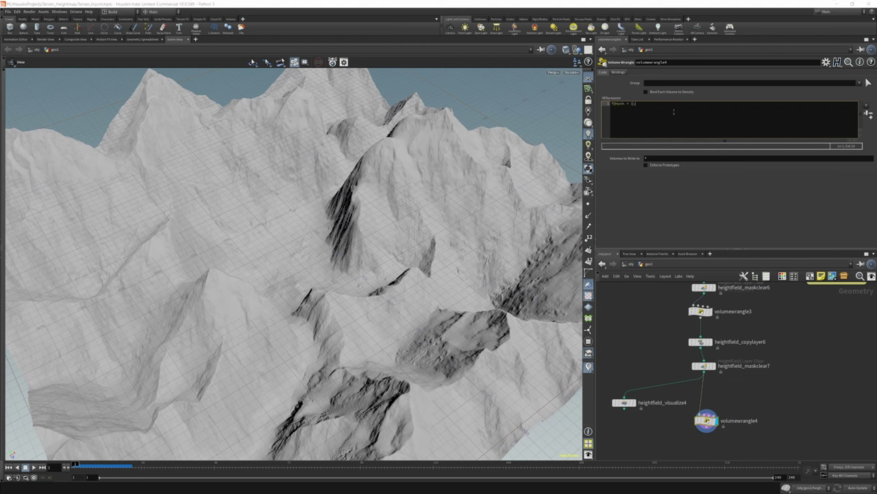
key(Return)
Step: Copy the three clamp lines subtracting L_snow, L_grass and L_debris from volumewrangle3 into the new volume wrangle
click(700, 312)
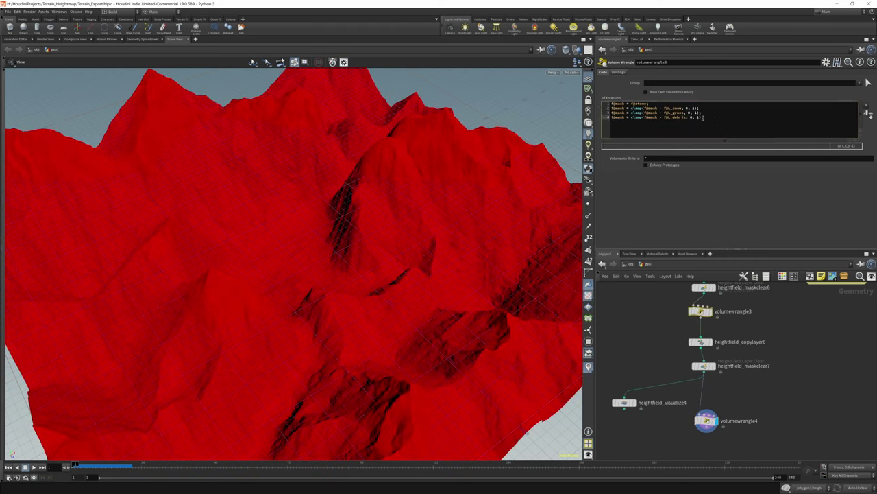
drag(704, 117, 611, 107)
key(ctrl+c)
click(706, 420)
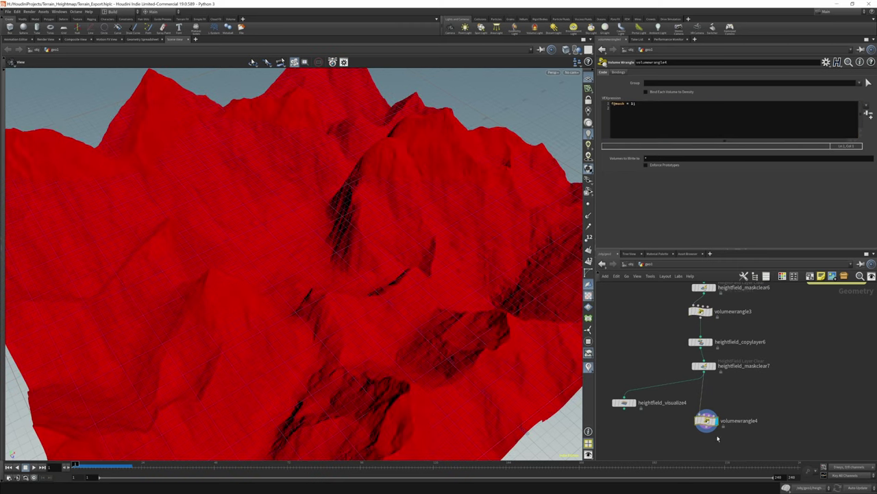
key(ctrl+v)
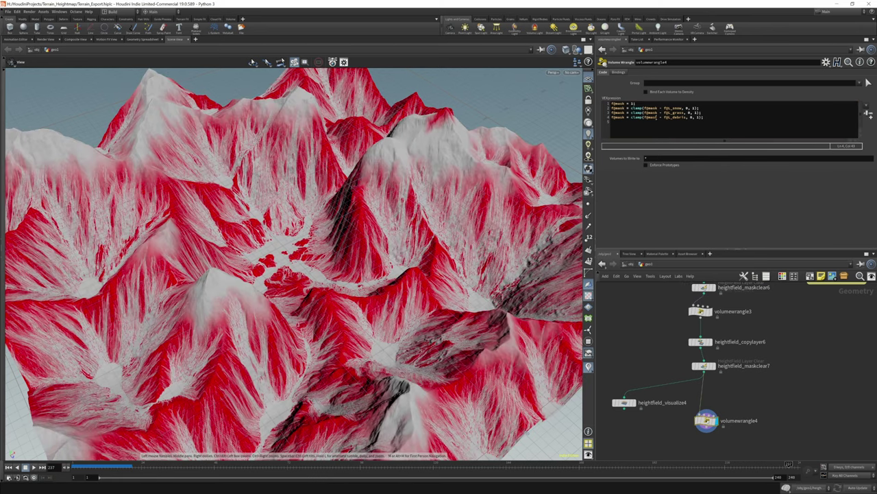
Step: Duplicate the debris clamp line as a fifth line and change its layer so it reads f@mask = clamp(f@mask - f@L_stone, 0, 1);
click(729, 116)
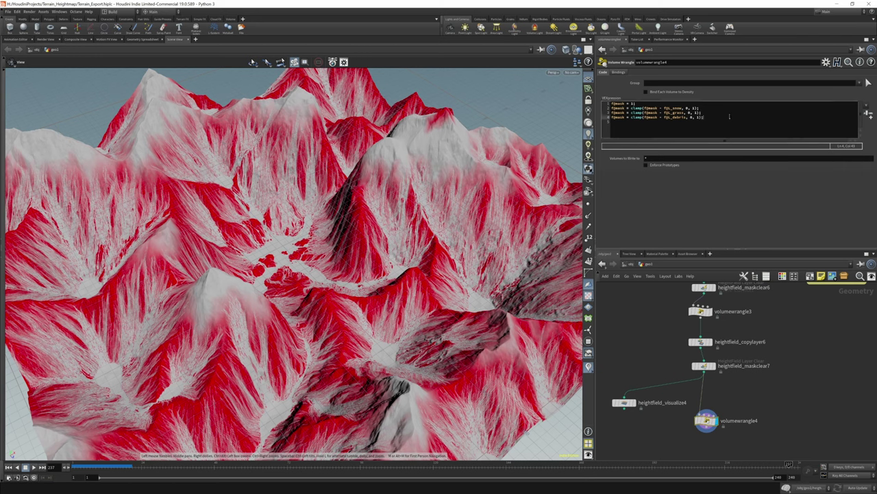
drag(713, 118, 618, 125)
key(ctrl+c)
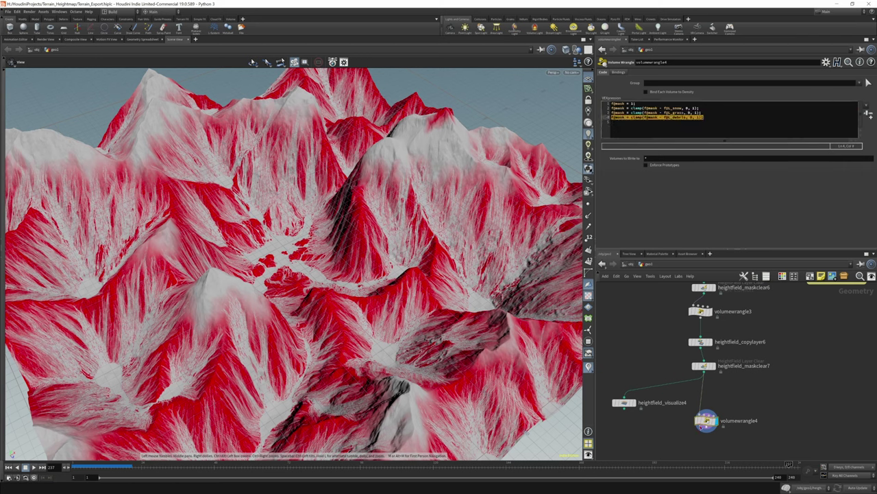
click(688, 421)
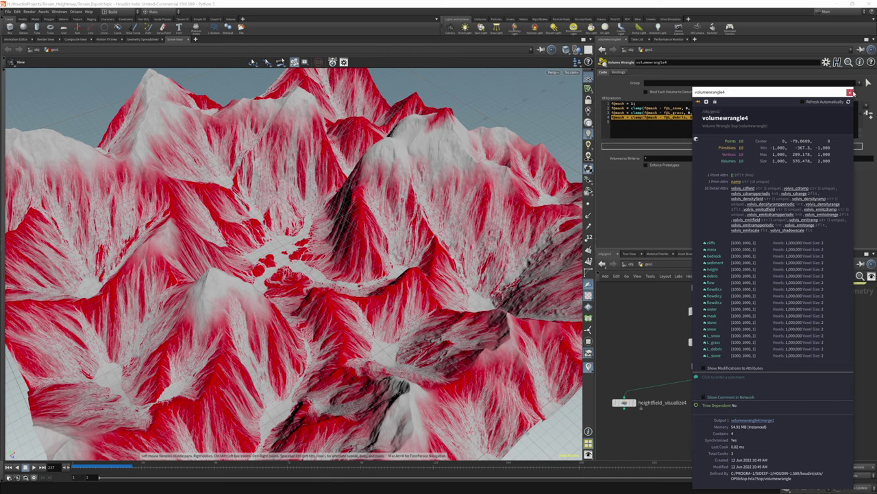
click(850, 92)
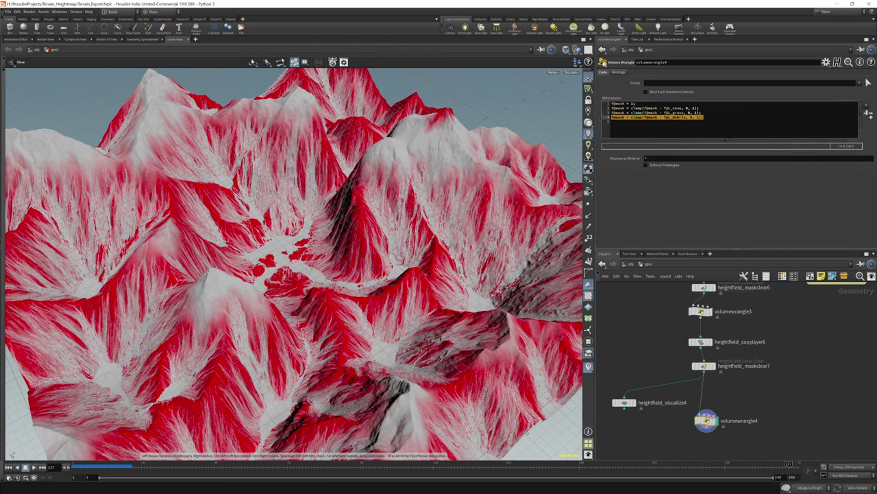
click(713, 117)
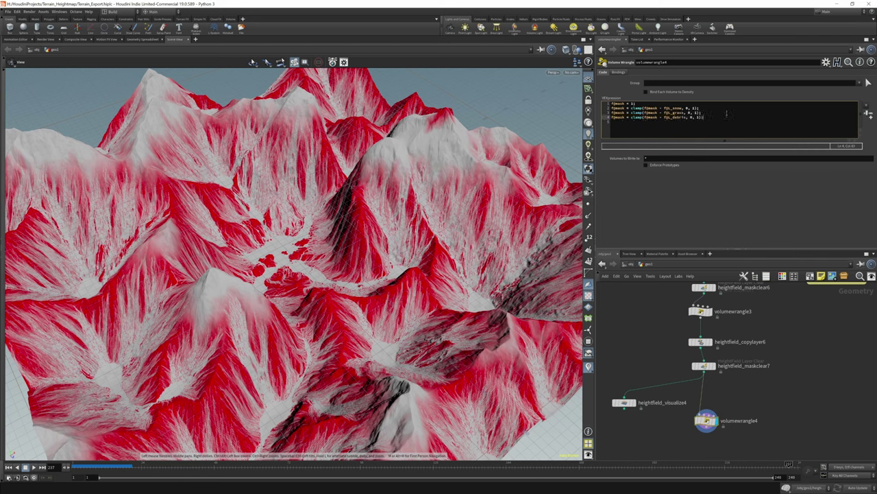
key(Return)
key(ctrl+v)
key(BackSpace)
key(BackSpace)
key(BackSpace)
key(BackSpace)
key(BackSpace)
text(ste)
text(e)
text(ne)
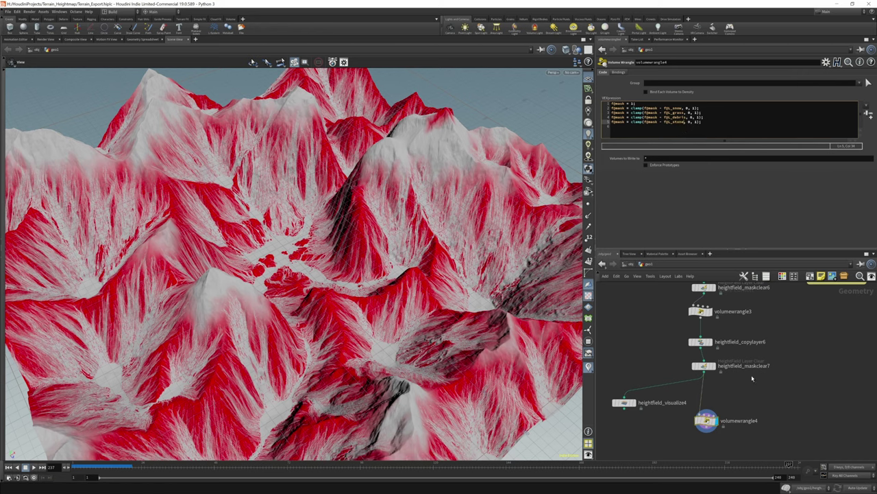
drag(305, 205, 370, 237)
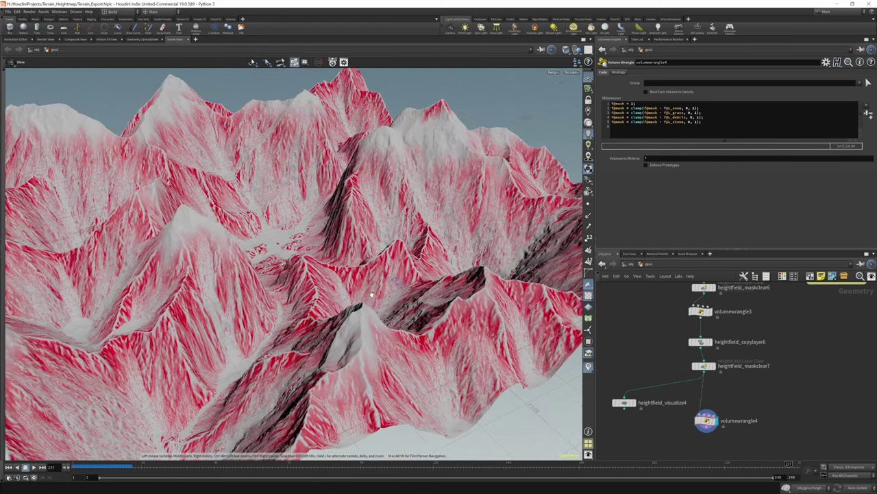
Step: Duplicate heightfield_copylayer6 and heightfield_maskclear7, chain the copies below volumewrangle4 and display the copied mask clear
middle_drag(805, 405, 808, 364)
drag(689, 291, 747, 348)
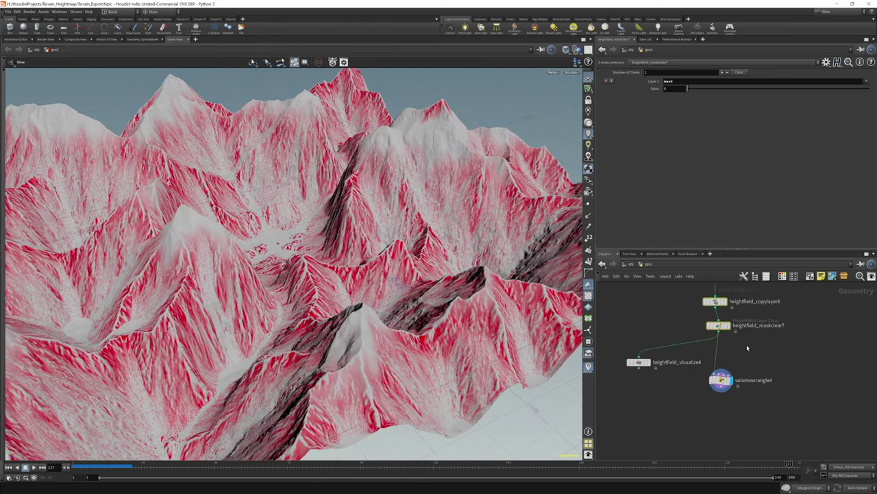
key(ctrl+c)
key(ctrl+v)
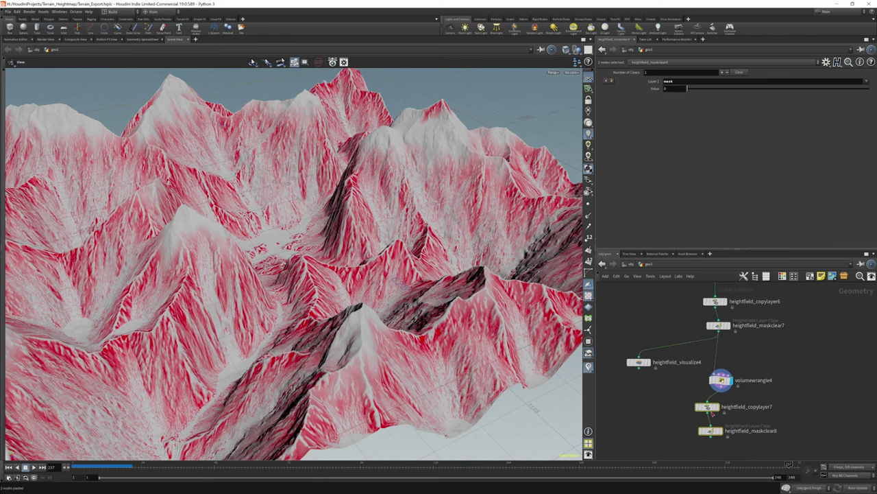
click(750, 446)
key(r)
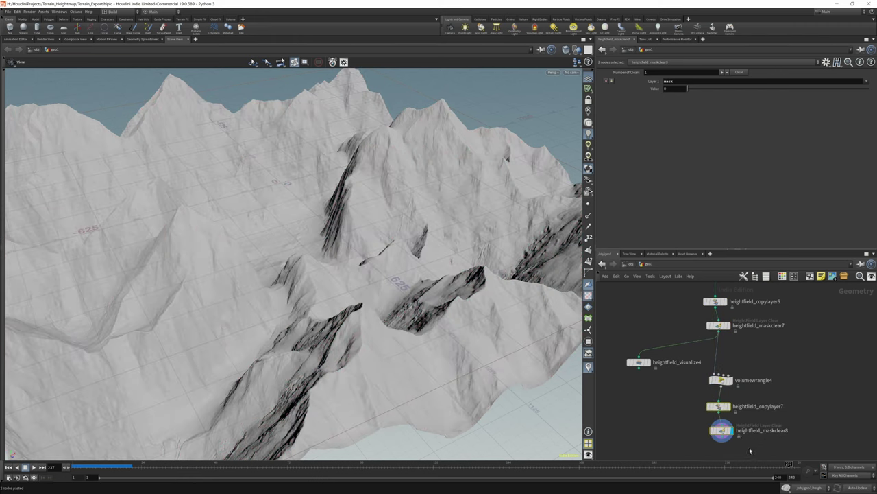
Step: Set the destination layer of heightfield_copylayer7 to L_groundbase
click(712, 407)
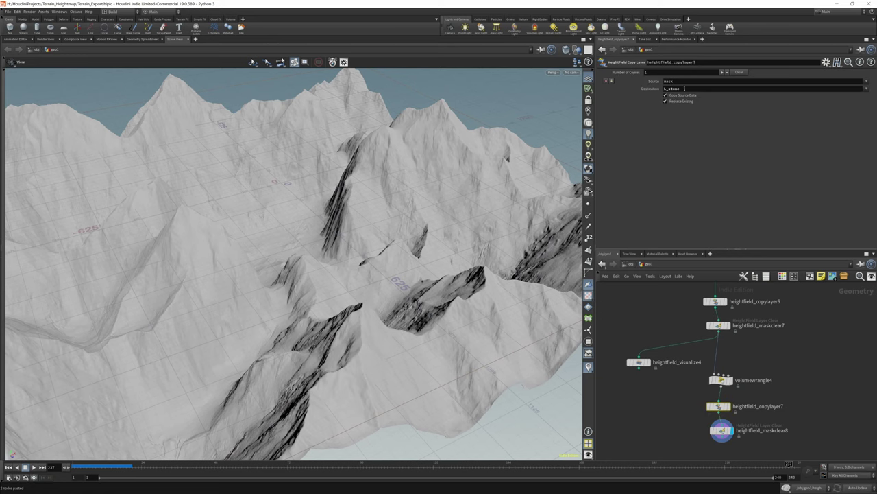
click(683, 89)
Step: Duplicate heightfield_visualize4, connect the copy to heightfield_maskclear8 and display it
mouse_move(649, 365)
alt+drag(639, 362, 647, 423)
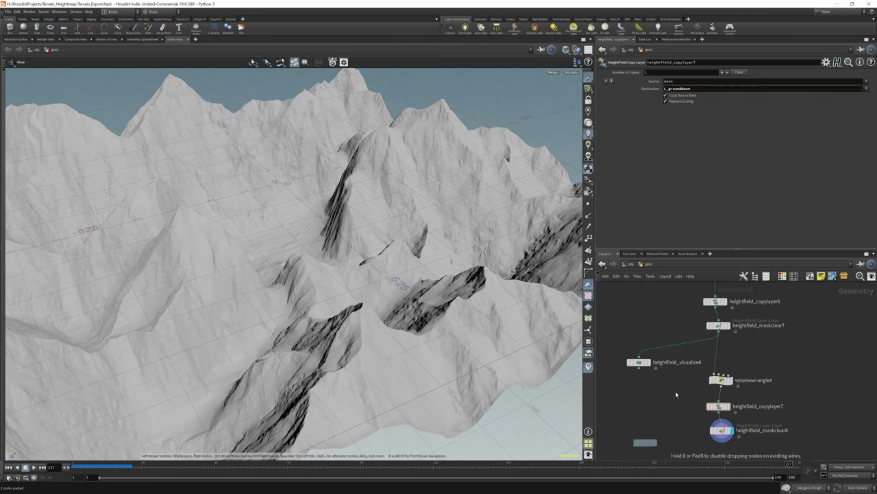
drag(676, 395, 704, 356)
key(r)
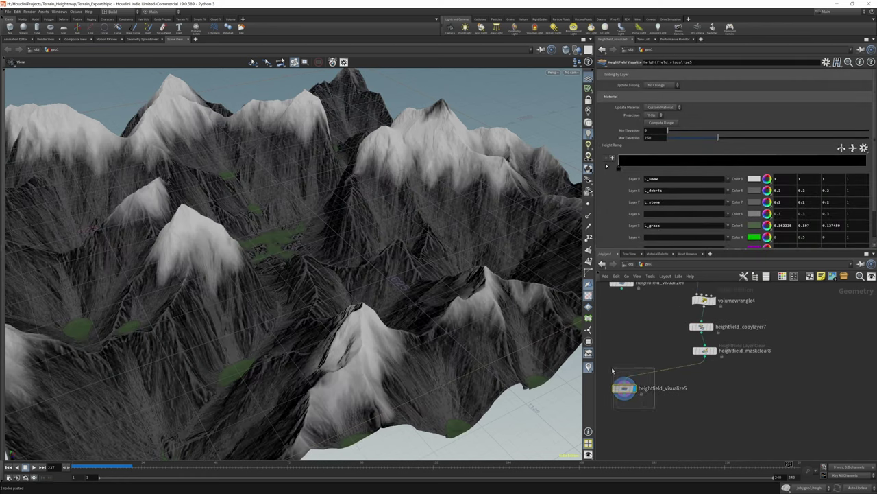
Step: Assign L_groundbase to Layer 6 of the new visualize node and give it a muted brown color
click(728, 213)
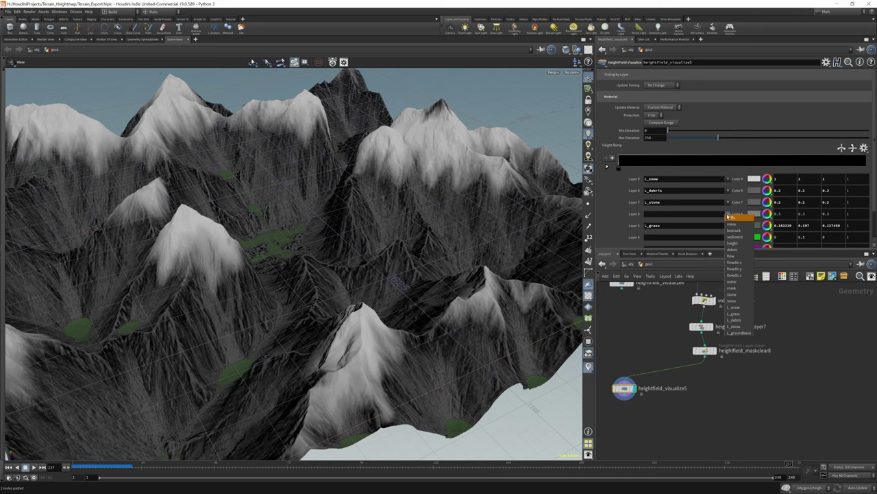
click(739, 318)
click(753, 213)
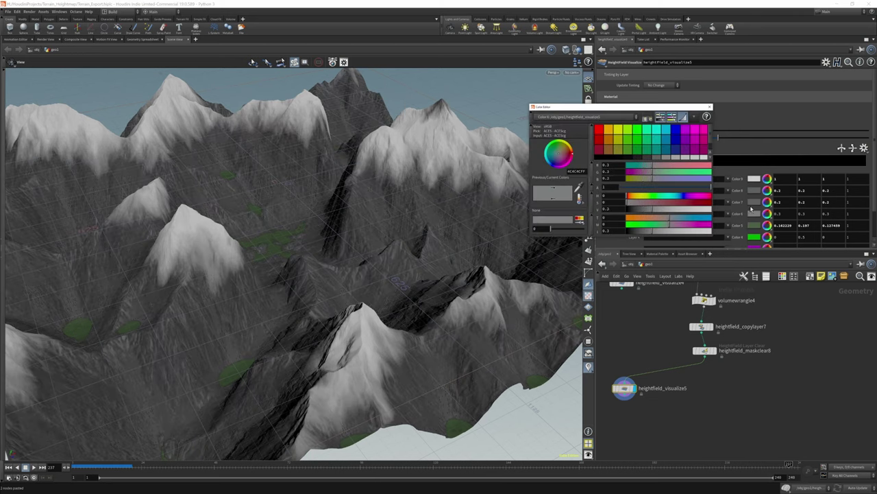
click(615, 149)
drag(657, 201, 658, 203)
click(710, 107)
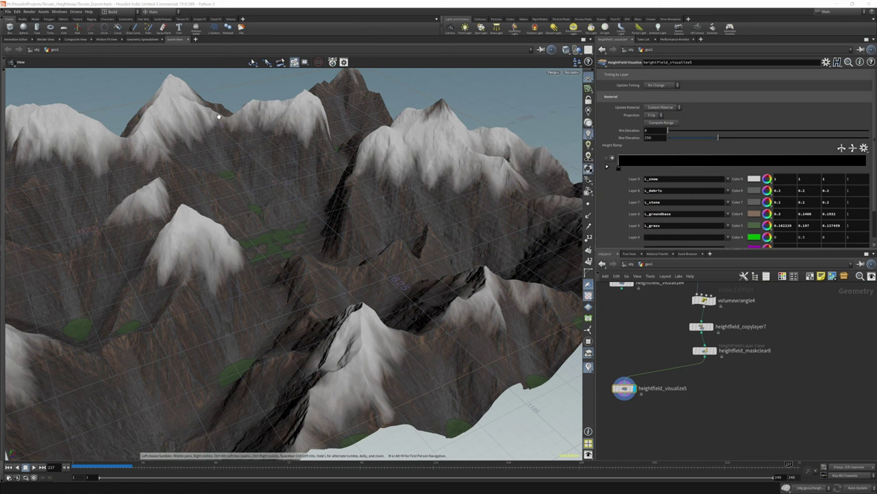
Step: Examine the colored snow, debris, stone, grass and ground base layers across the terrain from several angles and distances
drag(308, 227, 303, 153)
scroll(221, 170, down, 5)
drag(222, 171, 345, 245)
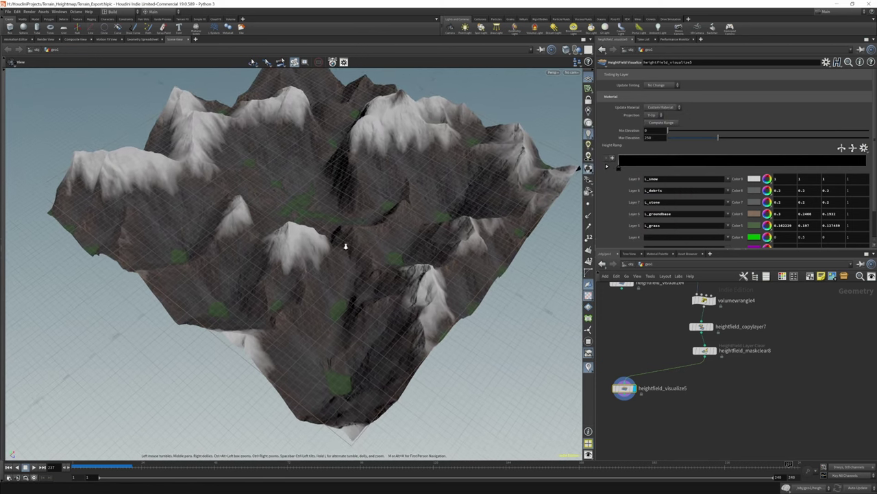
scroll(345, 245, up, 10)
drag(384, 165, 412, 190)
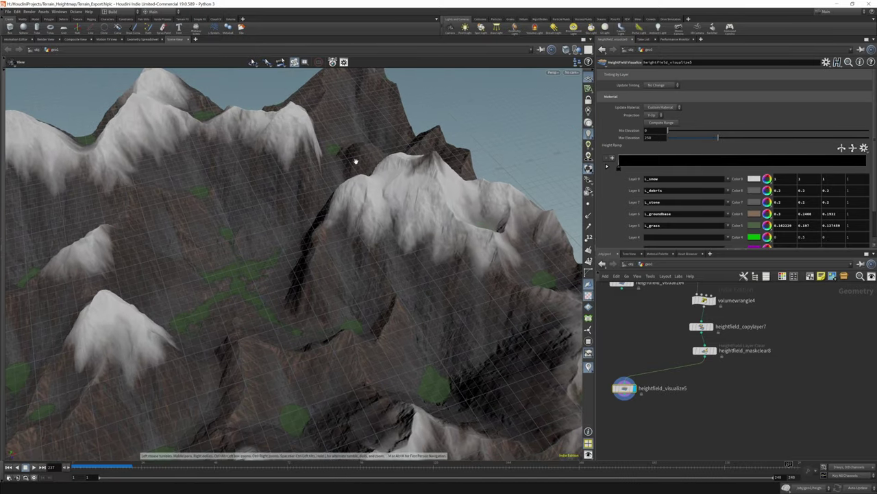
drag(391, 139, 268, 92)
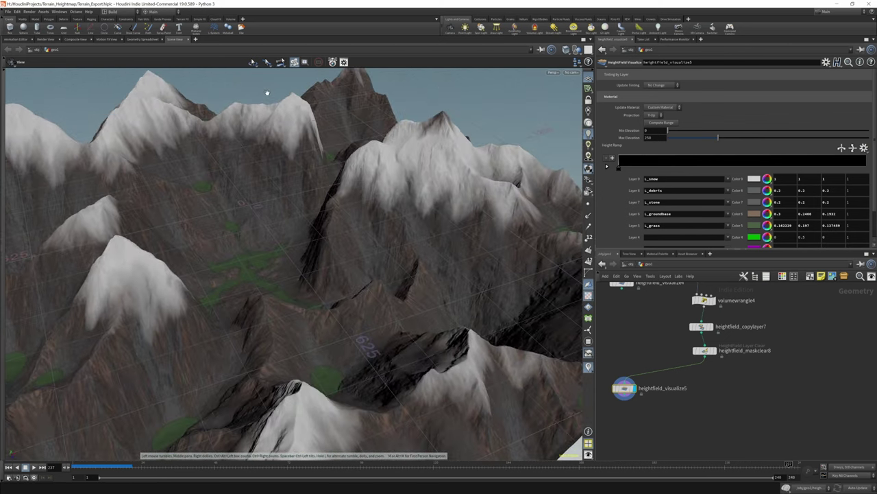
mouse_move(248, 199)
mouse_down()
mouse_move(287, 168)
mouse_move(254, 141)
mouse_move(344, 159)
mouse_move(257, 195)
mouse_up()
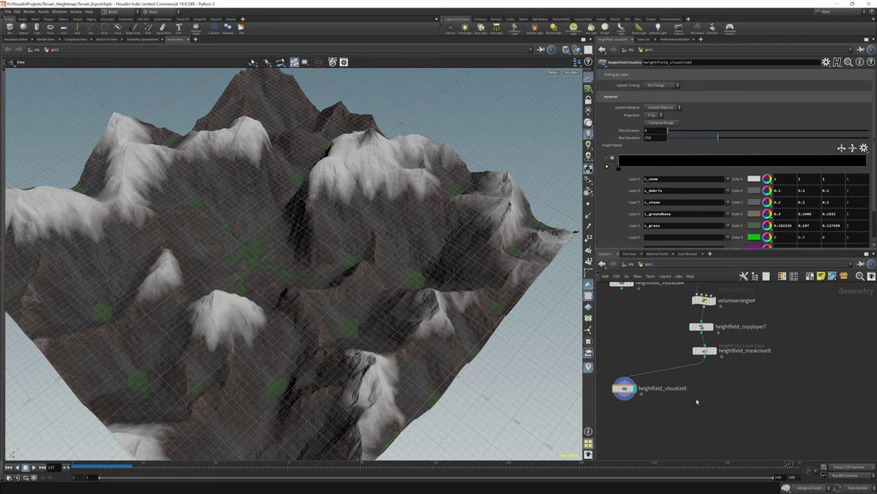
Step: Add a Null node fed by heightfield_maskclear8, display it and rename it OUT_terrain
key(Tab)
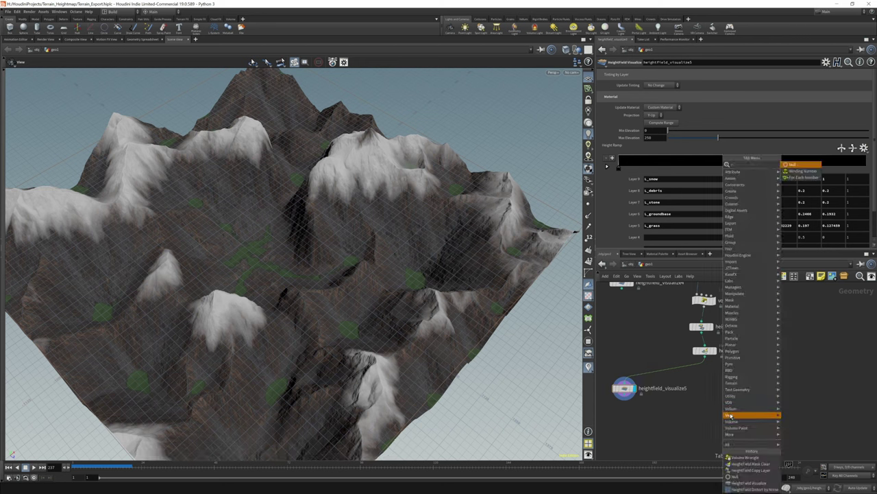
click(730, 415)
click(709, 426)
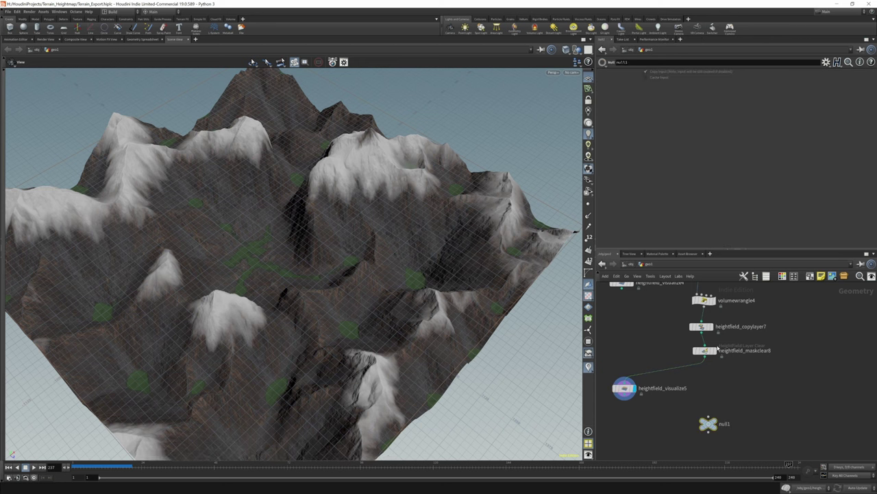
click(716, 423)
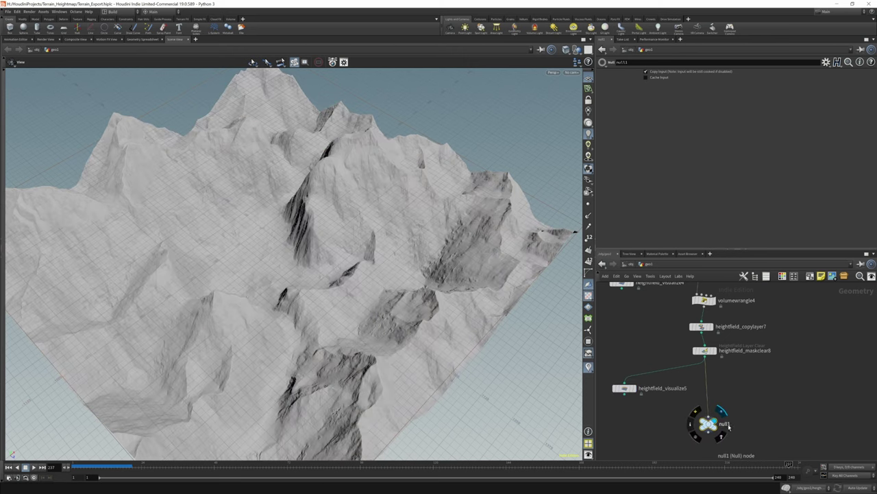
double_click(725, 423)
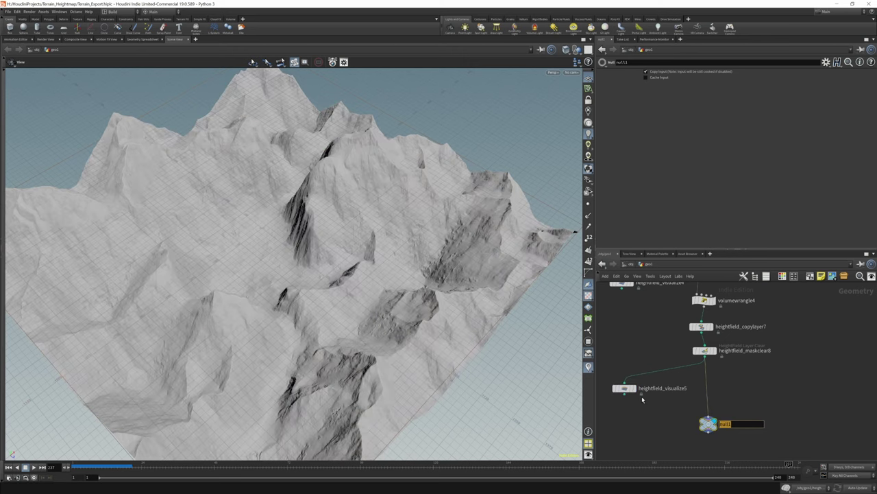
text(OUT_terrain)
key(Return)
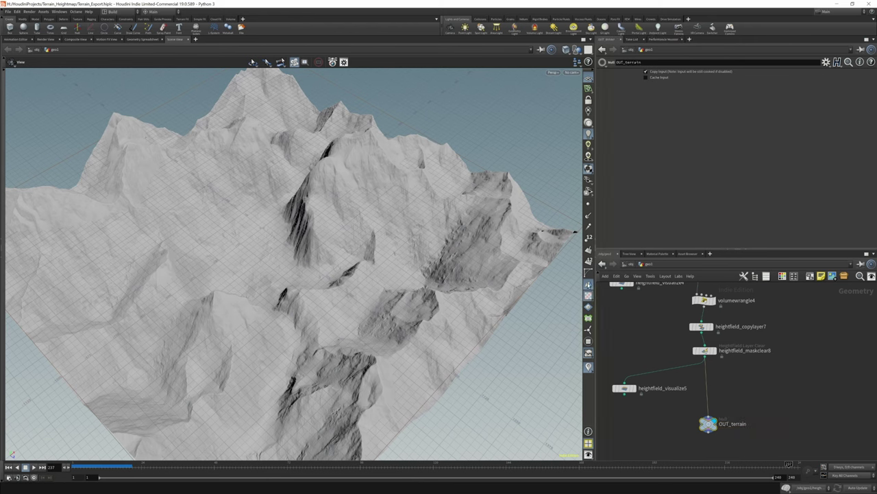
Step: Save the scene file and move OUT_terrain closer beneath heightfield_maskclear8
click(9, 13)
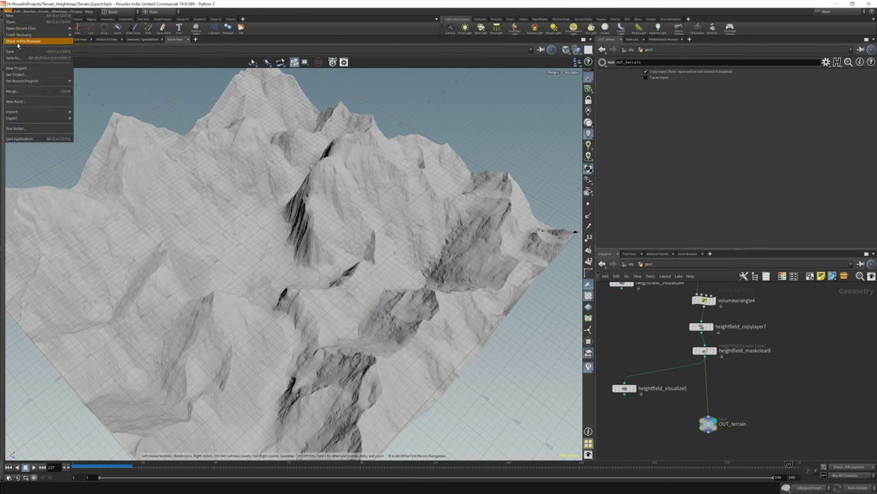
click(20, 50)
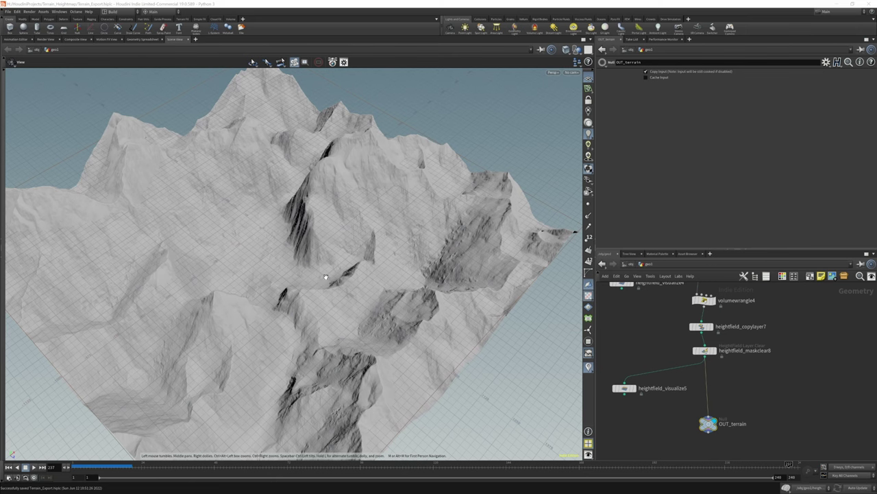
drag(708, 423, 704, 402)
Step: Add a HeightField Output node below heightfield_visualize5
key(Tab)
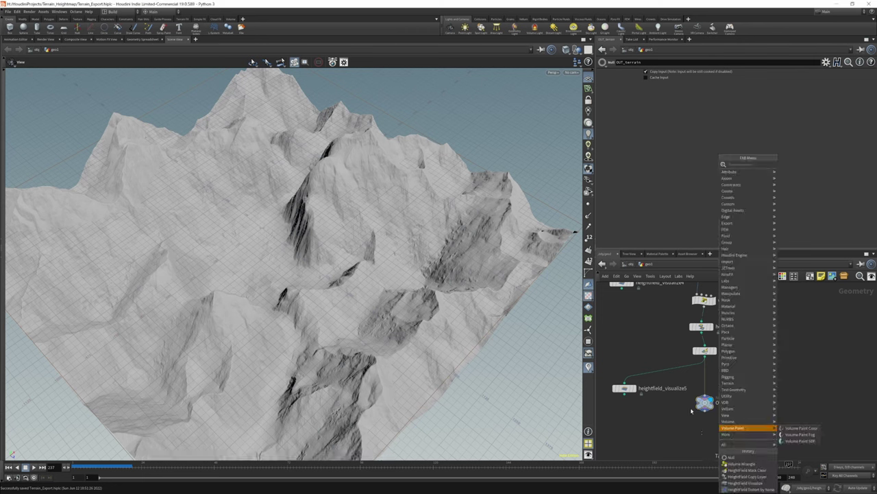
text(height)
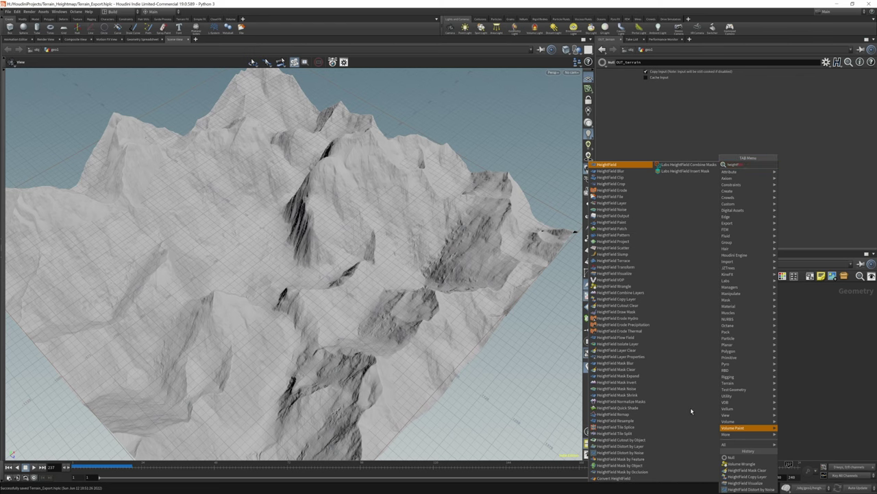
text(field out)
key(Return)
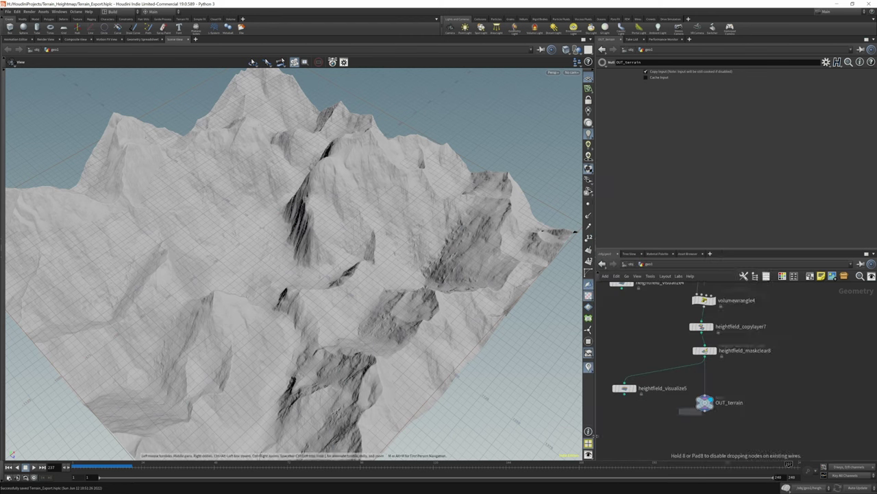
click(621, 430)
click(624, 426)
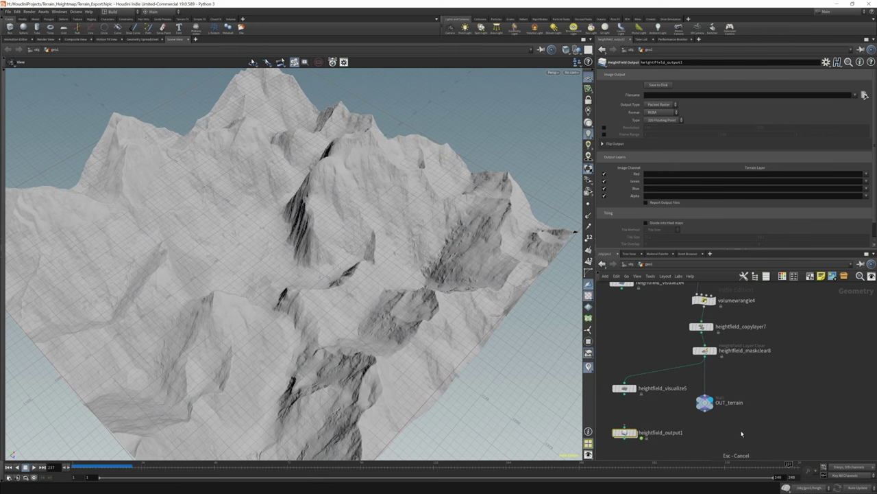
Step: Add a Convert HeightField node below heightfield_visualize5
key(Tab)
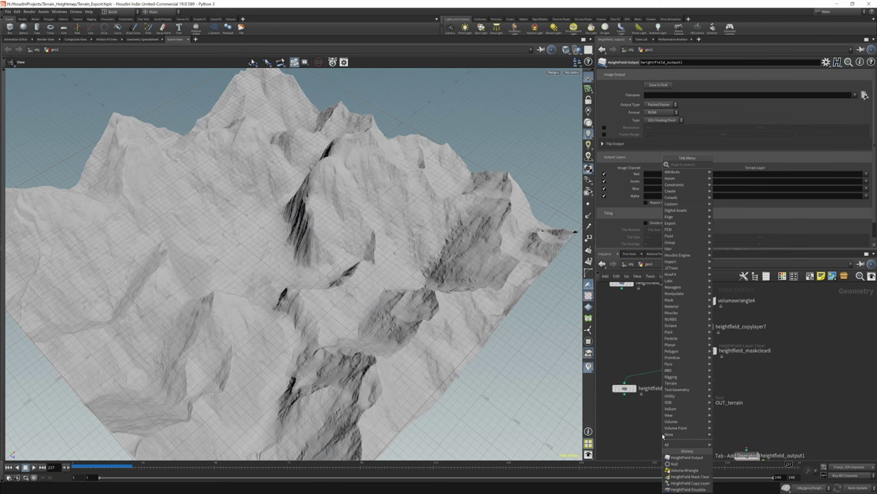
text(convert h)
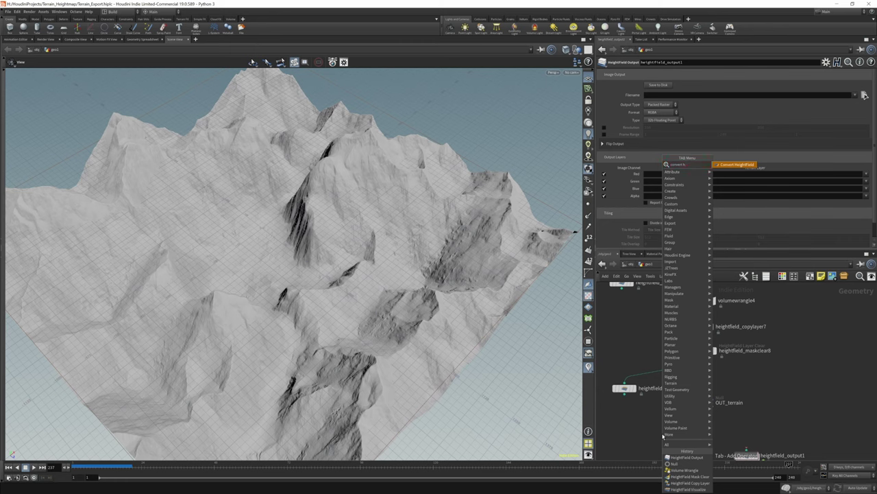
key(Return)
click(638, 427)
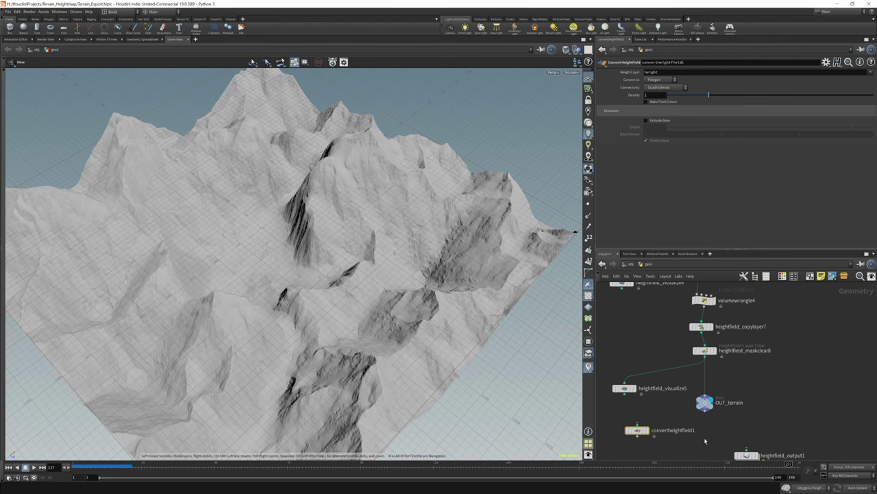
Step: Delete the convertheightfield1 node
middle_drag(705, 441, 723, 379)
click(767, 393)
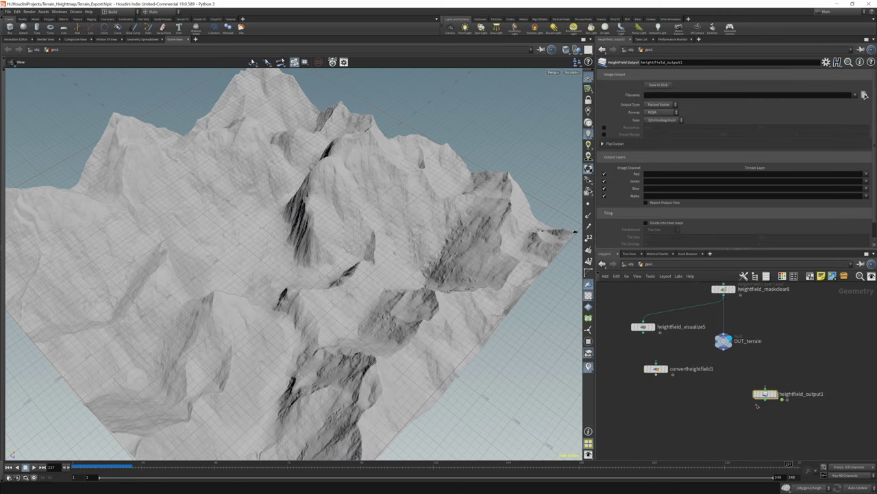
mouse_move(669, 361)
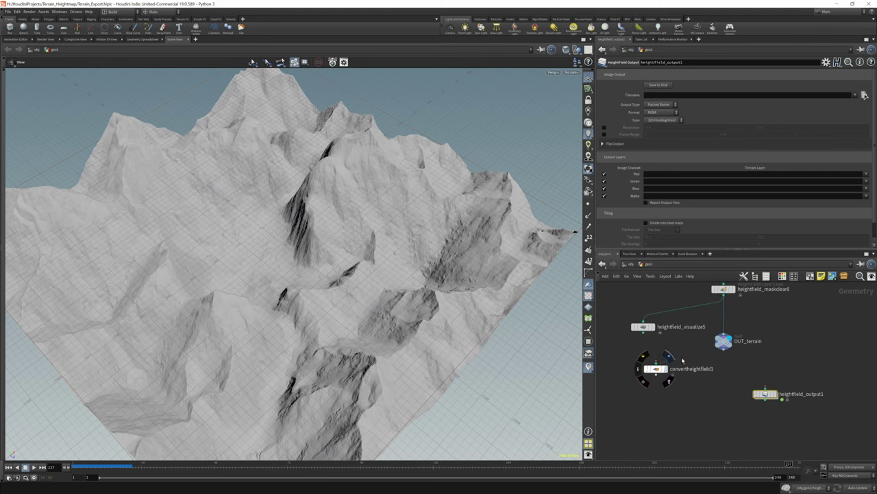
click(656, 372)
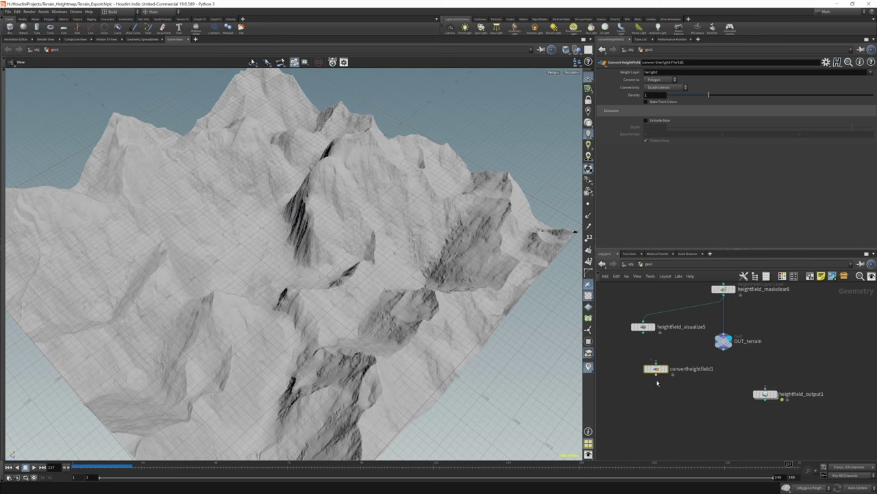
key(Delete)
Step: Connect OUT_terrain to heightfield_output1, place the output node directly beneath it and display it
click(724, 349)
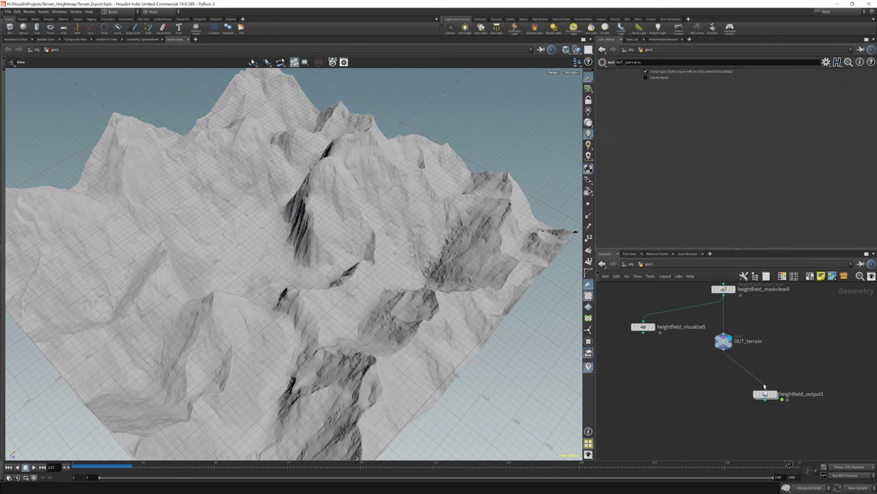
click(765, 389)
drag(780, 397, 739, 377)
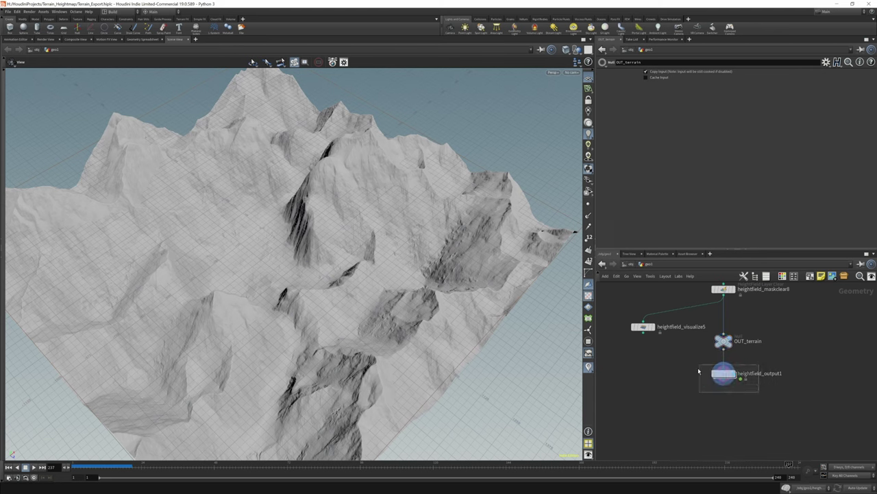
click(727, 375)
Step: Add an empty sticky note in the free space beside the heightfield_copylayer7 and heightfield_maskclear8 nodes
scroll(768, 349, down, 3)
scroll(767, 350, up, 3)
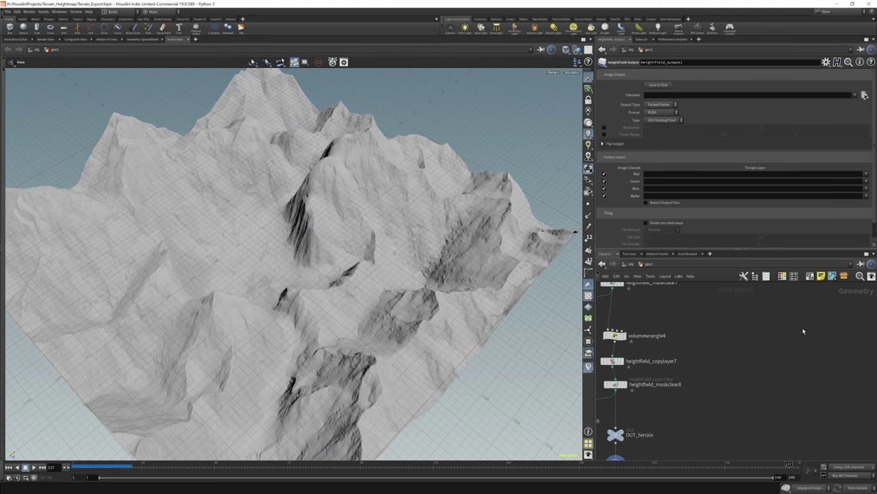
key(shift+p)
drag(769, 348, 754, 403)
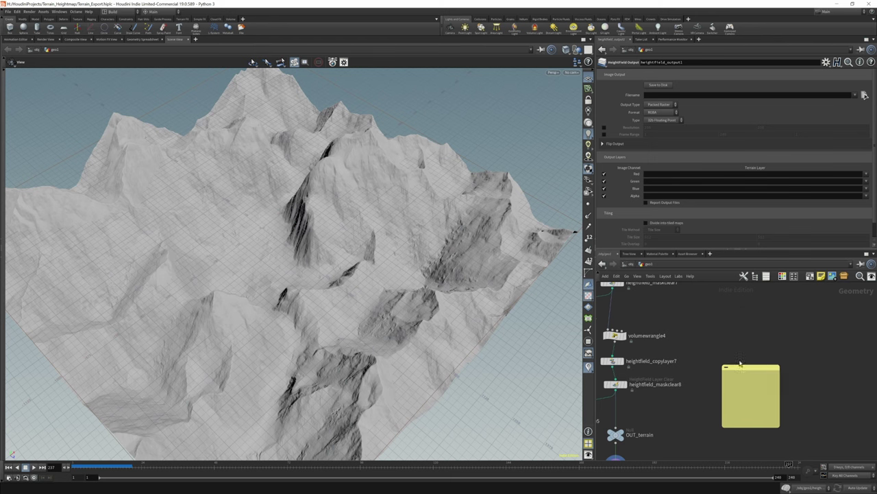
Step: Check the layer names in heightfield_maskclear8's info and list L_snow, L_grass, L_debris and L_groundbase in the sticky note
middle_drag(633, 389, 675, 337)
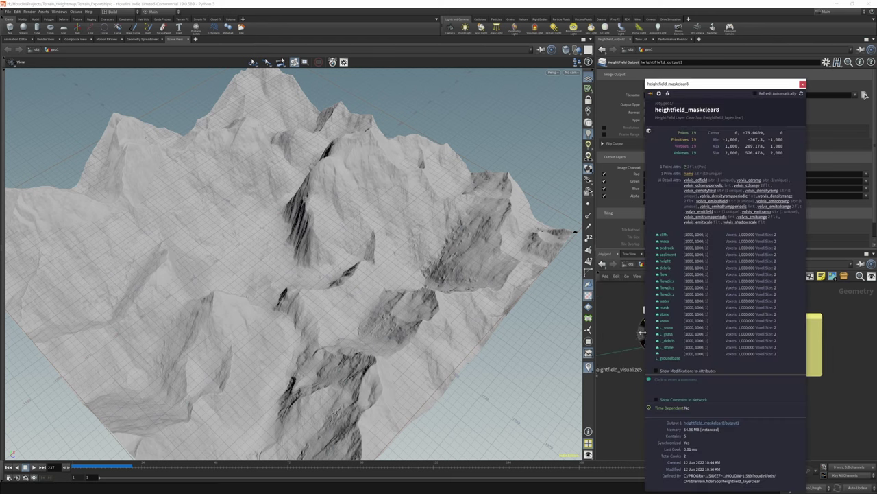
middle_click(672, 333)
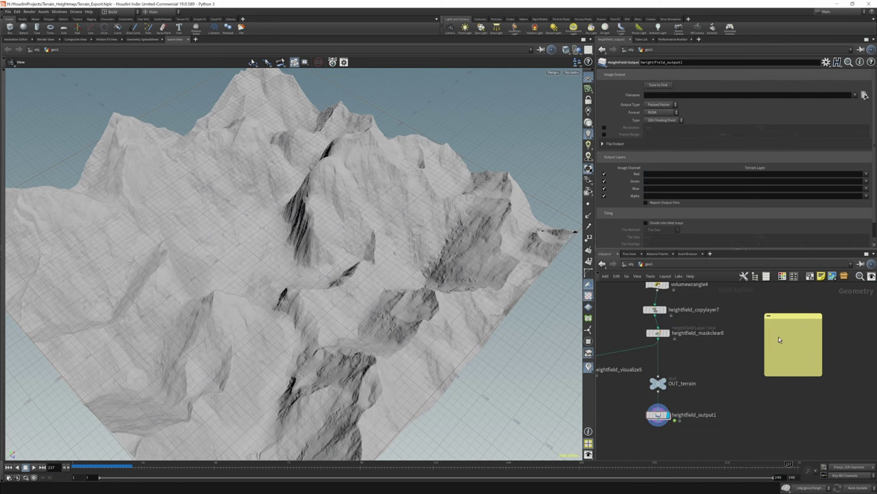
click(794, 340)
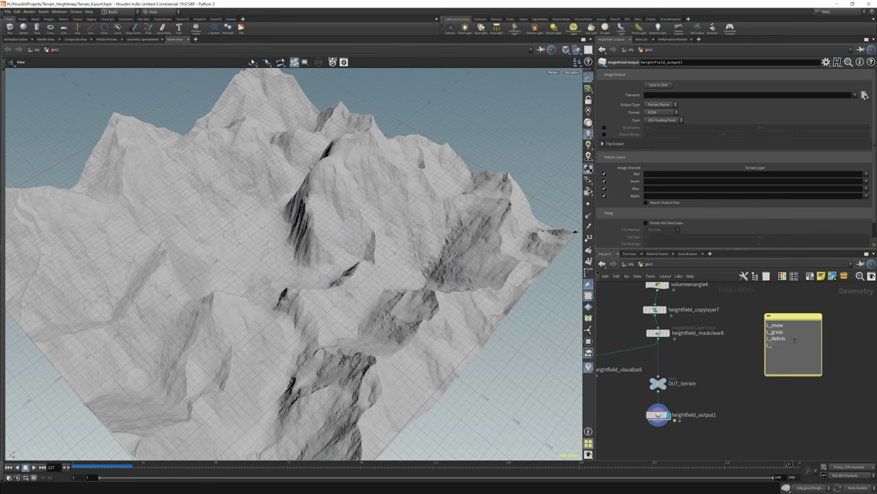
text(ndbase)
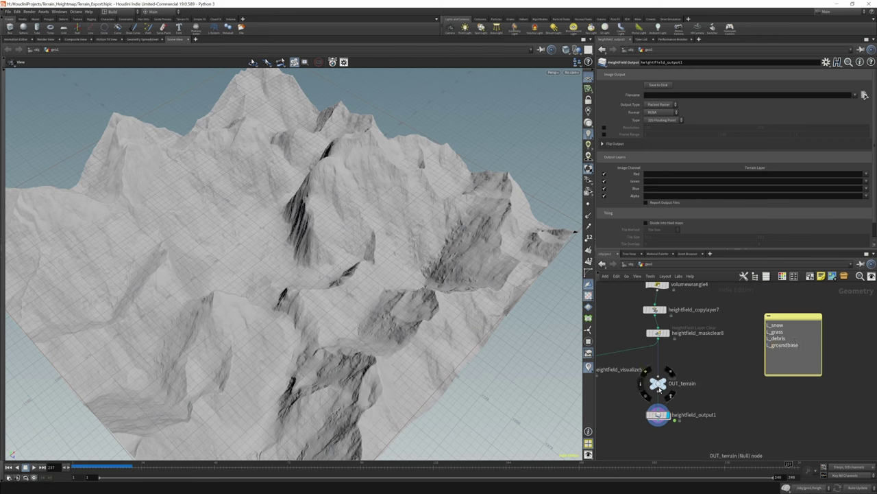
Step: Check the layer names in heightfield_output1's info and add L_stone to the sticky note's list
click(643, 416)
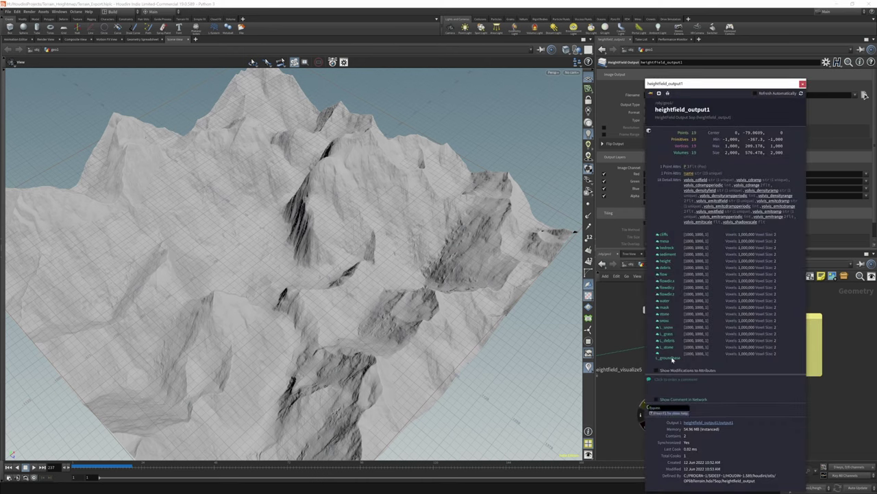
click(806, 340)
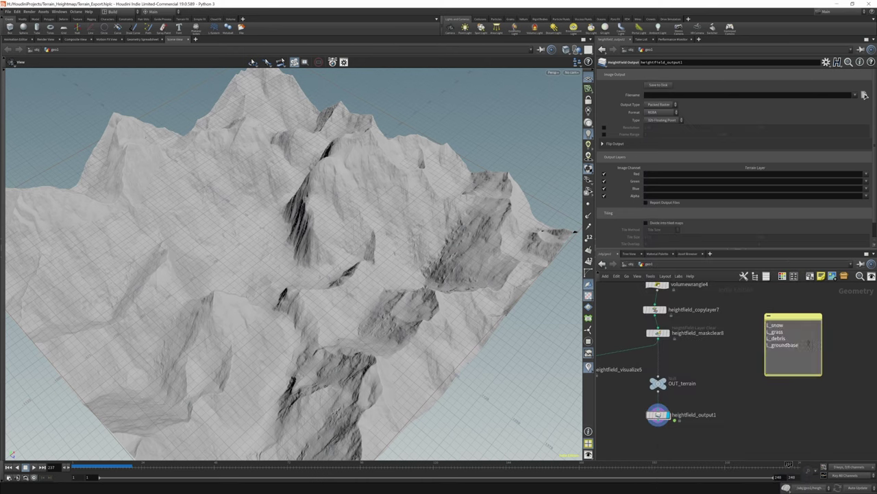
key(Return)
text(L_stone)
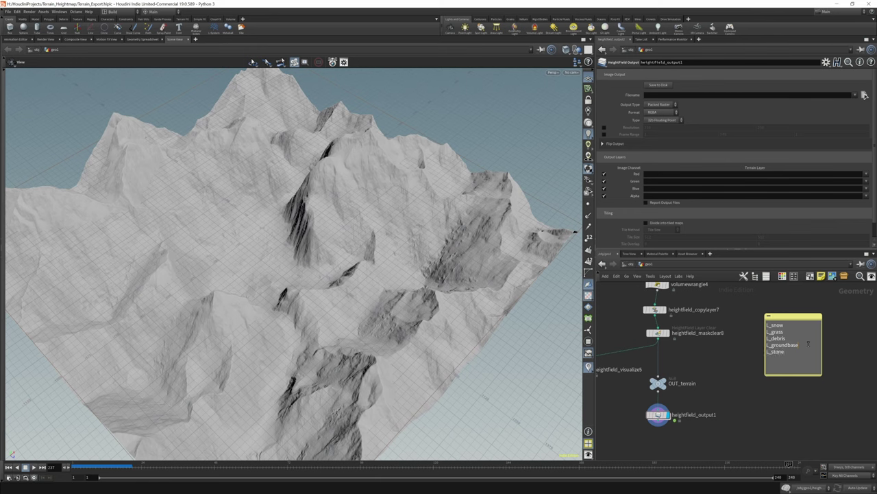
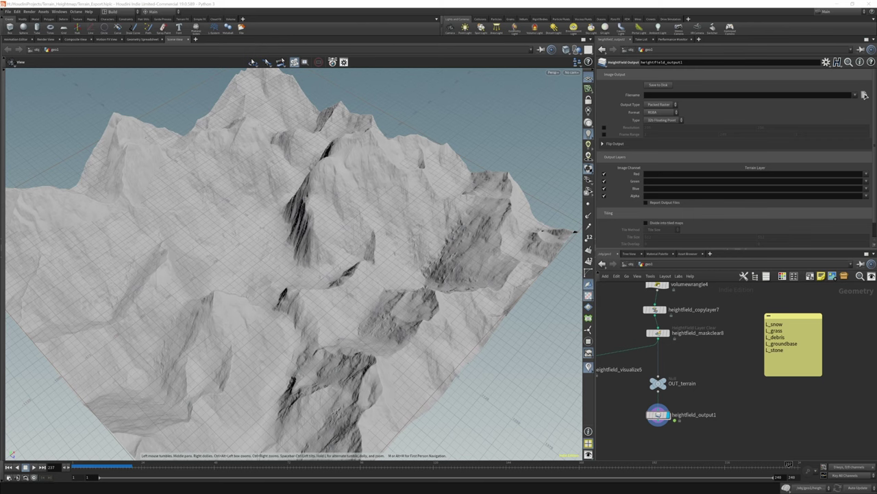
Step: Look up the 2017 x 2017 entry among the recommended landscape sizes in the browser's Unreal Landscape Technical Guide, then return to Houdini
key(alt+Tab)
drag(147, 146, 346, 1)
scroll(368, 337, down, 7)
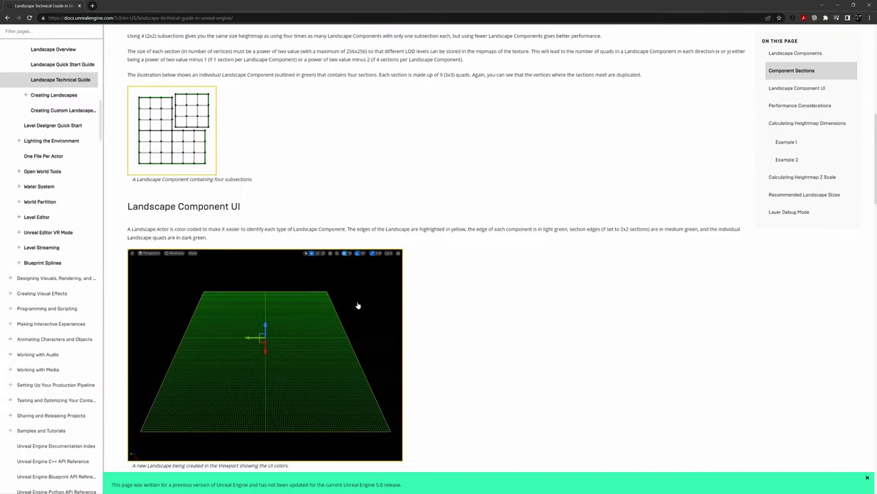
scroll(363, 336, down, 1)
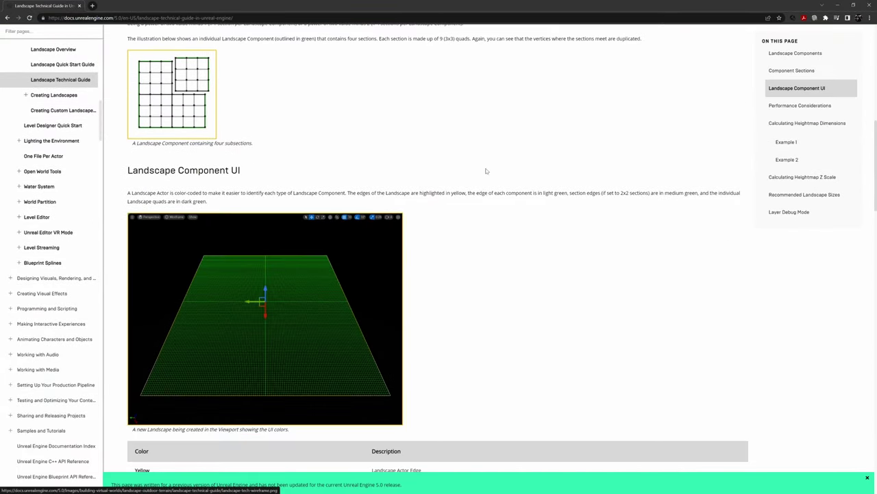
scroll(486, 170, down, 20)
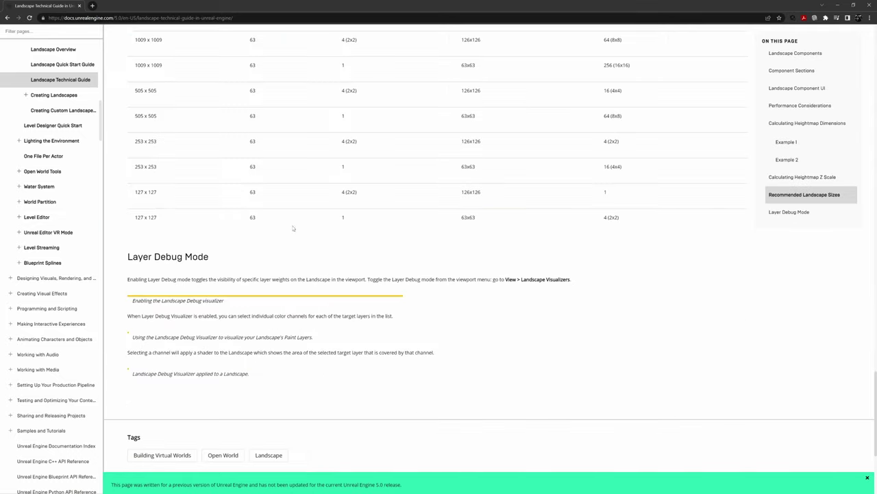
scroll(343, 206, up, 3)
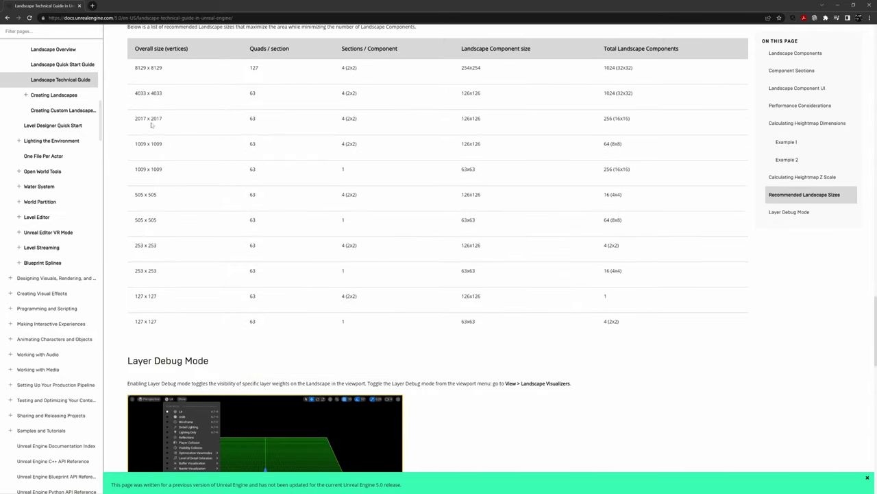
drag(135, 119, 174, 122)
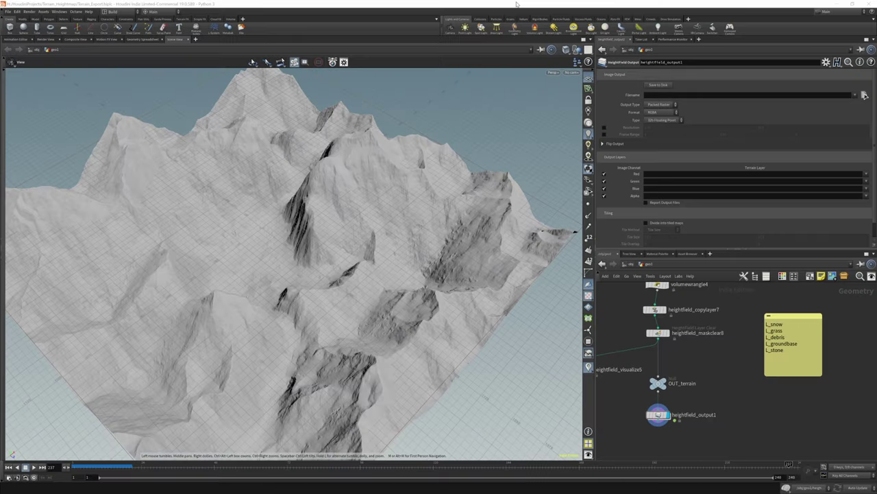
click(840, 6)
Step: Rename the heightfield_output1 node as H_OUT_height
double_click(692, 415)
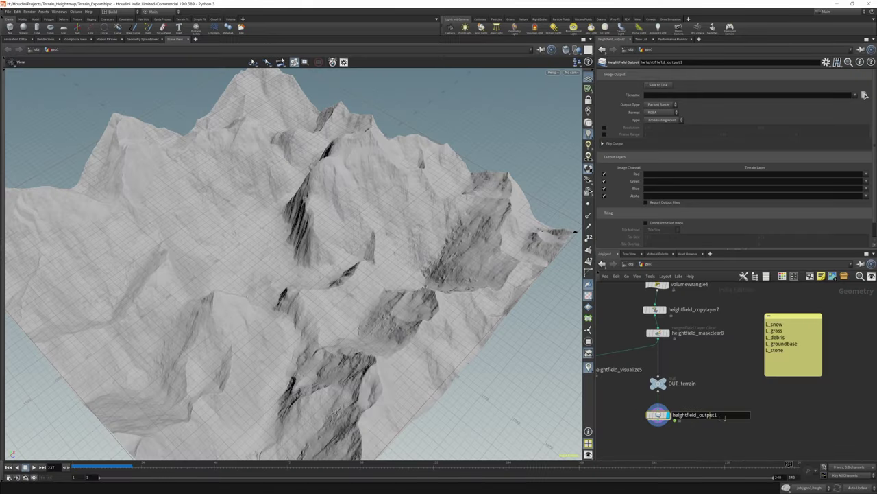
text(H)
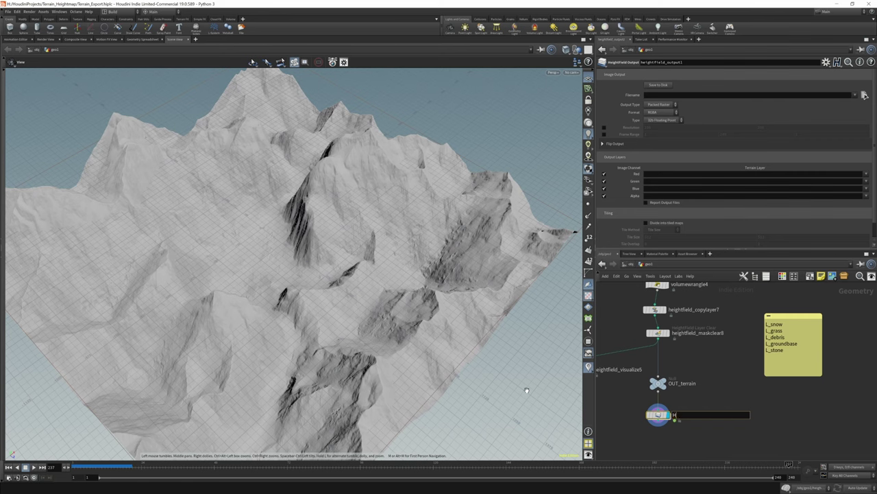
text(_OUT_height)
key(Return)
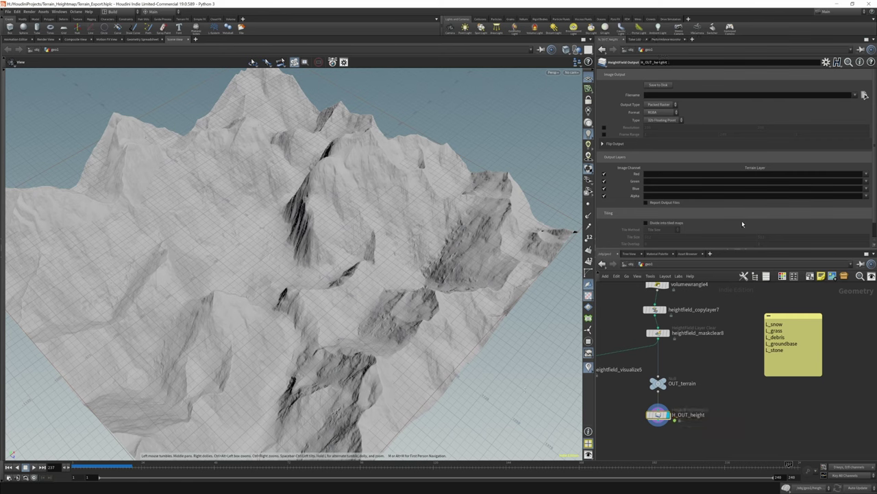
Step: Set H_OUT_height's output filename to $HIP/export/heightfield/H_$OS.png
click(855, 96)
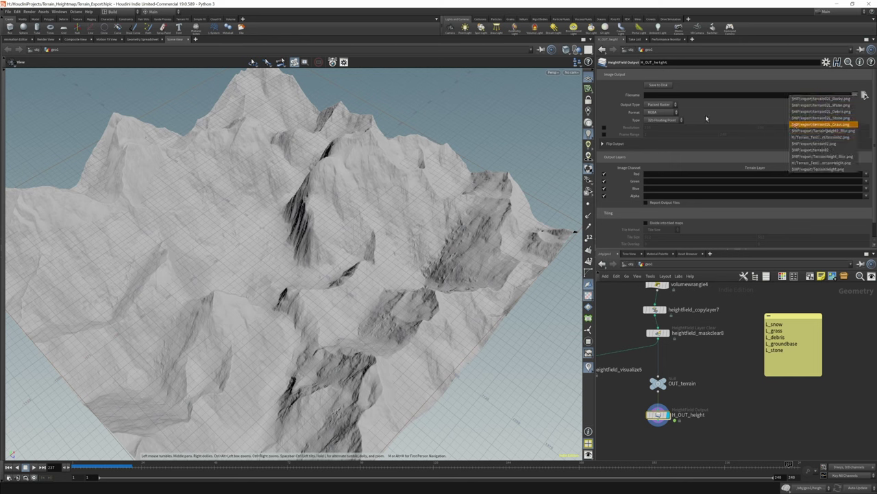
click(719, 94)
click(766, 96)
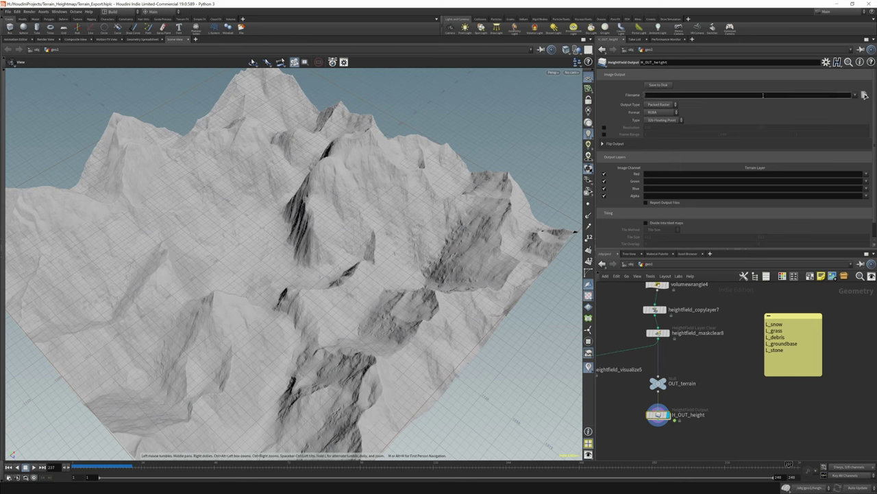
text($HIP)
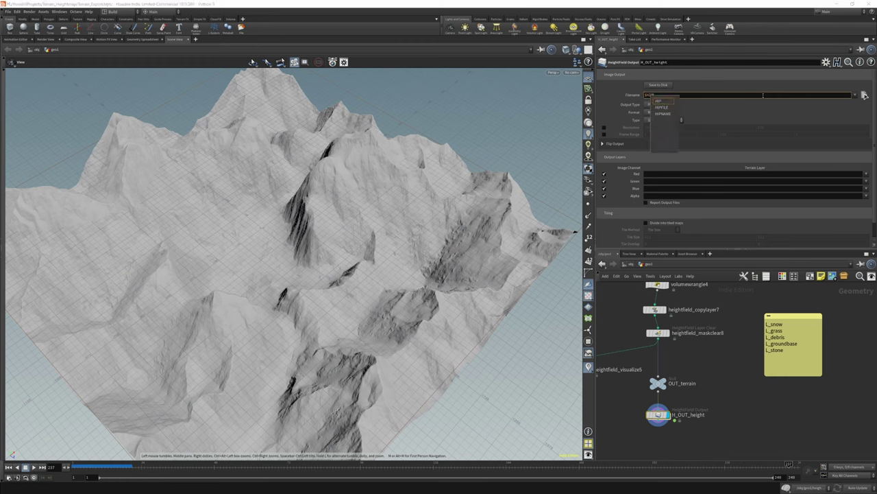
text(/)
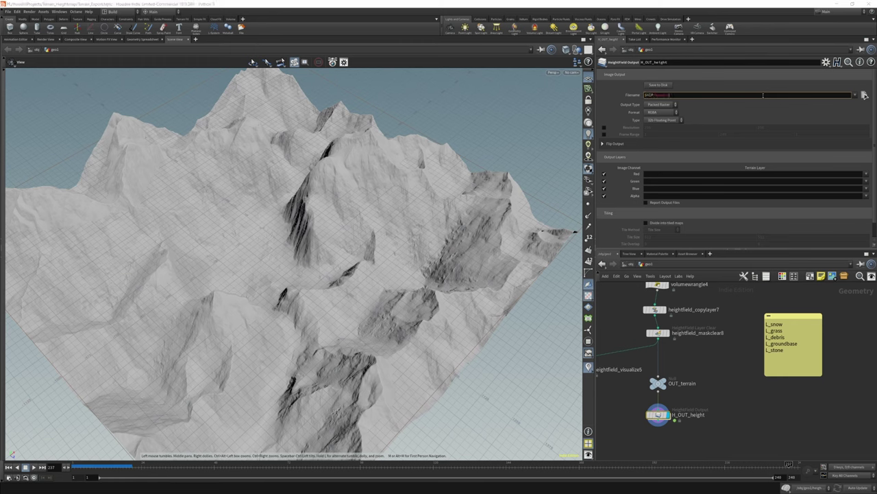
text(export/height$F4.jpg)
key(BackSpace)
key(BackSpace)
text($OS)
Step: Set H_OUT_height's image type to 16b Floating Point and its format to Single Channel, with L_snow as the red terrain layer
click(658, 121)
click(666, 139)
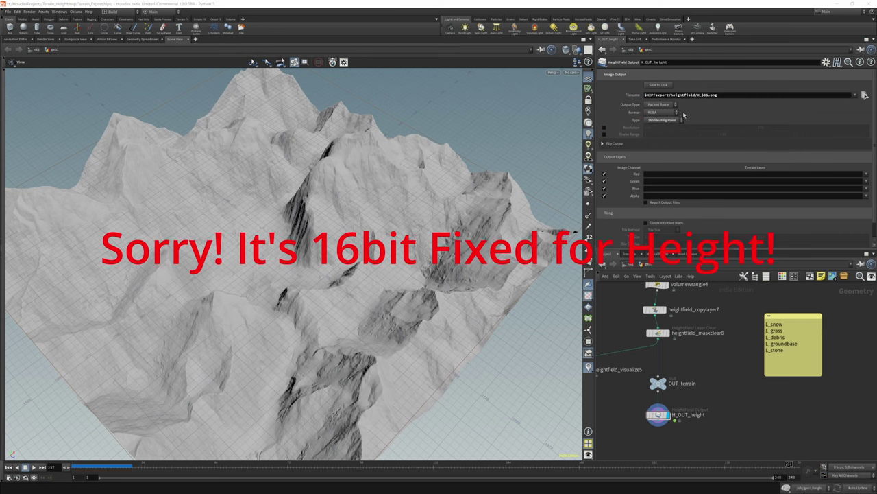
click(671, 105)
click(660, 108)
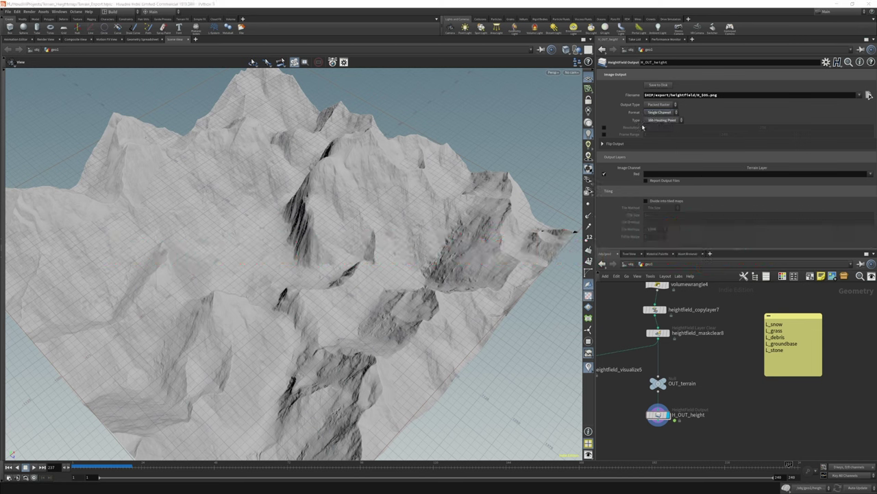
click(873, 176)
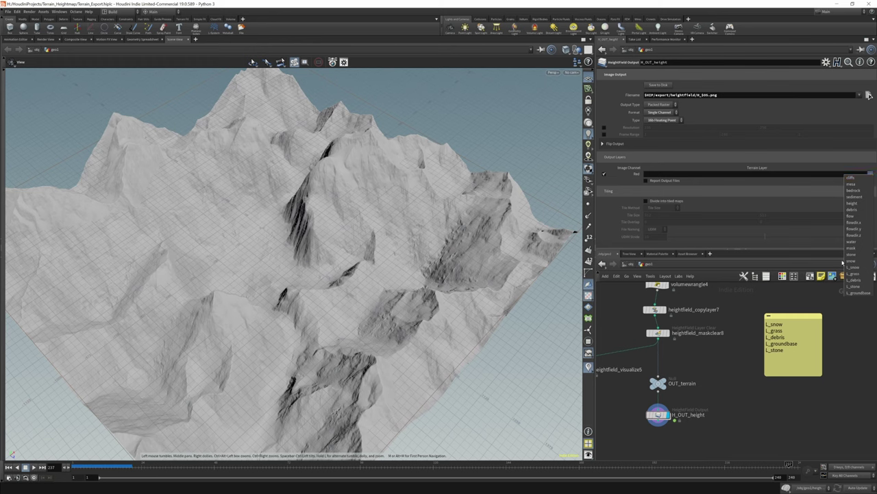
click(853, 267)
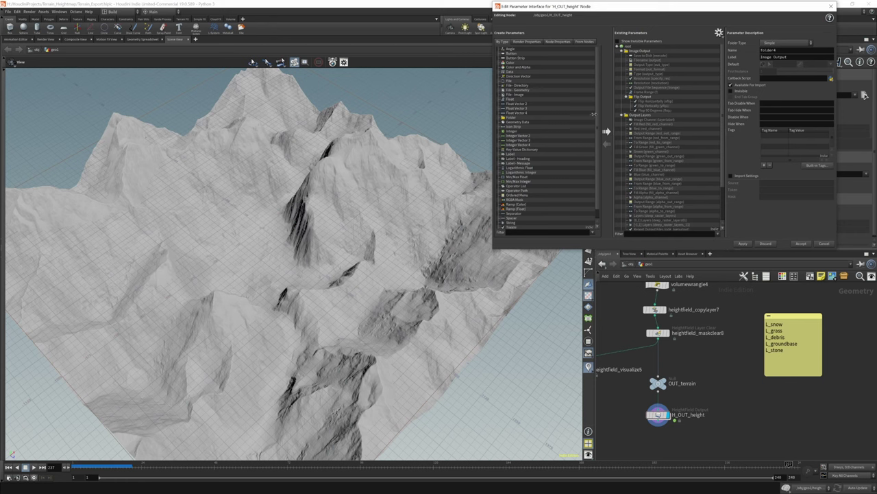
Step: Replace $OS in H_OUT_height's filename with a reference to the red layer parameter, `chs("red_channel")`
drag(594, 114, 596, 131)
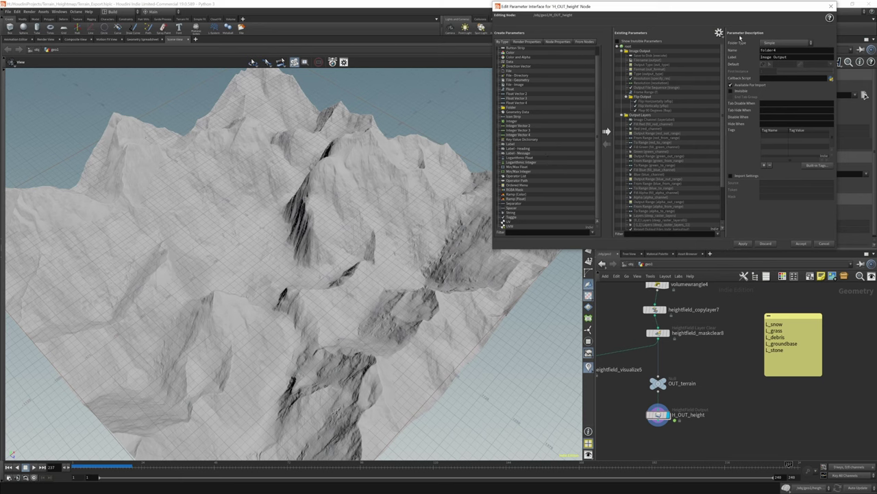
click(831, 7)
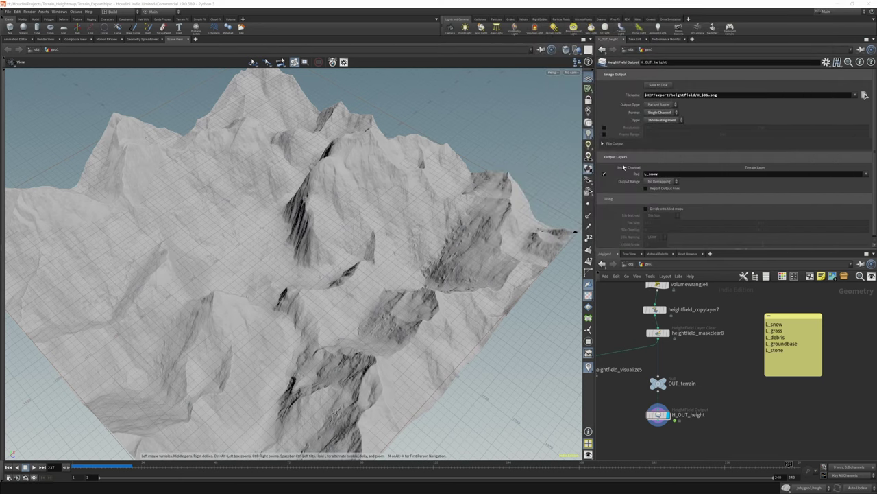
right_click(638, 177)
click(658, 215)
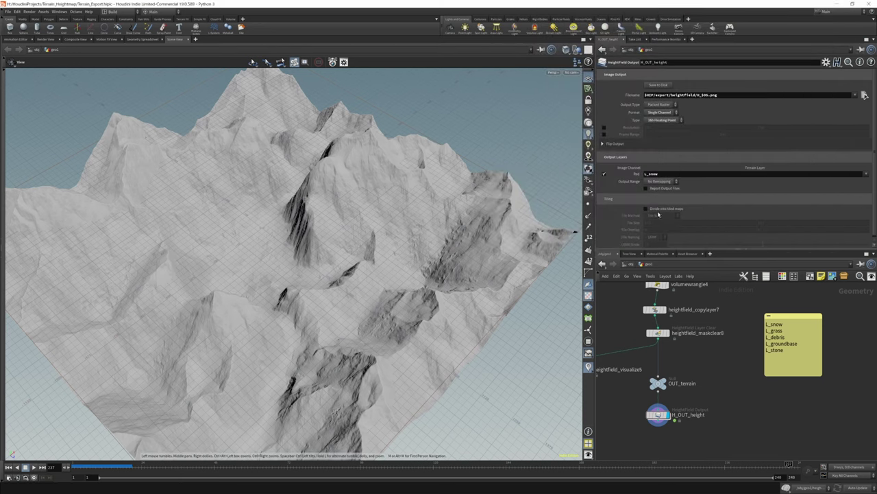
drag(708, 96, 701, 96)
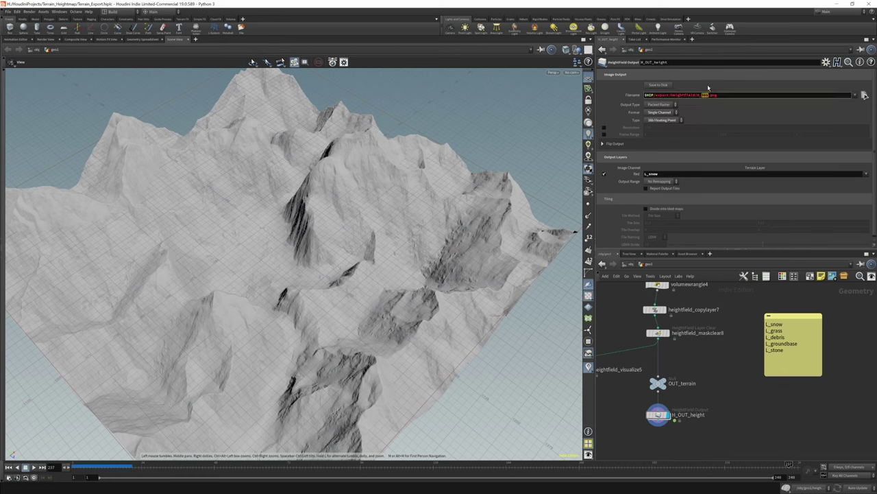
right_click(709, 94)
click(727, 164)
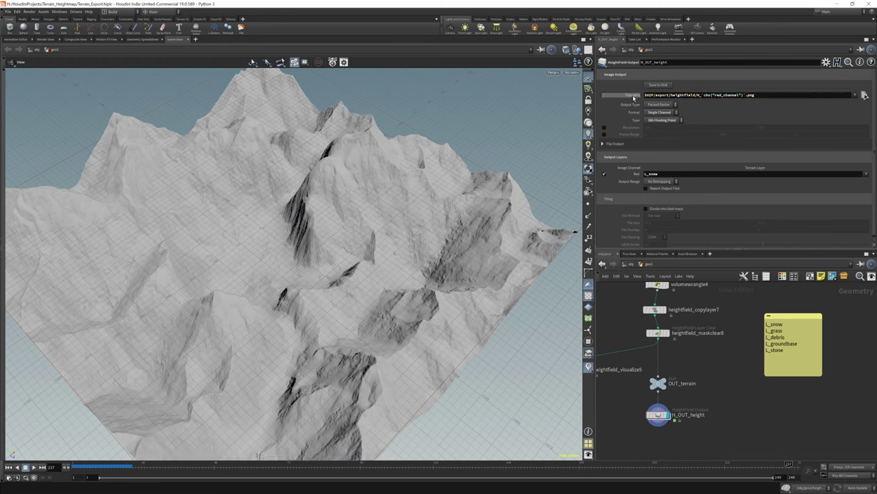
Step: Save the scene file and check the evaluated path of H_OUT_height's filename
mouse_move(634, 97)
click(9, 12)
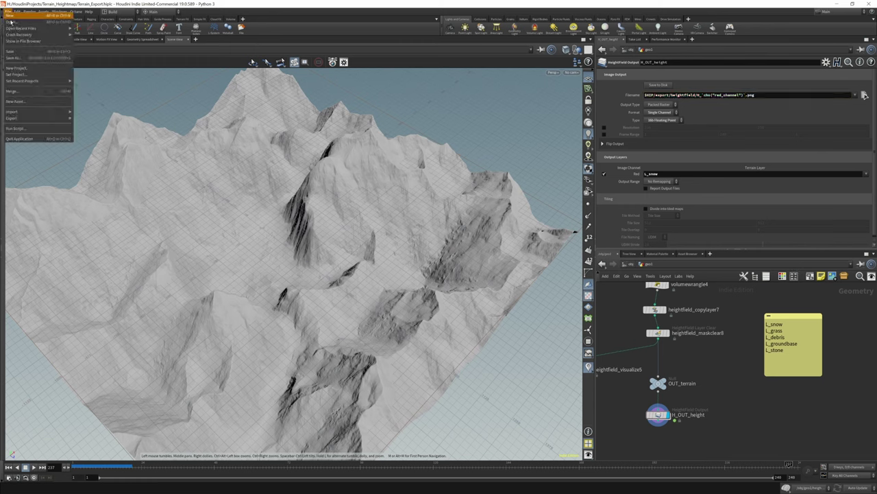
click(18, 51)
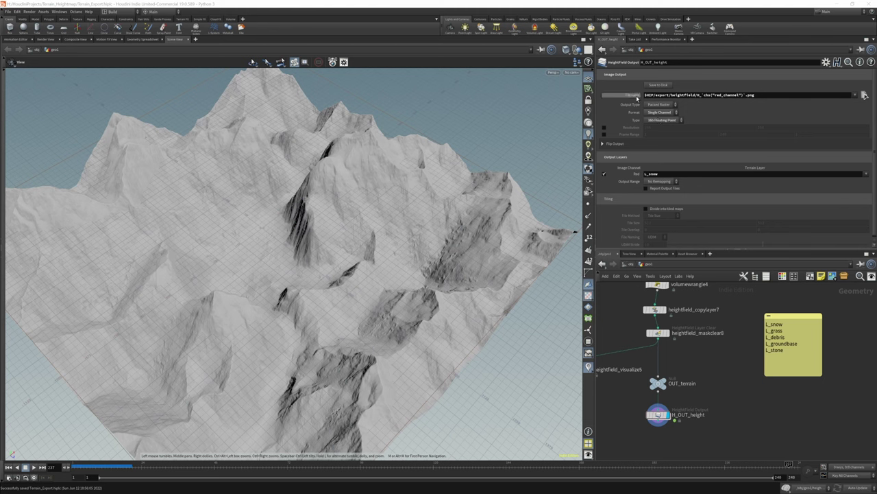
click(634, 96)
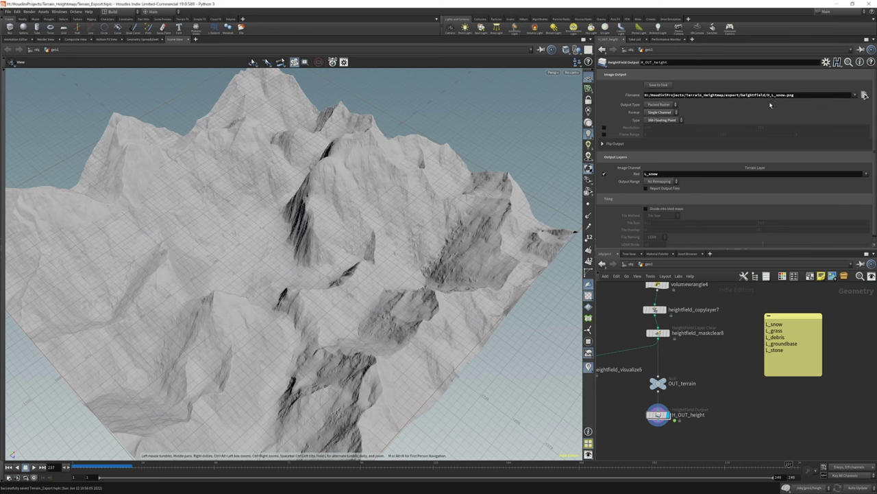
click(632, 96)
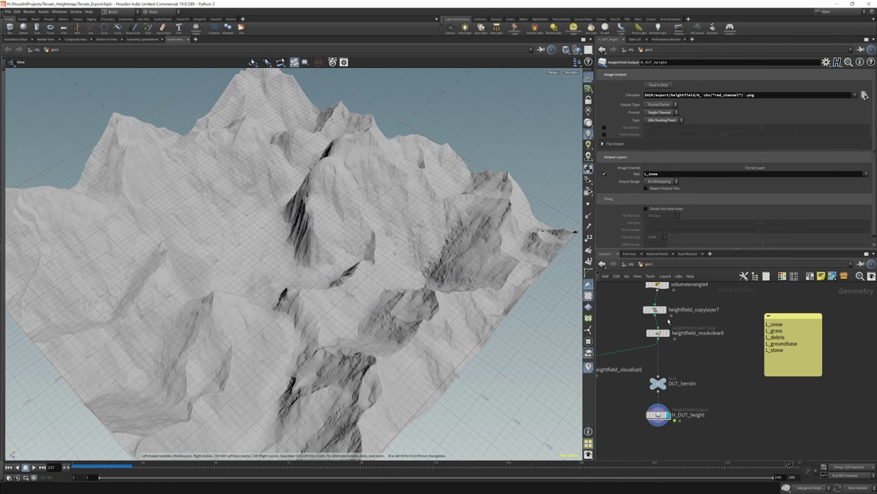
Step: Enable the resolution override on H_OUT_height and add a null node named CTRL beneath the sticky note
click(604, 128)
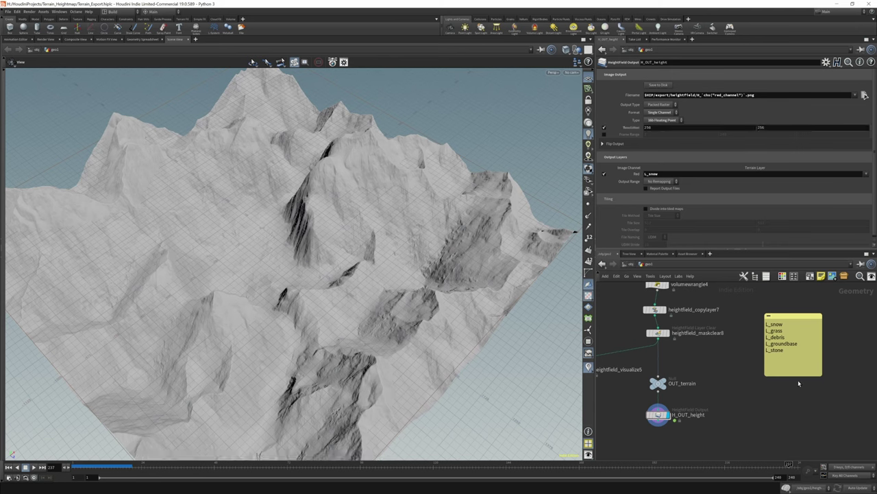
key(Tab)
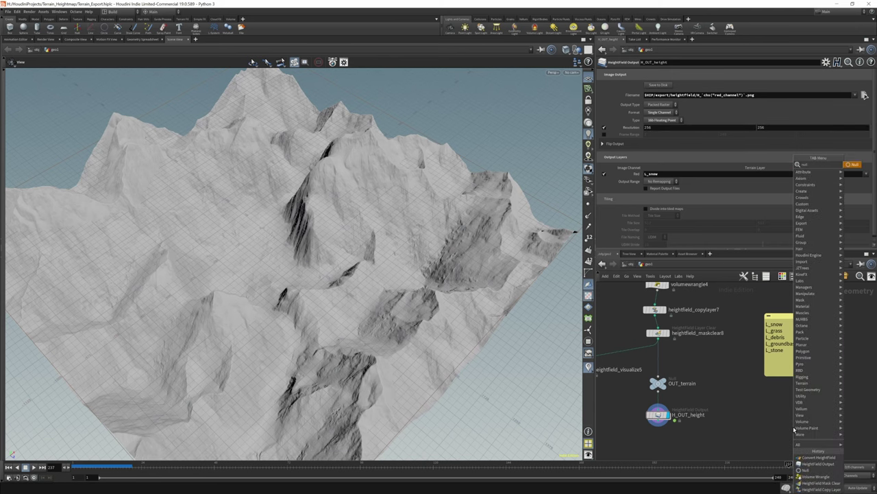
text(null)
key(Return)
click(792, 426)
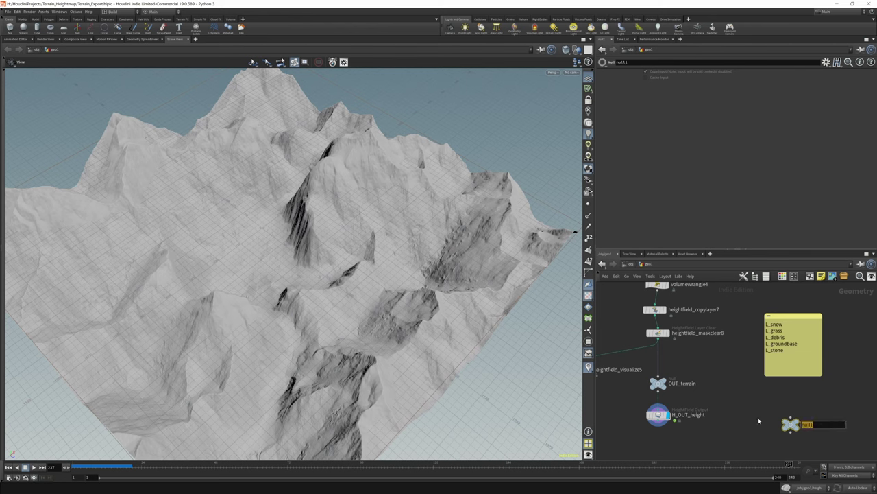
text(CTRL)
key(Return)
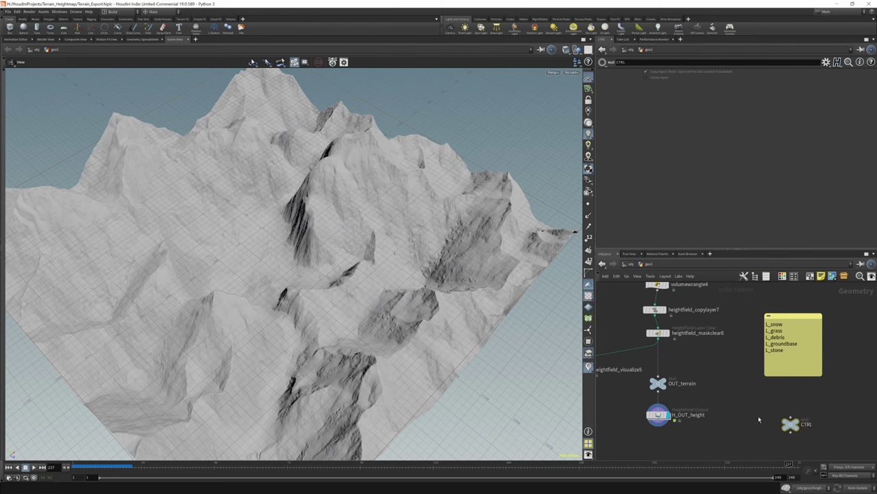
Step: Add an integer parameter to the CTRL null, labelled Resolution and named res, and set it to 2017
click(826, 62)
click(788, 72)
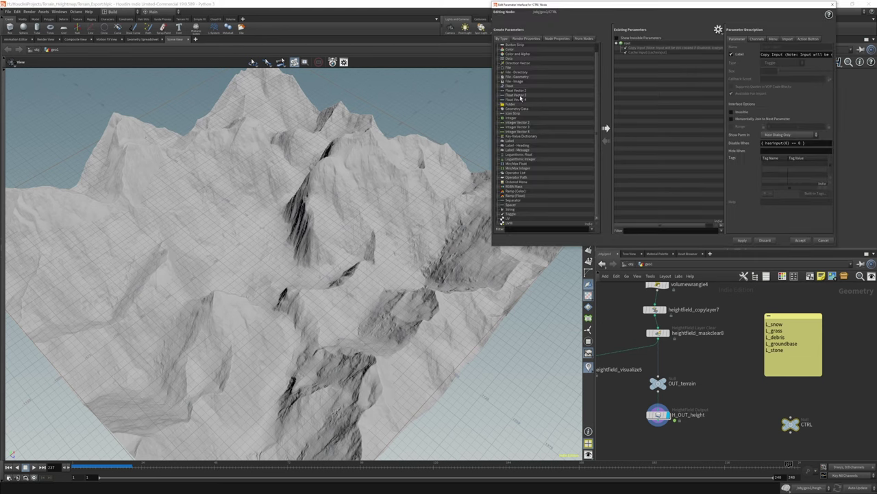
drag(515, 117, 628, 58)
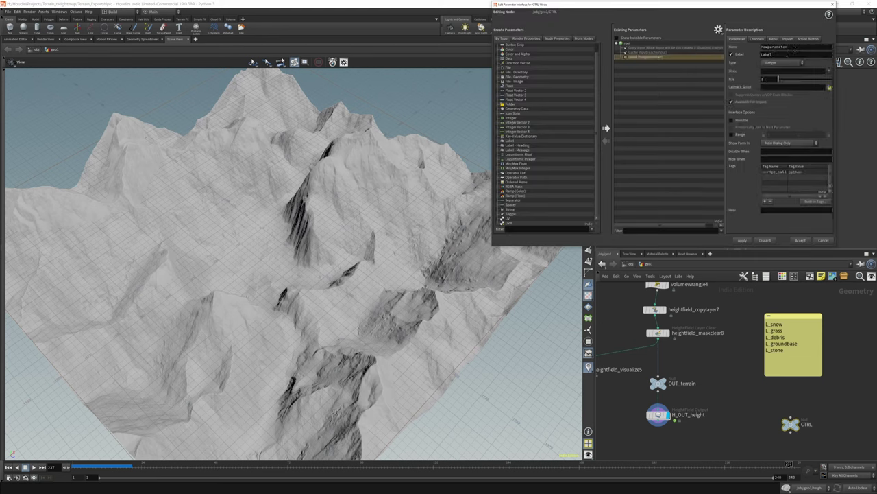
text(Resolution)
double_click(793, 47)
text(res)
click(807, 238)
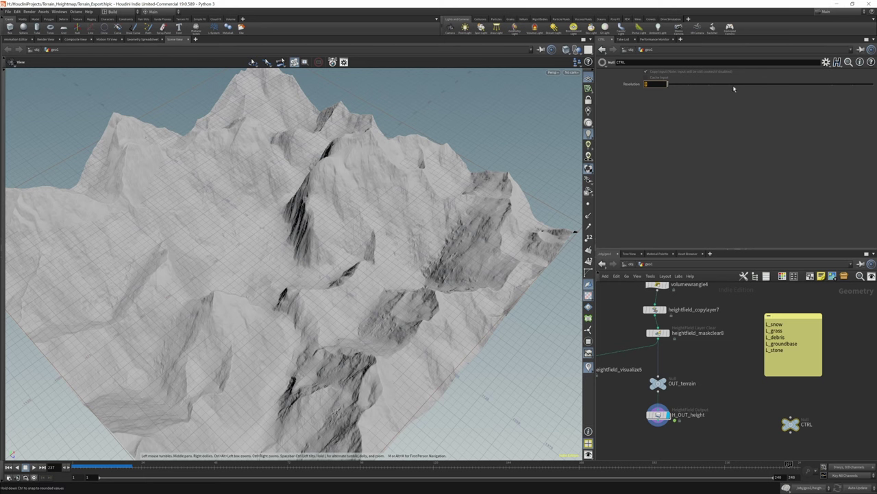
click(837, 6)
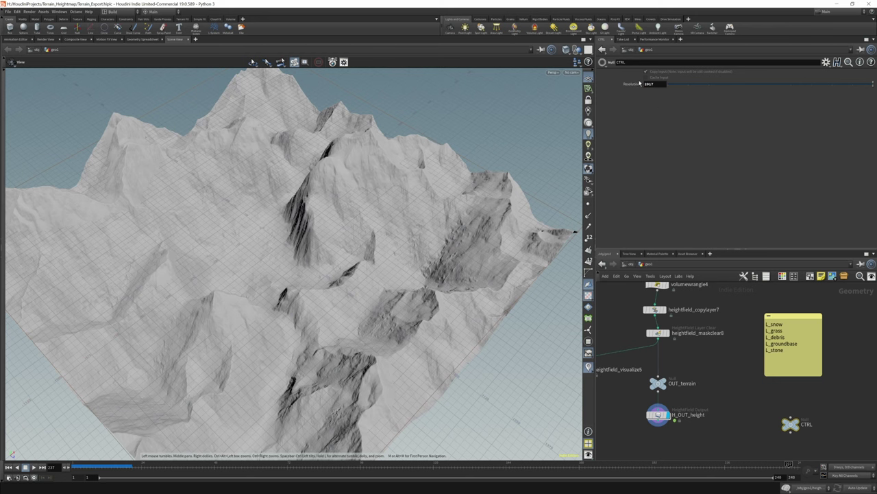
Step: Link both resolution values of H_OUT_height to CTRL's Resolution parameter as relative references
right_click(638, 84)
click(654, 124)
click(696, 414)
right_click(651, 128)
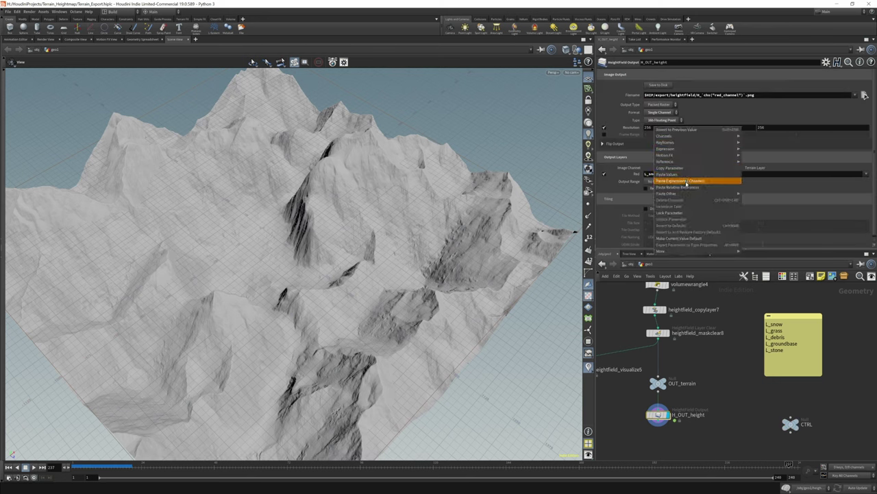
click(713, 184)
right_click(780, 128)
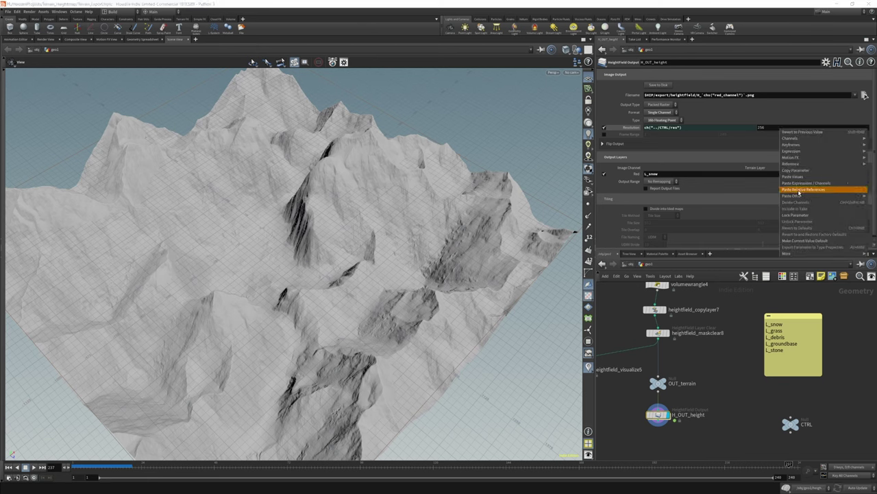
click(798, 189)
click(628, 127)
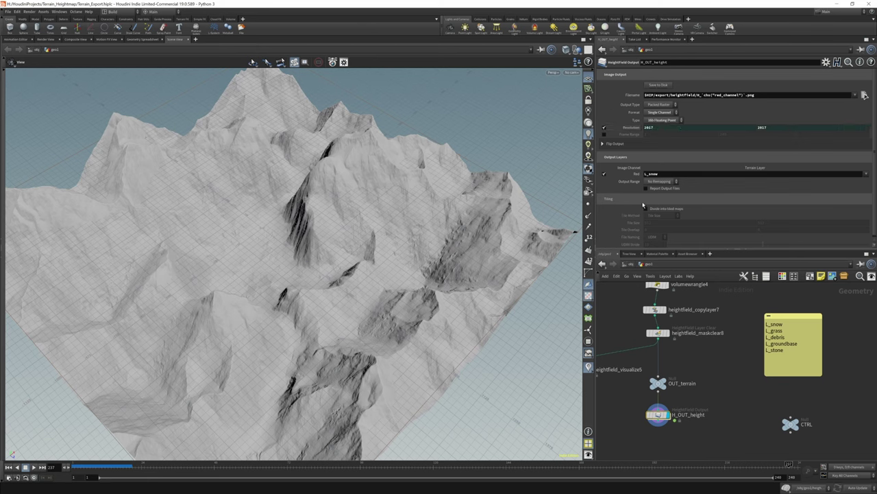
click(650, 181)
click(651, 173)
click(866, 176)
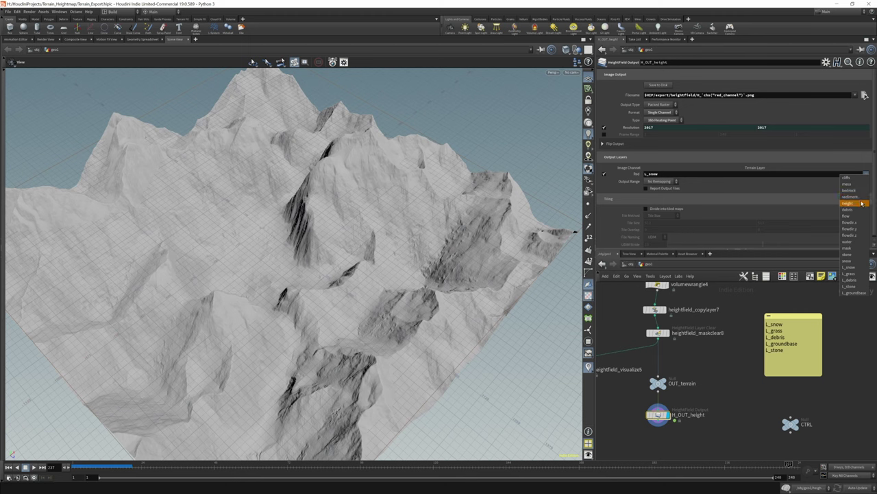
key(Escape)
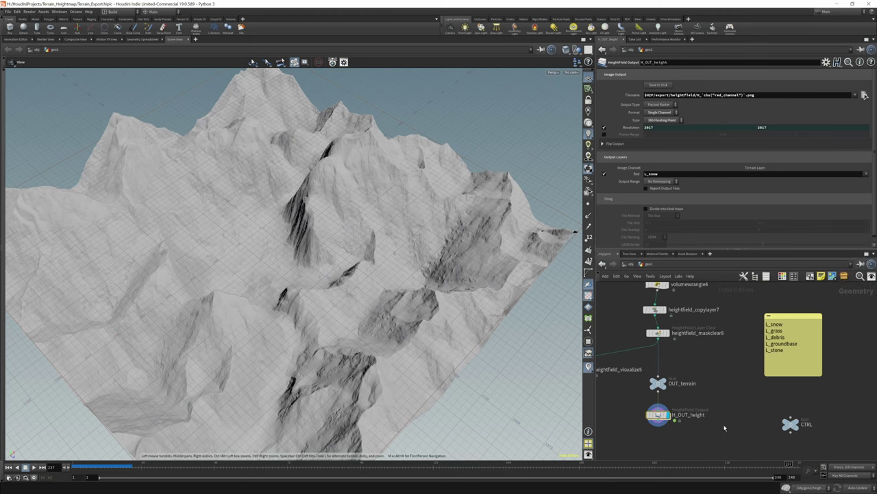
Step: Insert a HeightField Remap node between OUT_terrain and H_OUT_height
scroll(724, 427, down, 1)
drag(684, 375, 687, 410)
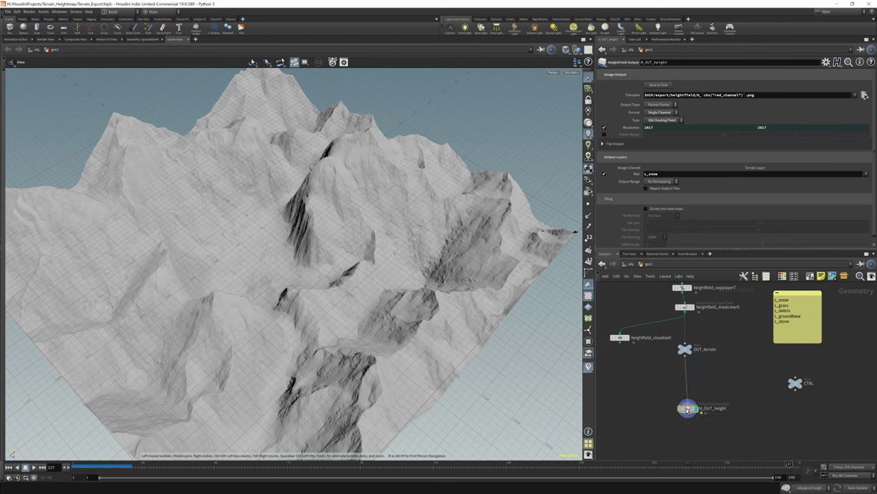
key(Tab)
text(height rema)
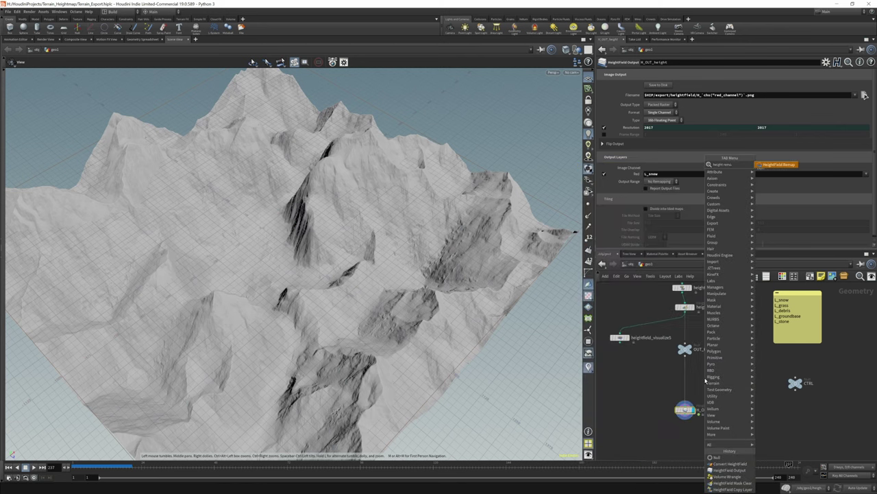
key(Return)
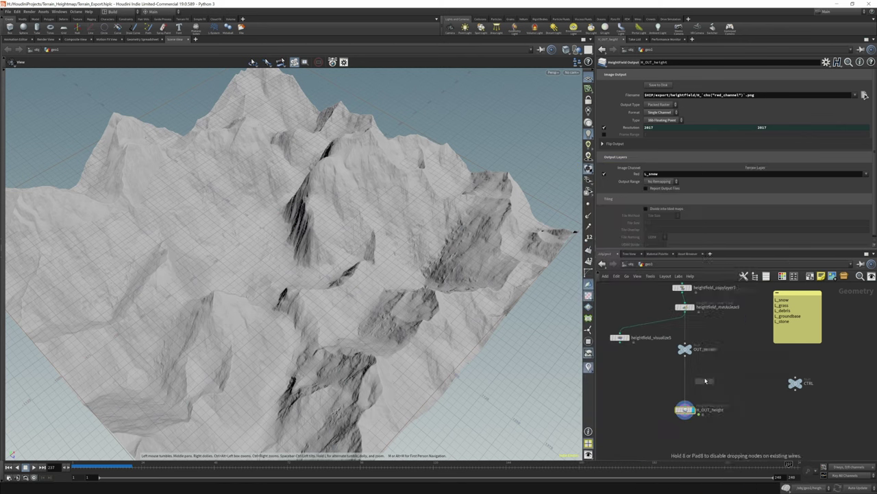
click(686, 384)
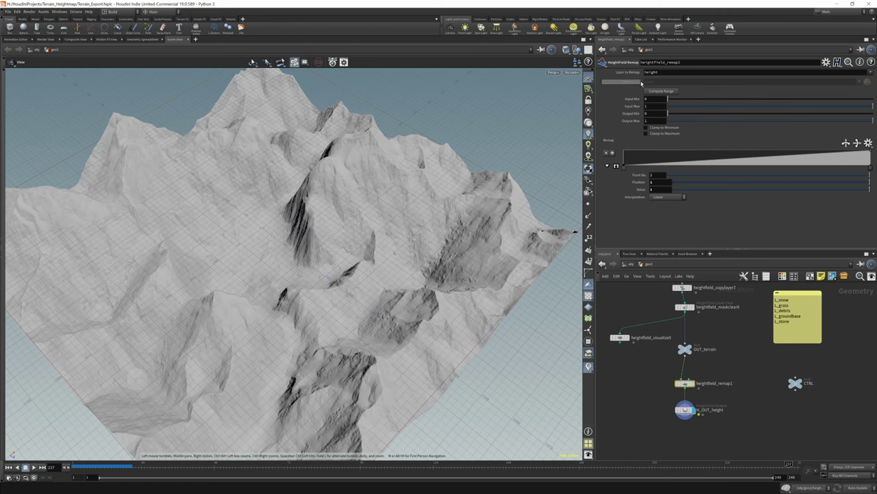
Step: Compute the input range of the height remap and set its output minimum to 0 and output maximum to 1
click(662, 91)
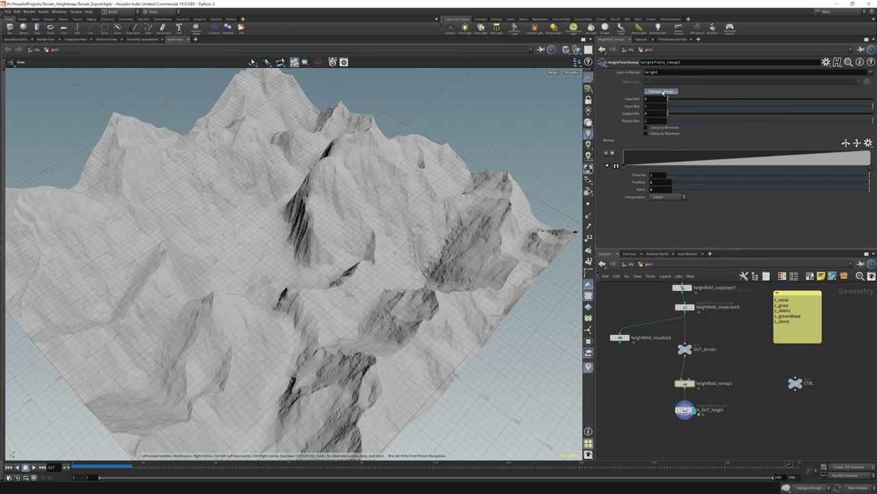
double_click(656, 113)
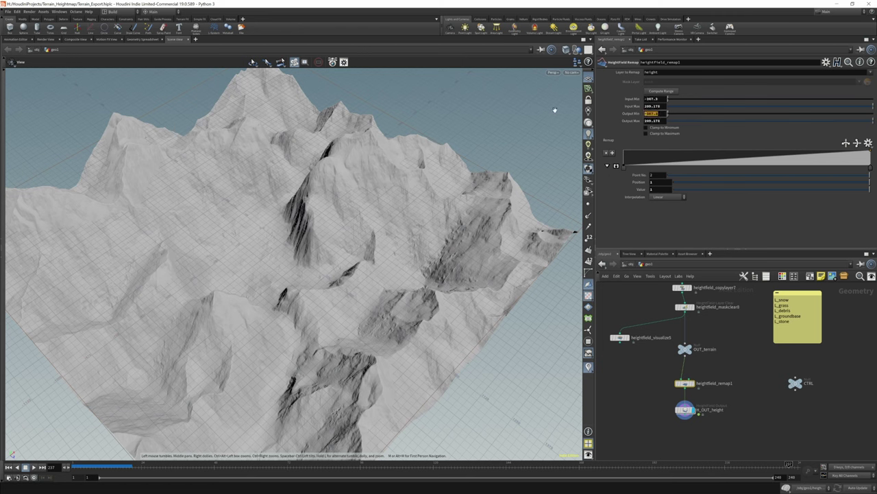
text(0)
key(Return)
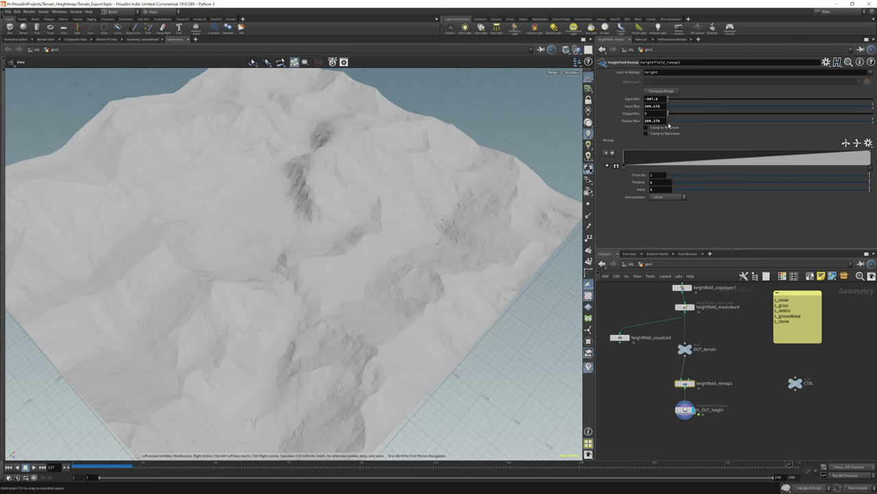
key(Tab)
text(1)
key(Return)
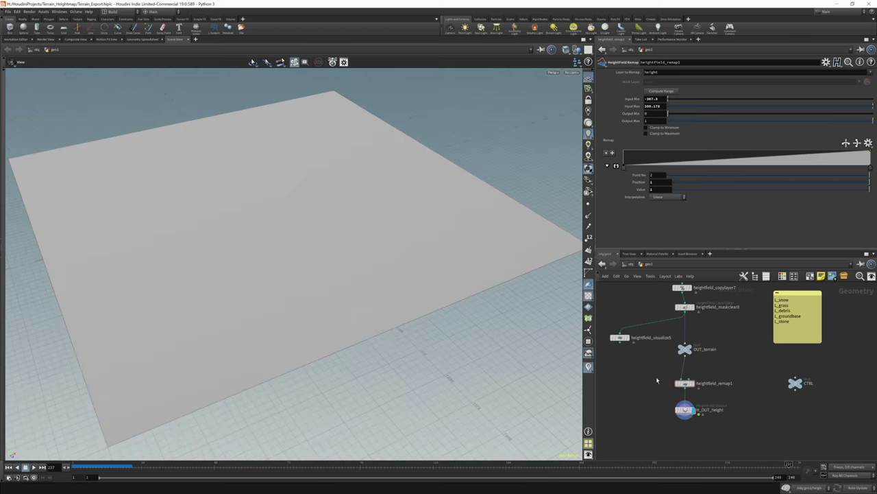
Step: Move the remap and H_OUT_height nodes together beneath heightfield_visualize5 to form a separate branch
drag(656, 380, 706, 427)
drag(684, 383, 619, 379)
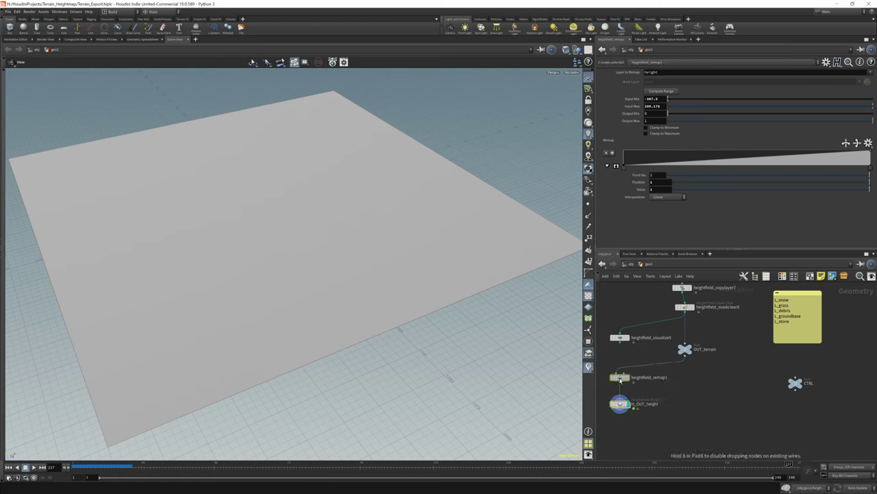
click(641, 384)
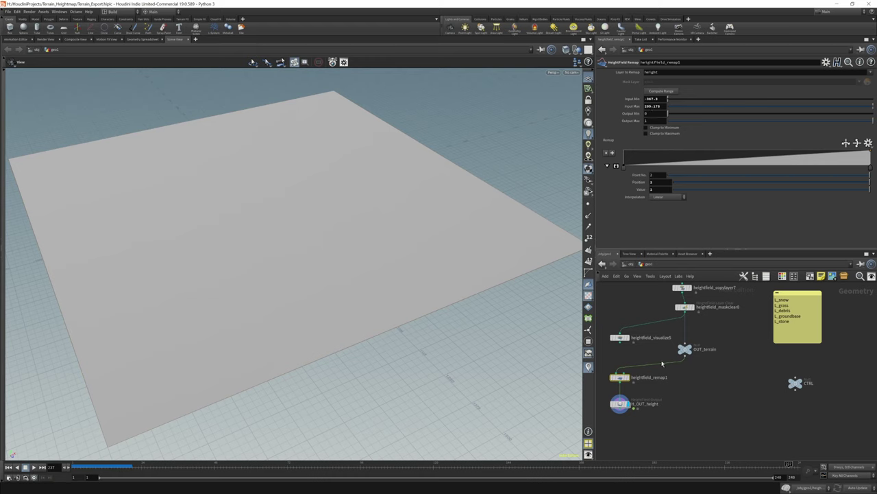
Step: Set H_OUT_height's red terrain layer to height and check its evaluated filename
click(620, 403)
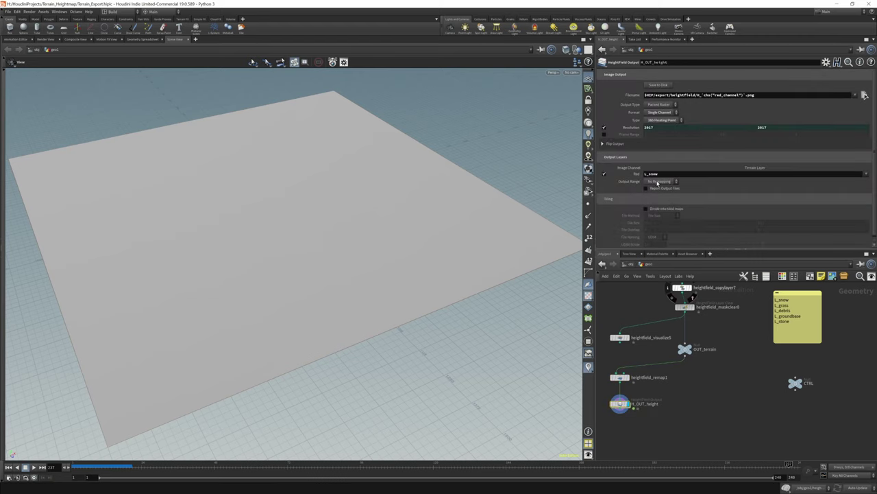
click(866, 173)
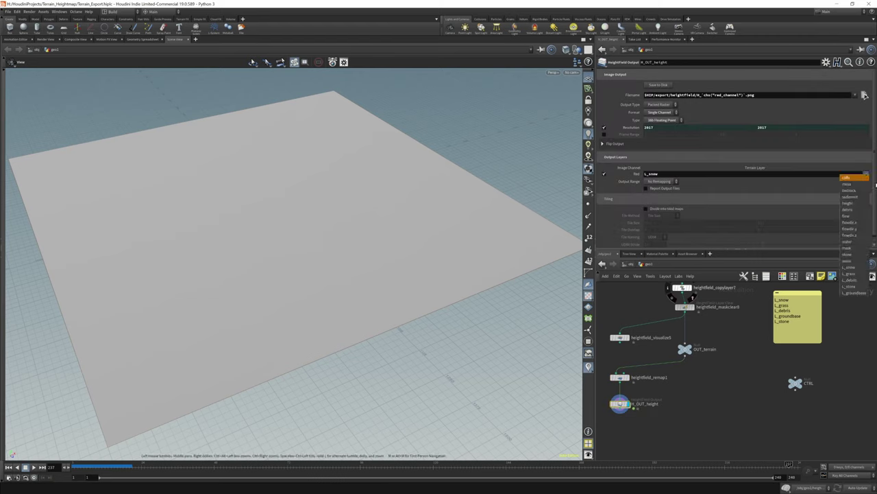
click(849, 203)
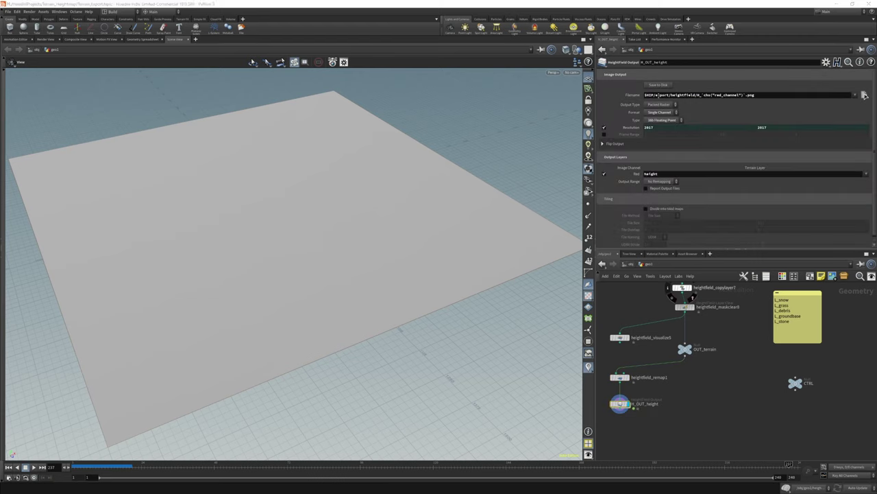
click(632, 96)
click(633, 97)
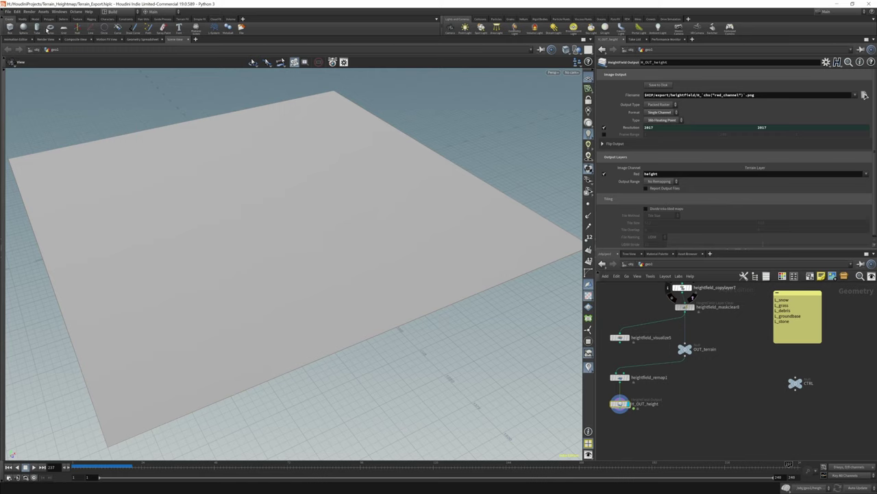
Step: Save the scene file and write H_OUT_height's image to disk
click(8, 12)
click(20, 50)
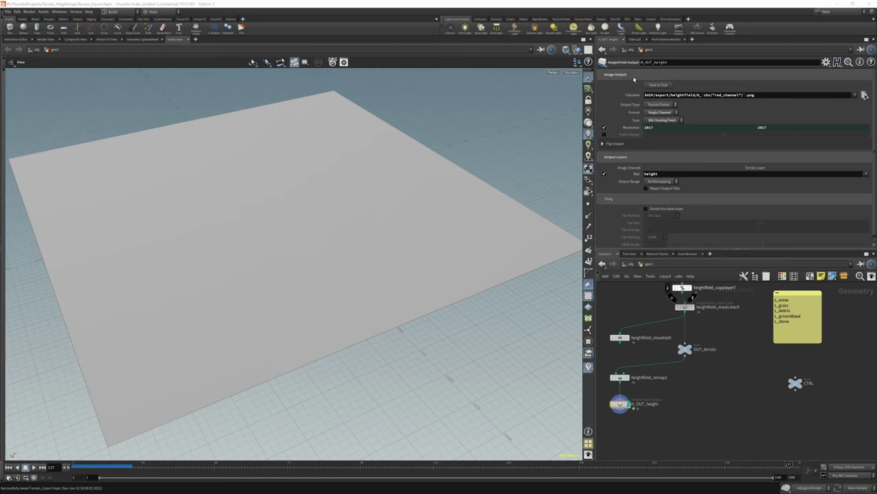
click(658, 85)
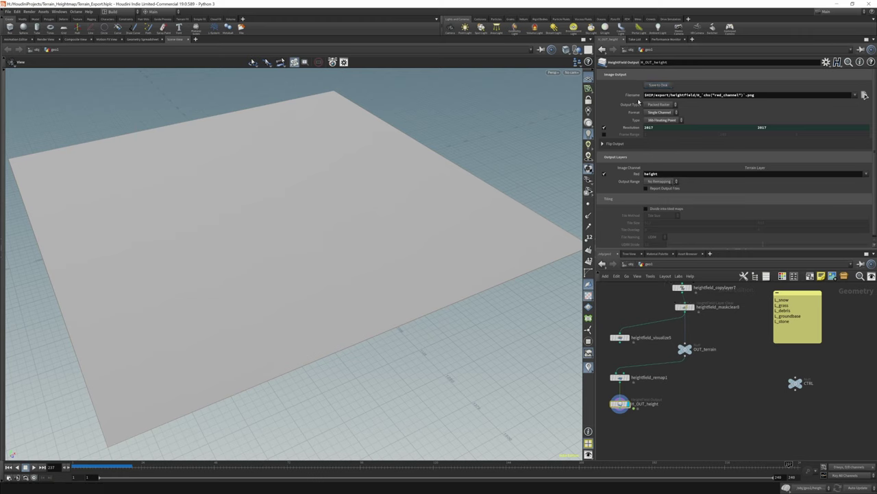
click(644, 95)
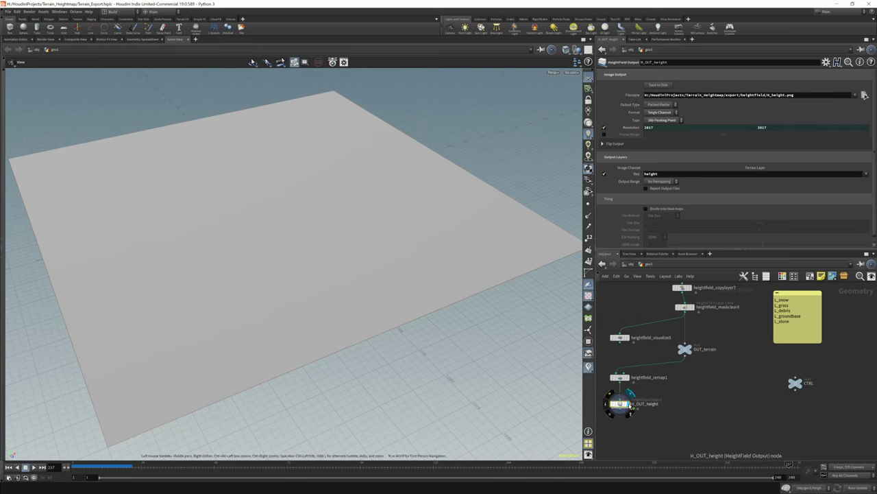
Step: Duplicate H_OUT_height as a direct branch of OUT_terrain and set the copy's red terrain layer to L_snow
click(720, 409)
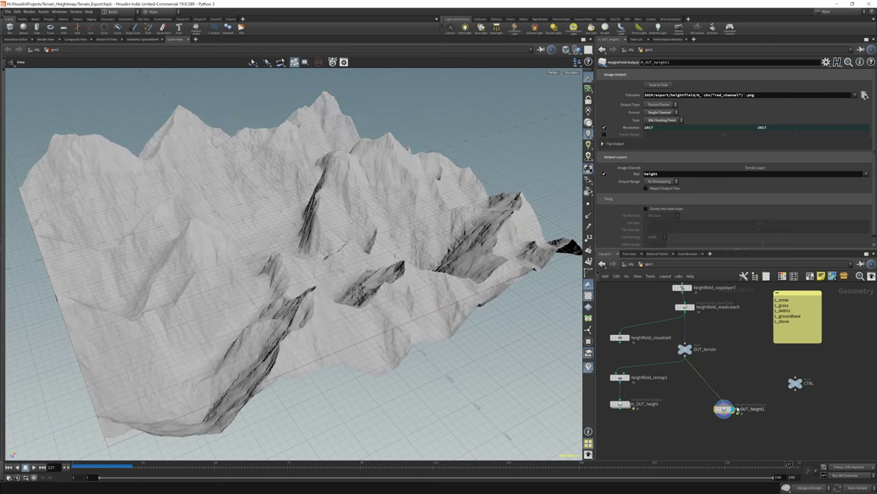
click(866, 173)
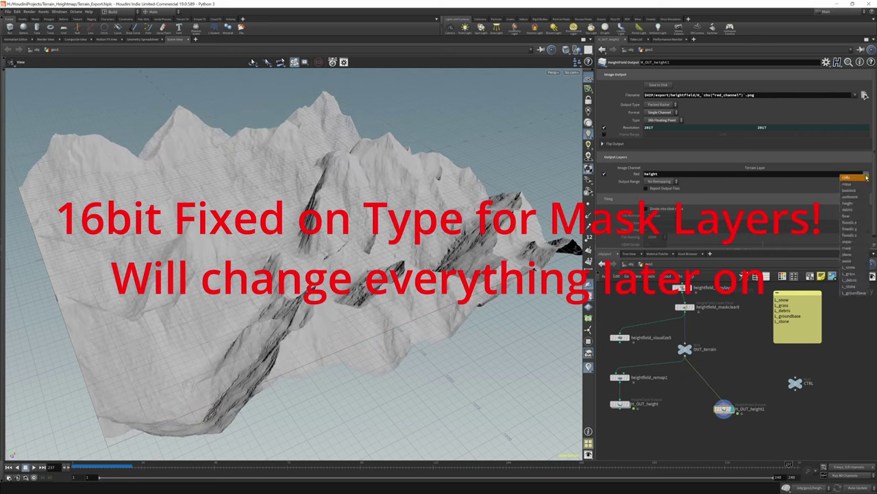
click(854, 267)
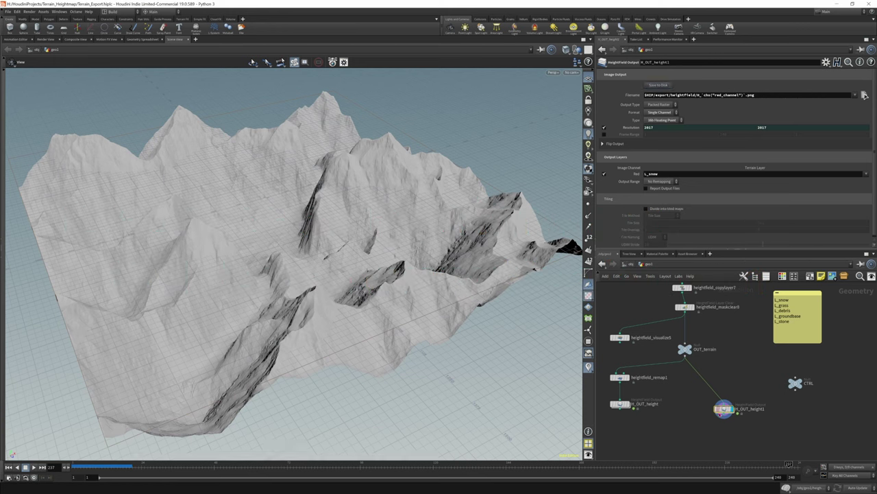
Step: Place the duplicated output node beneath OUT_terrain and rename it H_OUT_snow
drag(724, 410, 694, 423)
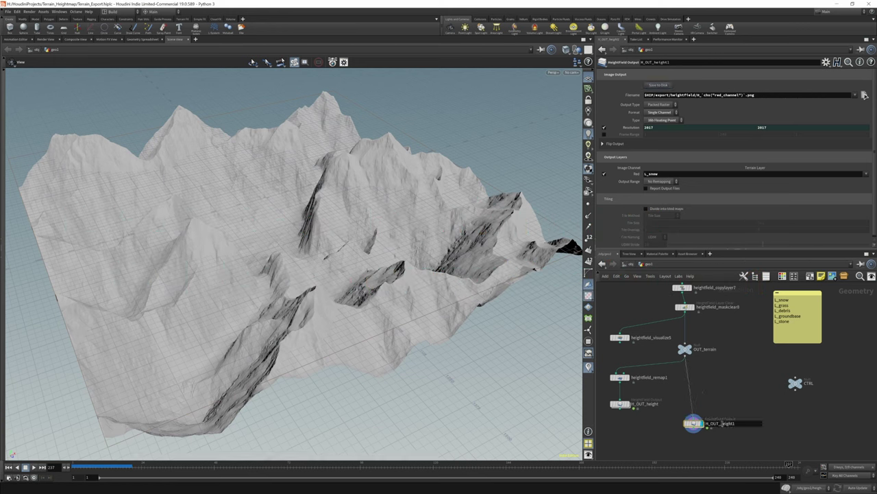
double_click(721, 423)
text(snow)
key(Return)
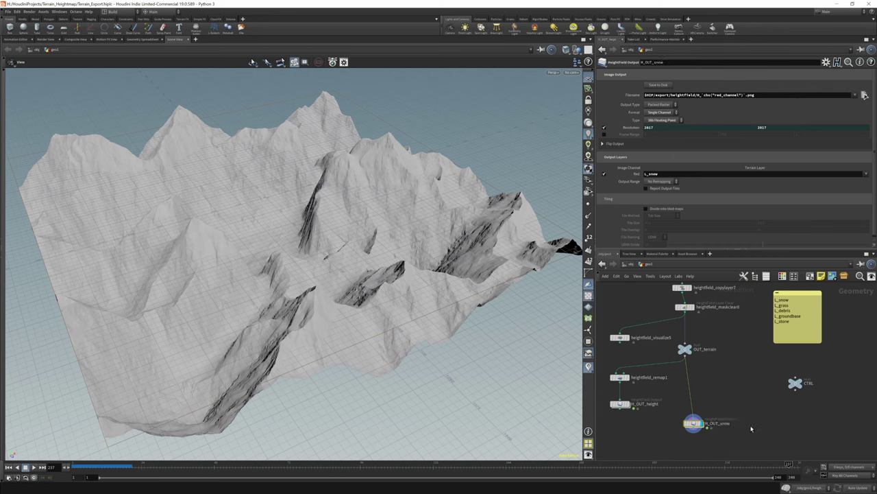
Step: Duplicate H_OUT_snow as another branch of OUT_terrain and rename the copy H_OUT_grass
key(ctrl+c)
key(ctrl+v)
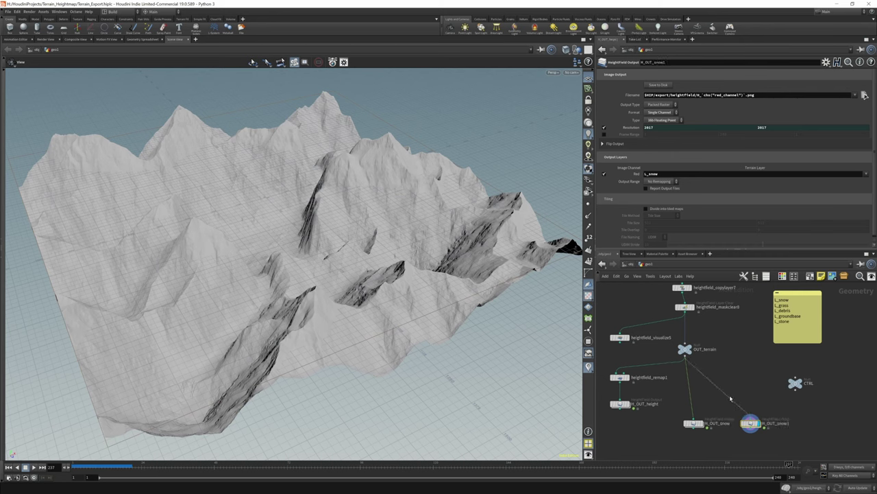
double_click(782, 423)
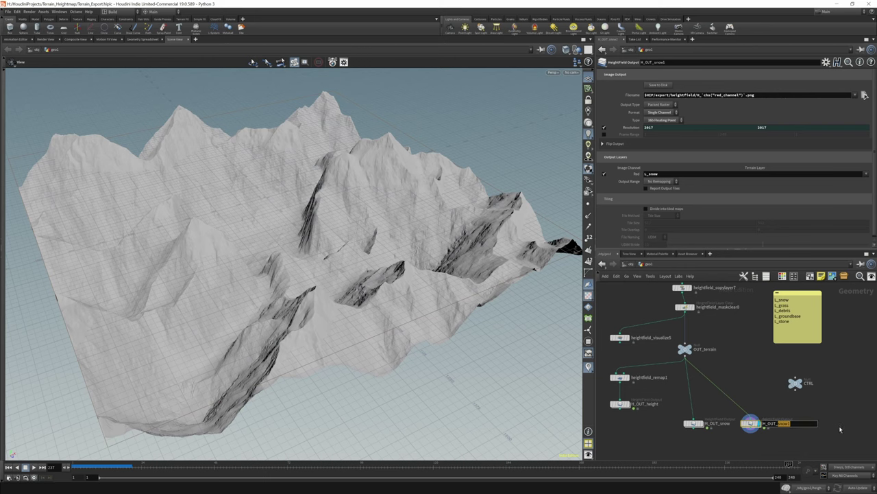
text(grass)
key(Return)
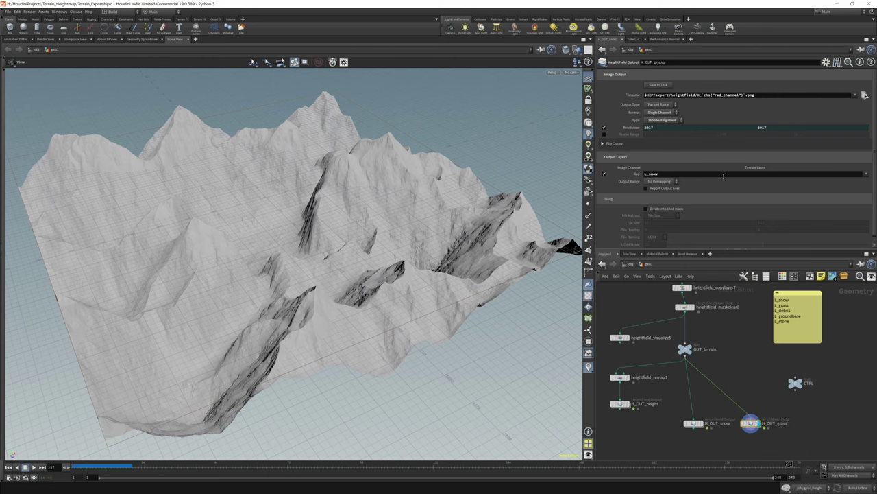
Step: Set H_OUT_grass's red terrain layer to L_grass and write its image to disk
click(865, 174)
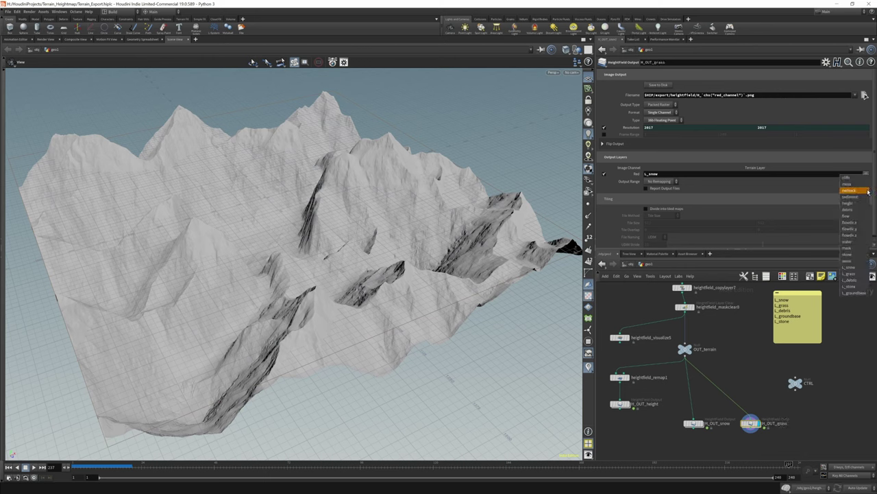
click(862, 274)
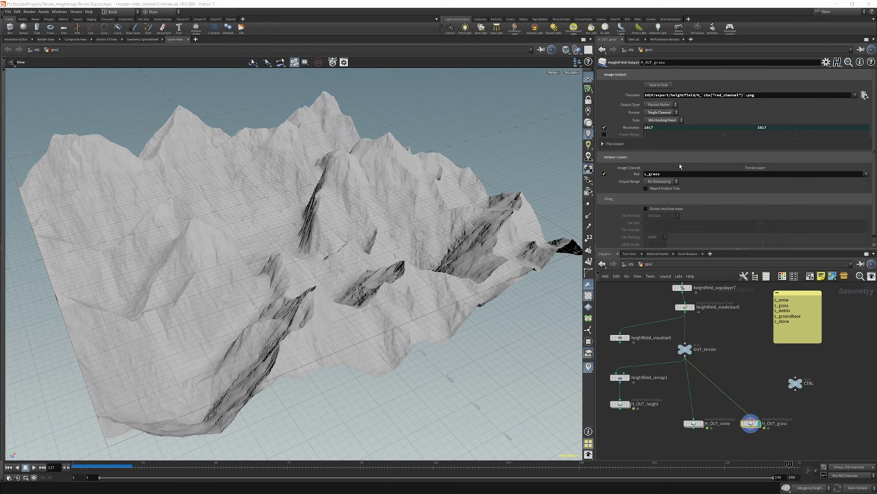
click(658, 85)
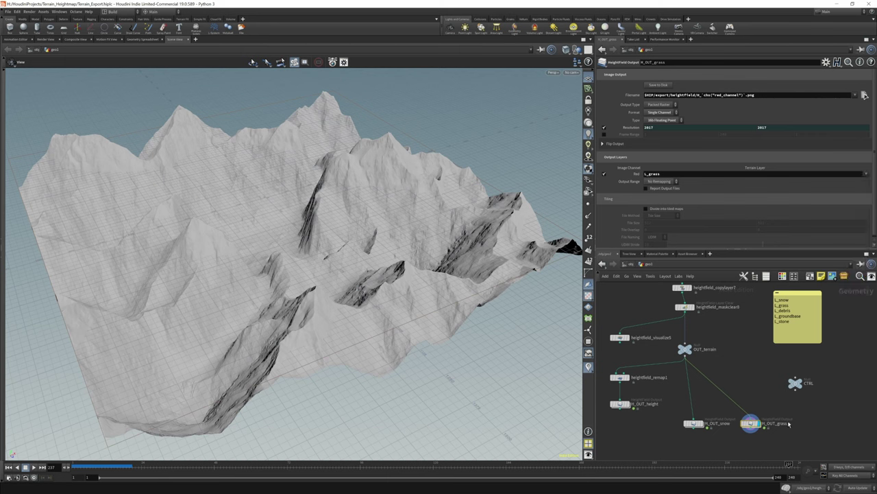
Step: Duplicate H_OUT_grass beside the original and set the copy's red terrain layer to L_debris
middle_drag(761, 424, 675, 386)
alt+drag(676, 386, 738, 387)
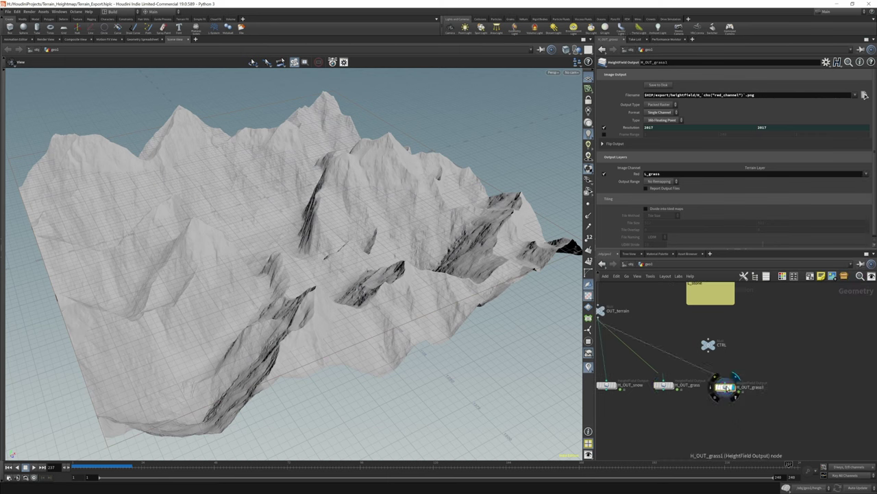
click(871, 176)
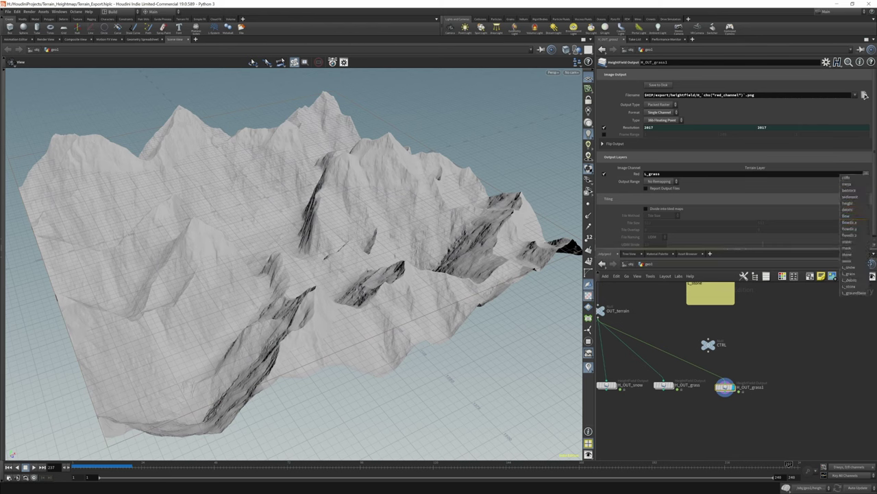
click(857, 281)
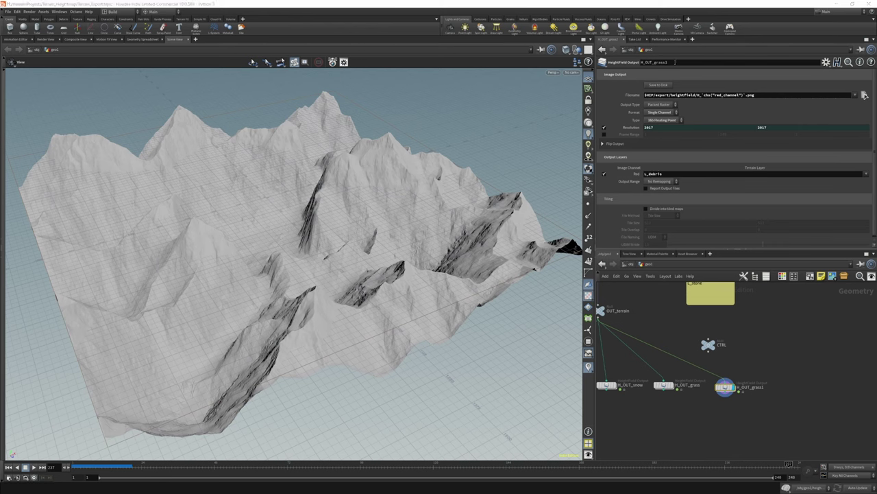
Step: Rename the L_debris output node H_OUT_debris and write its image to disk
double_click(660, 63)
text(de)
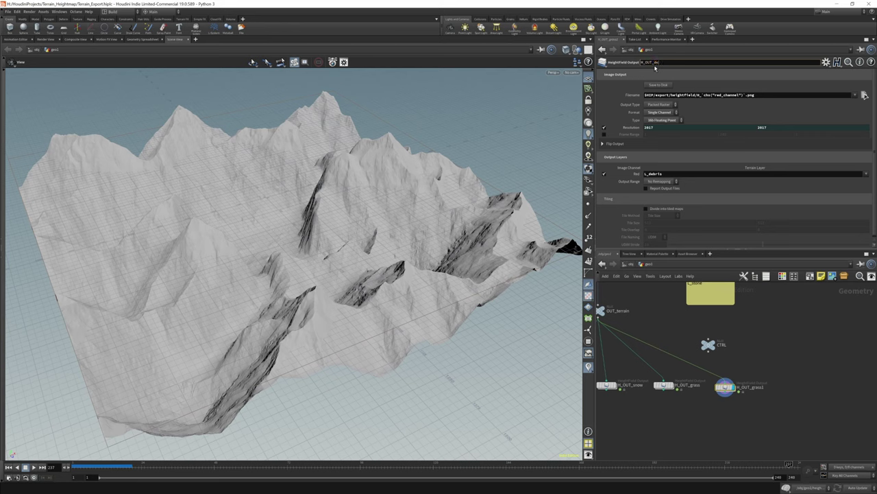
text(bris)
key(Return)
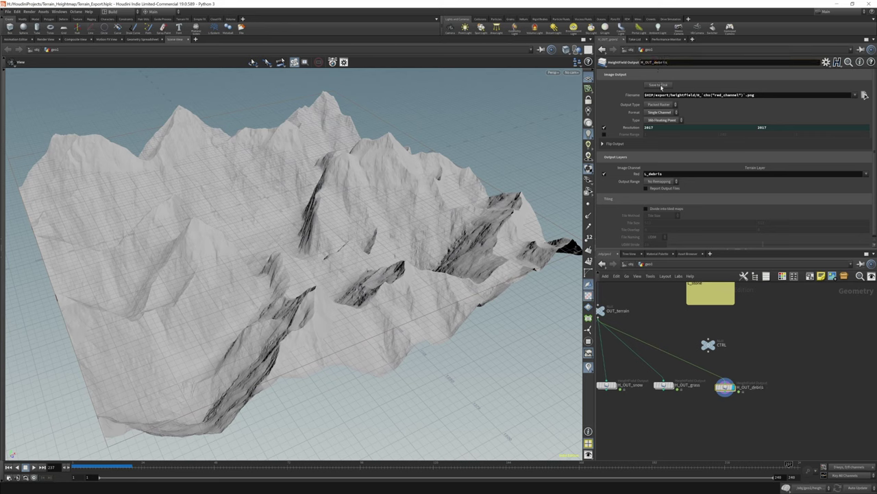
click(659, 85)
Step: Duplicate H_OUT_debris as another branch of OUT_terrain and set the copy's red terrain layer to L_stone
key(ctrl+c)
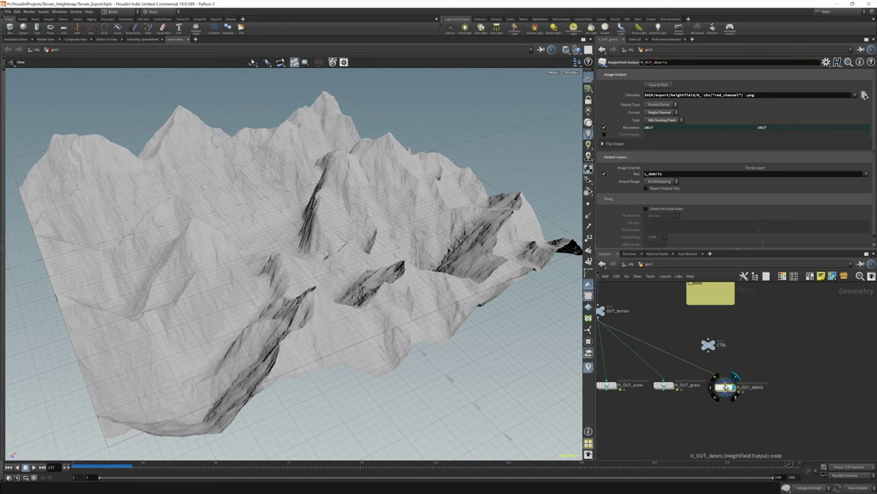
key(ctrl+v)
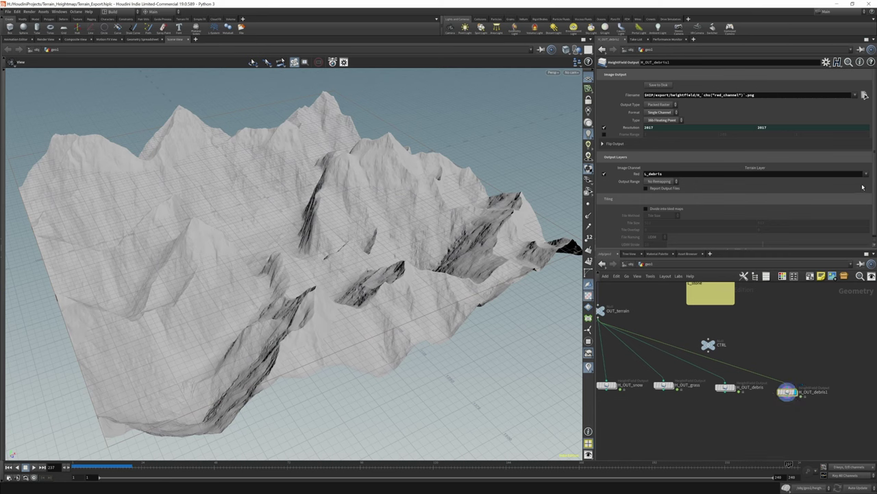
click(866, 173)
click(865, 286)
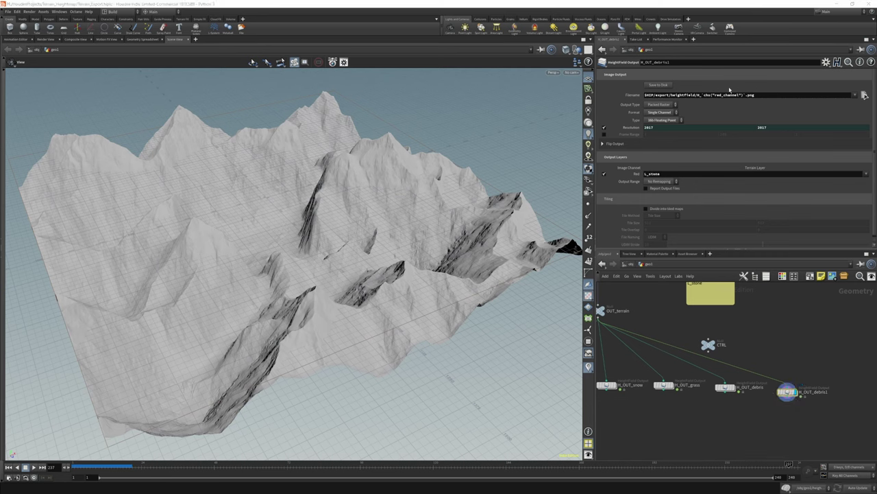
Step: Rename the L_stone output node H_OUT_stone and write its image to disk
click(669, 62)
key(BackSpace)
key(BackSpace)
key(BackSpace)
key(BackSpace)
key(BackSpace)
key(BackSpace)
key(BackSpace)
text(s)
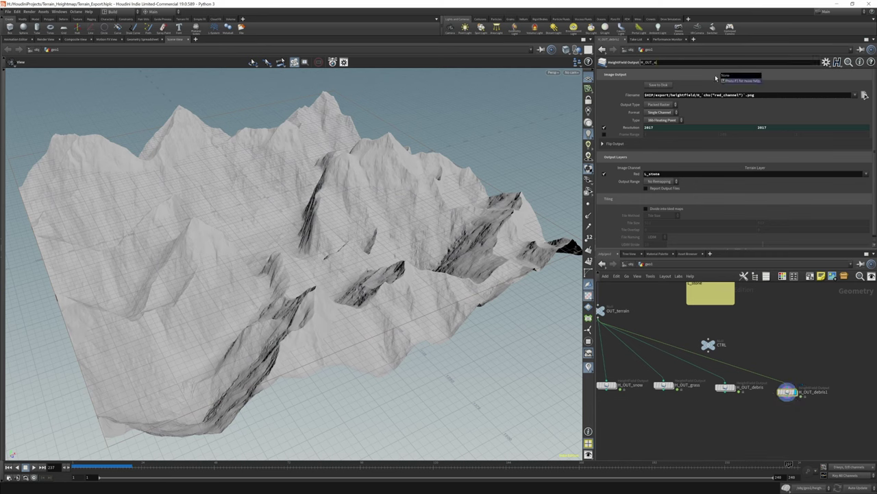
text(tone)
key(Return)
click(658, 85)
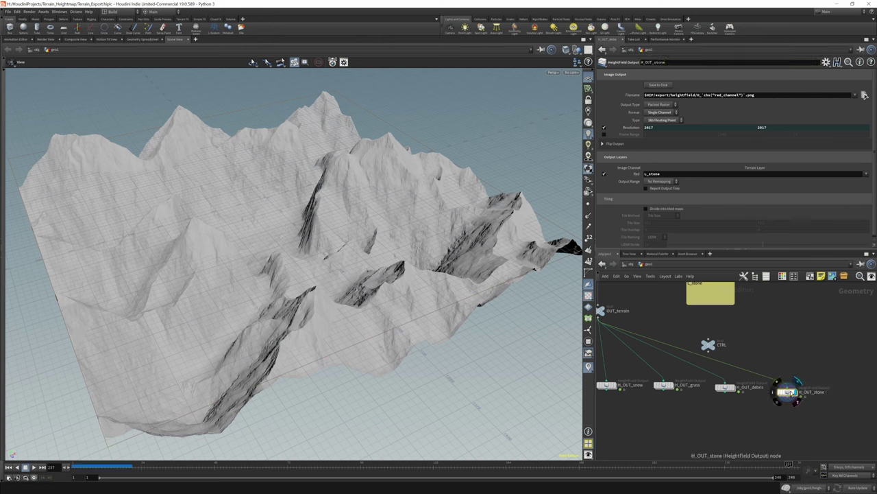
Step: Duplicate H_OUT_stone beside the original and set the copy's red terrain layer to L_groundbase
alt+drag(795, 392, 847, 393)
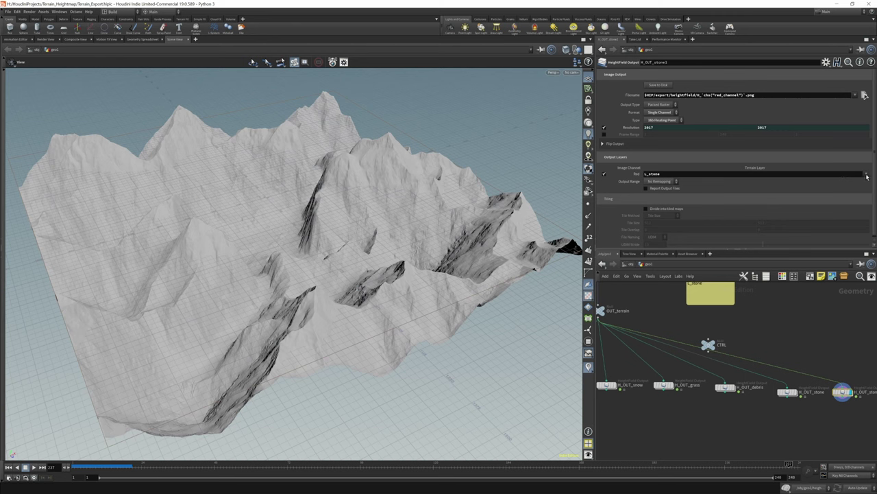
click(866, 176)
click(855, 288)
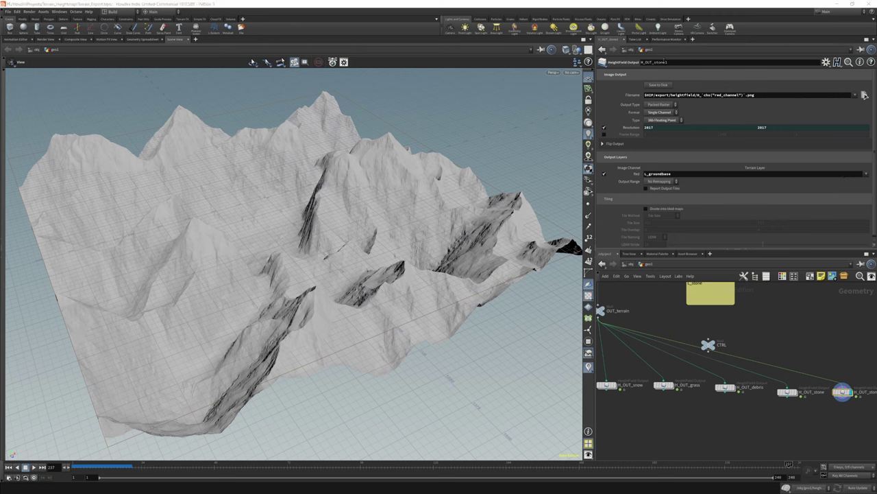
Step: Rename the L_groundbase output node H_OUT_groundbase and write its image to disk
drag(655, 61, 712, 67)
text(grou)
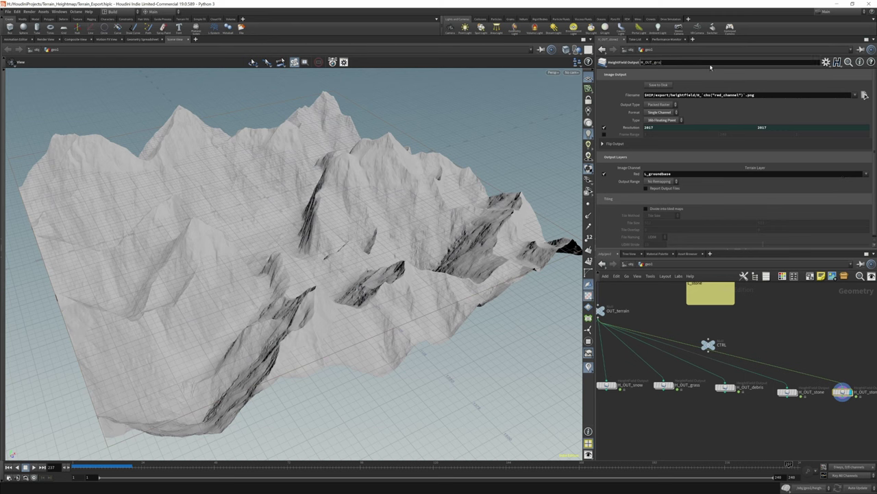
text(ndbase)
key(Return)
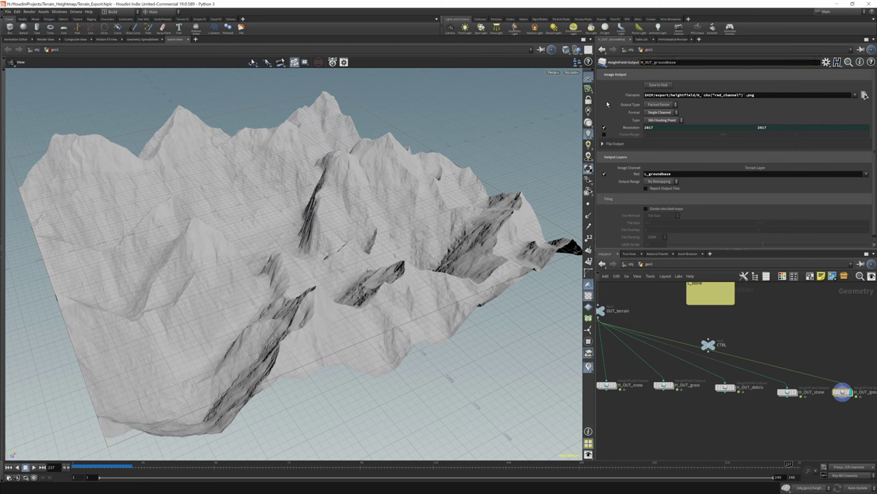
click(659, 85)
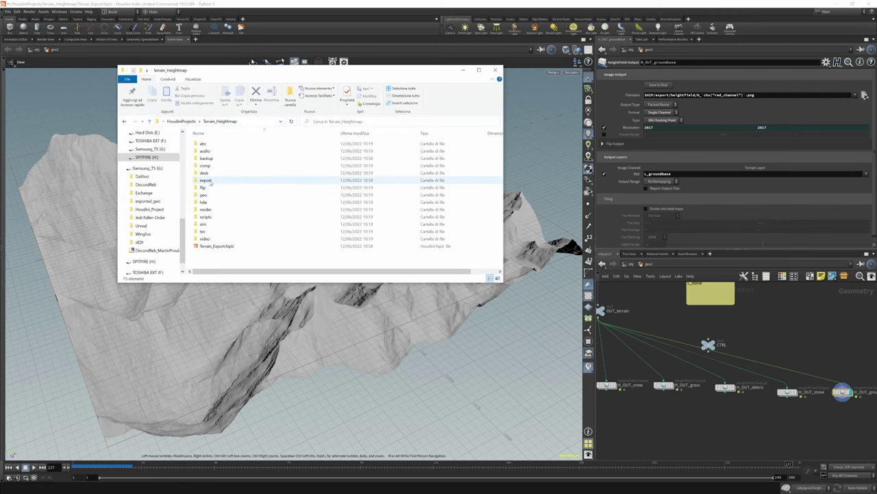
Step: Check the exported PNGs in the project's export/heightfield folder and return to the terrain scene in Houdini
double_click(205, 179)
double_click(210, 144)
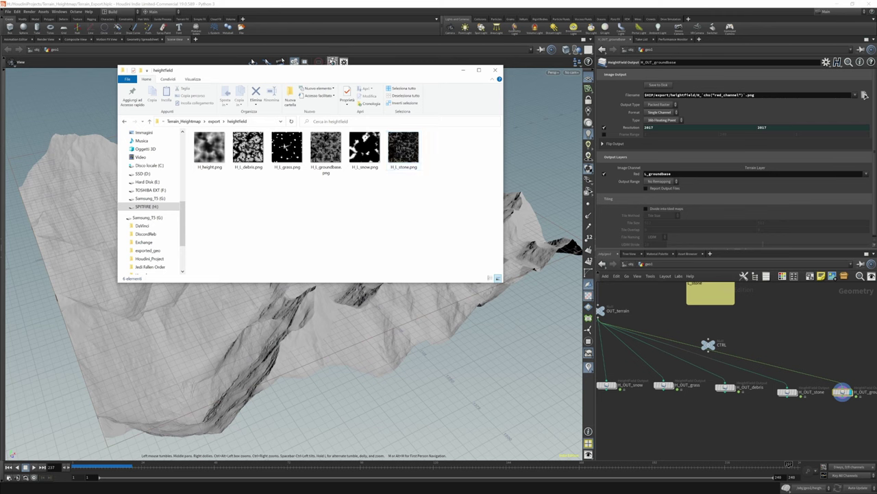
drag(332, 71, 225, 92)
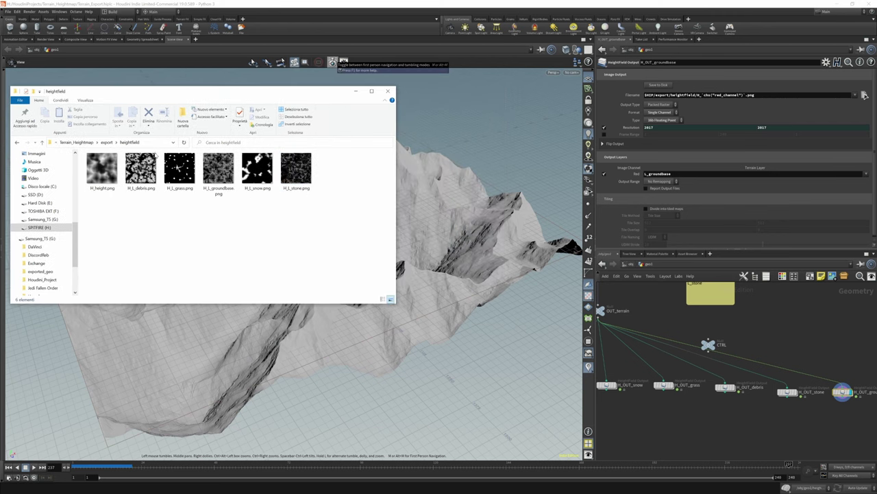
drag(288, 96, 55, 120)
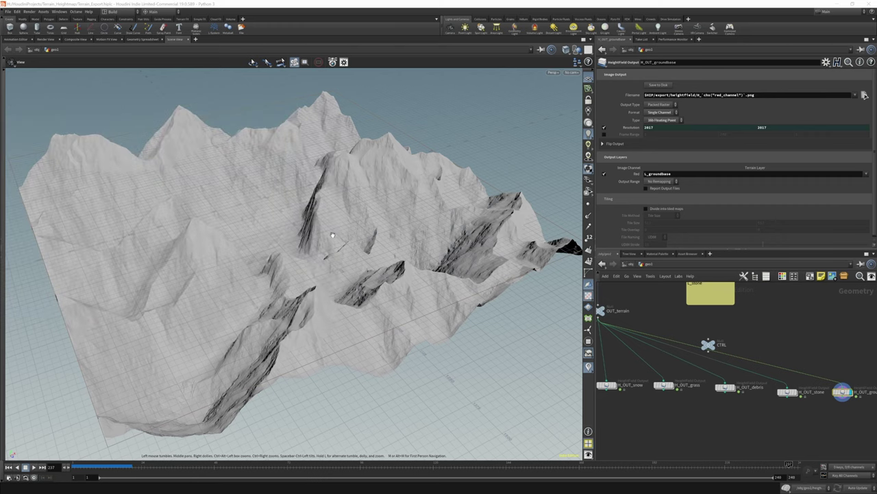
drag(333, 235, 333, 260)
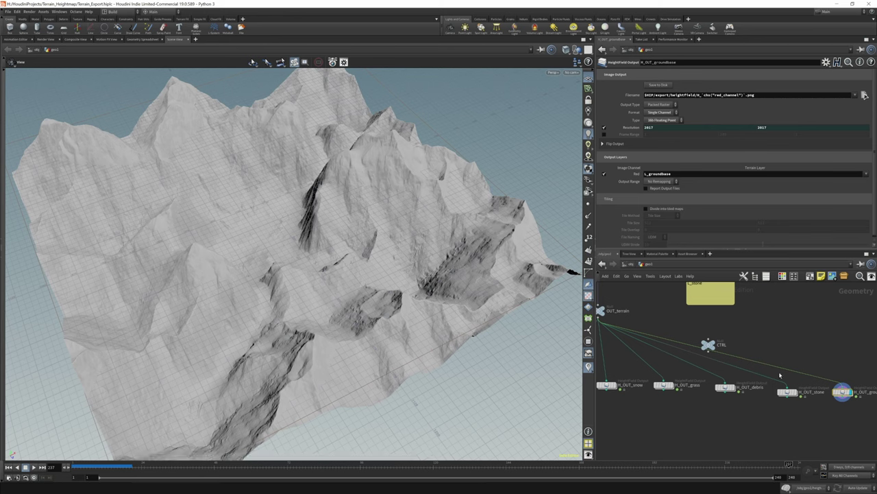
Step: Place an Add node beneath the height and snow output nodes and enable its single point at 0, 0, 0
middle_drag(722, 326, 790, 355)
scroll(656, 408, up, 2)
scroll(678, 332, down, 3)
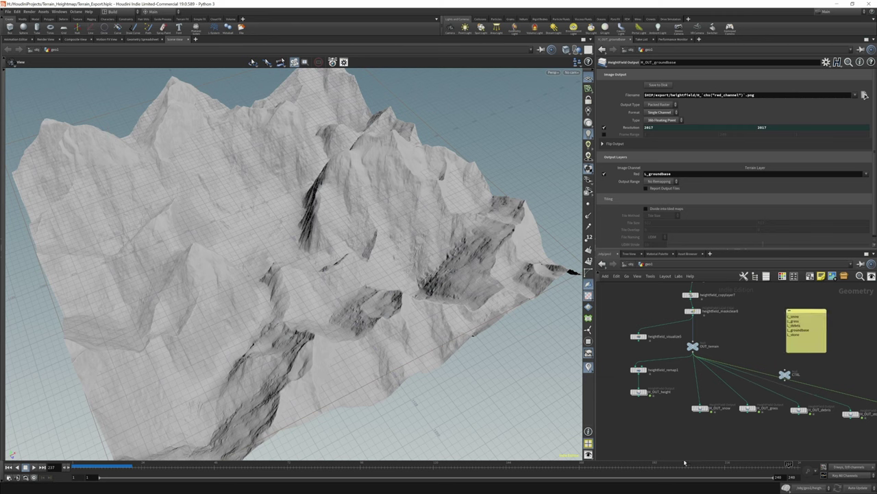
middle_drag(683, 453, 685, 426)
key(Tab)
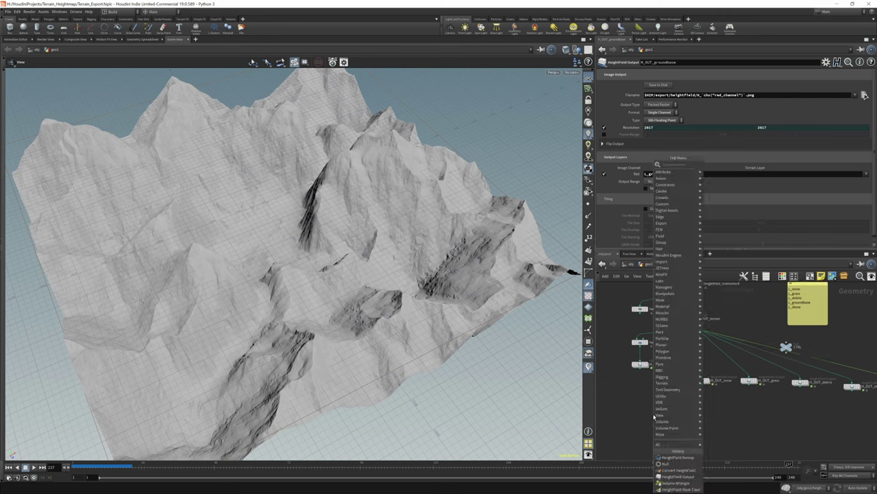
text(add)
key(Return)
click(659, 422)
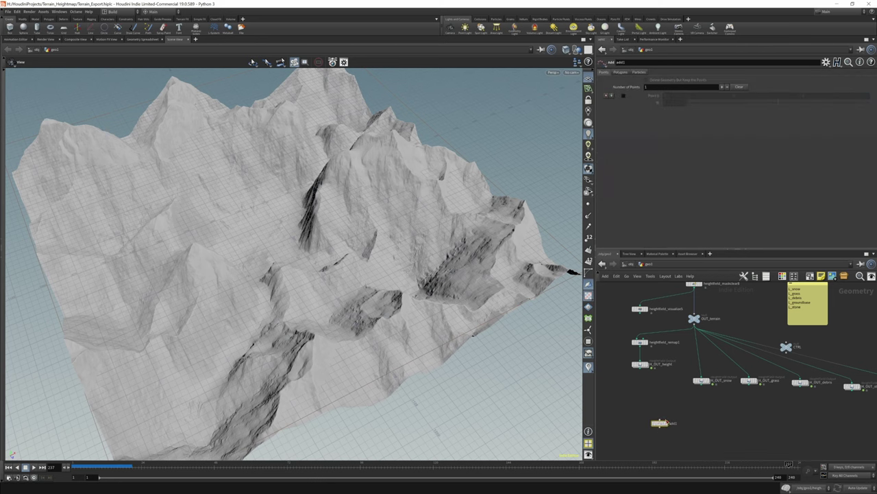
scroll(674, 391, up, 3)
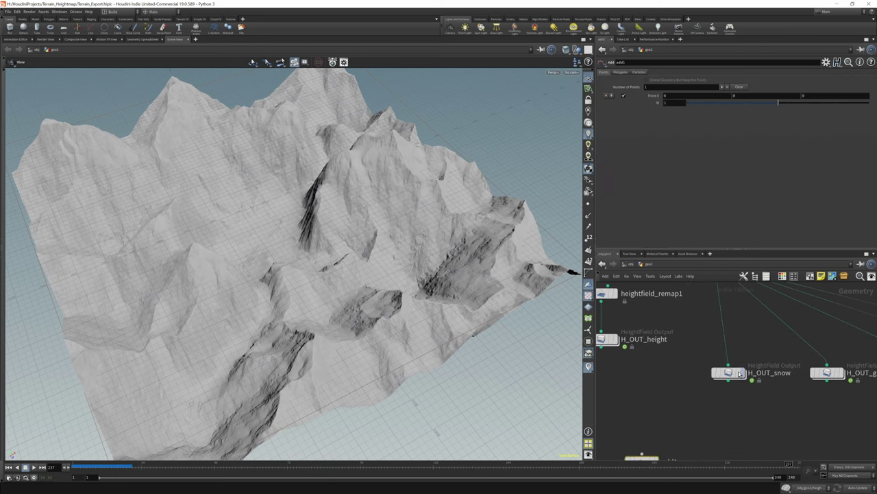
Step: Place a point Attribute Wrangle beneath add1, feed it from add1, and display the wrangle
key(Tab)
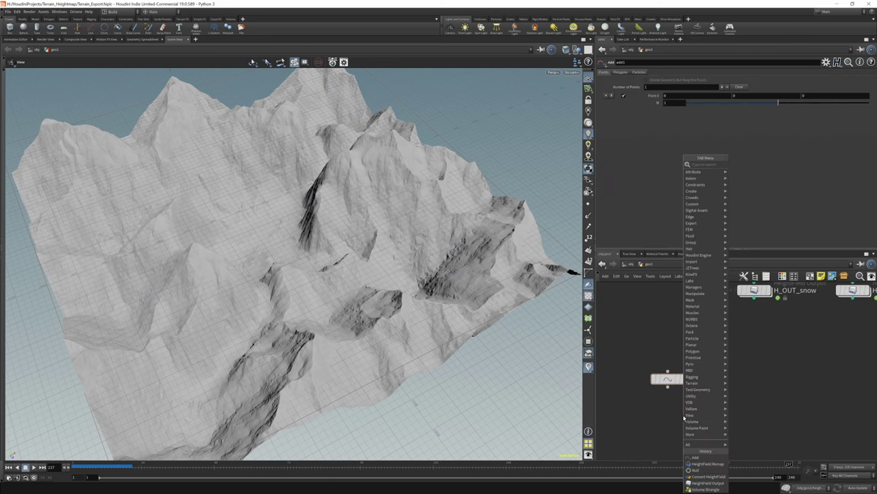
text(null)
key(Return)
click(669, 412)
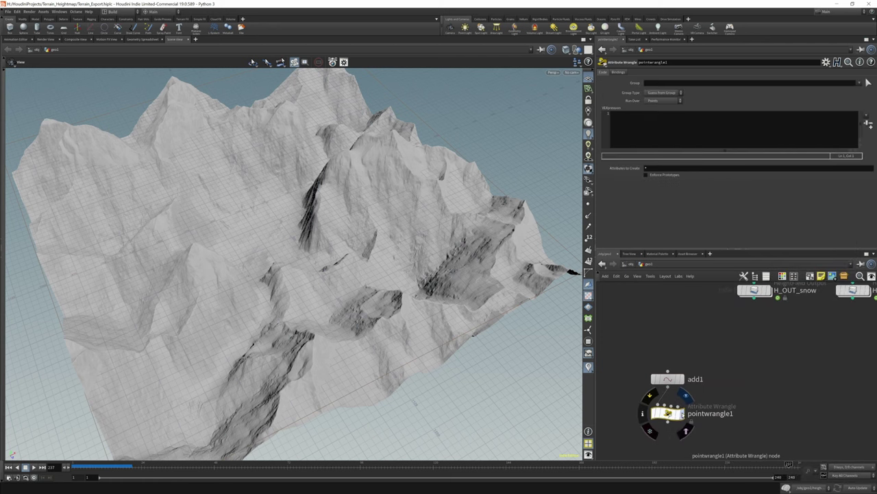
click(631, 120)
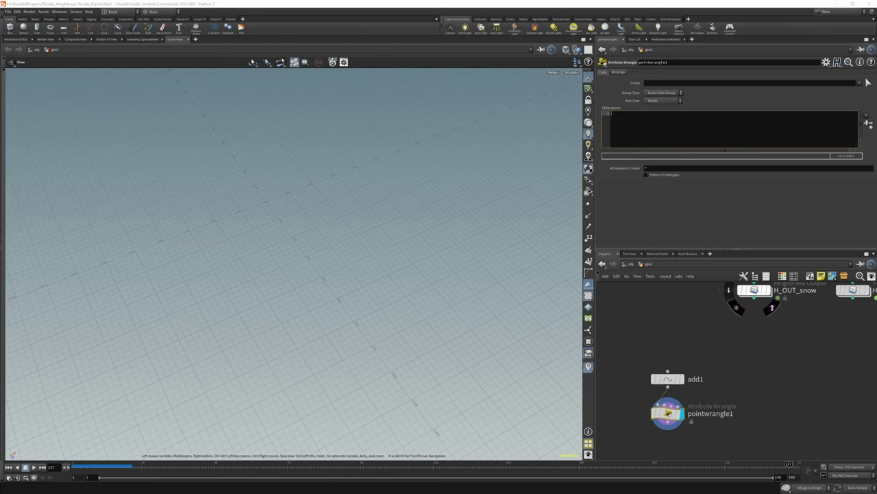
Step: Check the height range in heightfield_remap1, then declare the float attributes f@scaleXY and f@scaleZ in pointwrangle1's VEX code
scroll(761, 370, down, 5)
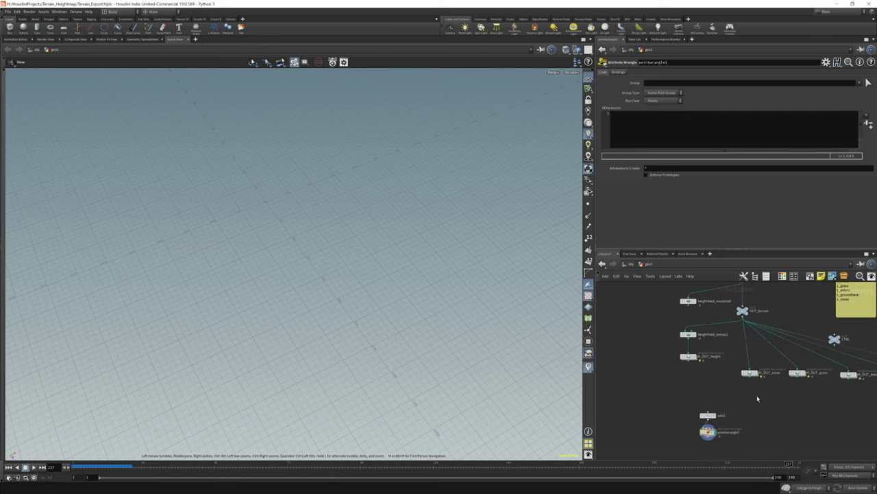
click(685, 333)
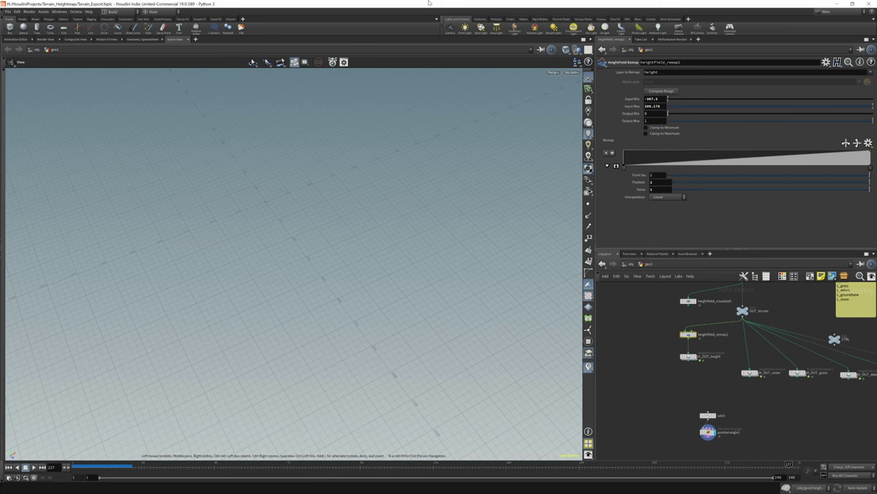
middle_drag(691, 412, 676, 375)
click(693, 395)
click(661, 126)
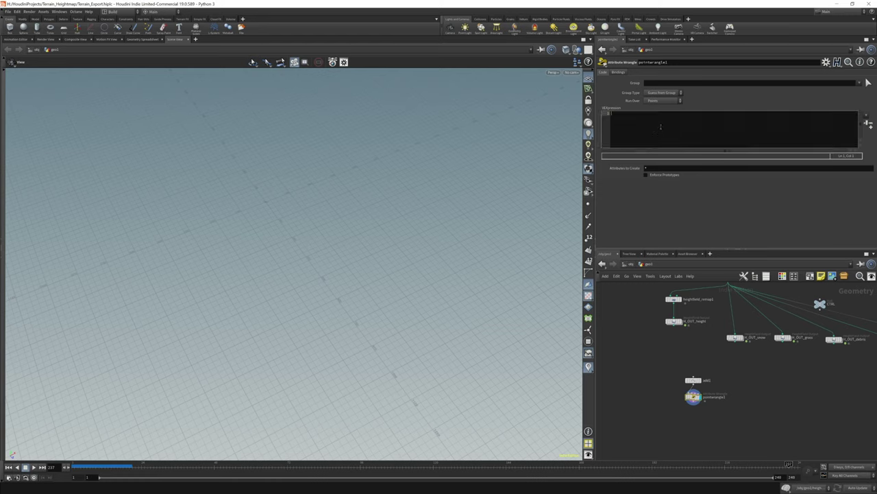
text(f@scaleXY)
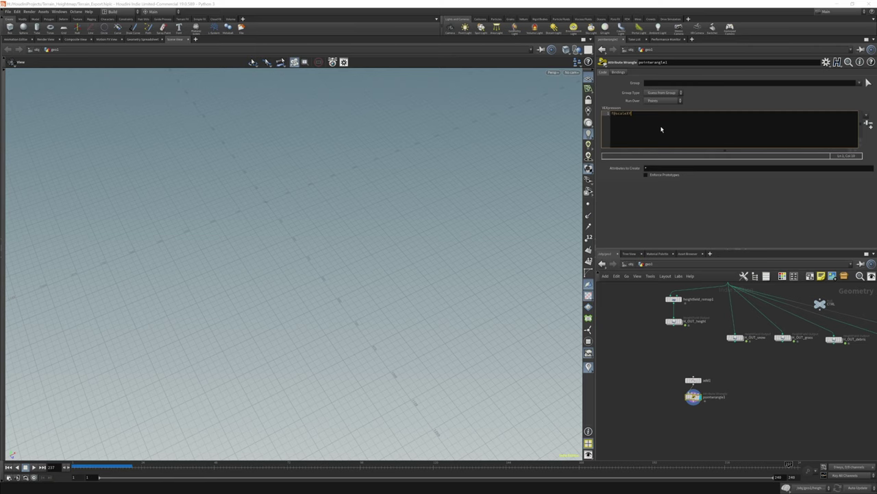
key(Return)
text(f@scaleZ;)
key(Return)
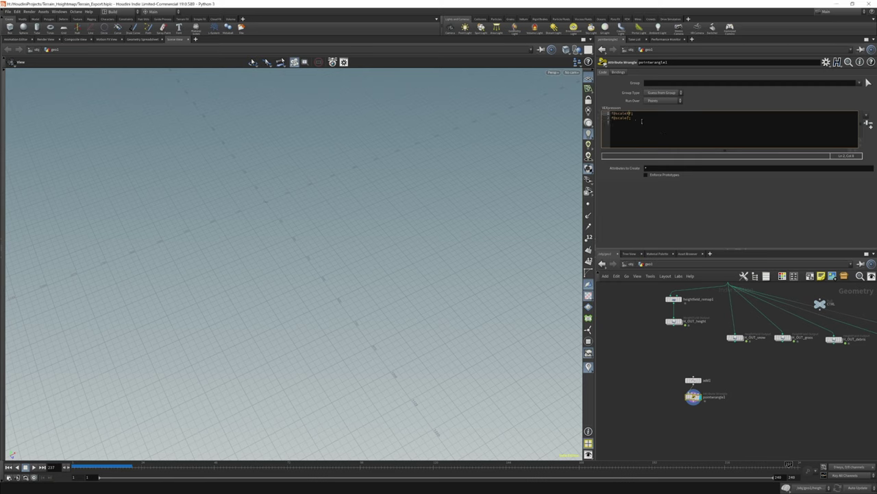
Step: Set f@scaleXY to chf("Terrain_Height_Width")/chf("Tile_Resolution") in the wrangle code
click(631, 113)
text(= chf)
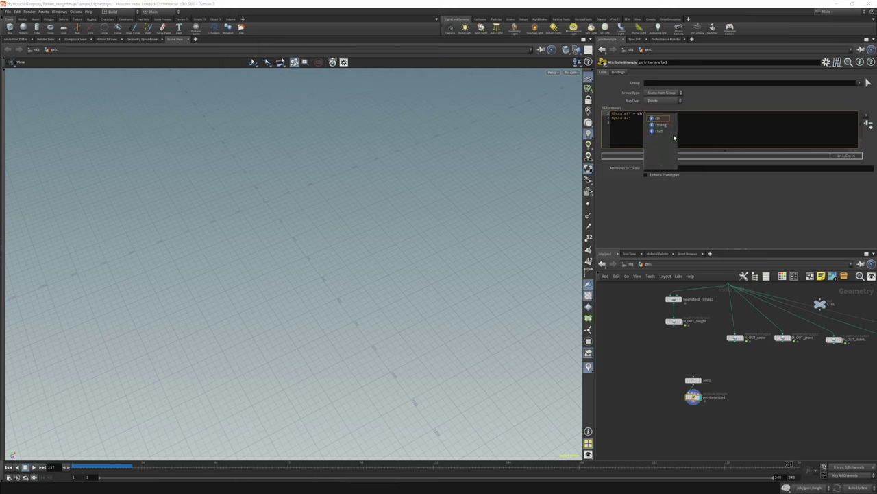
text(()
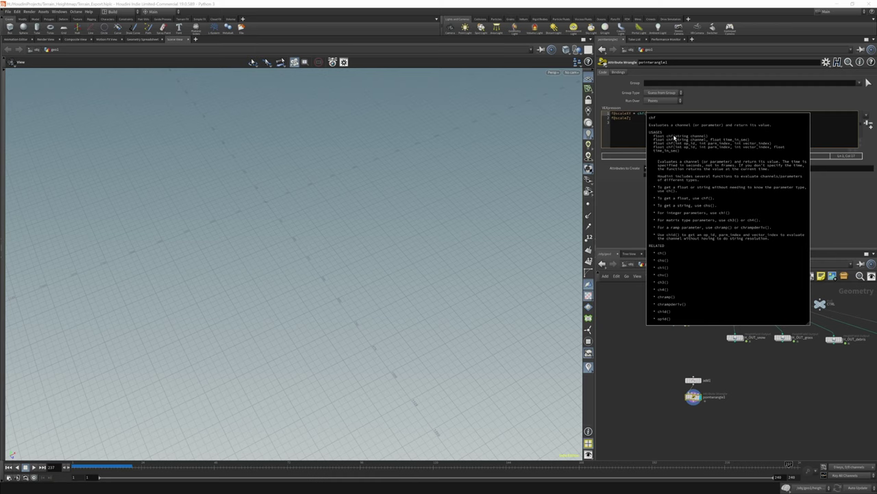
text(")
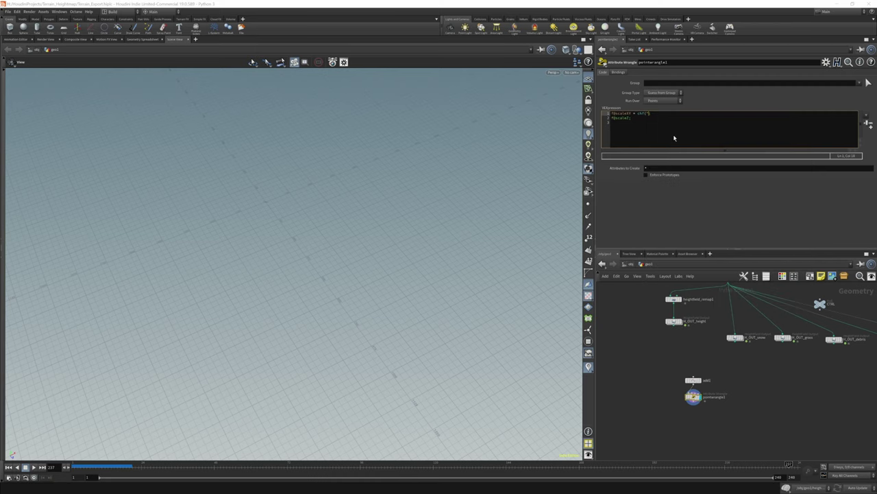
text(sca)
text(eight"))
text(idth)
text(/chf(")
text(Tile_Resolution");)
key(Down)
text(= chf()
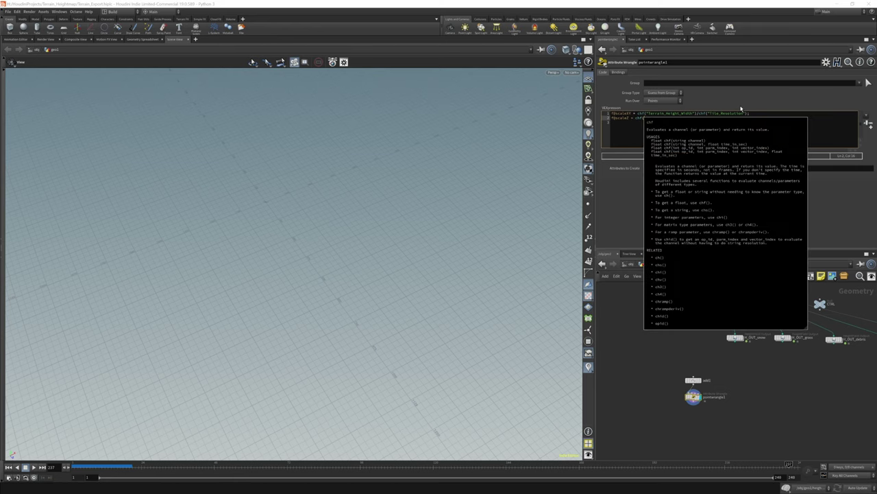
text("T)
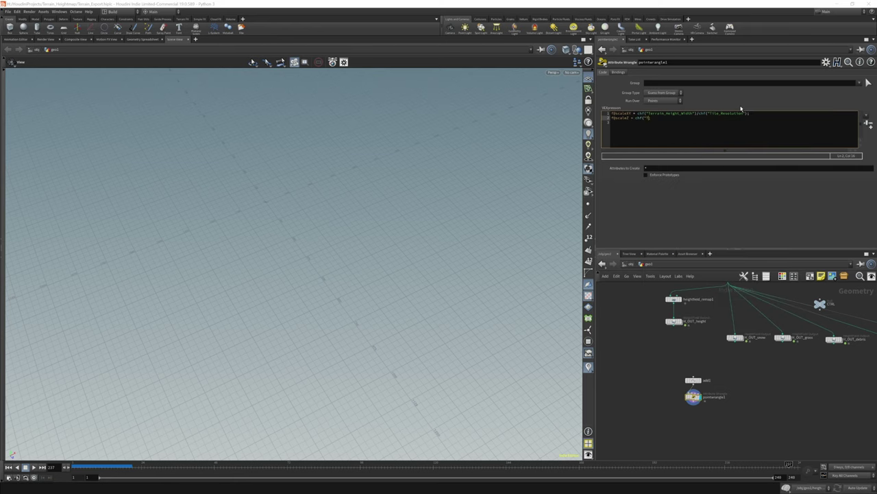
text(errl_Heigh)
key(BackSpace)
key(BackSpace)
key(BackSpace)
key(BackSpace)
key(BackSpace)
key(BackSpace)
key(BackSpace)
key(BackSpace)
key(BackSpace)
key(BackSpace)
key(BackSpace)
key(BackSpace)
key(BackSpace)
key(BackSpace)
key(BackSpace)
key(BackSpace)
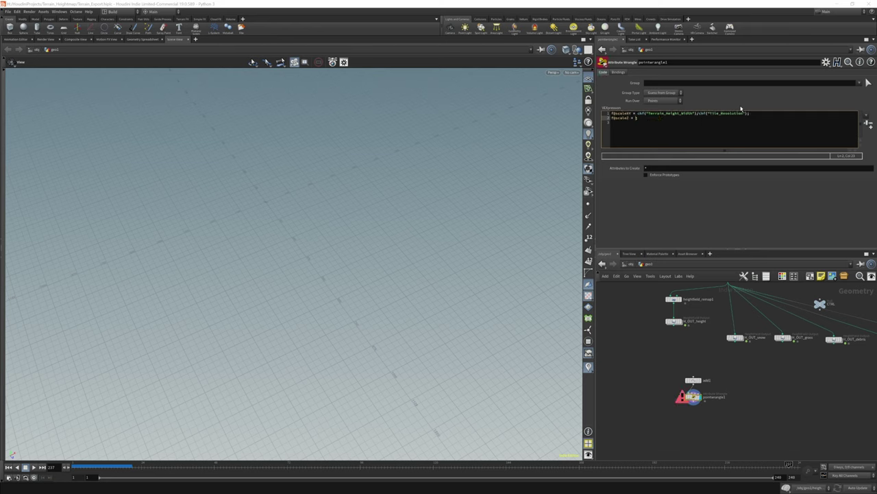
drag(638, 118, 628, 118)
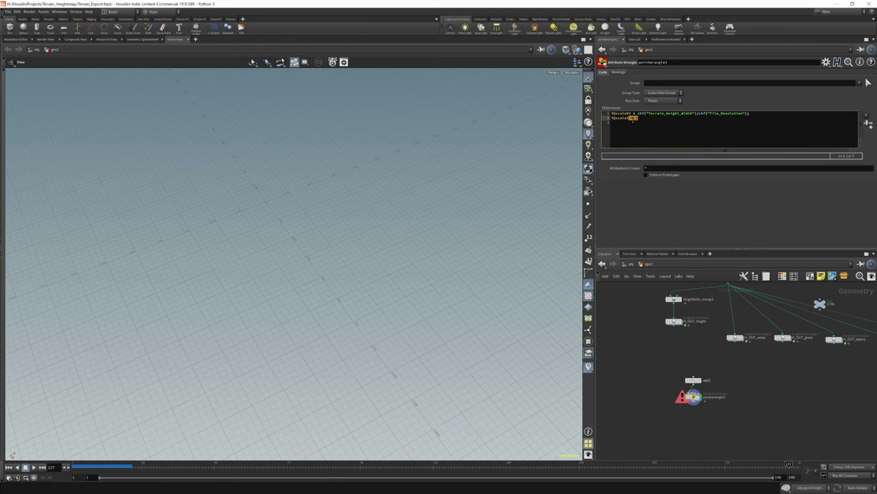
key(BackSpace)
click(636, 140)
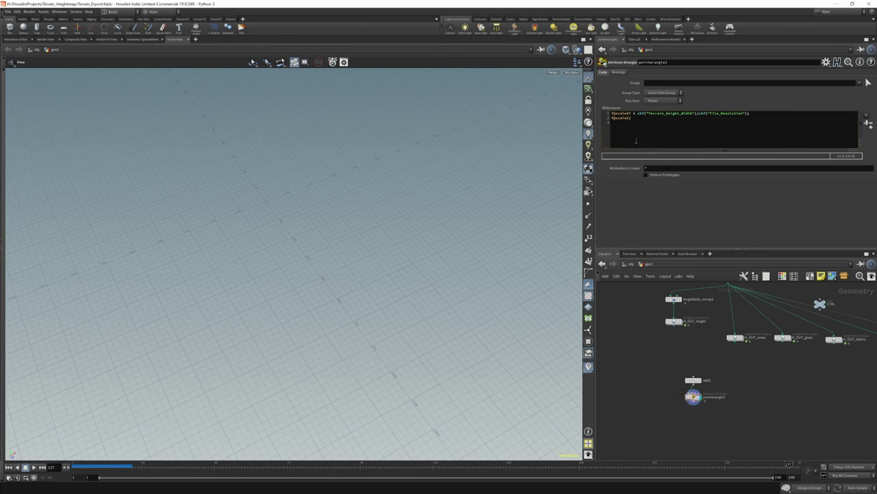
Step: Insert a line above f@scaleZ that defines float totalHeight = chf("Max_Height") - chf("Min_Height");
click(762, 112)
key(Return)
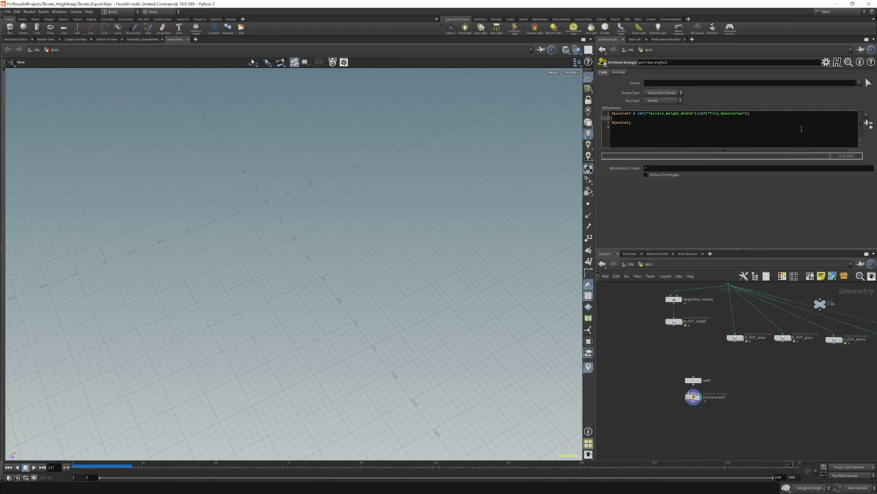
text(fl)
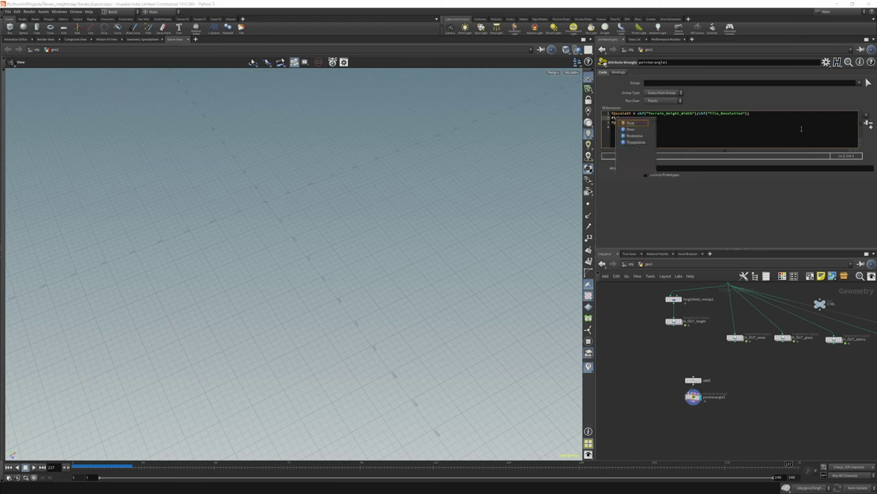
text(oat totalHeight =)
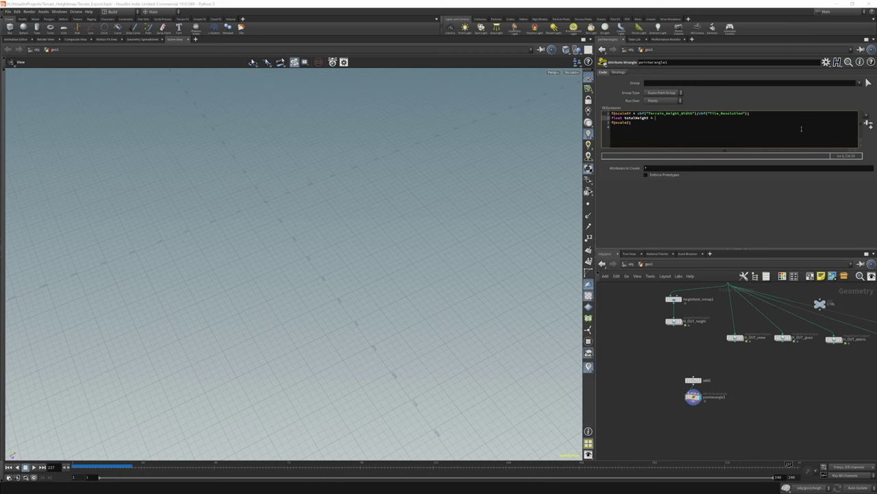
text( f)
key(BackSpace)
text(chf(")
key(Return)
text(_heig)
key(BackSpace)
key(BackSpace)
text(Height)
key(BackSpace)
key(BackSpace)
key(BackSpace)
key(BackSpace)
text(Height") - chf("Min_Height)
key(Return)
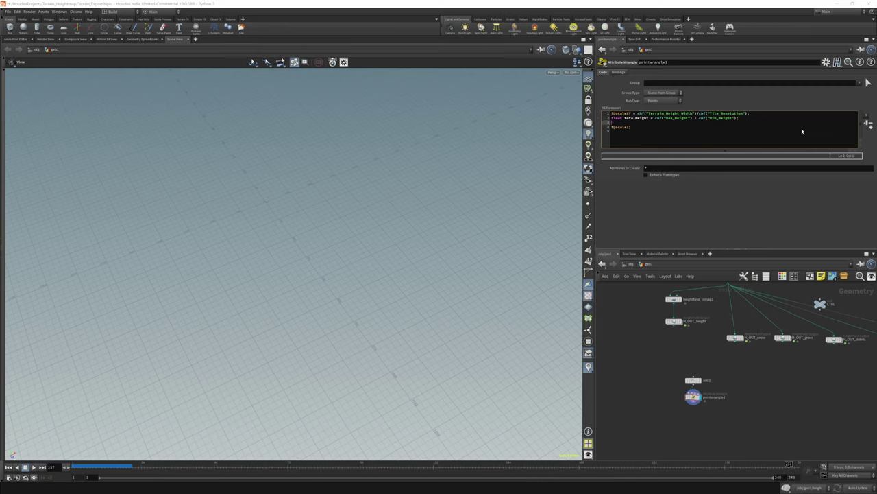
Step: Finish the VEX with f@totalHeight = totalHeight, f@scaleZ = (totalHeight / 512) * 100 and scaleXY multiplied by 100, and create its channel parameters
text(f@totalHeight = totalHeight;)
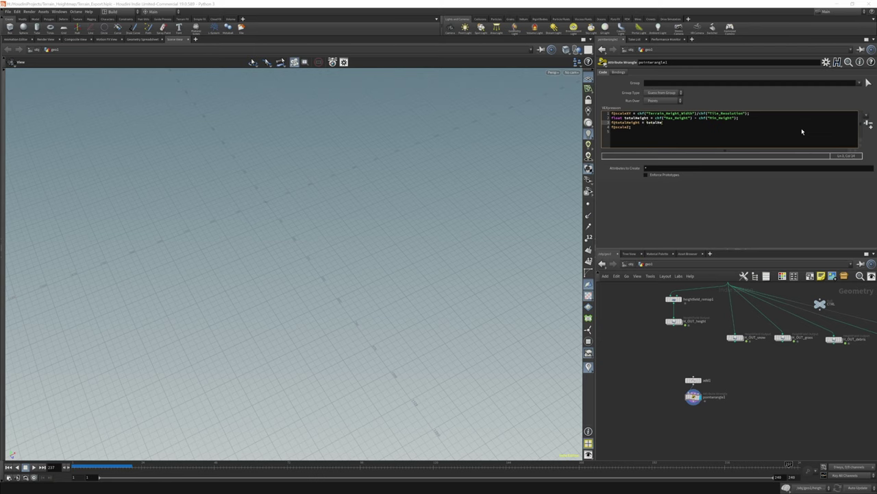
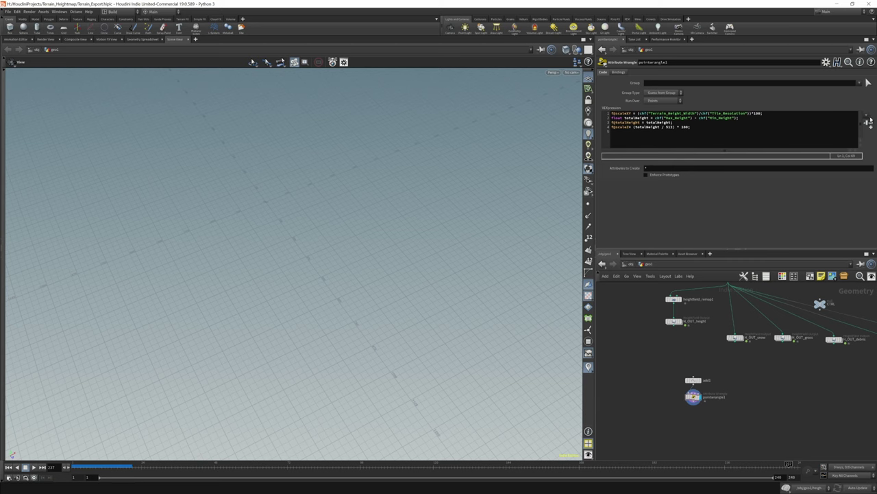
click(868, 121)
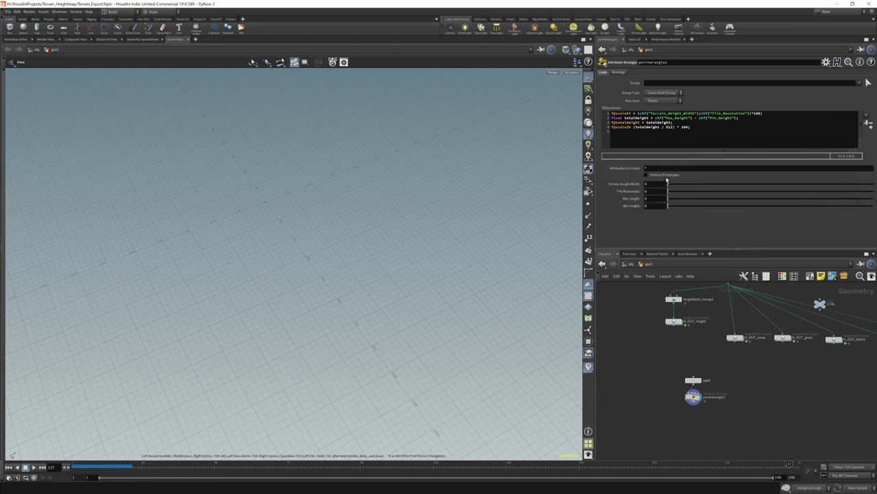
Step: Link the wrangle's Terrain Height Width parameter to the first Size value of heightfield1 as a relative reference
scroll(659, 363, down, 2)
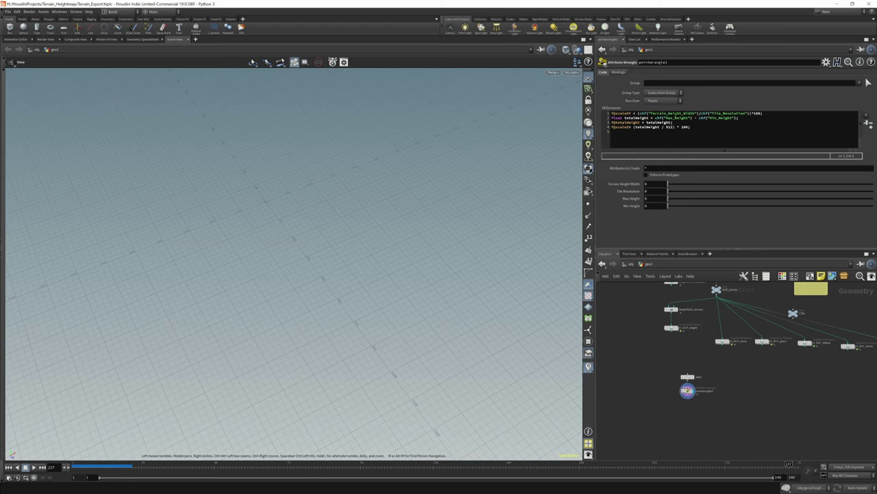
scroll(764, 322, down, 5)
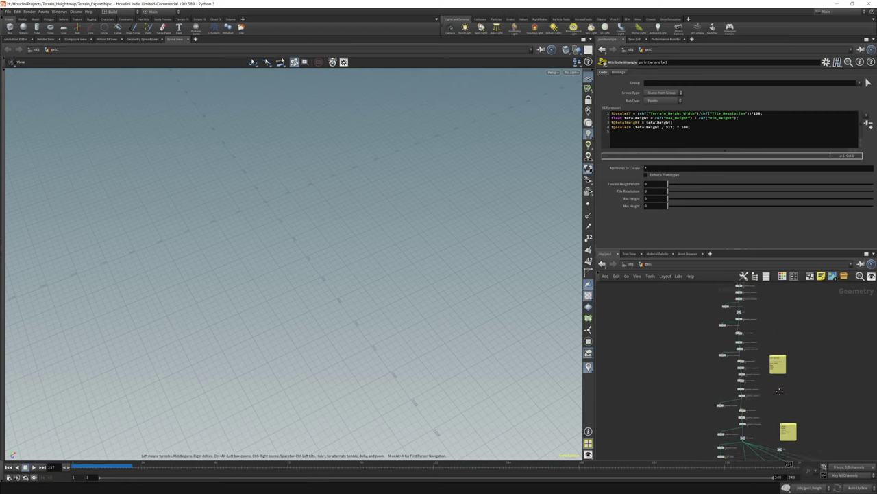
scroll(765, 326, up, 5)
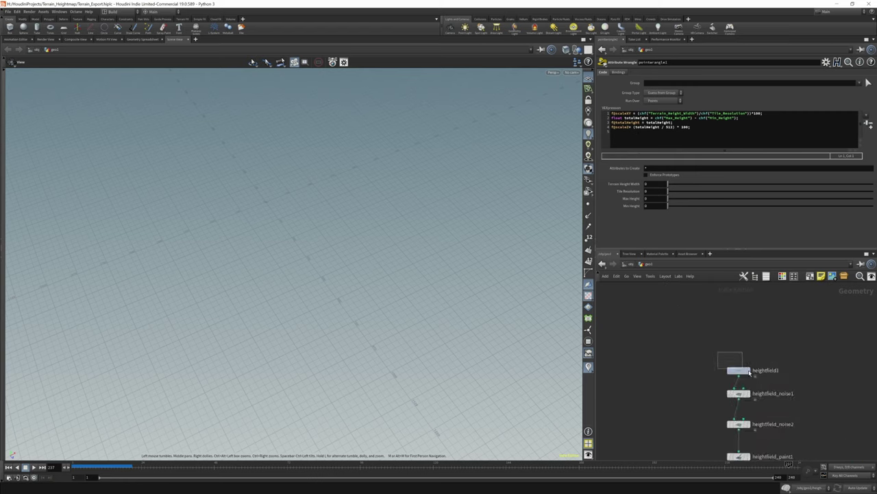
click(738, 370)
right_click(658, 126)
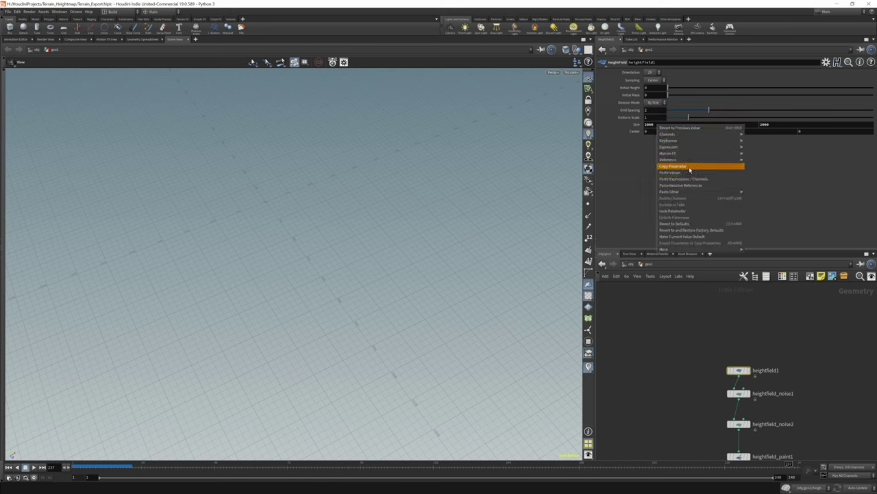
click(690, 169)
scroll(651, 384, down, 5)
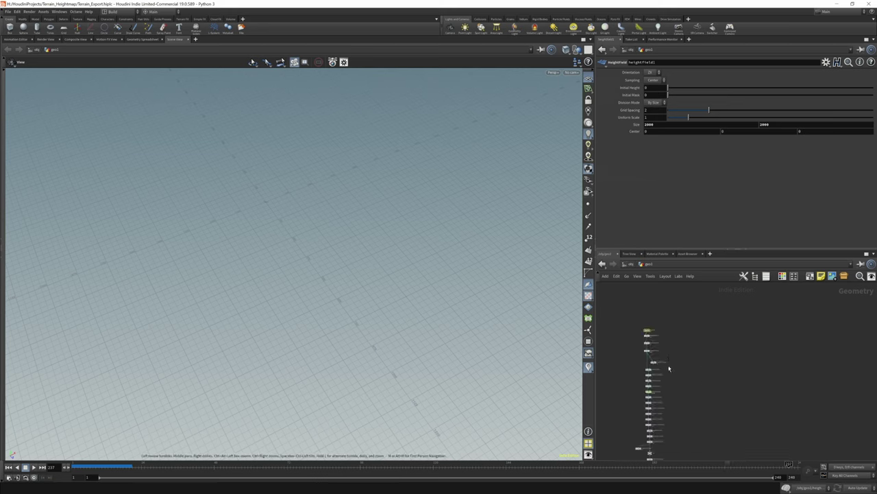
middle_drag(648, 434, 682, 353)
scroll(686, 357, up, 6)
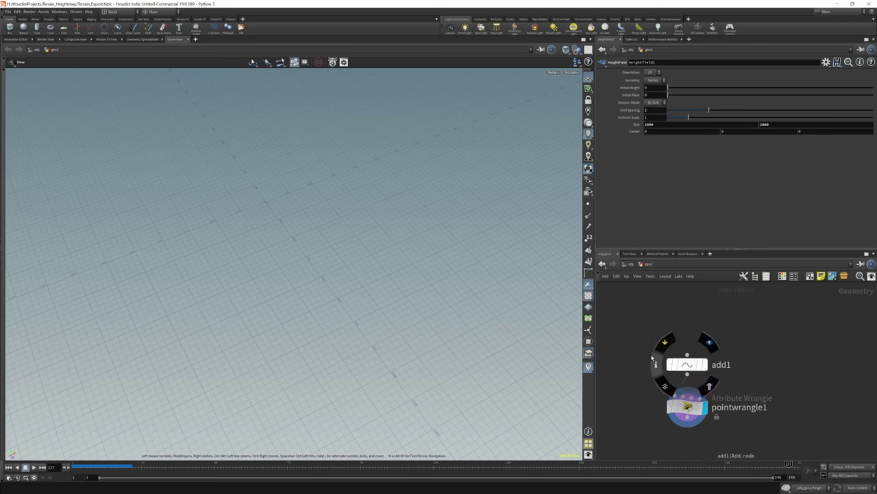
click(688, 405)
right_click(633, 184)
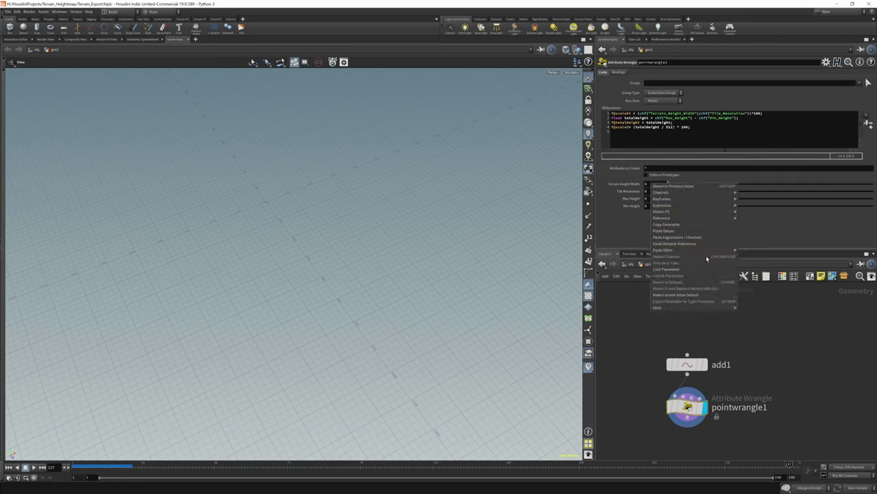
click(686, 242)
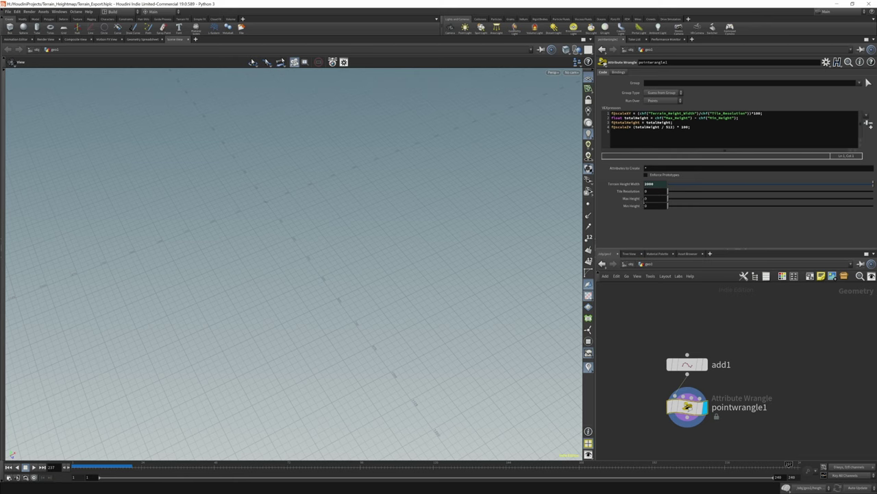
Step: Link the wrangle's Tile Resolution parameter to the first Resolution value of H_OUT_snow as a relative reference
scroll(784, 370, down, 4)
scroll(784, 370, up, 5)
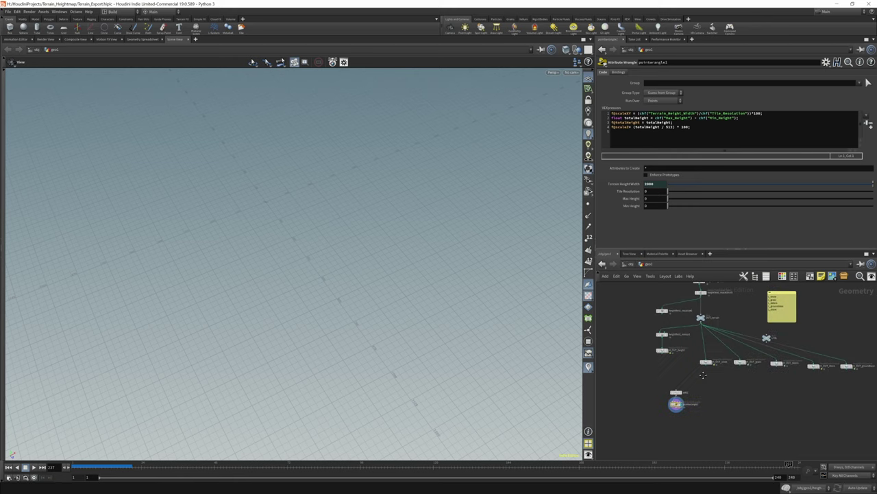
click(728, 362)
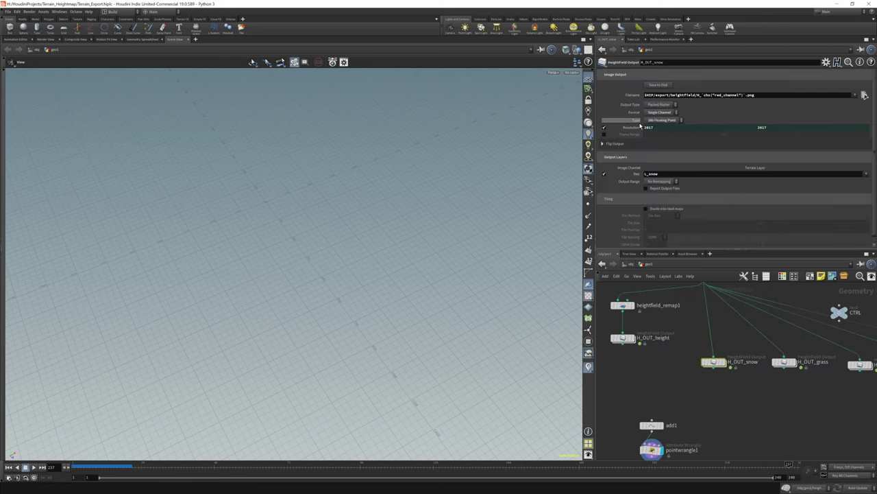
right_click(653, 128)
click(669, 176)
middle_drag(684, 403, 704, 305)
click(671, 347)
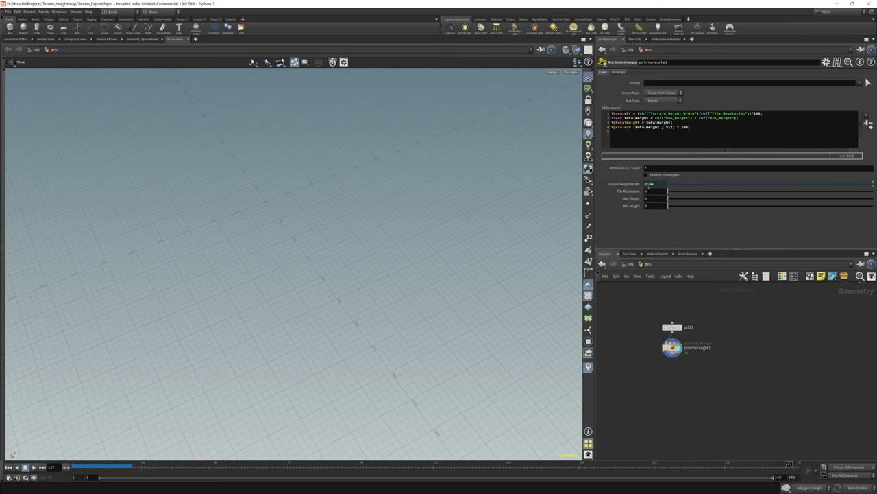
right_click(654, 193)
click(686, 251)
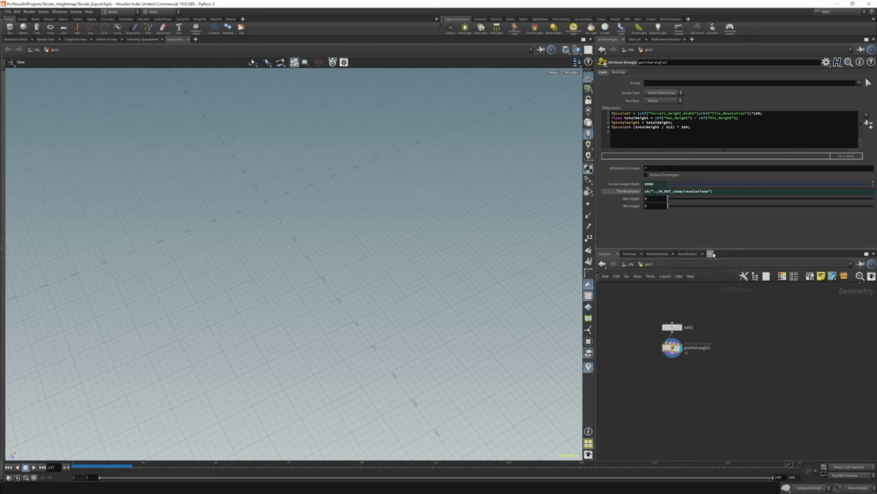
click(626, 190)
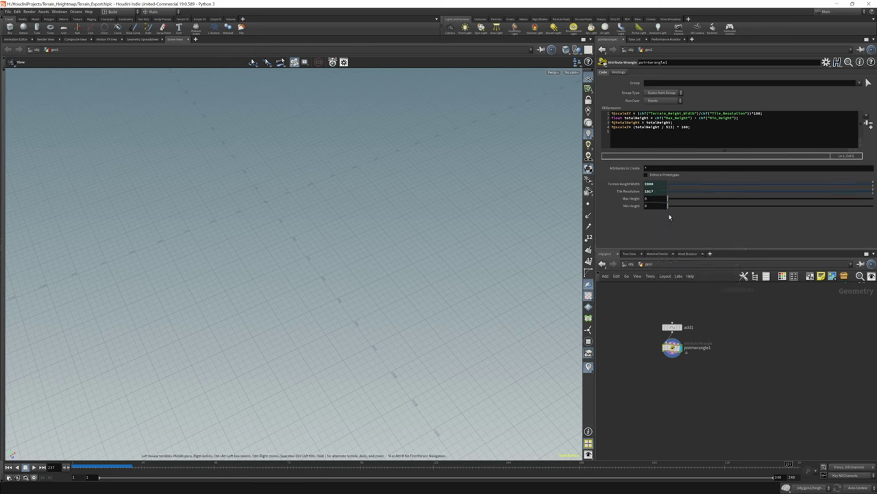
Step: Link the wrangle's Max Height parameter to the Input Max value of heightfield_remap1 as a relative reference
scroll(695, 366, down, 4)
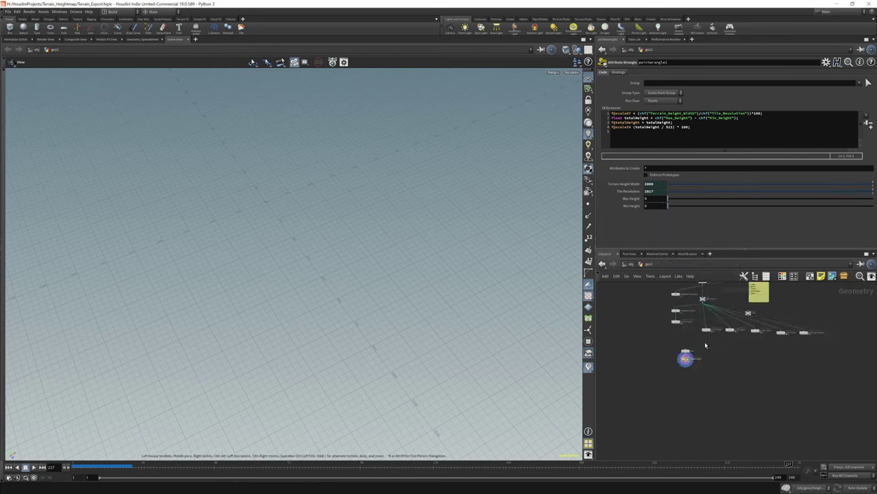
middle_drag(702, 311, 703, 357)
scroll(702, 357, up, 5)
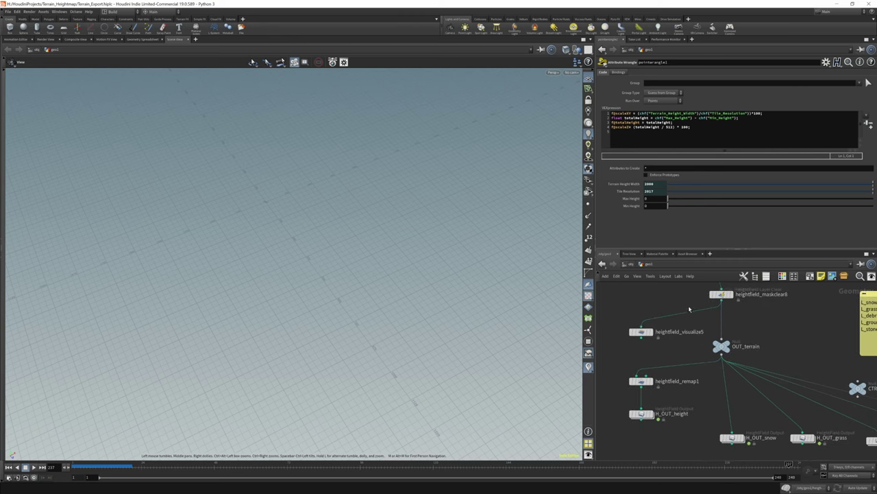
scroll(690, 390, down, 2)
middle_drag(691, 391, 648, 316)
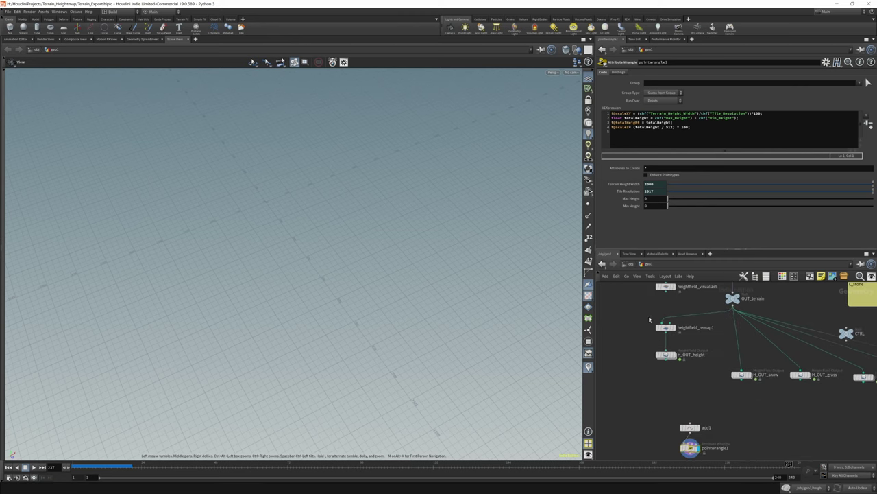
click(680, 327)
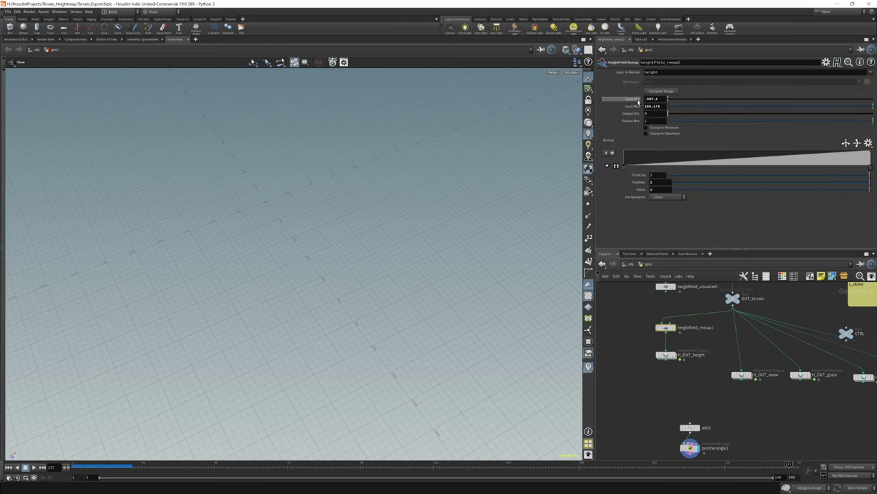
right_click(638, 101)
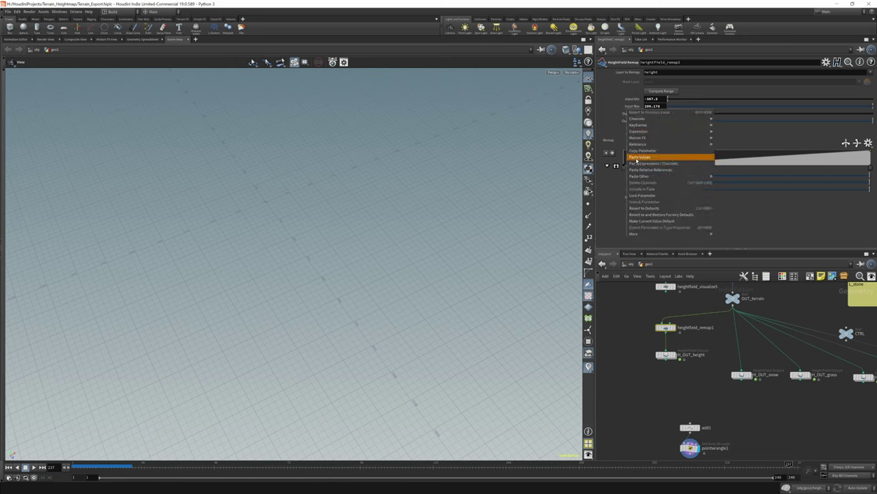
click(638, 159)
click(690, 447)
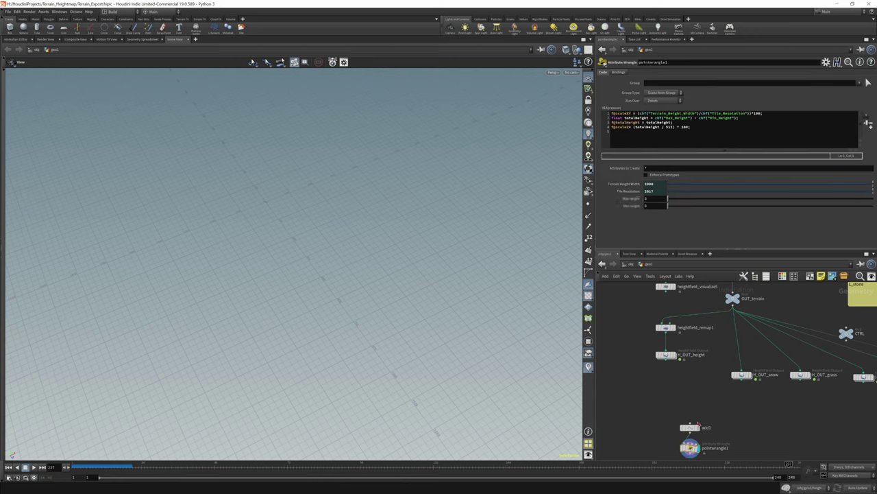
right_click(634, 199)
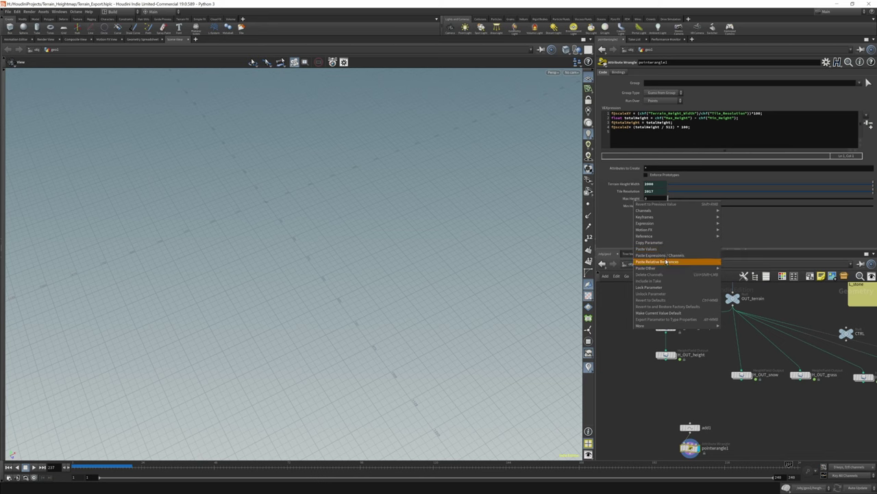
click(661, 249)
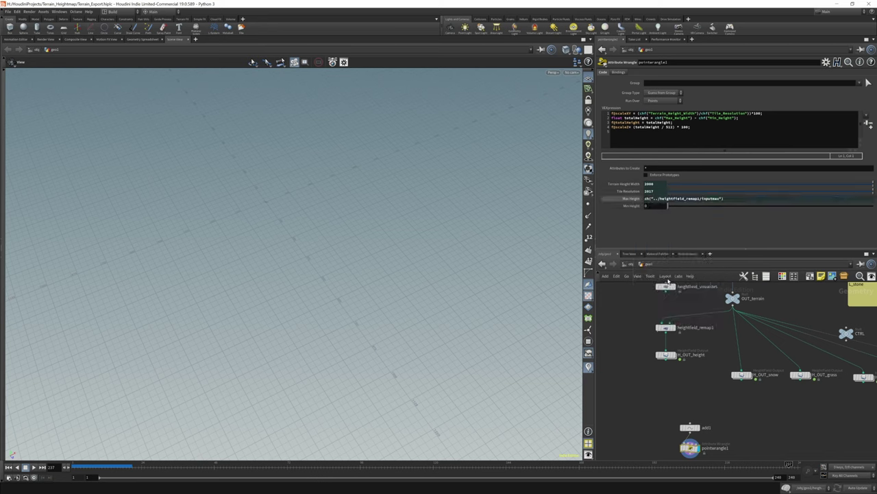
Step: Link the wrangle's Min Height parameter to the Input Min of heightfield_remap1 as a relative reference and display the point attributes in the Geometry Spreadsheet
scroll(650, 319, down, 3)
click(661, 337)
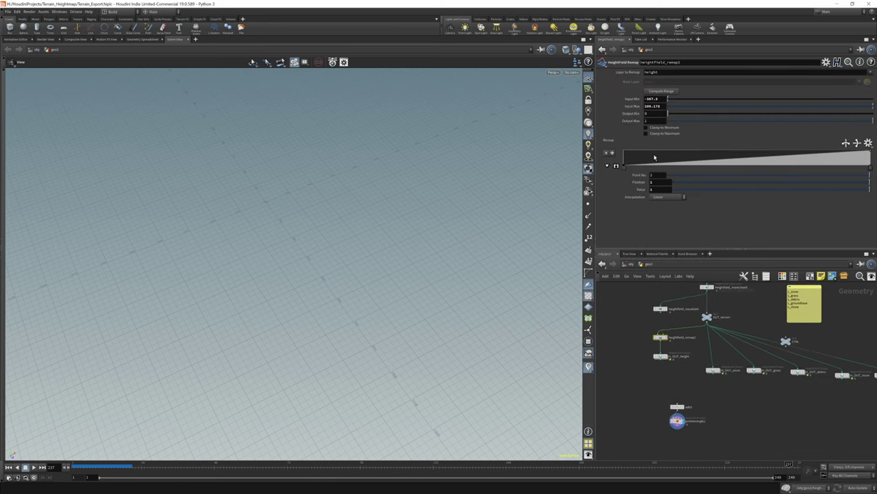
right_click(631, 99)
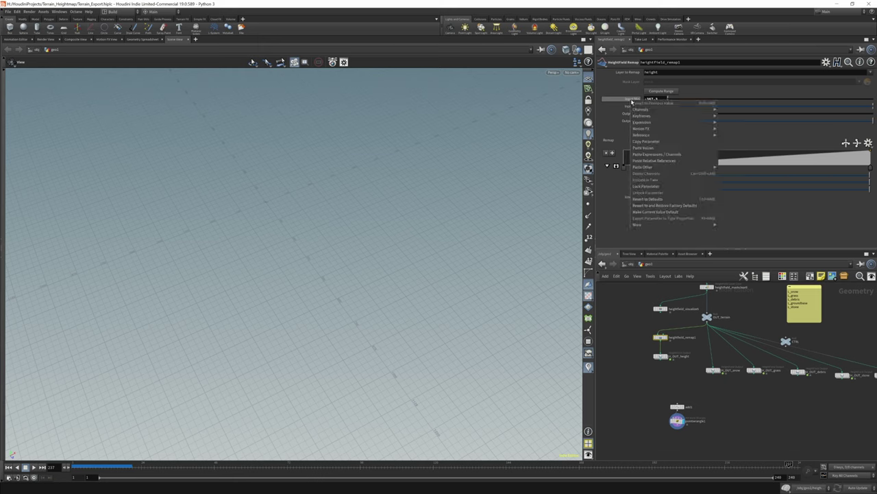
click(645, 141)
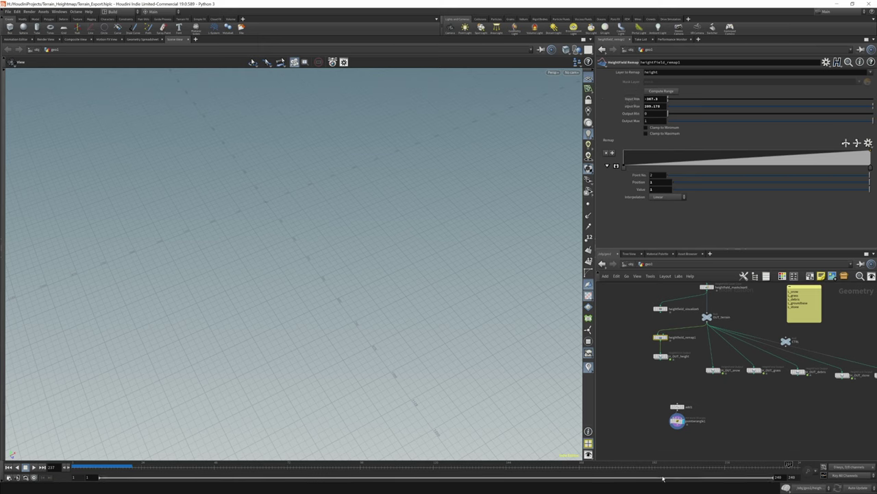
scroll(658, 412, up, 4)
click(684, 401)
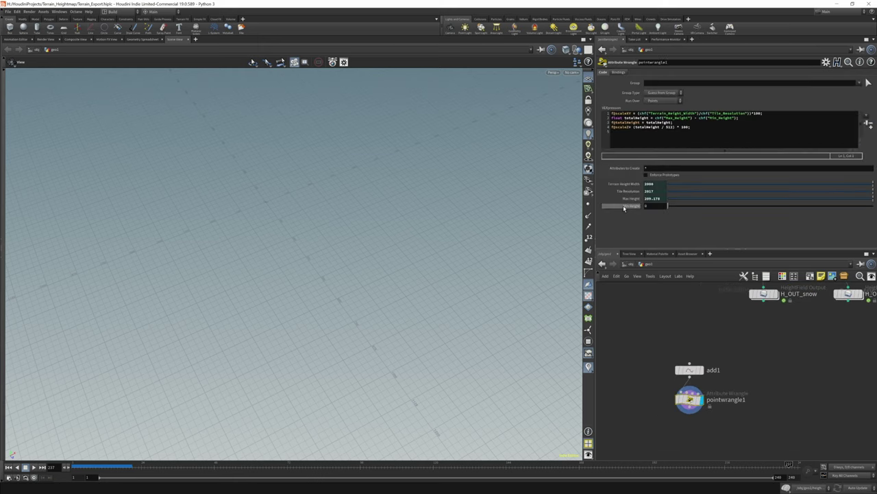
right_click(624, 208)
click(668, 266)
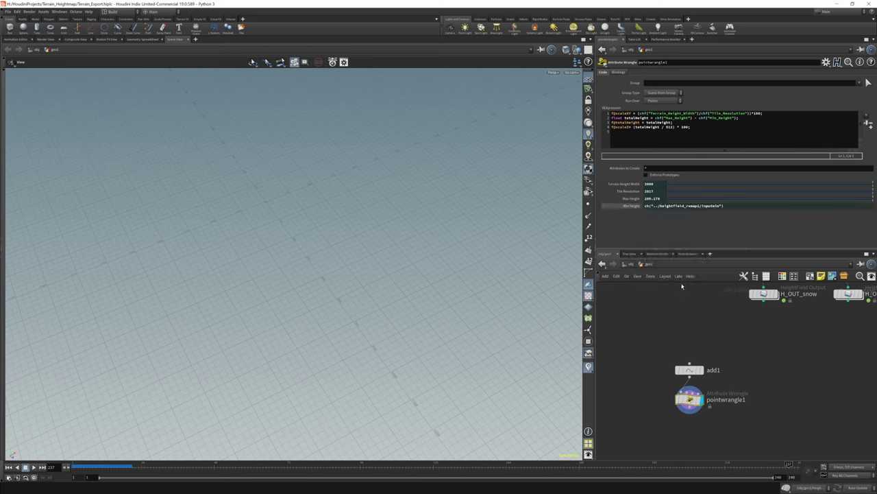
click(638, 212)
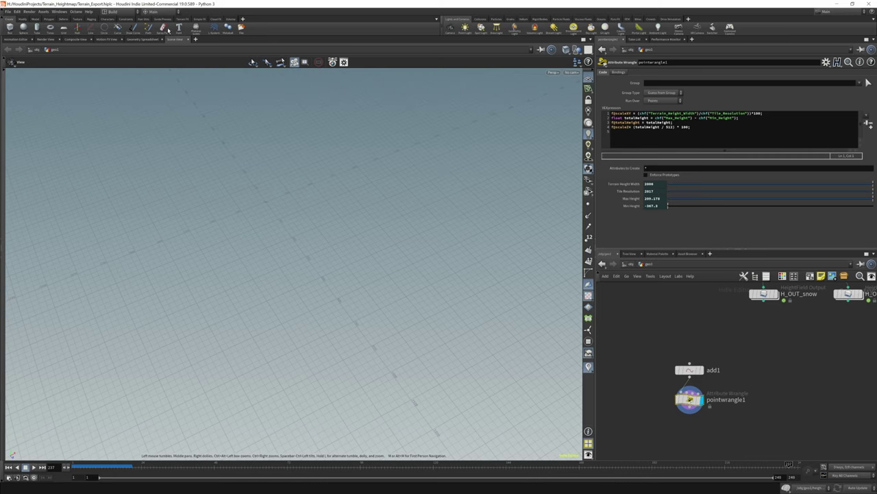
click(142, 39)
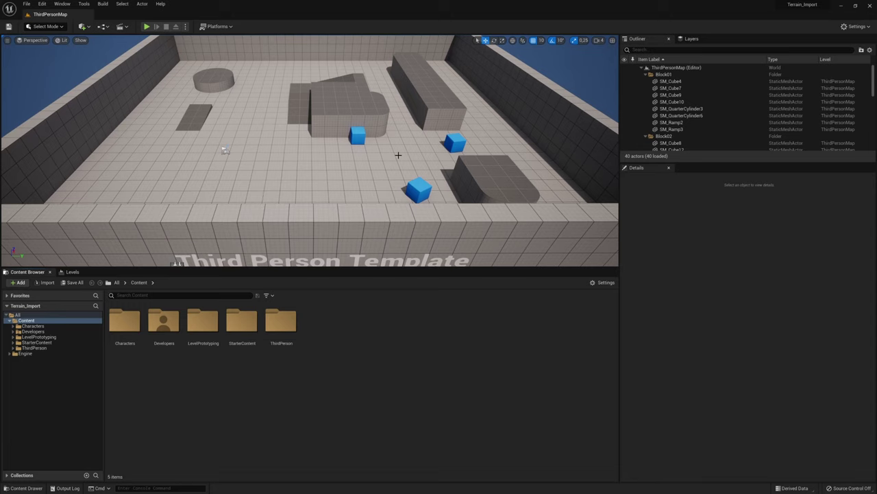
Step: Switch to the Terrain_Import project in Unreal Editor, create a new level from the Basic template and frame its floor
right_drag(225, 149, 251, 185)
click(26, 3)
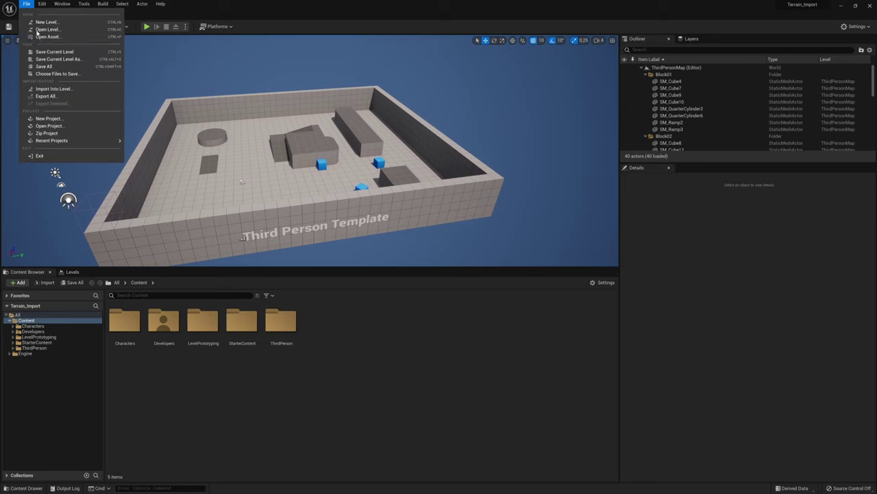
click(41, 20)
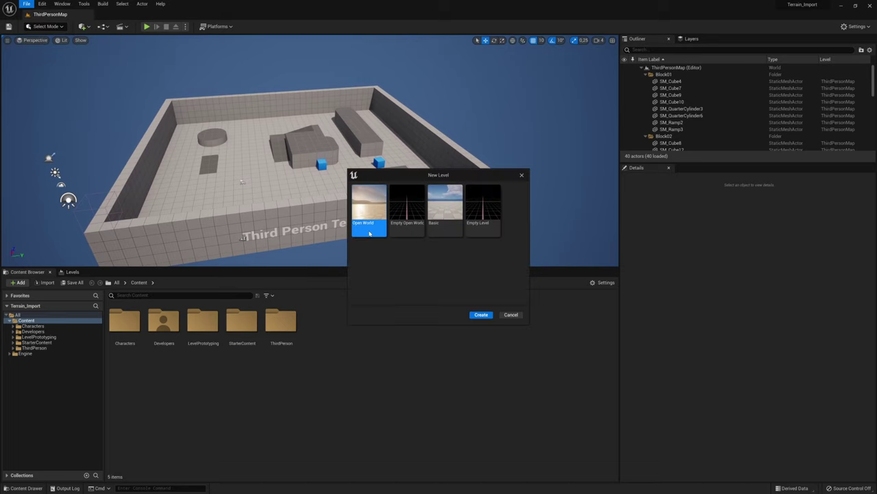
double_click(447, 209)
click(359, 174)
key(f)
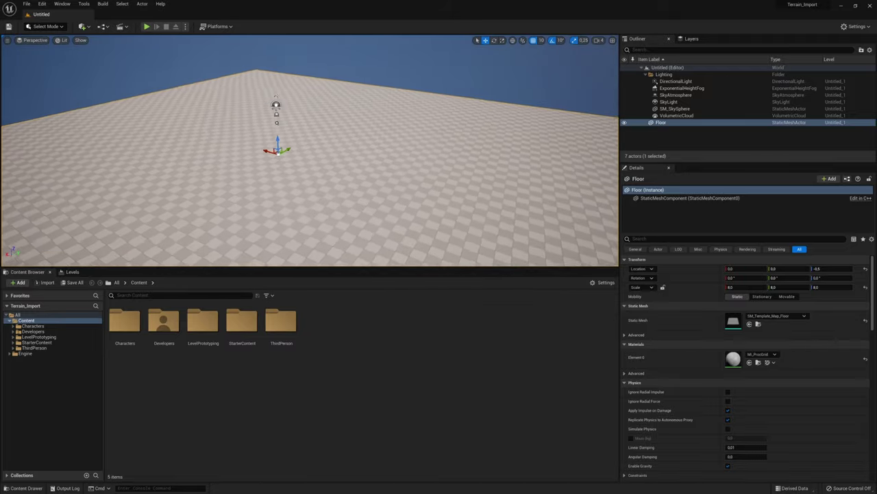
Step: Play-test the new level with the third-person character and stop the session
click(146, 27)
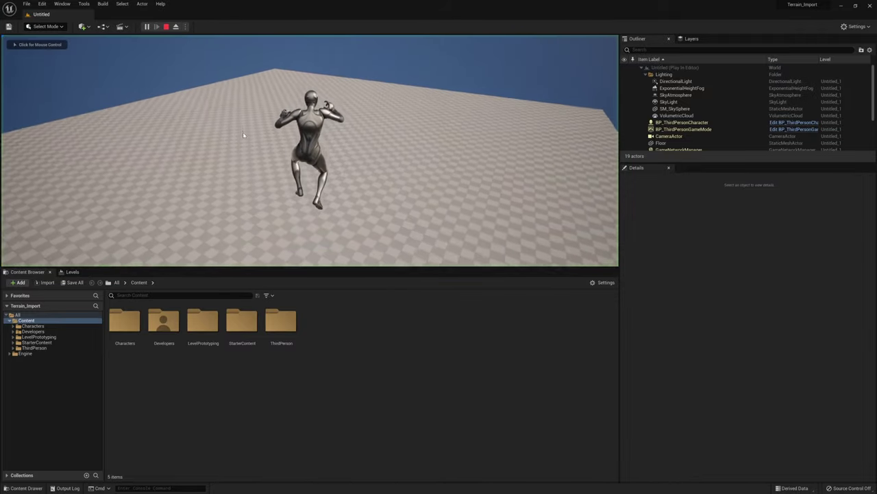
click(243, 132)
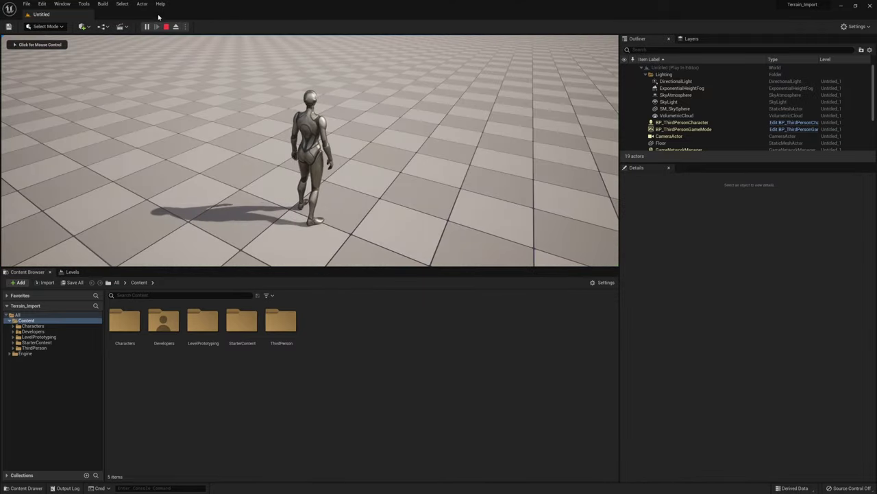
key(Escape)
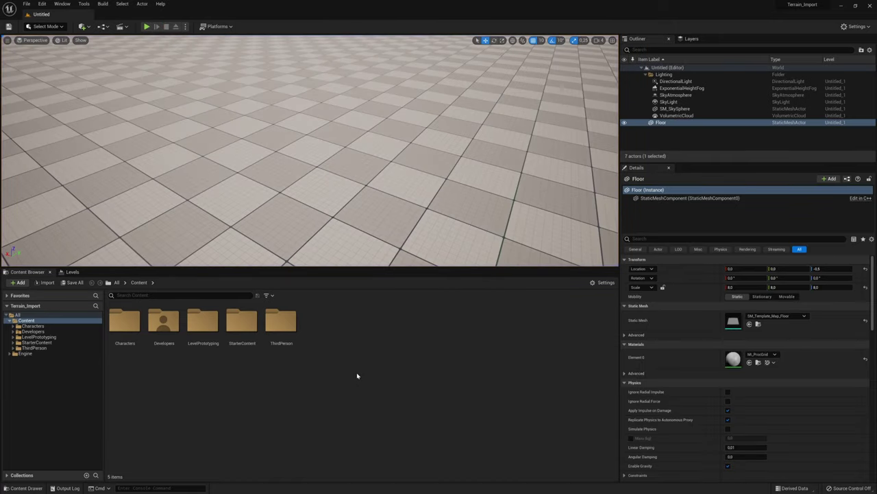
Step: Create a folder named Terrain inside Content and open it
right_click(366, 336)
click(405, 129)
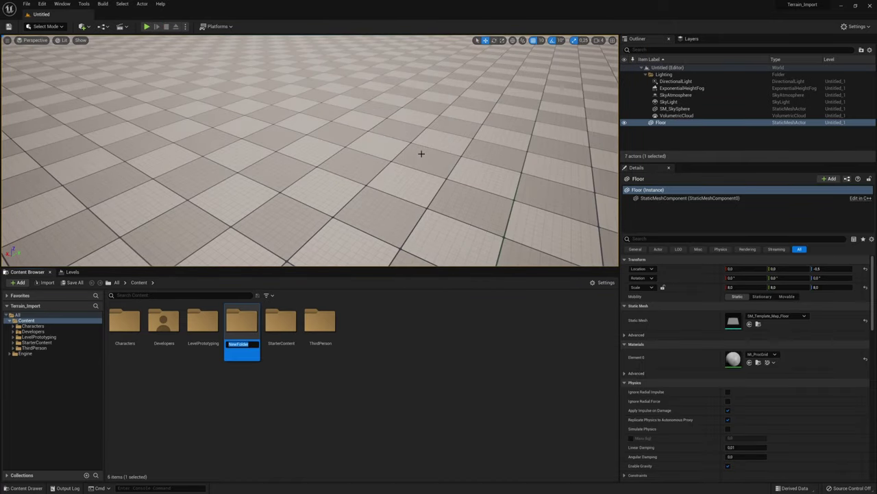
text(Terrain)
key(Return)
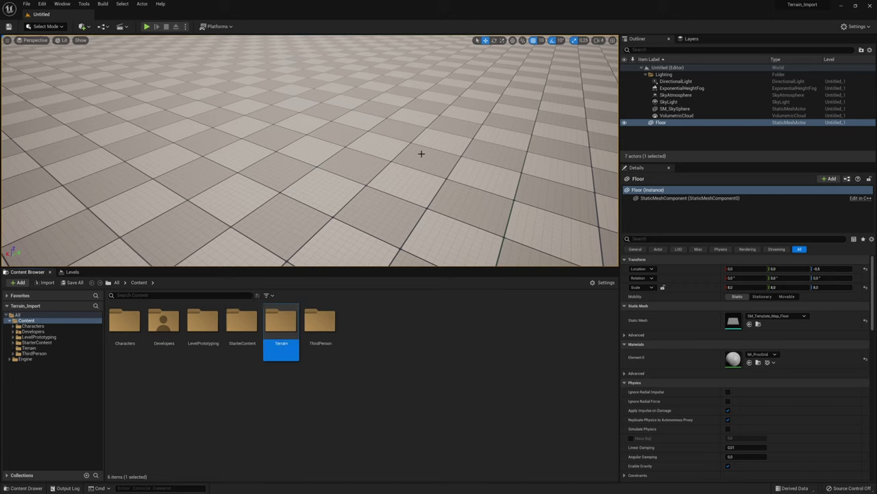
double_click(277, 339)
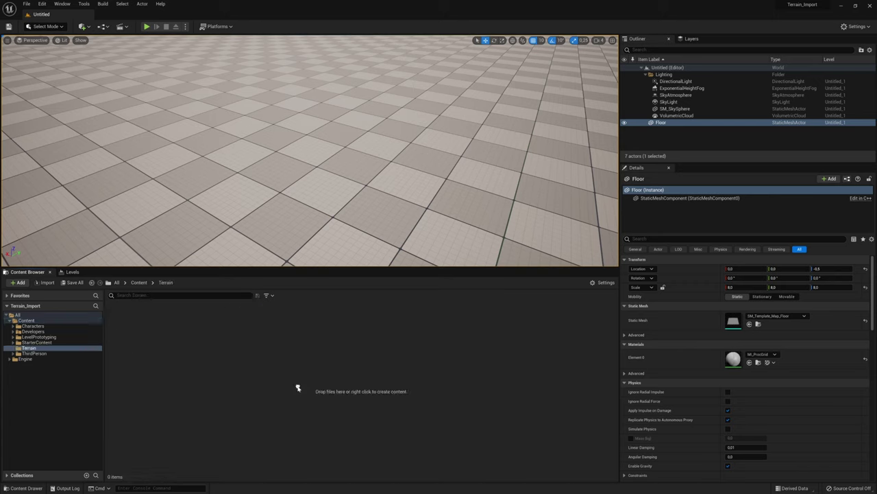
Step: Create a material named MT_Landscape in the Terrain folder
right_click(337, 346)
click(84, 442)
right_click(356, 400)
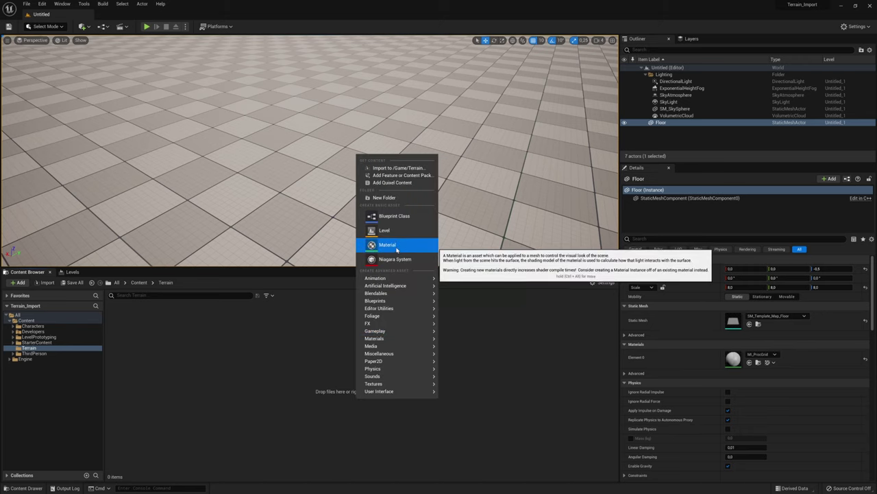
click(391, 248)
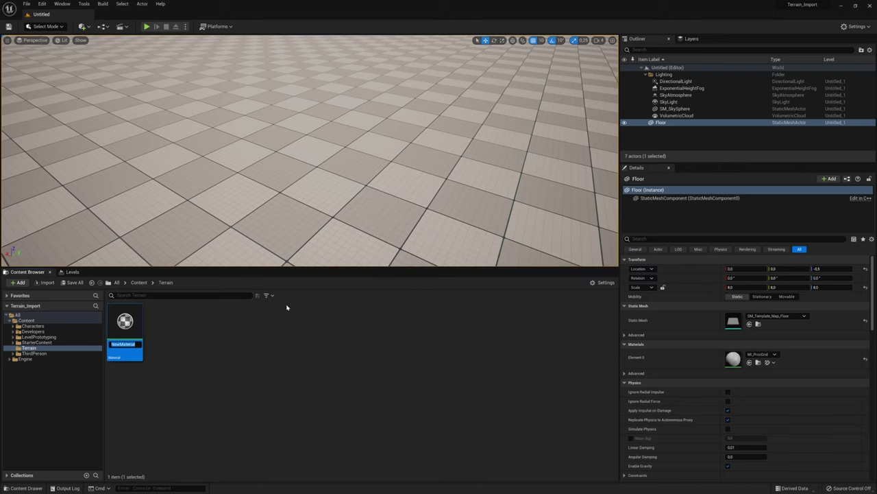
text(MT_Landscape)
key(Return)
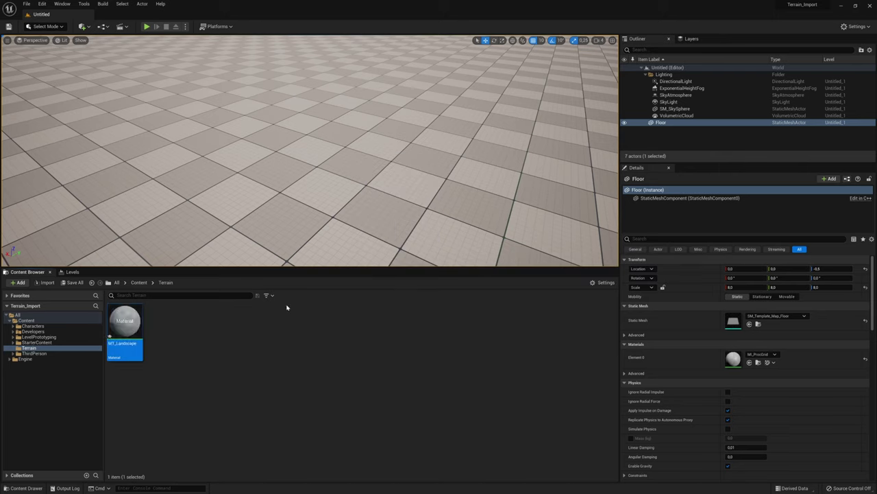
Step: Open MT_Landscape and add a Layer Blend node to its material graph
double_click(127, 324)
right_click(373, 190)
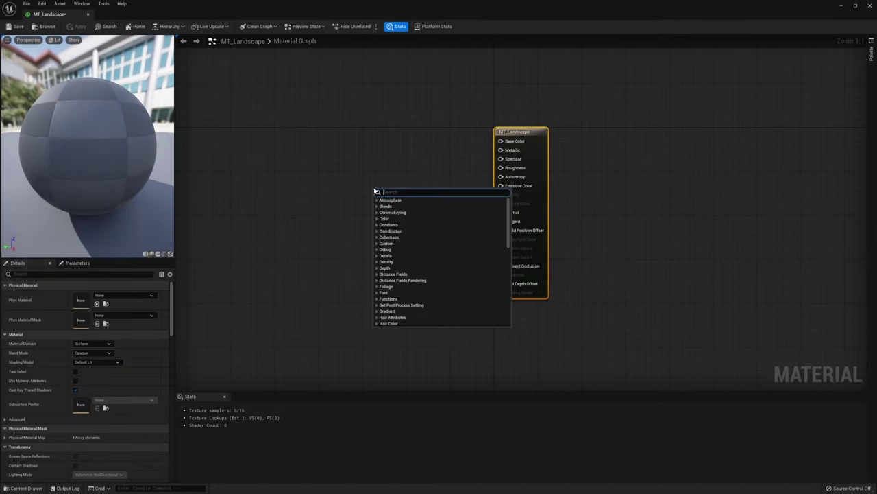
text(layerblend)
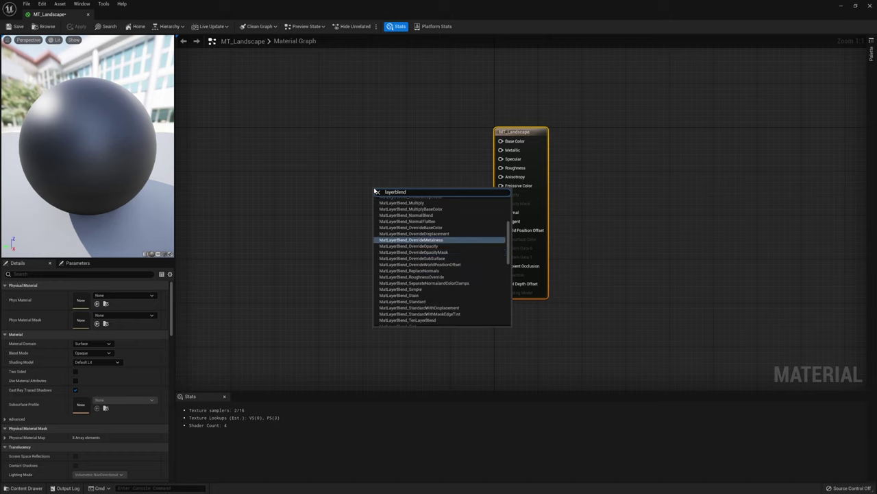
key(Return)
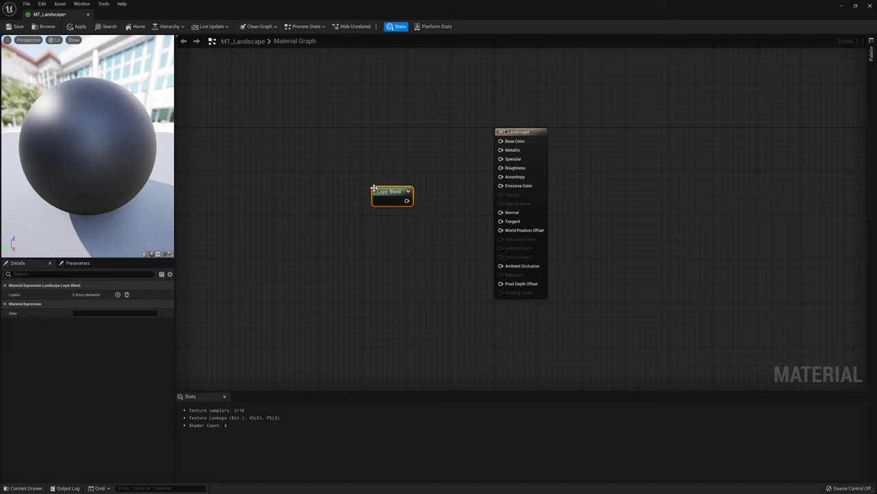
Step: Add five layer elements to the Layer Blend node
click(118, 294)
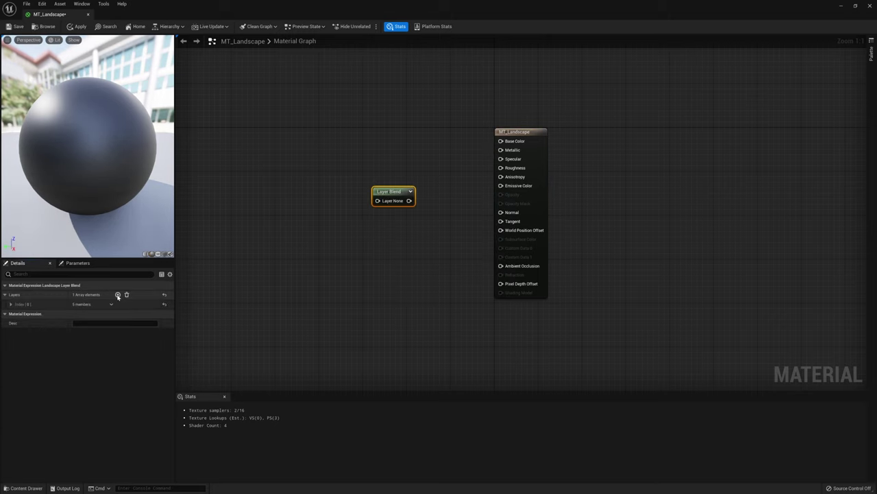
click(118, 294)
click(117, 294)
click(117, 294)
click(118, 294)
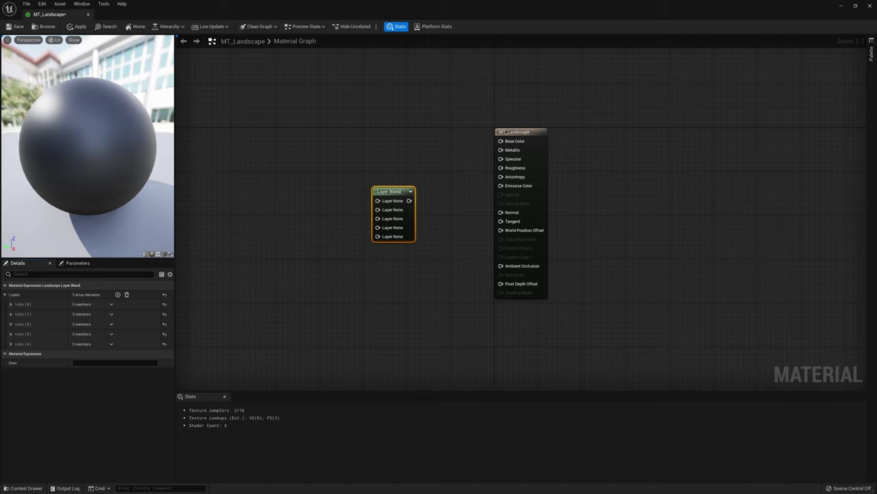
Step: Check the layer names in Houdini's network note, and expand the settings of all five Layer Blend elements
key(alt+Tab)
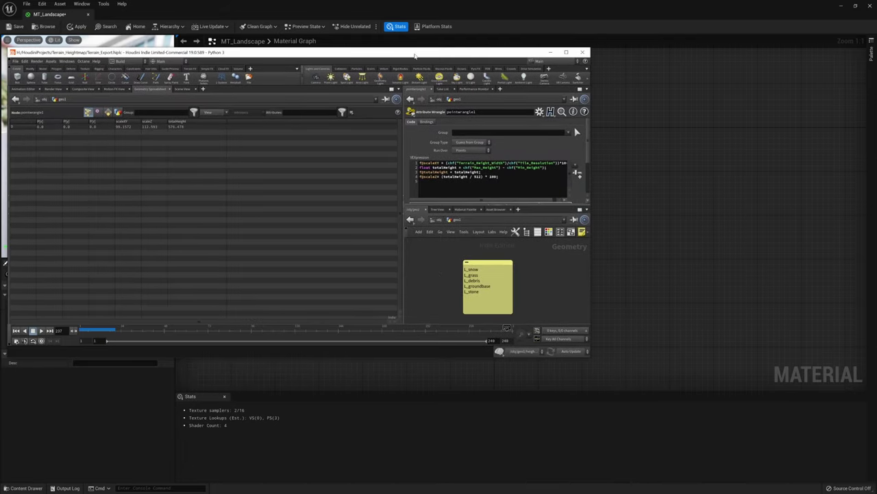
key(alt+Tab)
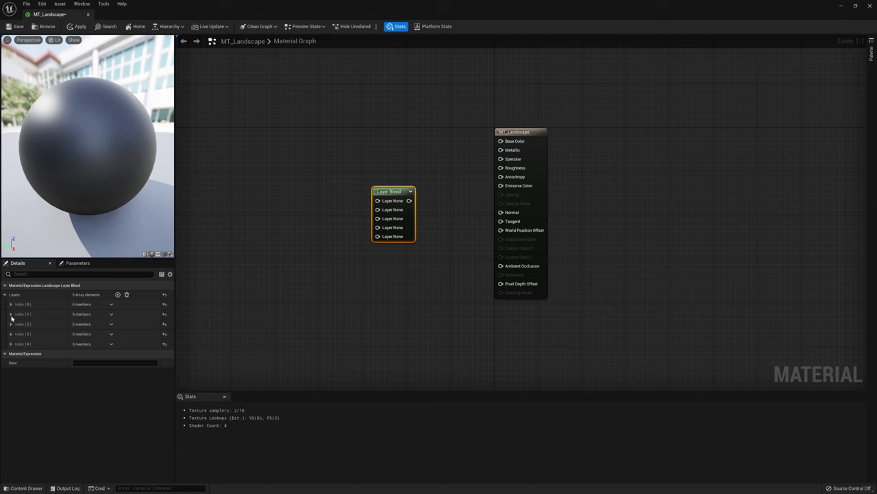
click(10, 303)
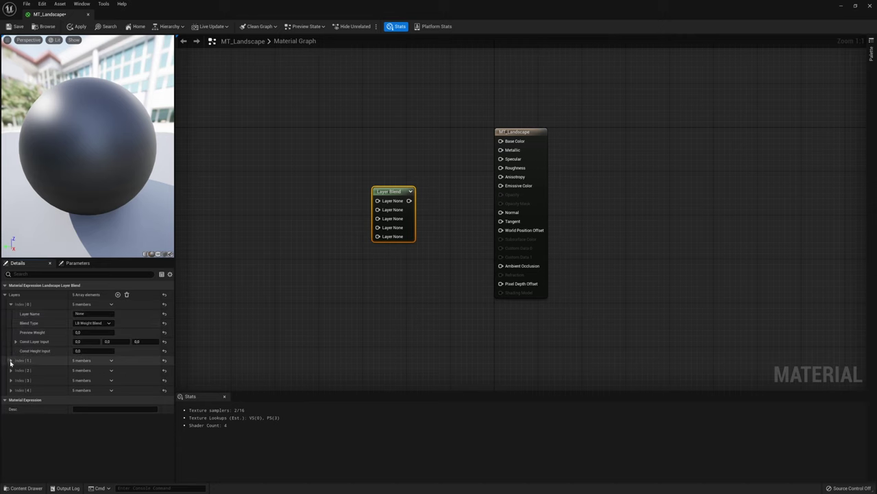
click(10, 360)
click(10, 416)
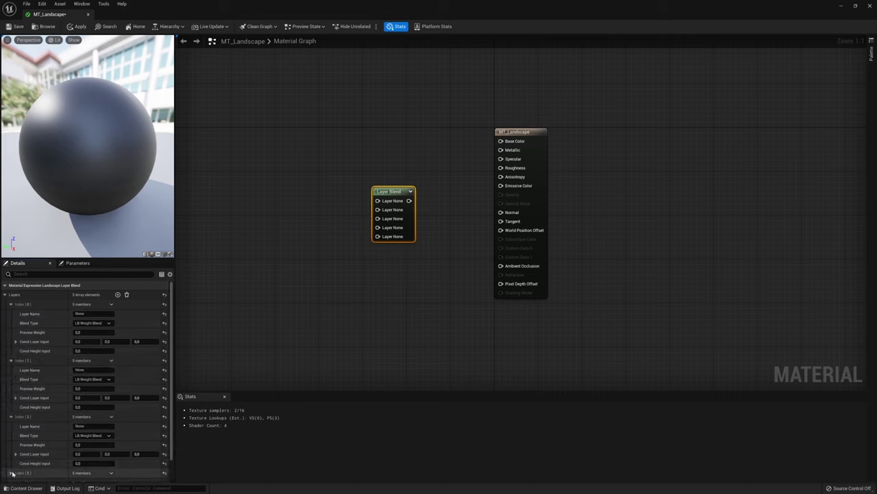
click(12, 473)
scroll(12, 473, down, 4)
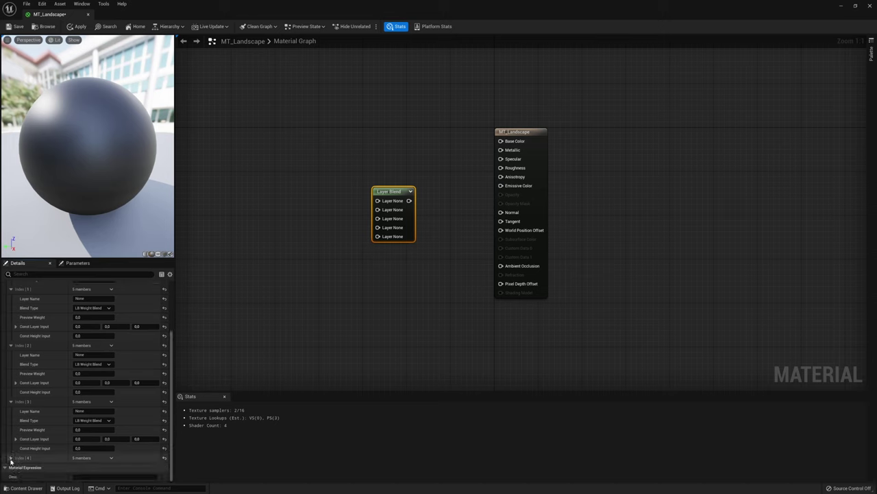
click(10, 457)
scroll(89, 343, up, 5)
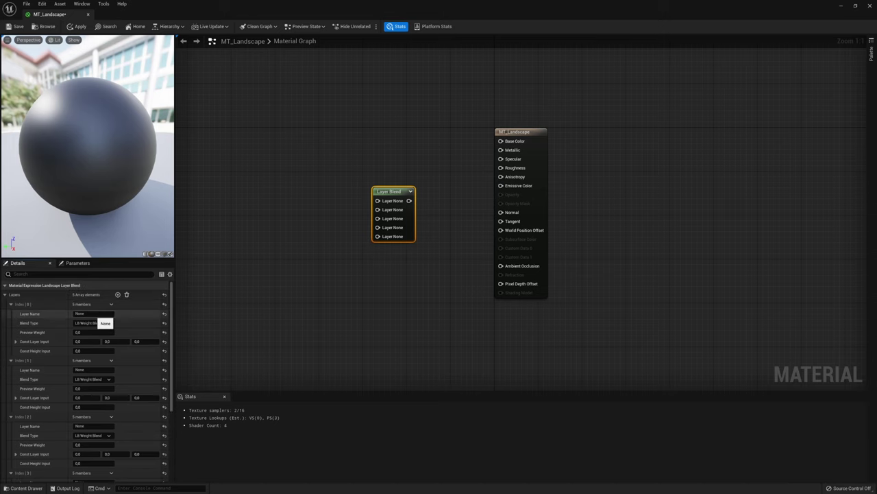
Step: Name the first three Layer Blend layers Snow, Grass and Debris
click(93, 314)
text(Snow)
key(Return)
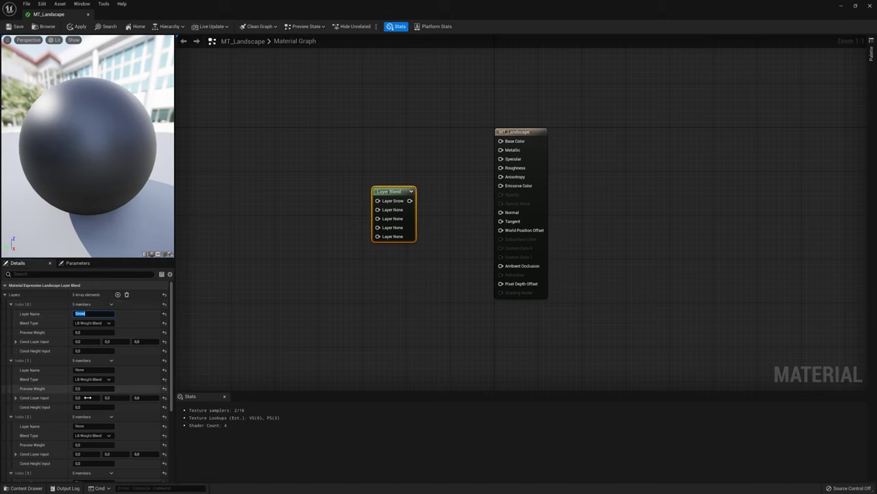
click(93, 370)
text(Grass)
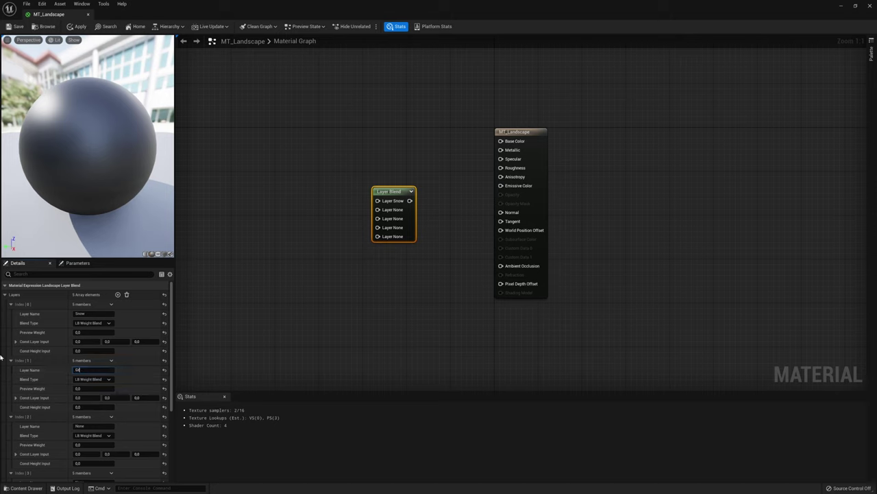
key(Return)
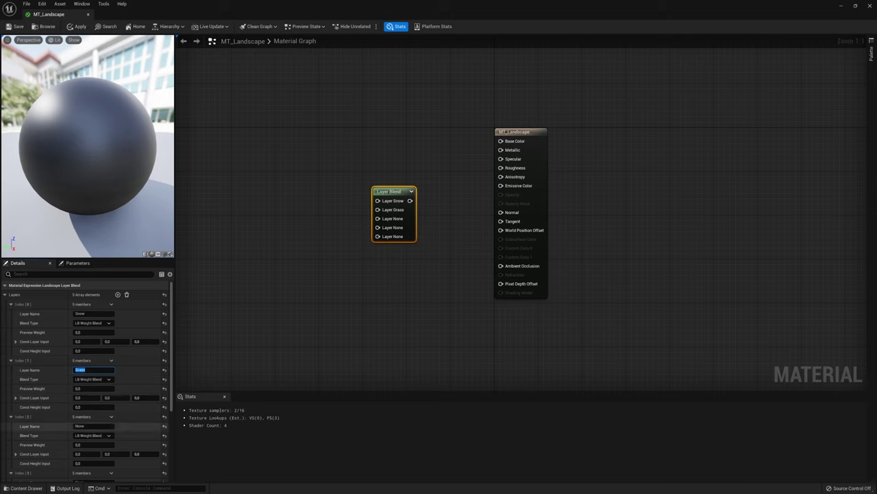
click(94, 426)
text(Debri)
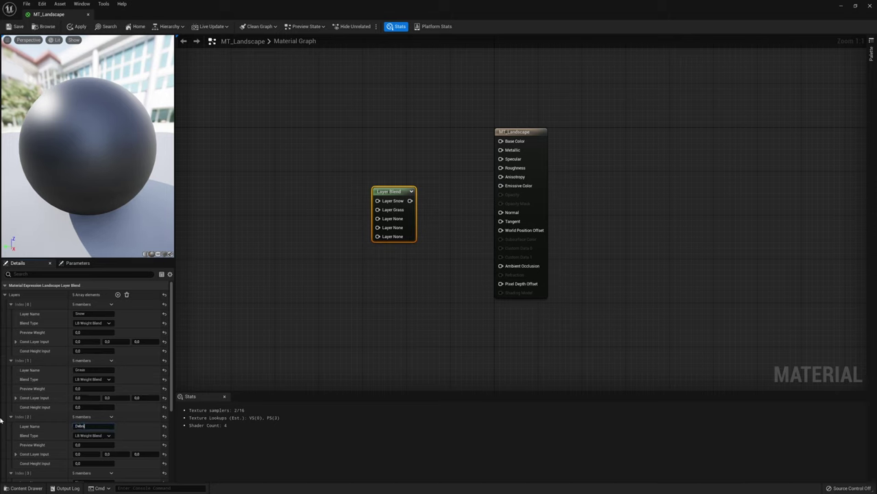
text(s)
key(Return)
Step: Name the fourth Layer Blend layer GroundBase and the fifth one Stone
scroll(121, 423, down, 3)
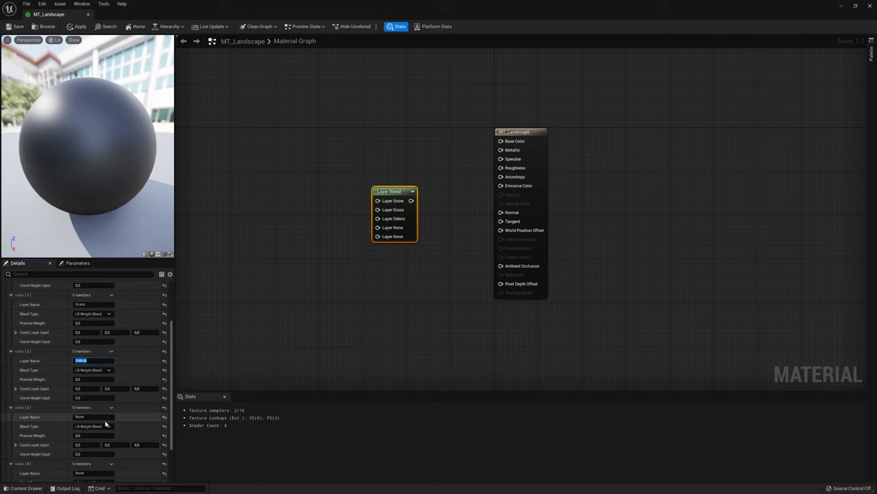
click(93, 416)
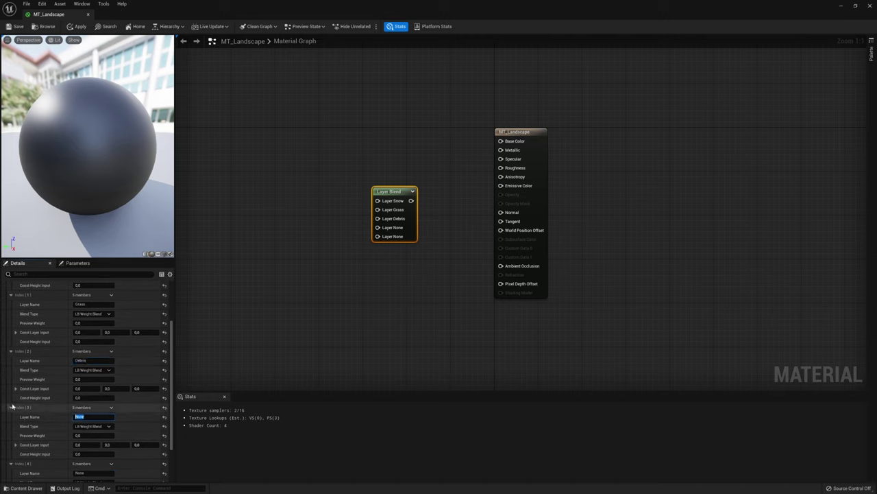
text(GroundBase)
key(Return)
scroll(13, 438, down, 2)
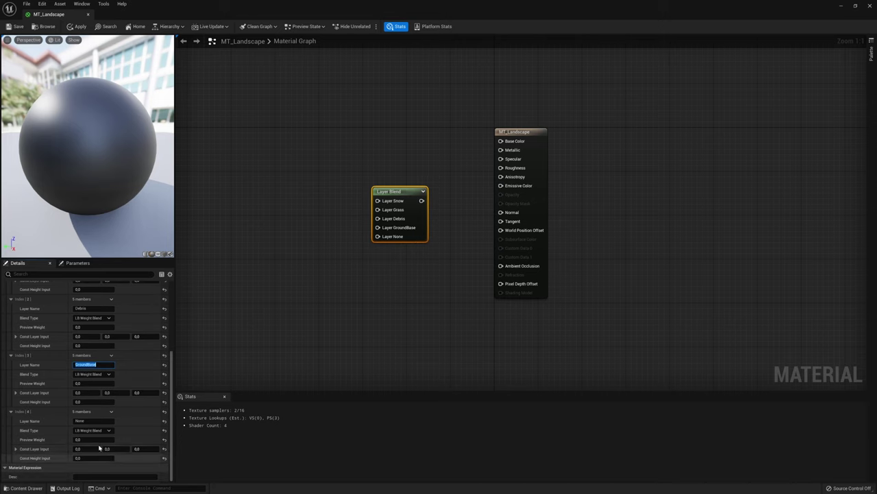
click(94, 420)
text(Sn)
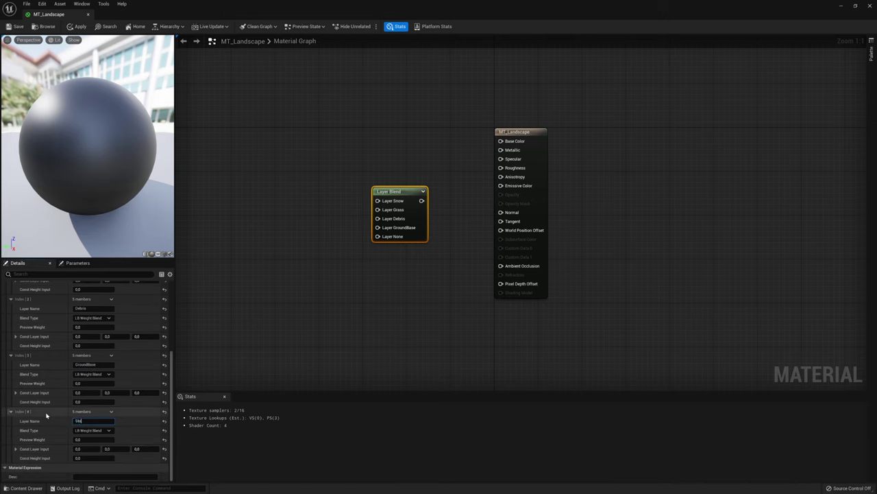
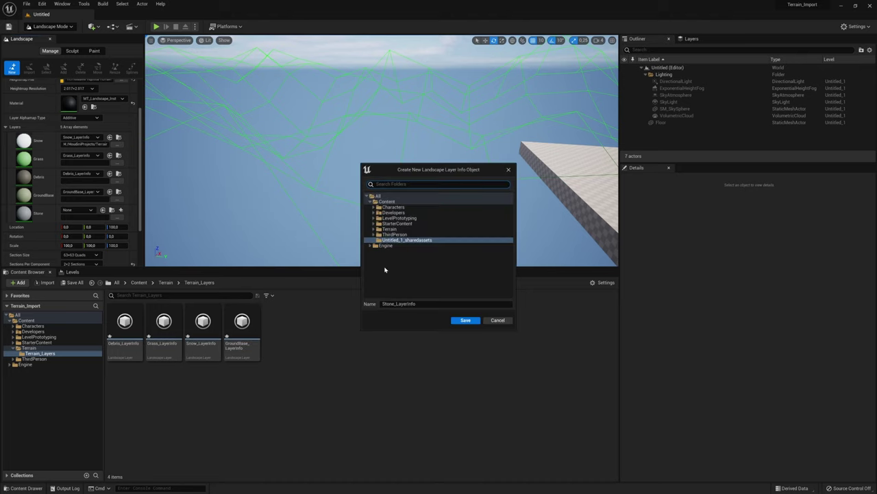
Step: Save the Stone_LayerInfo object in Terrain_Layers and assign the exported snow mask PNG to the Snow layer
click(465, 319)
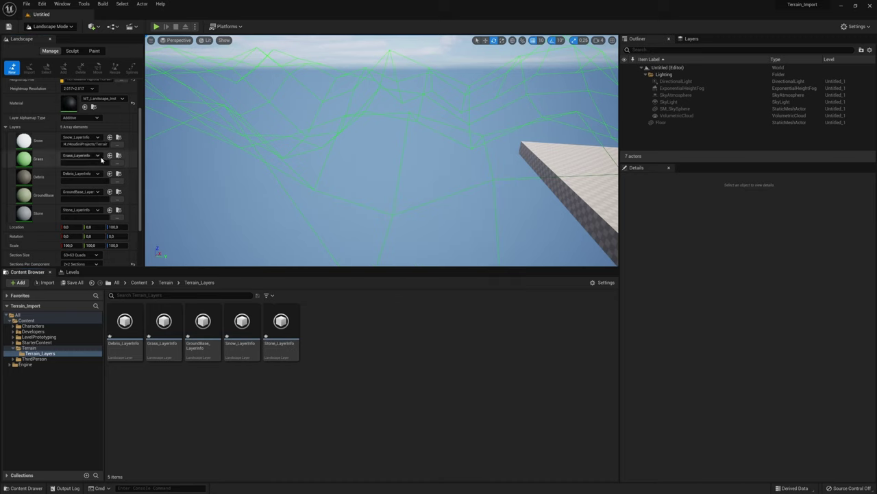
click(118, 144)
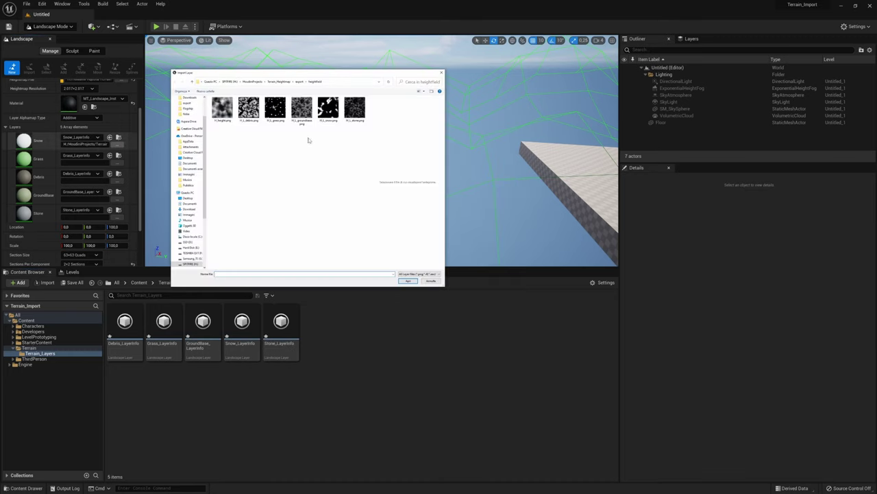
double_click(330, 111)
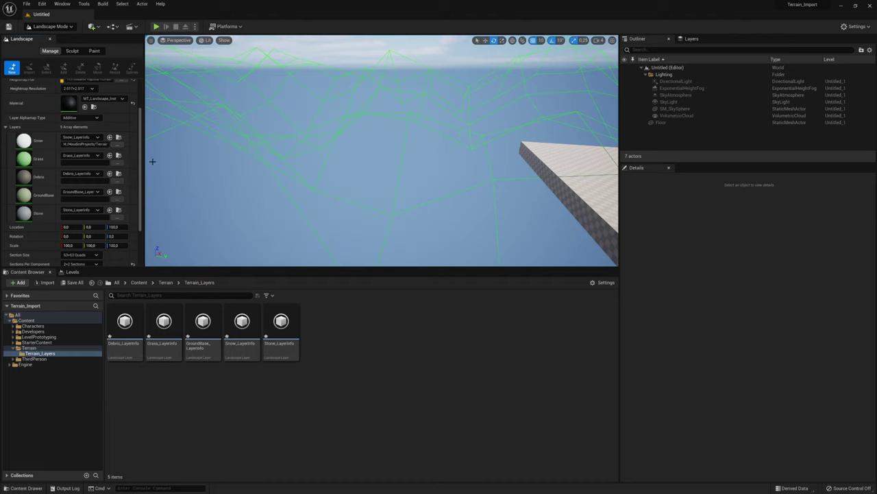
Step: Assign the exported grass and debris mask PNGs to the Grass and Debris landscape layers
click(119, 163)
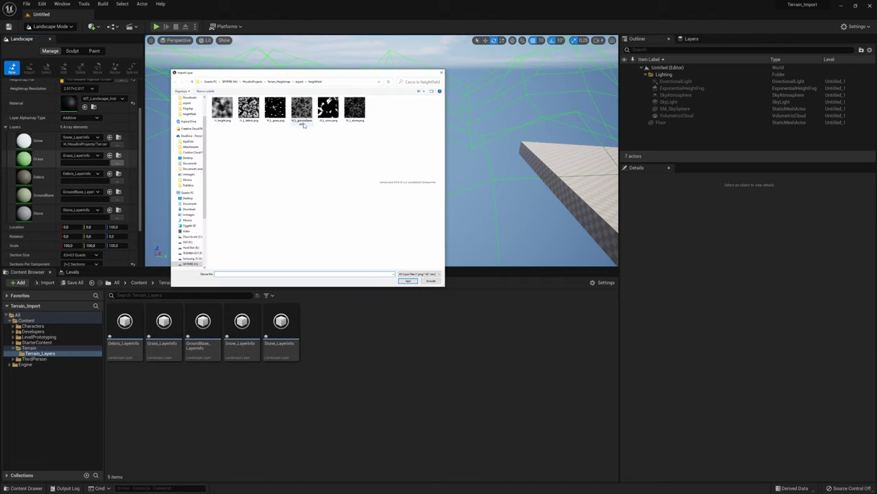
double_click(274, 111)
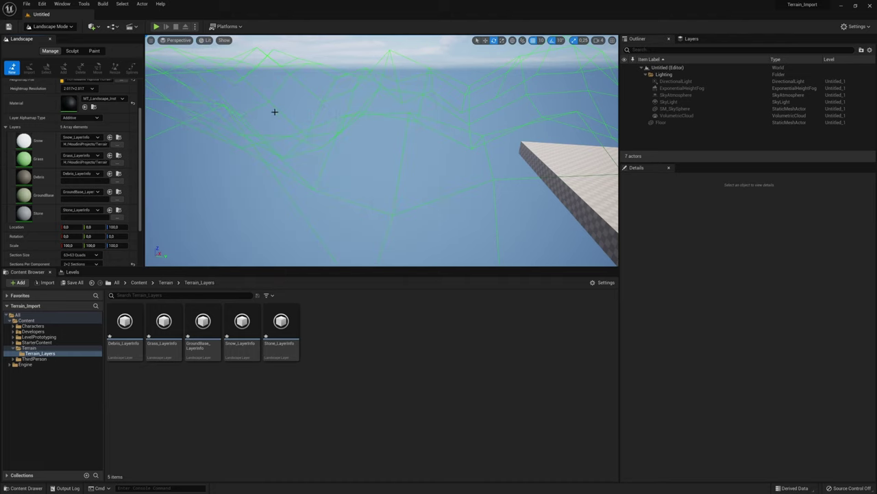
click(119, 180)
double_click(249, 109)
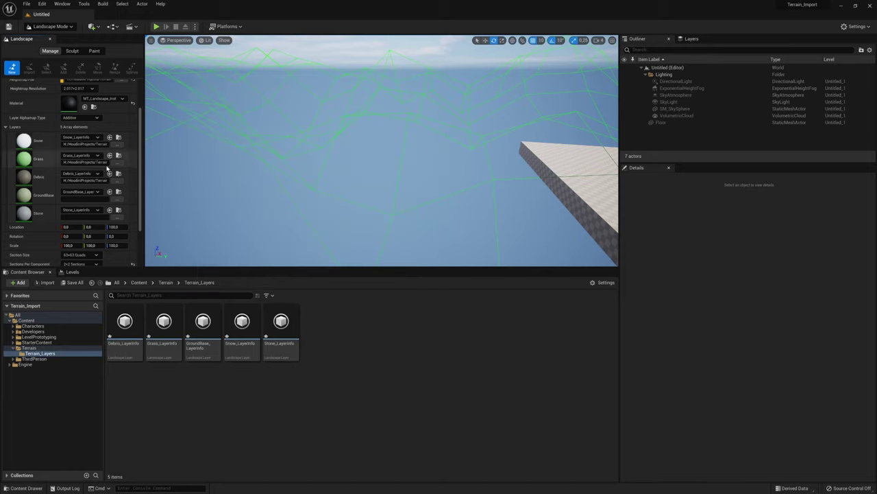
Step: Assign the exported groundbase and stone mask PNGs to the GroundBase and Stone landscape layers
click(118, 199)
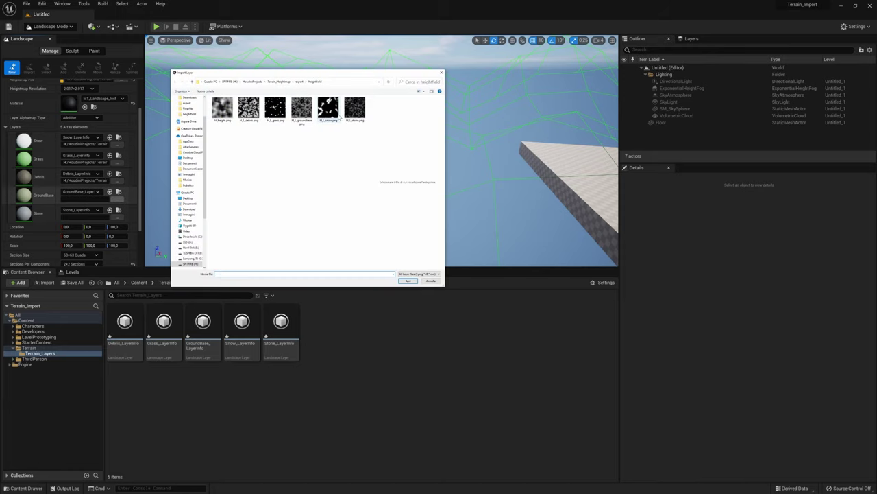
double_click(302, 108)
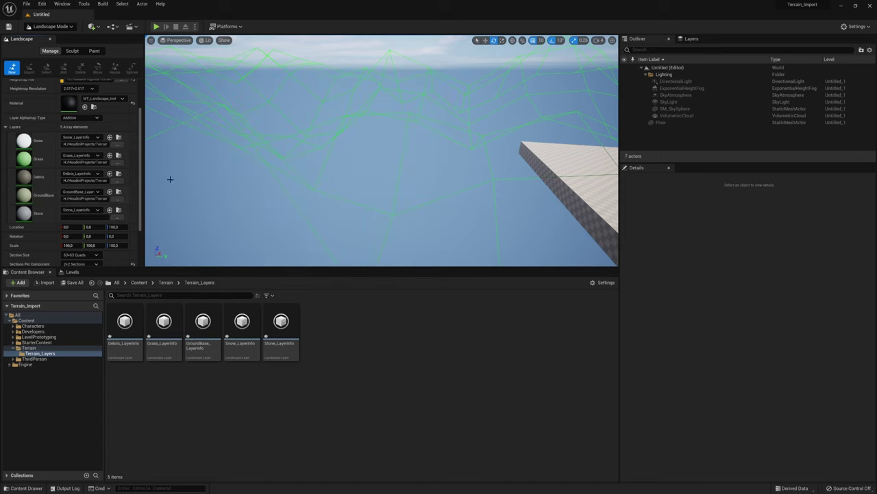
click(120, 217)
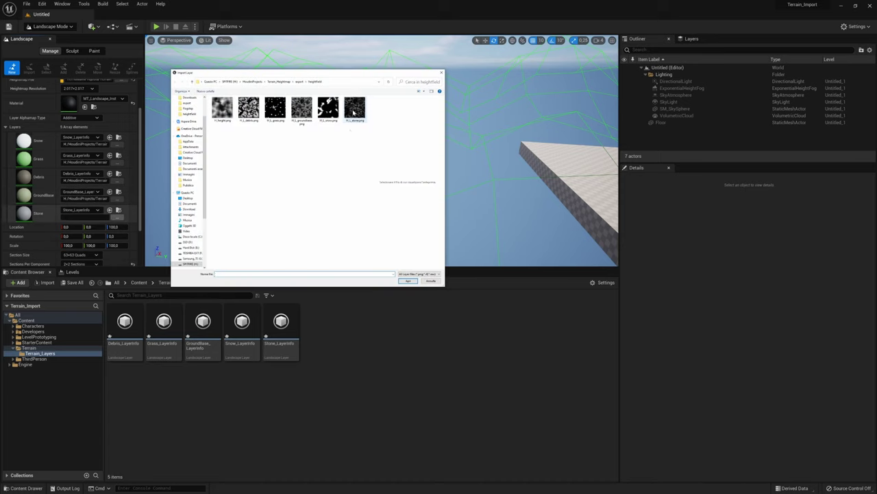
double_click(354, 109)
Step: Review the landscape import settings, look up pointwrangle1's scaleXY value in Houdini's geometry spreadsheet, and return to Unreal
scroll(69, 206, down, 2)
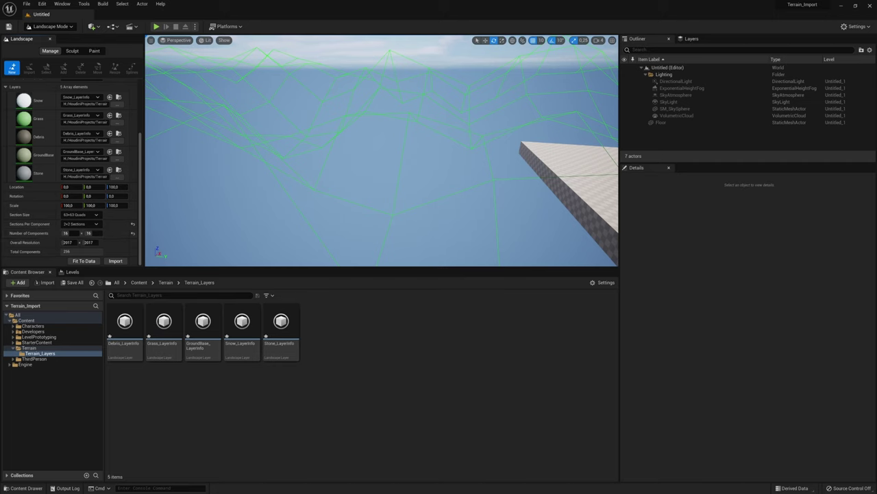
scroll(81, 236, up, 4)
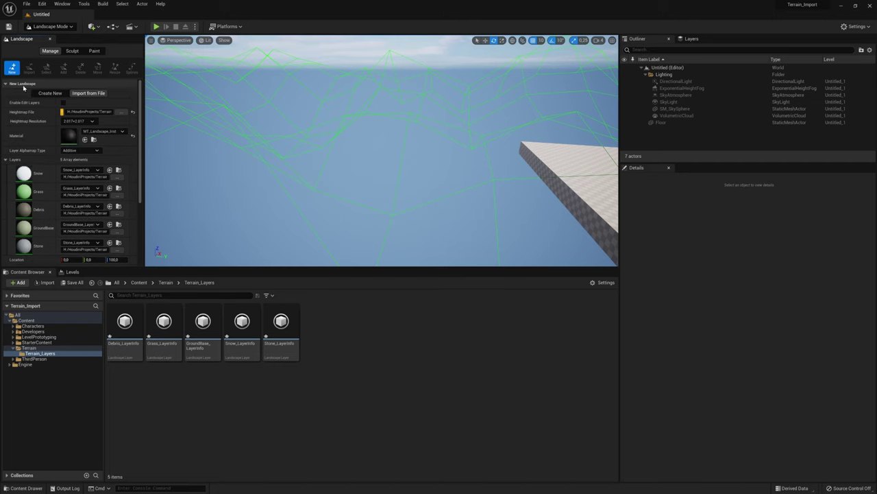
scroll(88, 151, down, 4)
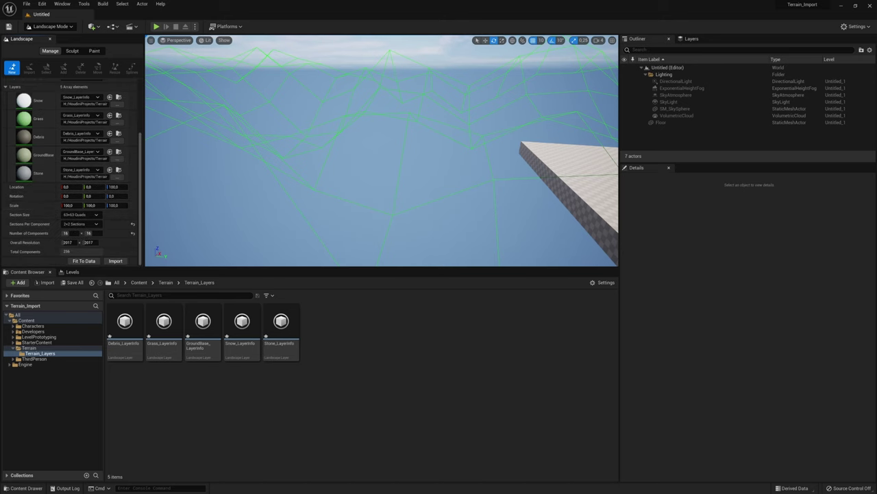
key(alt+Tab)
click(216, 132)
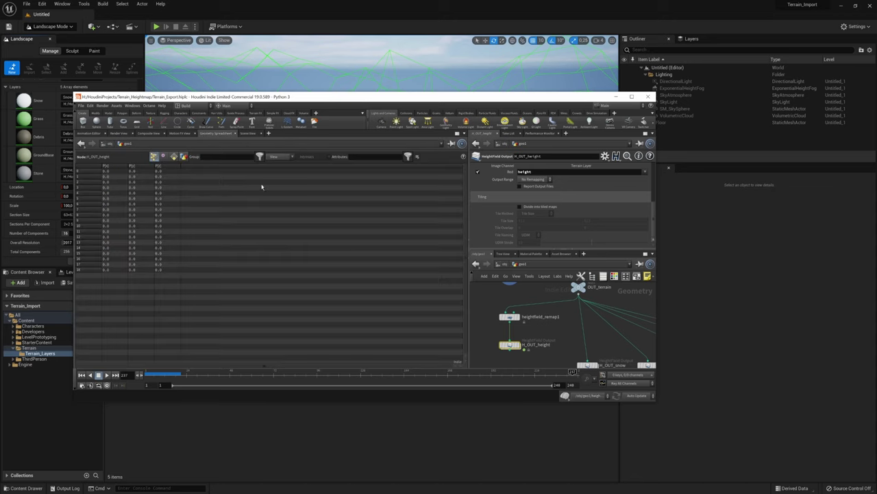
scroll(517, 323, down, 3)
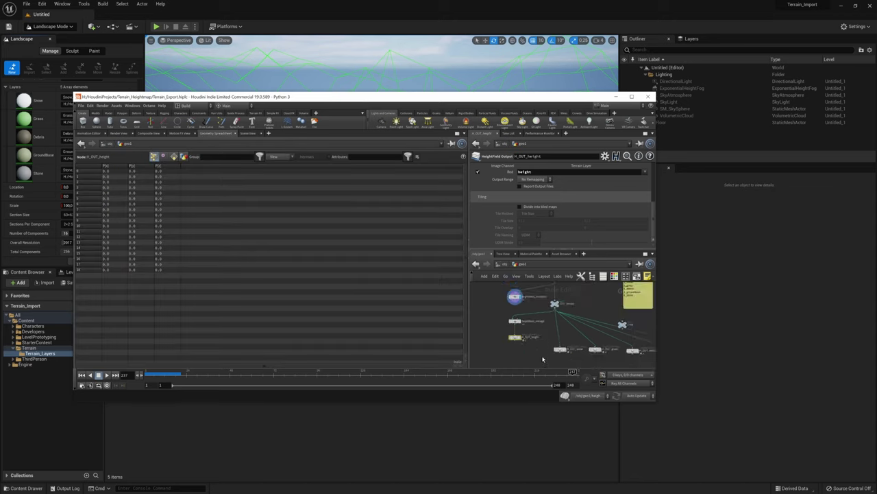
scroll(557, 305, up, 3)
click(556, 312)
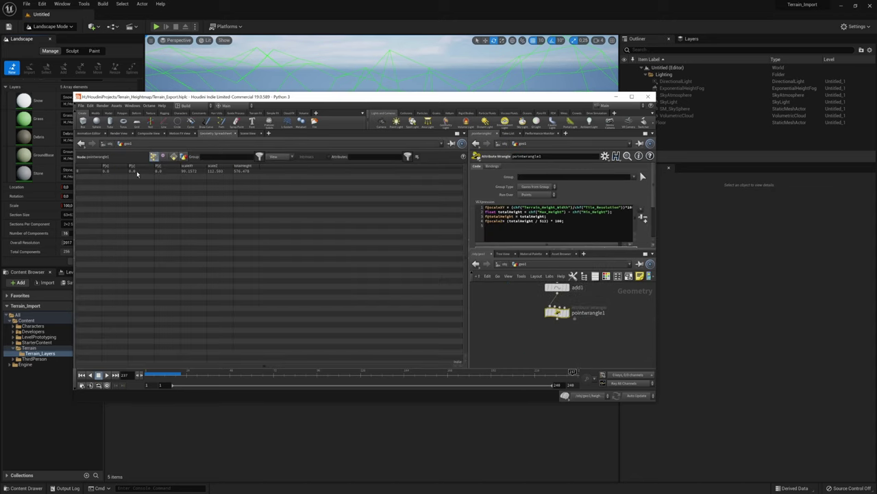
click(192, 174)
click(615, 97)
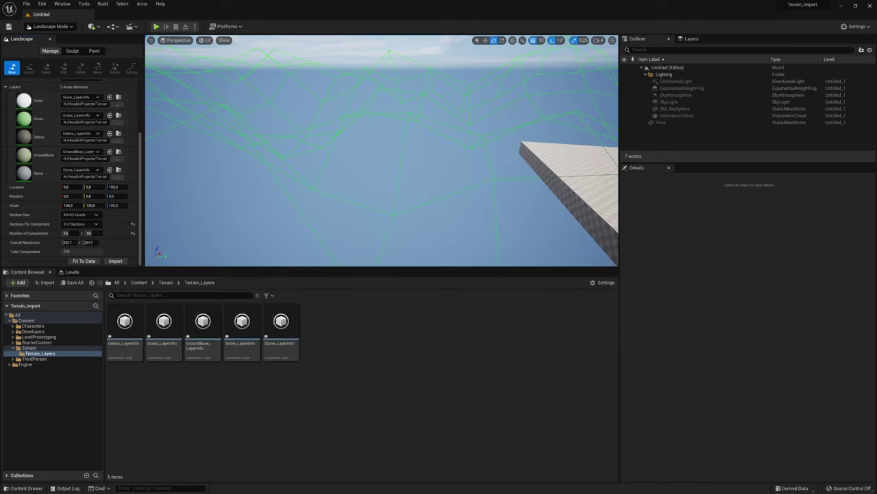
Step: Set the new landscape's X and Y scale to 99.1572
click(68, 204)
text(99.1572)
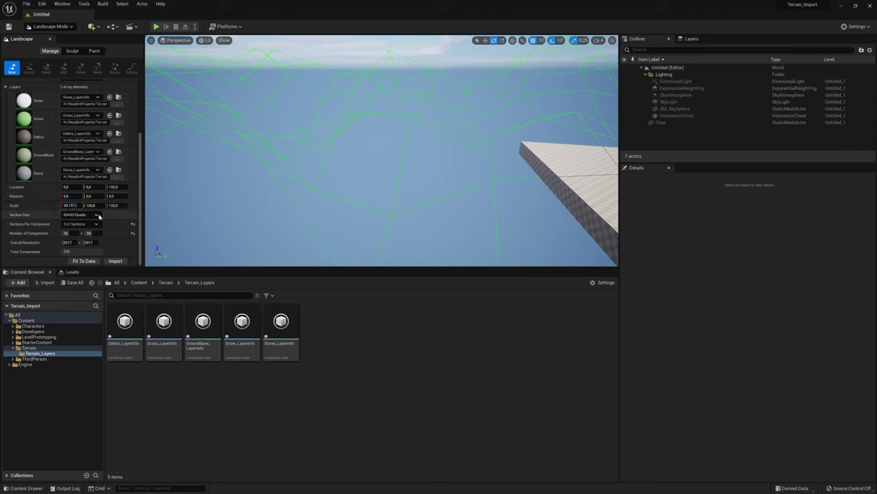
key(Tab)
text(99.1572)
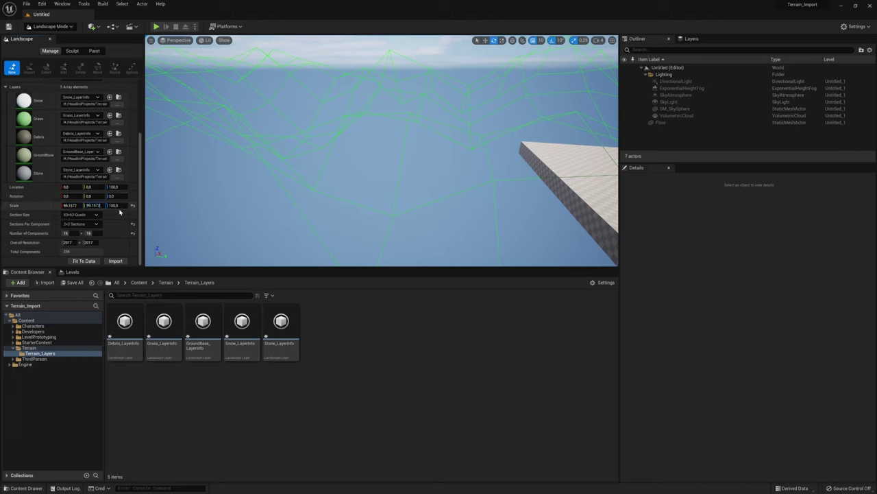
key(Return)
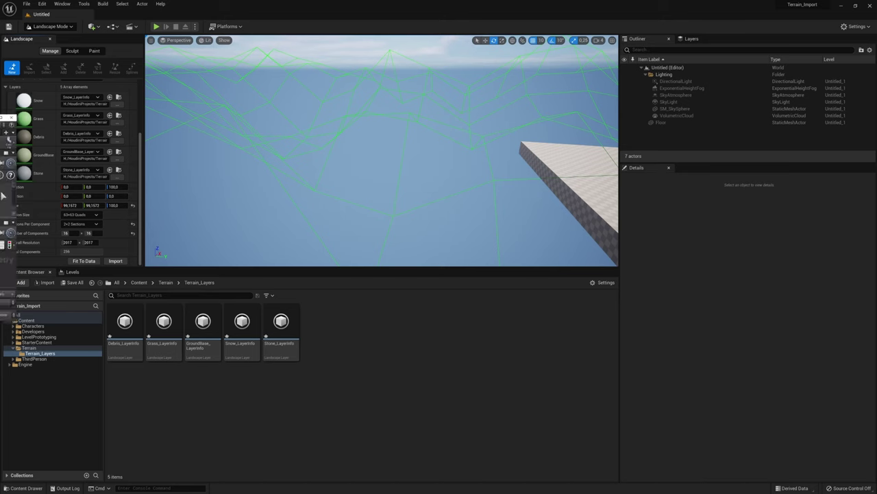
Step: Look up pointwrangle1's scaleZ value in Houdini and set the new landscape's Z scale to 112.593 in Unreal
key(alt+Tab)
click(210, 153)
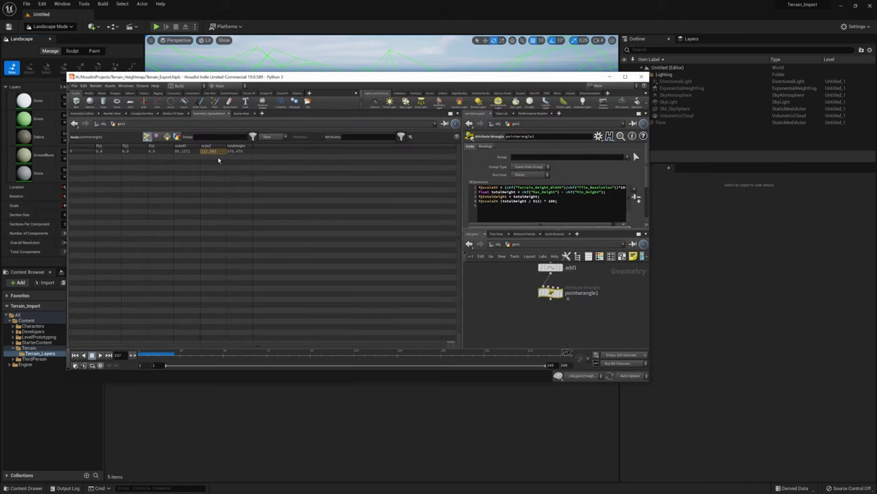
key(alt+Tab)
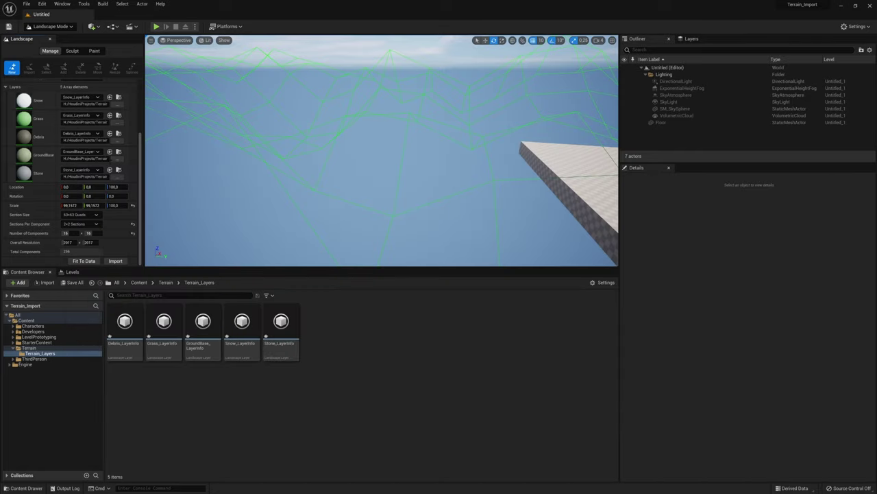
click(114, 205)
text(112,593)
key(Return)
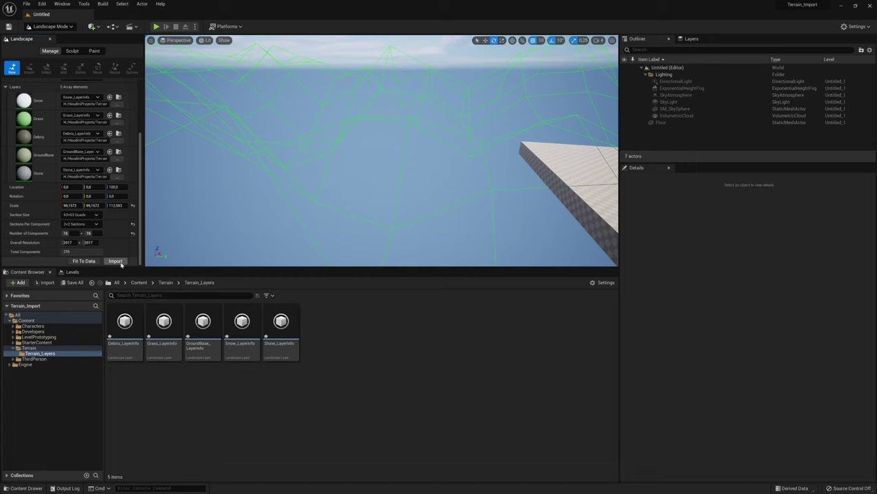
Step: Import the landscape with the configured height map, layers and scale, and look over the generated mountains
click(116, 261)
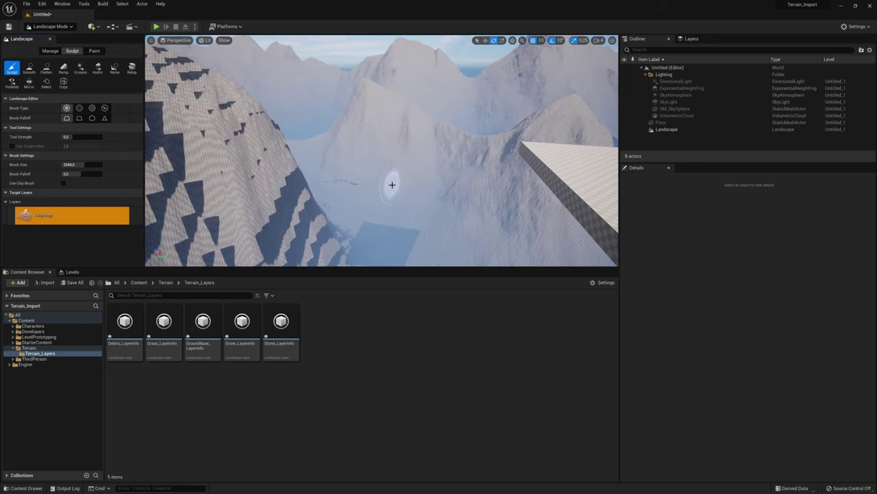
right_drag(391, 182, 468, 85)
drag(468, 85, 339, 150)
right_drag(360, 130, 356, 98)
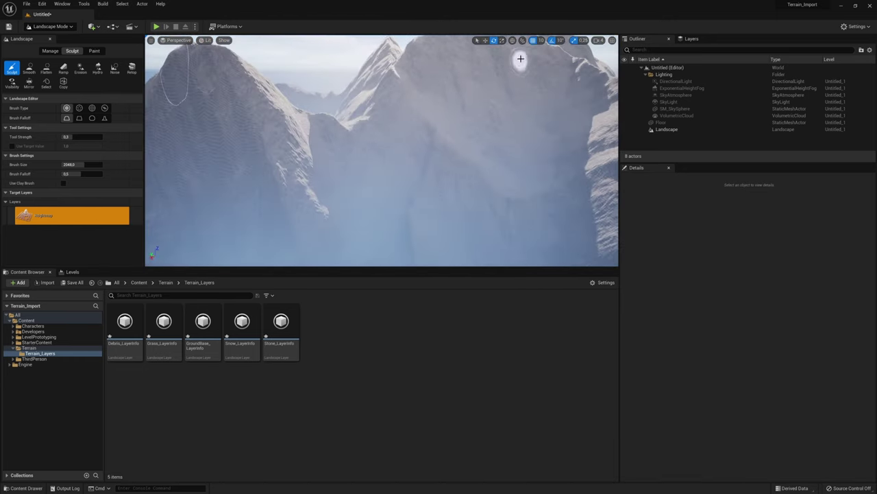
Step: Raise the viewport camera speed to 8, open the landscape paint tools, and inspect the terrain surface up close
click(599, 39)
right_drag(461, 147, 347, 194)
click(94, 51)
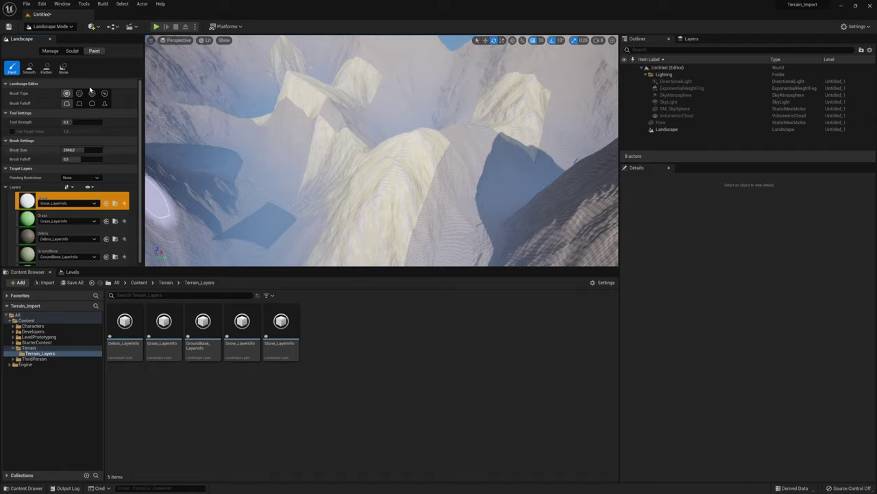
mouse_move(393, 155)
right_down()
mouse_move(443, 164)
mouse_move(454, 155)
mouse_move(485, 159)
mouse_move(312, 159)
right_up()
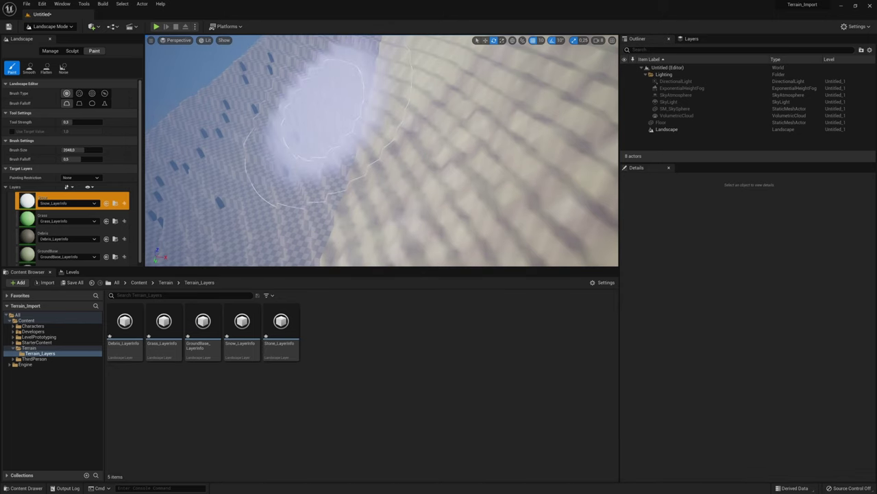
Step: Switch to Houdini and open the comp1 compositing network in the img context
key(alt+Tab)
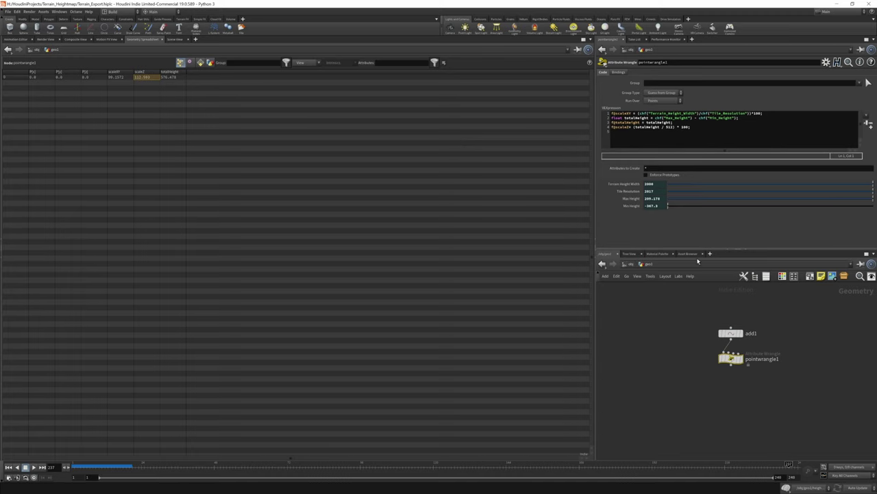
click(636, 266)
click(637, 264)
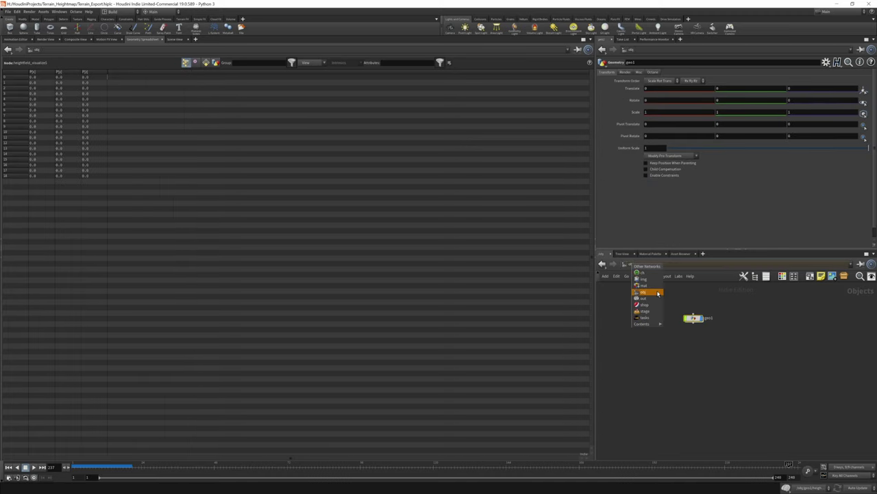
click(648, 278)
double_click(742, 373)
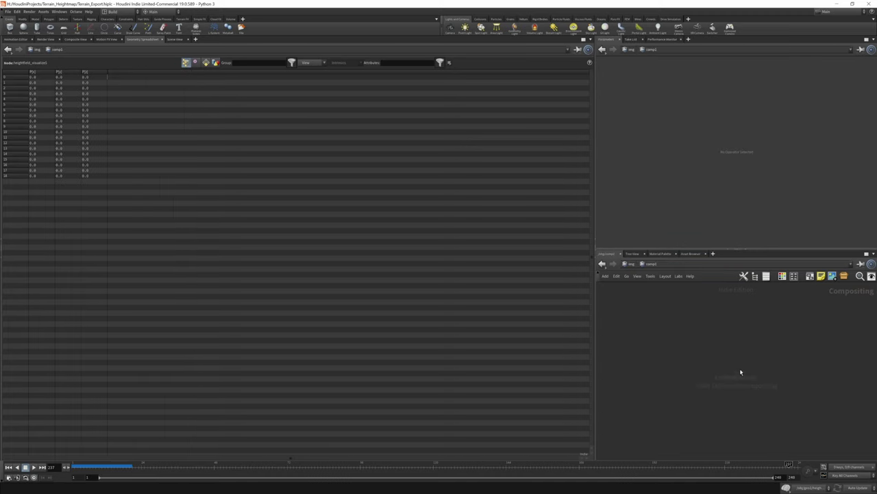
Step: Load $HIP/export/heightfield/H_height.png in a new File node and show it in the composite view
key(Tab)
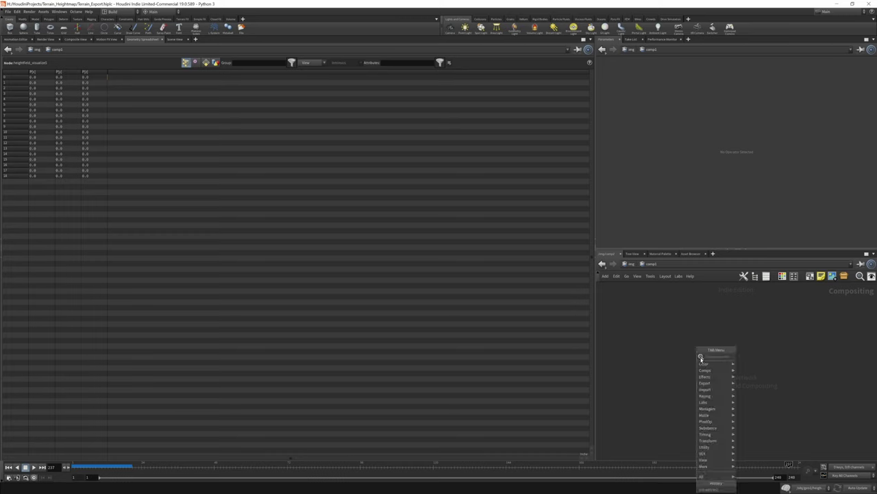
text(file)
key(Return)
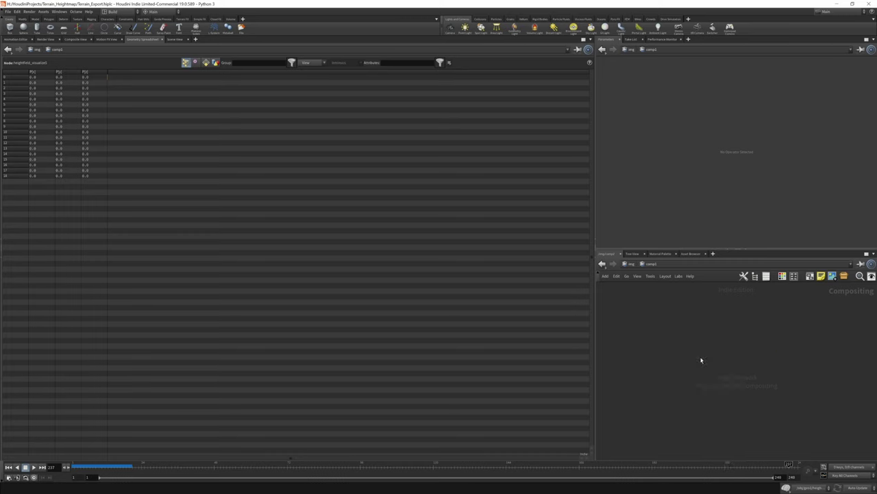
click(695, 370)
click(856, 83)
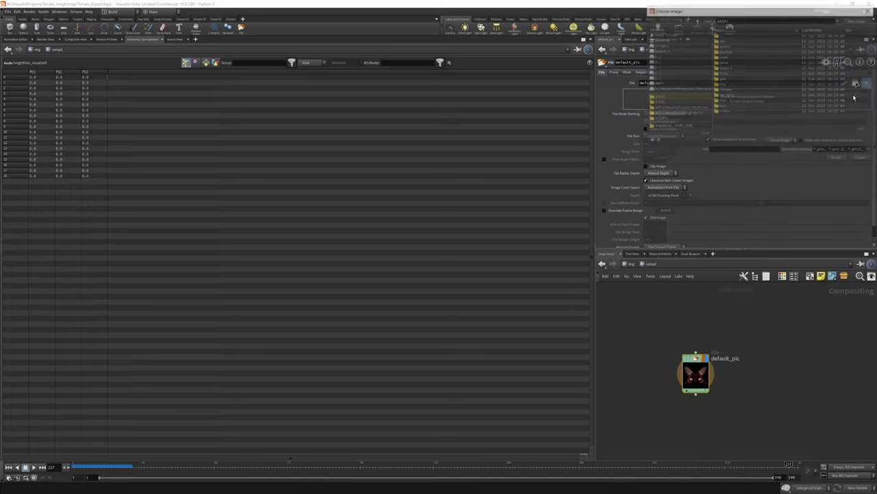
double_click(726, 69)
double_click(722, 44)
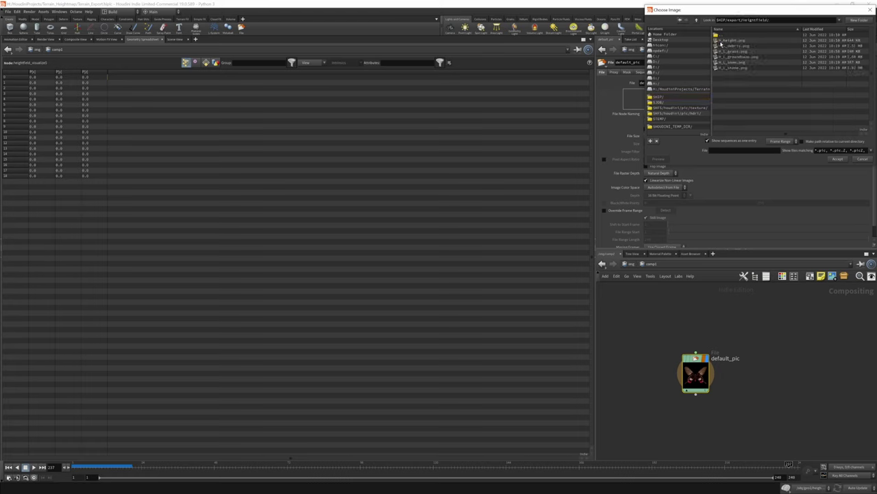
double_click(741, 42)
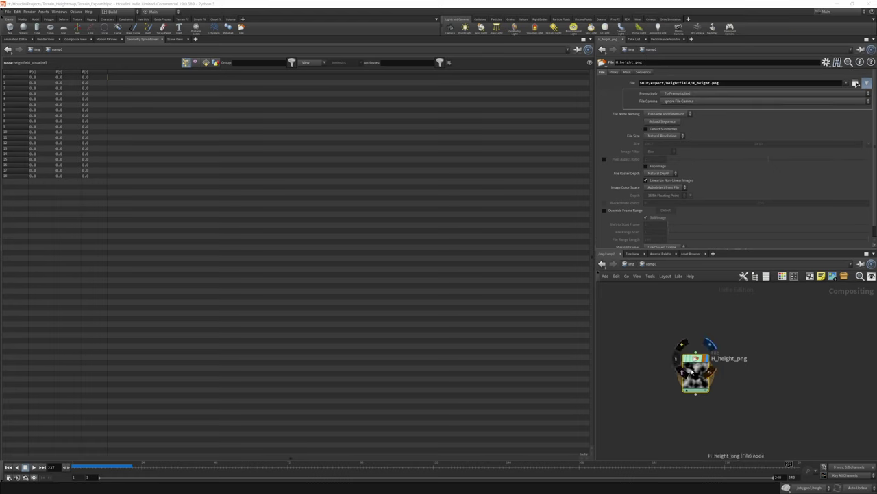
middle_drag(672, 369, 648, 338)
click(75, 39)
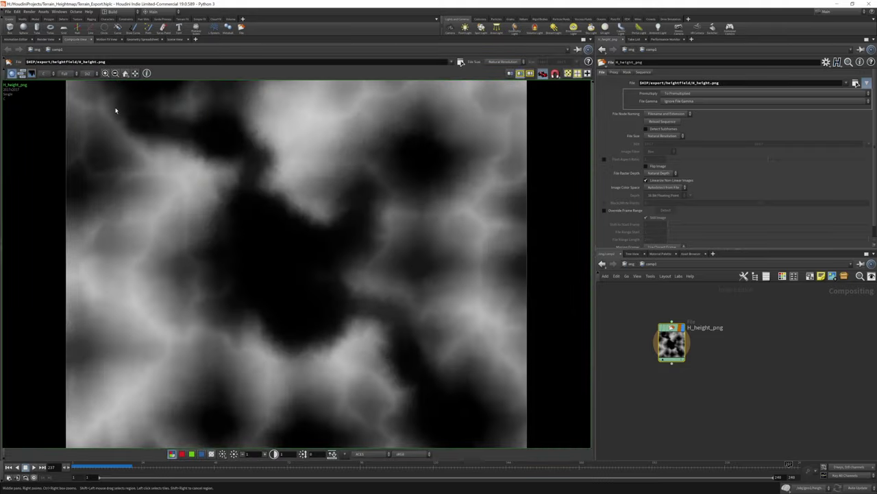
Step: Add a Blur node after H_height_png and set its size to 5
key(Tab)
mouse_move(658, 389)
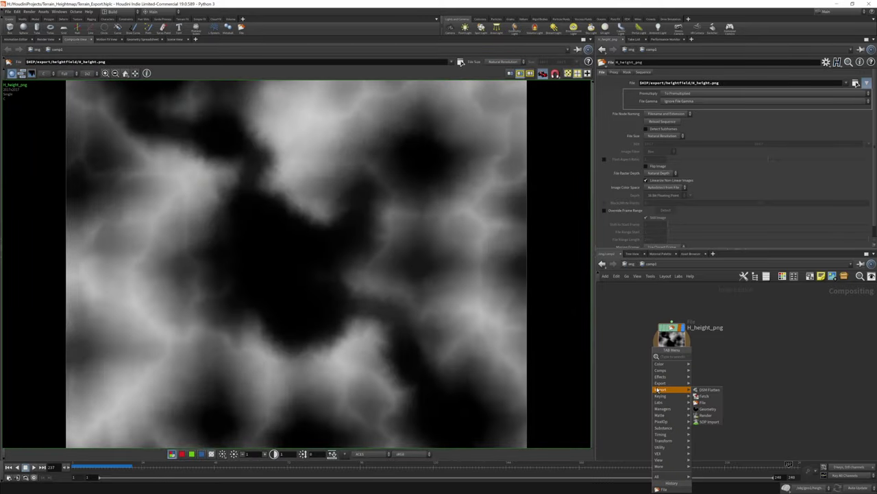
text(file)
key(Return)
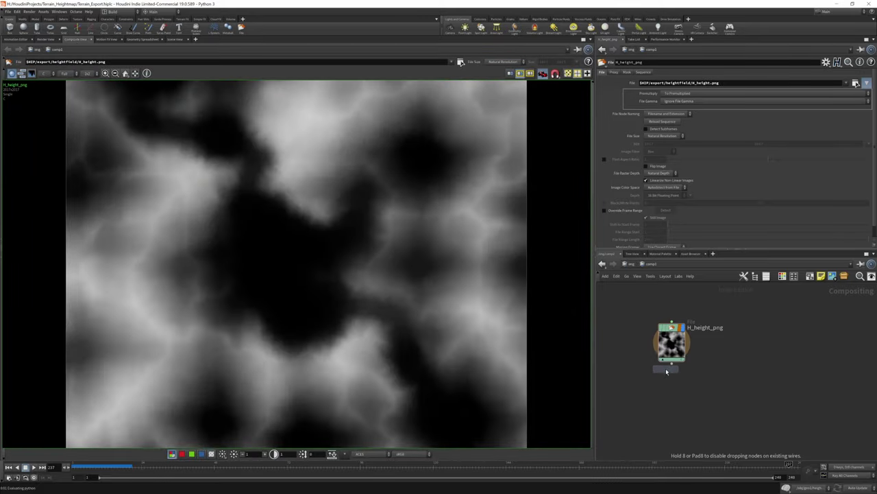
click(665, 368)
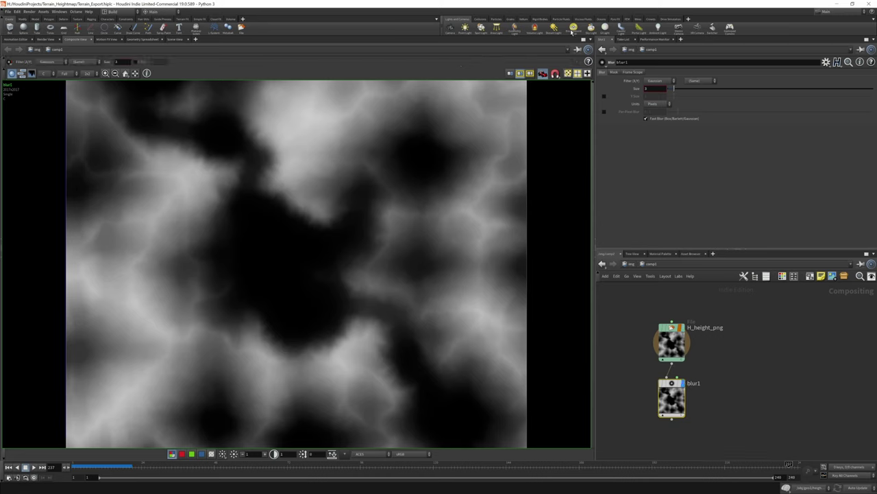
text(5)
key(Return)
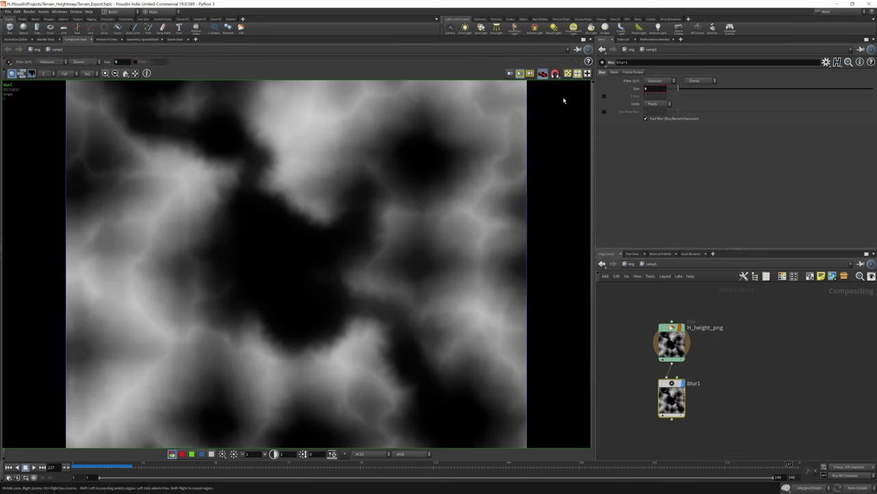
Step: Add a ROP File Output node connected below blur1
middle_drag(700, 460, 682, 381)
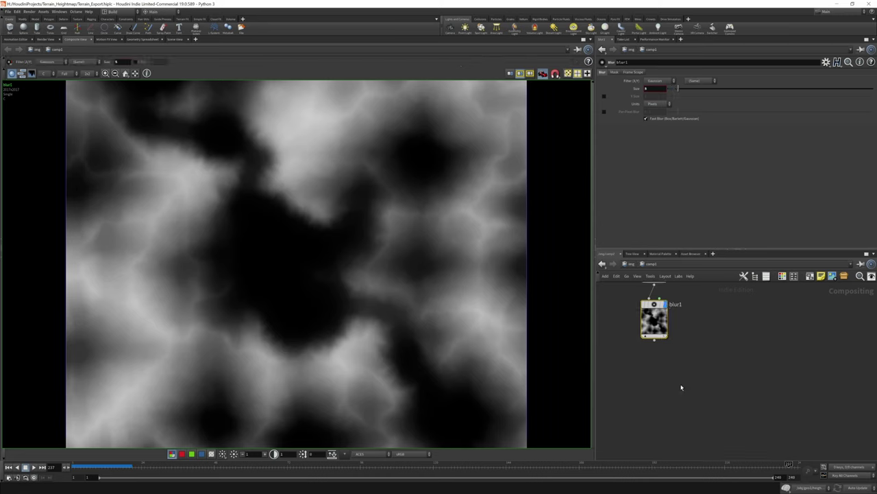
key(Tab)
text(rop f)
key(Return)
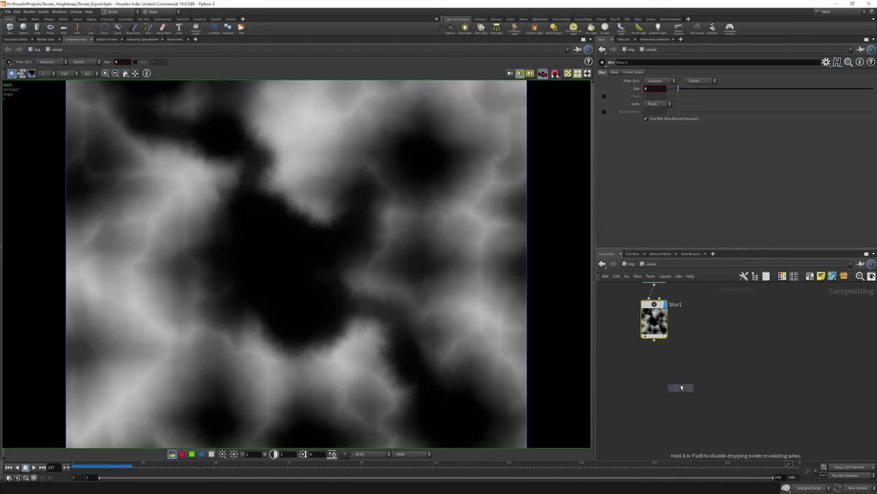
click(654, 353)
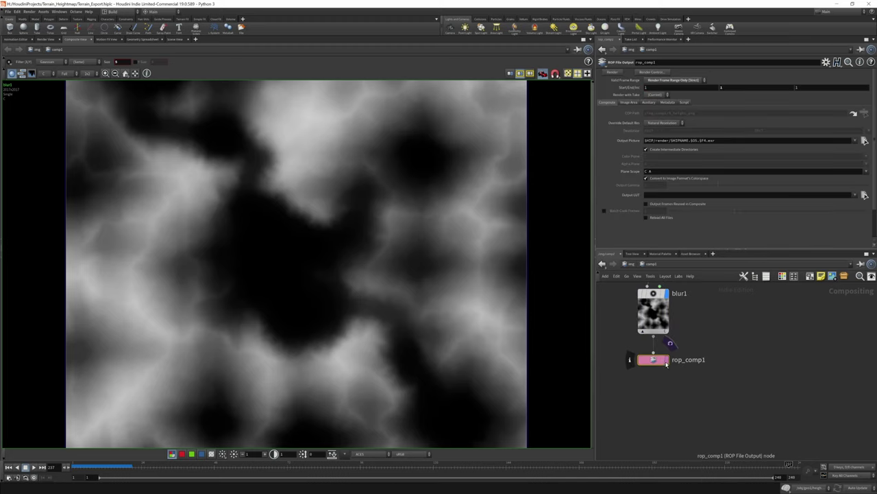
Step: Change rop_comp1's output picture extension to png and disable Convert to Image Format's Colorspace
double_click(722, 148)
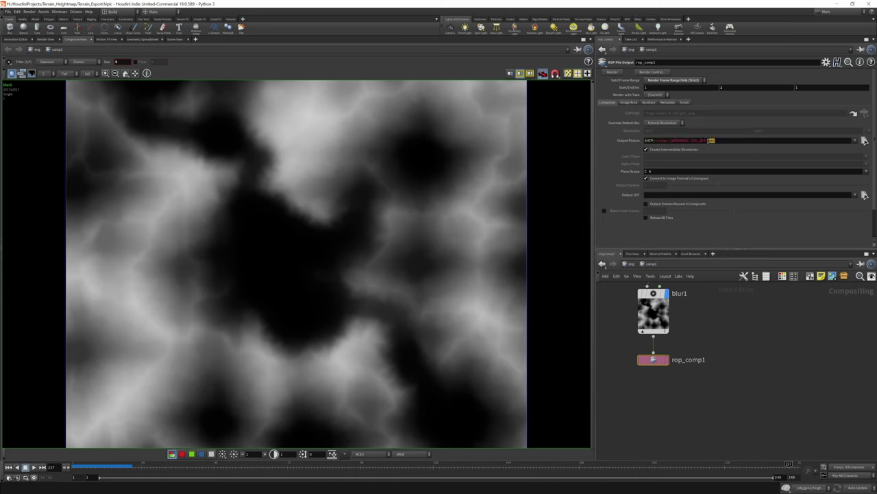
text(png)
key(Return)
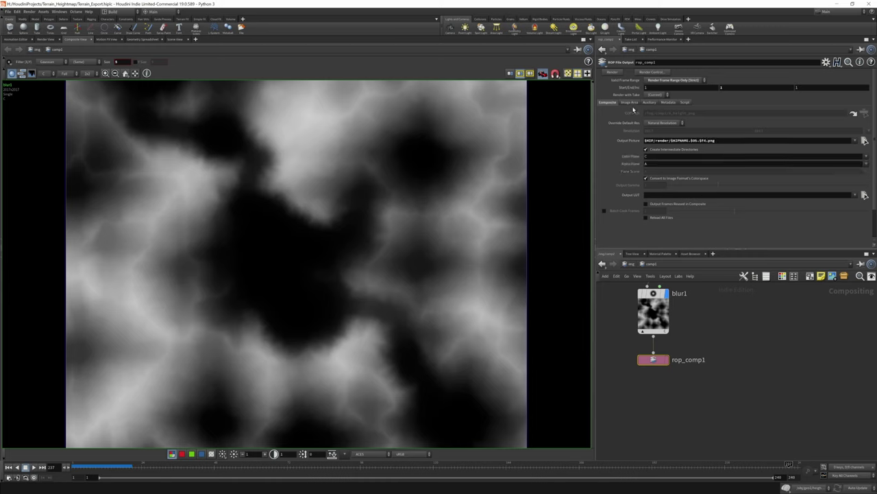
click(676, 179)
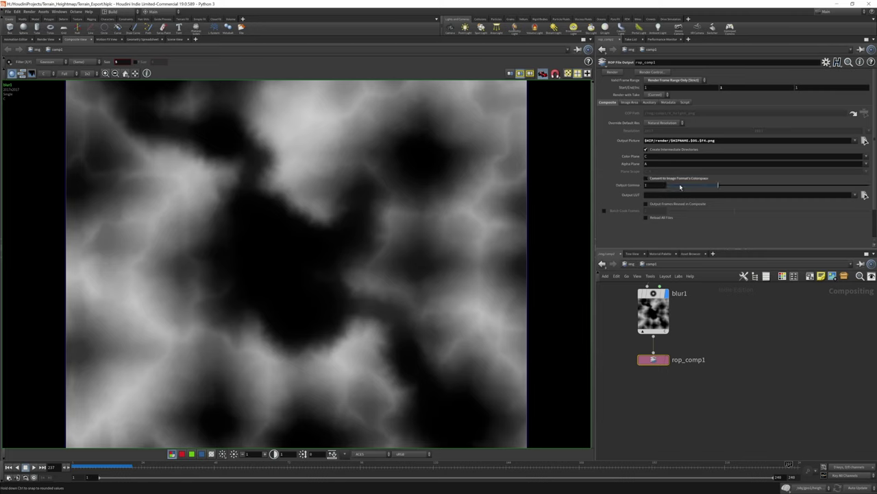
Step: Review rop_comp1's image area, auxiliary and metadata options, including the PNG/TGA premultiplication choices, and return to its composite settings
click(629, 102)
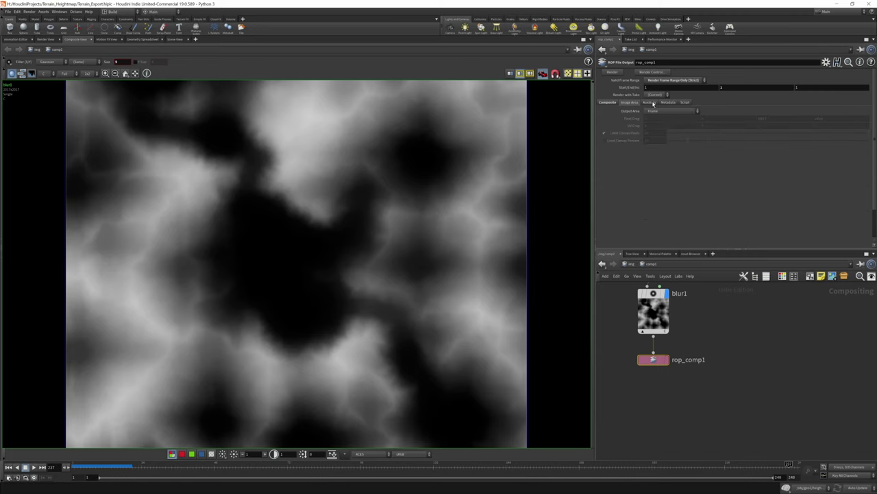
click(652, 103)
click(670, 102)
click(663, 170)
click(661, 179)
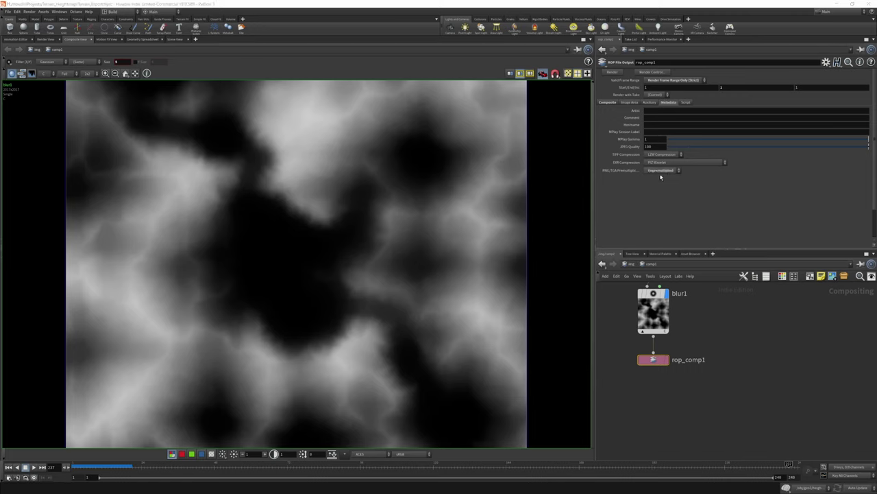
click(607, 102)
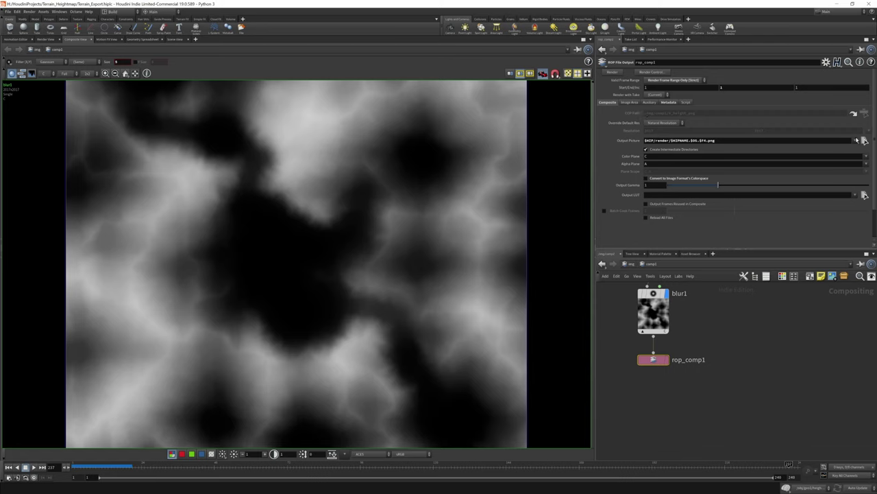
Step: Set rop_comp1's output picture path to $HIP/export/H_height_blur
drag(656, 141, 716, 141)
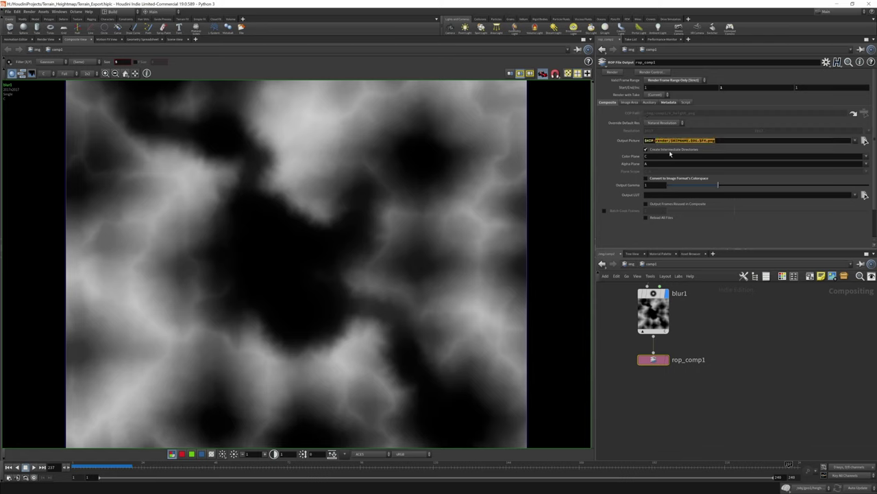
key(BackSpace)
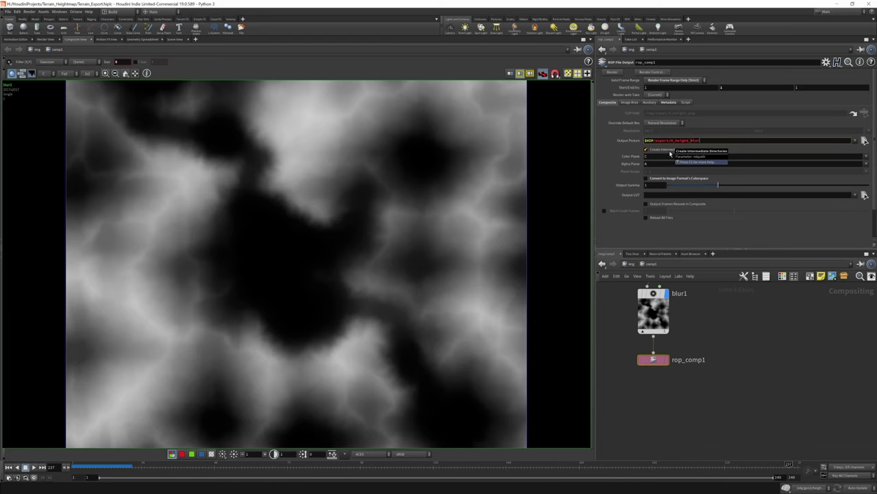
key(Return)
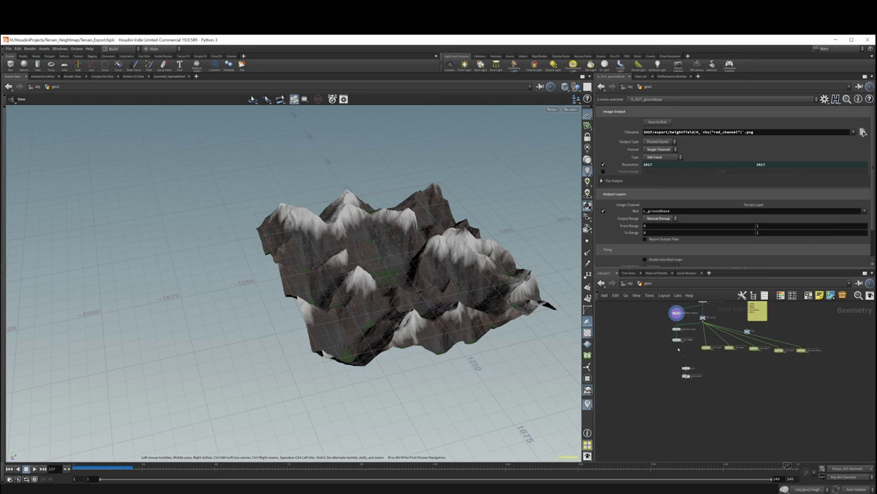
Step: Select the H_OUT_height node in geo1 and check its image output Type
scroll(743, 347, up, 3)
click(688, 336)
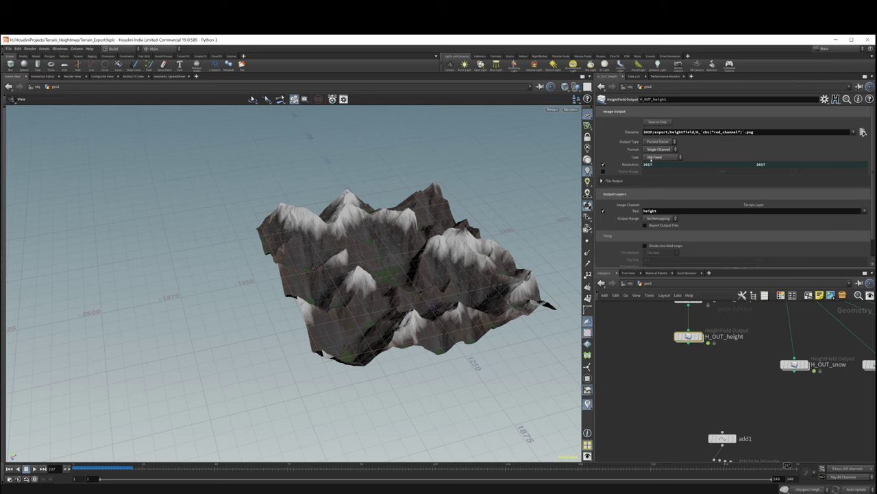
click(662, 157)
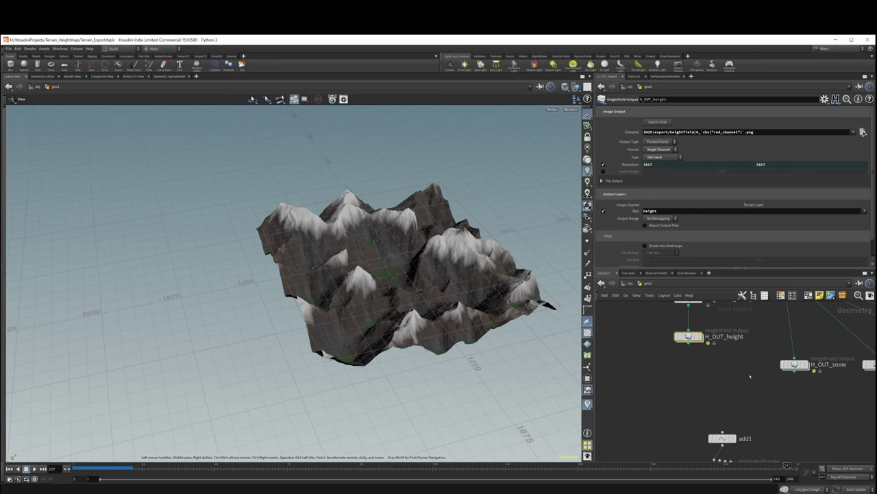
Step: Select the snow, grass, debris, stone and groundbase H_OUT nodes together and set their image Type to 16b Fixed
scroll(750, 375, down, 5)
drag(627, 351, 853, 377)
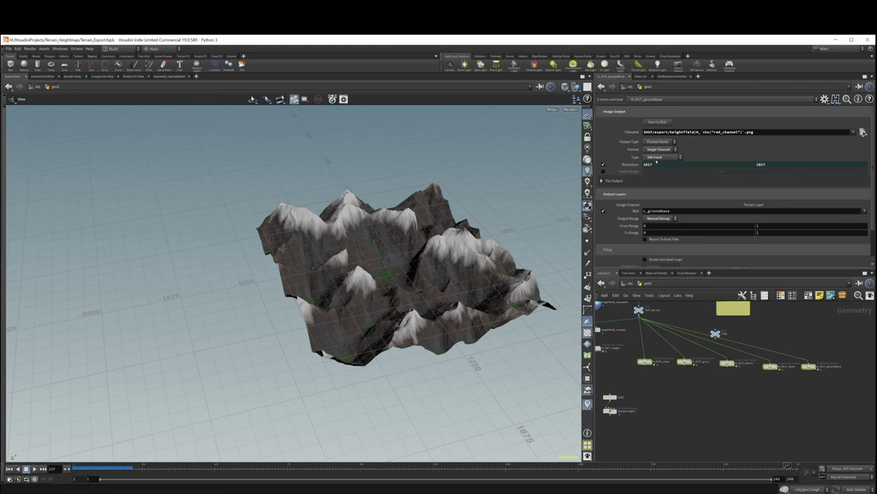
click(659, 158)
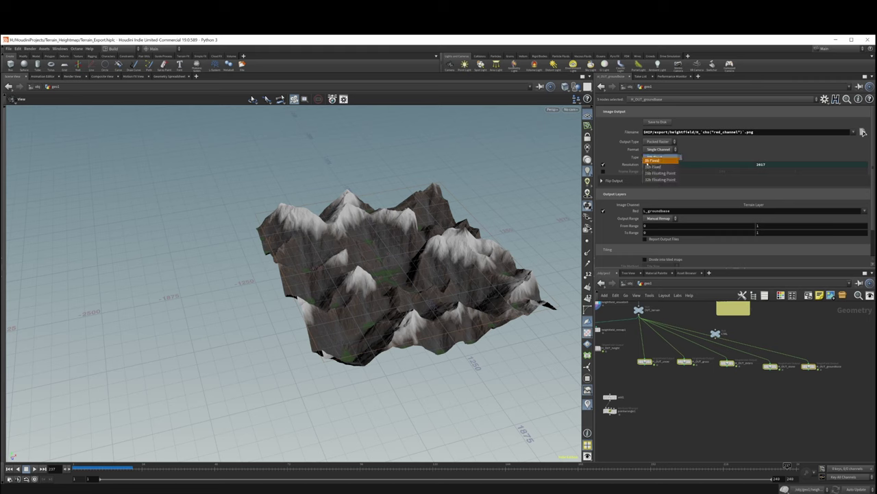
click(653, 167)
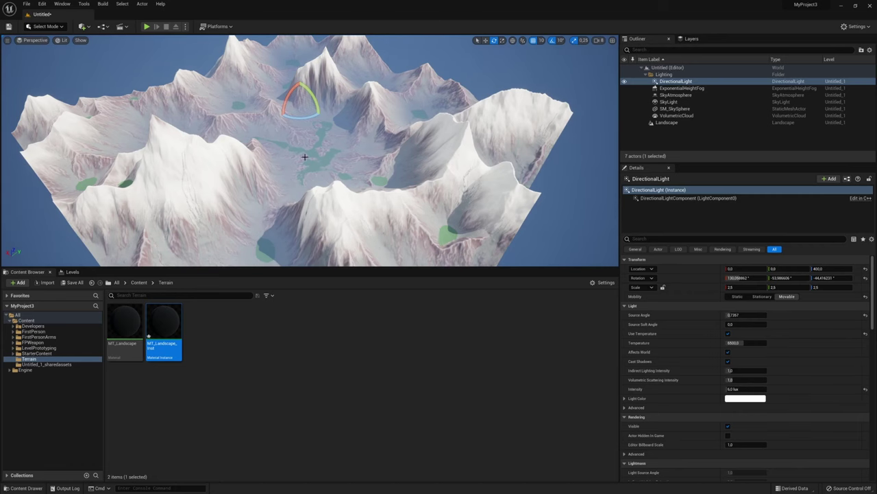
Step: Switch to Unreal, enter Landscape Mode and open the settings for a new landscape imported from file
mouse_move(304, 156)
right_down()
mouse_move(304, 140)
mouse_move(288, 168)
mouse_move(300, 172)
mouse_move(307, 155)
right_up()
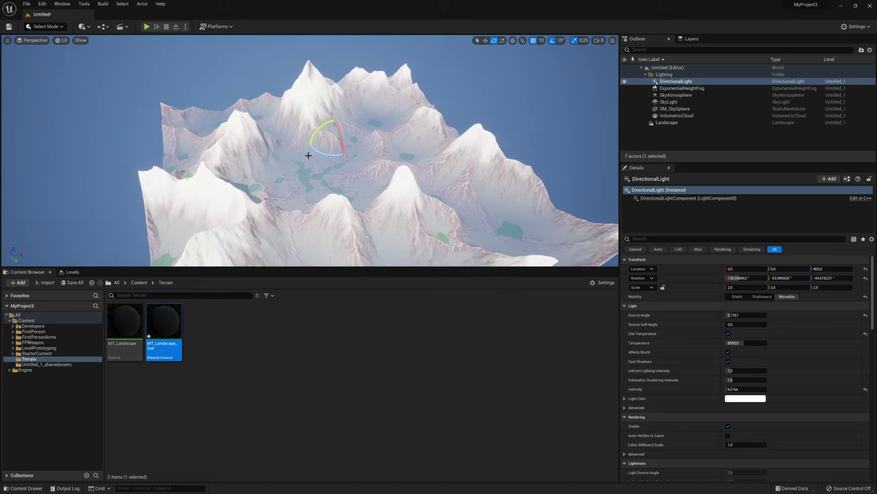
click(59, 27)
click(65, 47)
click(50, 51)
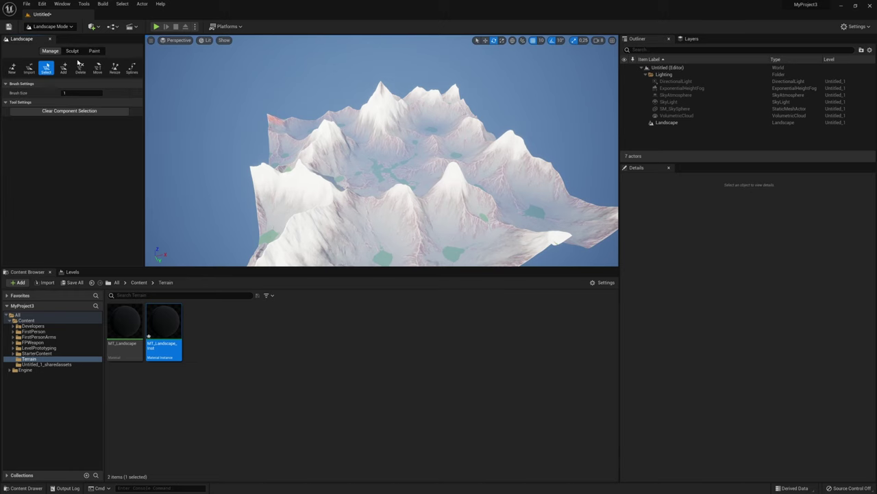
click(12, 68)
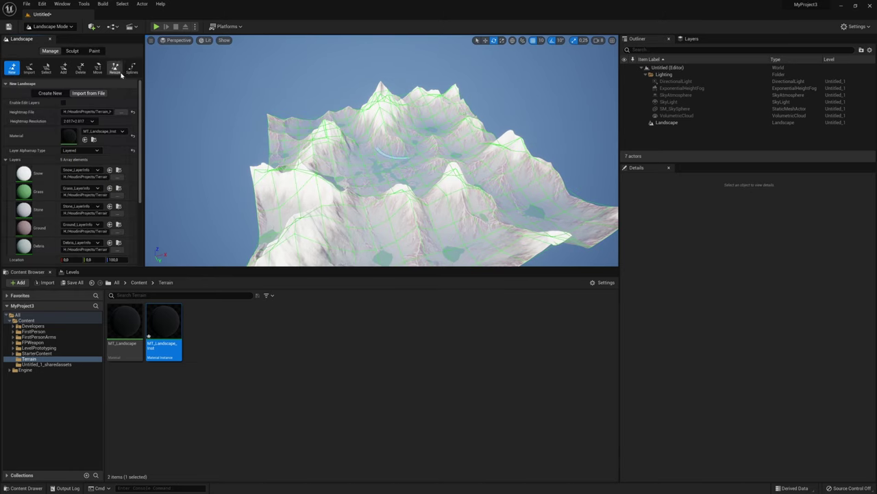
scroll(82, 171, down, 3)
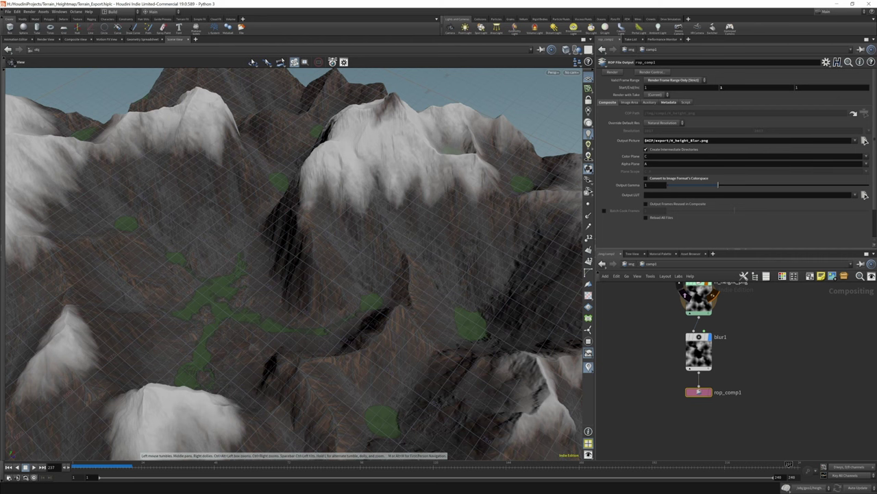
Step: In Houdini, show geo1's pointwrangle1 scale attributes in the Geometry Spreadsheet and place the window beside Unreal's landscape settings
click(631, 264)
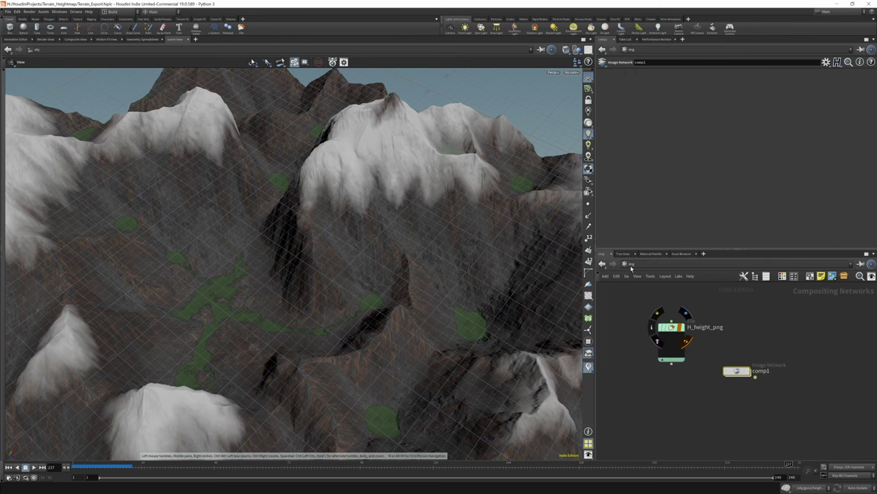
click(632, 264)
click(643, 288)
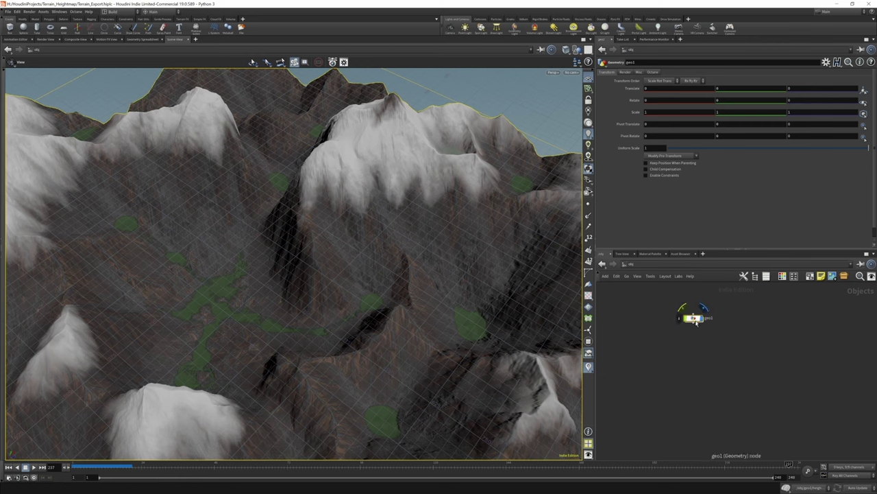
double_click(693, 319)
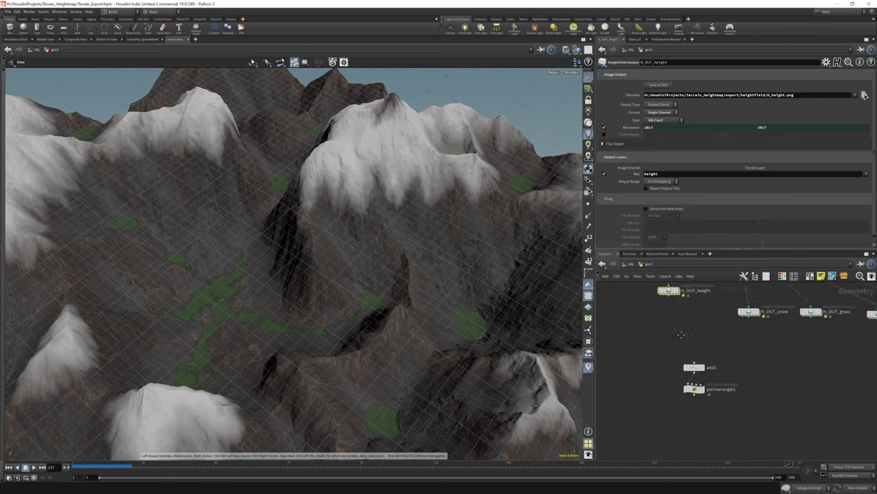
click(696, 376)
click(142, 39)
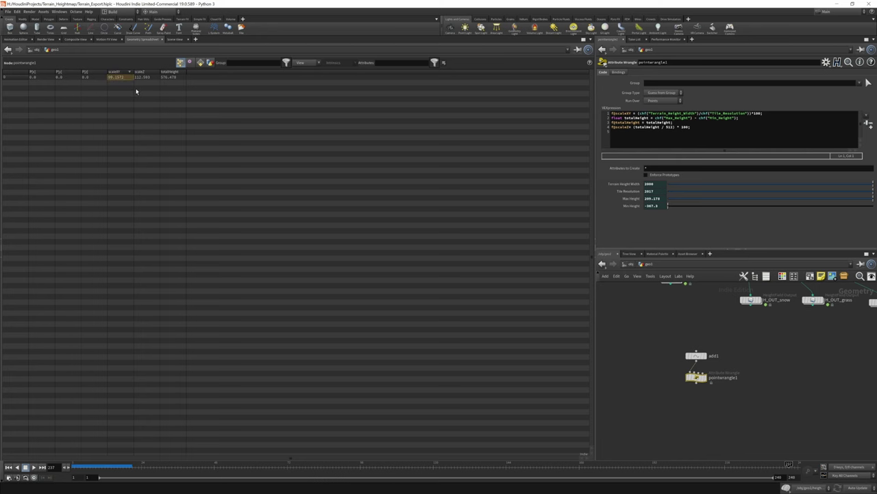
drag(135, 5, 368, 255)
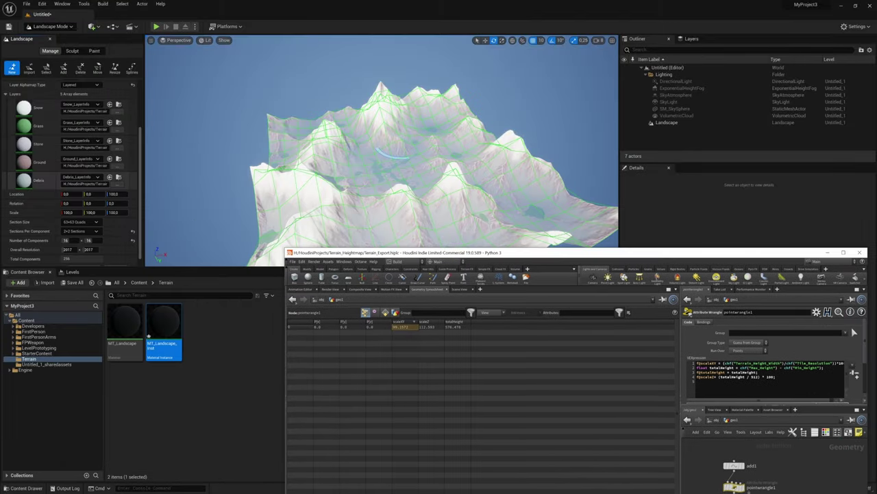
Step: Set the new landscape's scale to 99,1572 in X and Y and to pointwrangle1's scaleZ value, 112.593, in Z
click(76, 213)
text(99,1572)
click(411, 399)
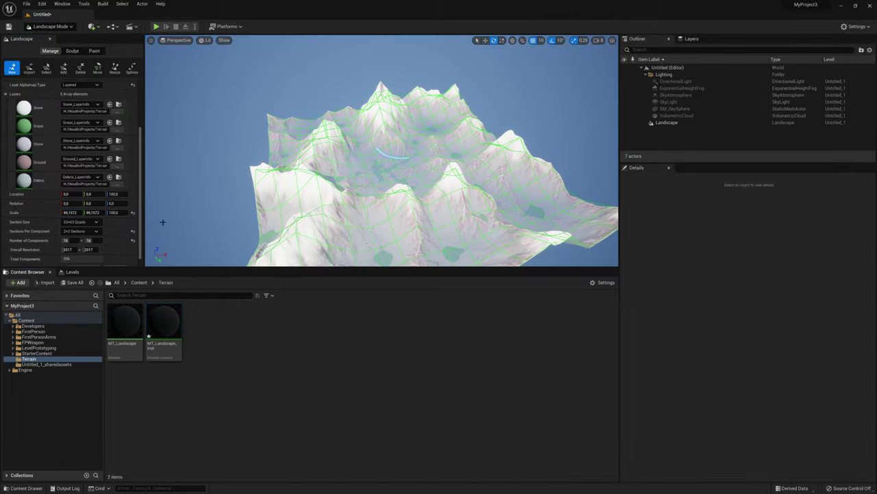
key(alt+Tab)
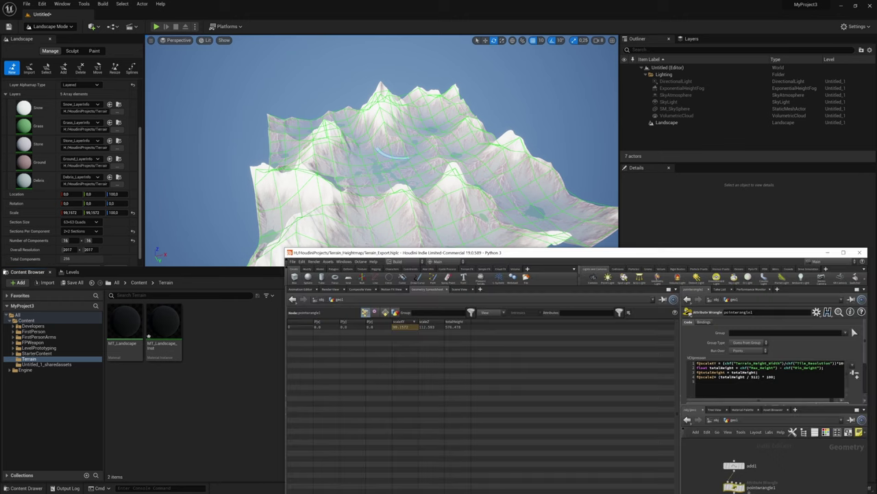
click(430, 329)
key(ctrl+c)
click(114, 212)
key(ctrl+v)
key(Return)
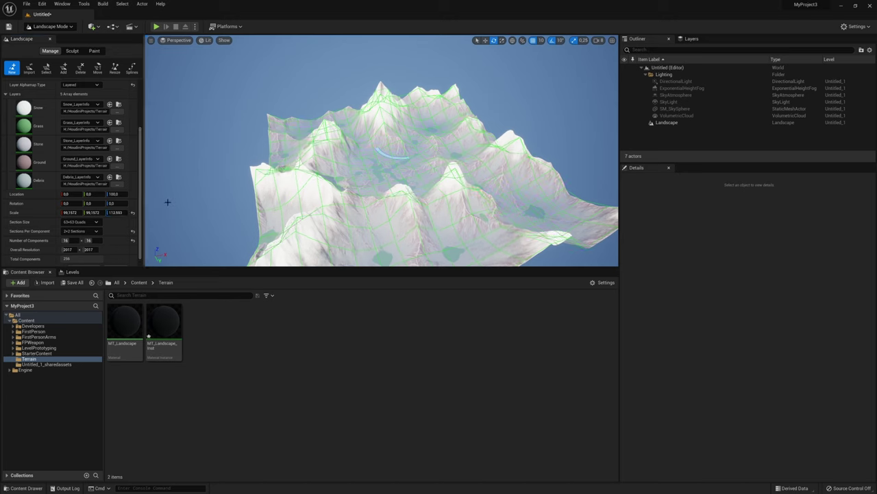
Step: Import the new landscape with these settings and inspect its mountain surface up close
scroll(86, 205, down, 1)
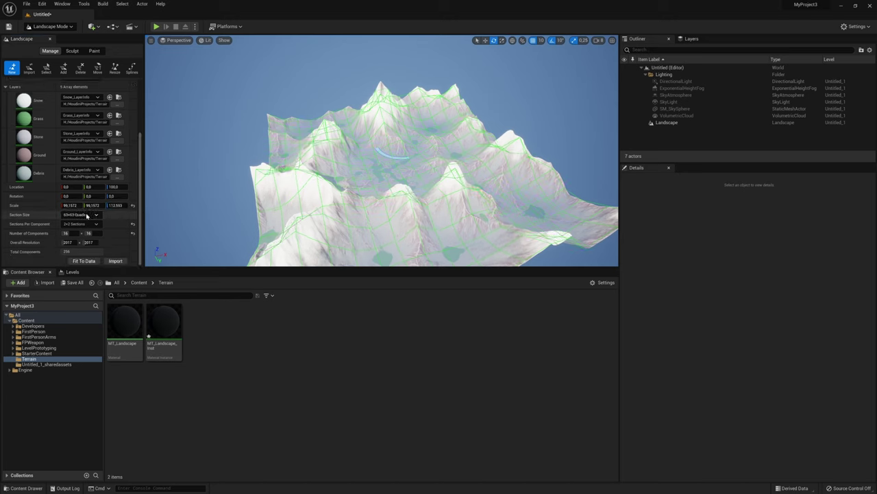
click(115, 261)
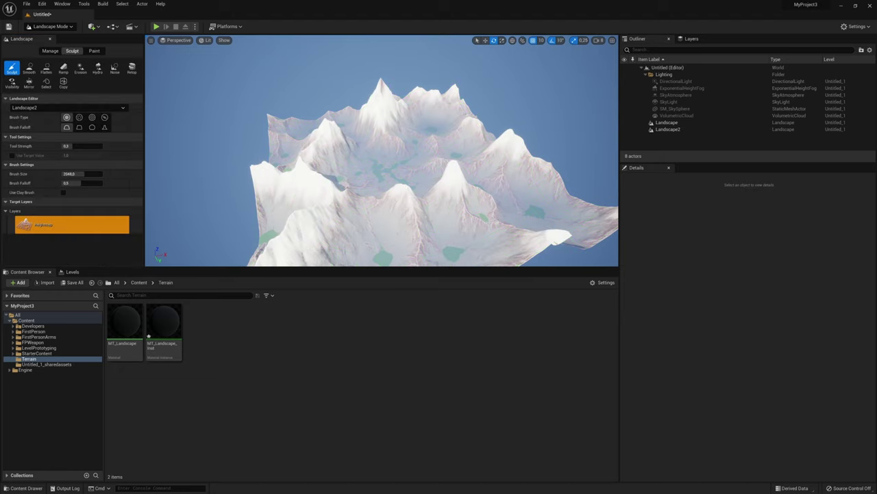
scroll(387, 178, up, 10)
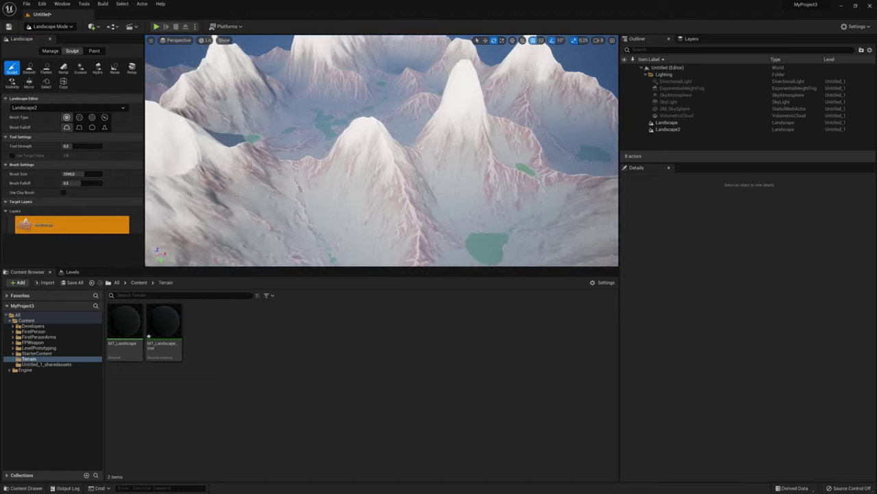
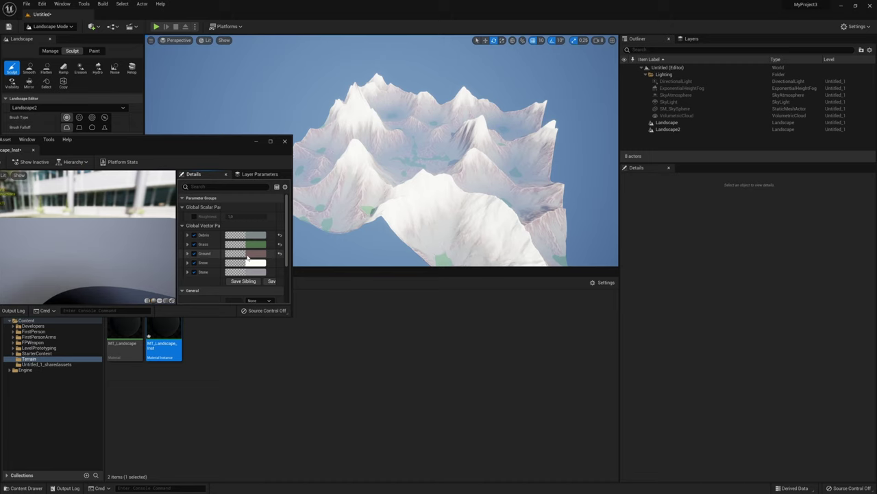
Step: Change the Ground colour of MT_Landscape_Inst to a dark neutral grey with a value of about 0.05
click(247, 254)
drag(15, 233, 11, 231)
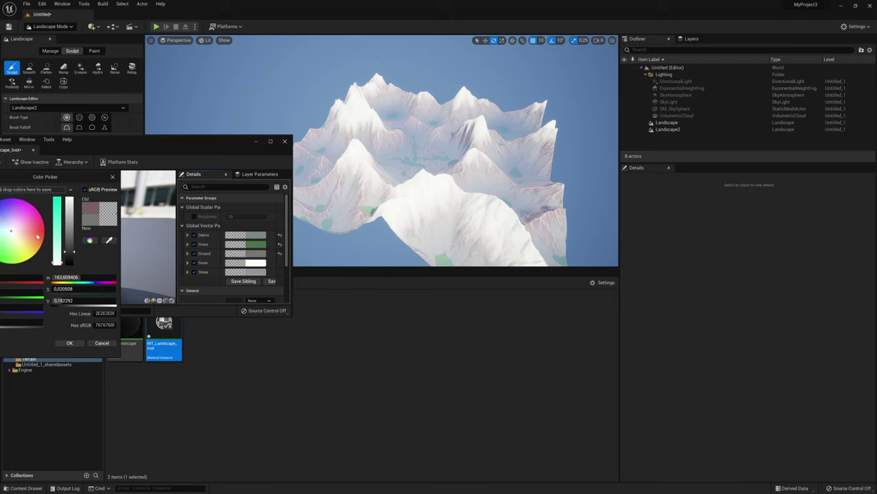
drag(70, 254, 68, 260)
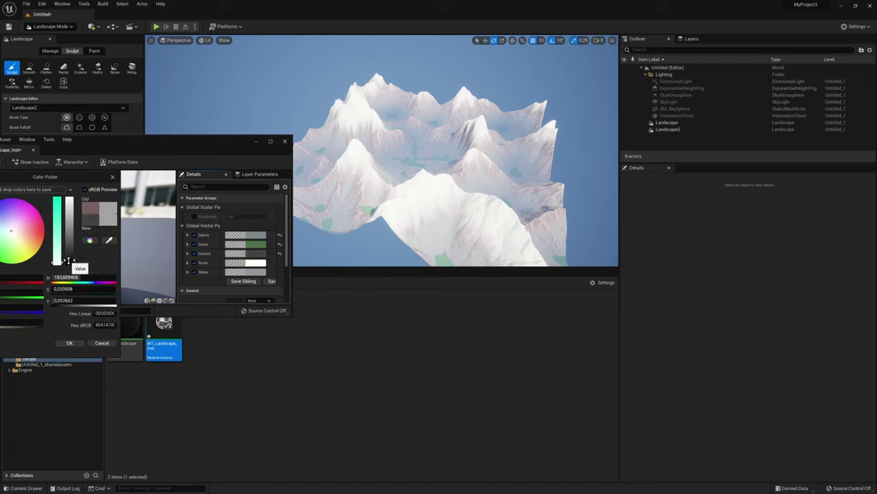
click(69, 343)
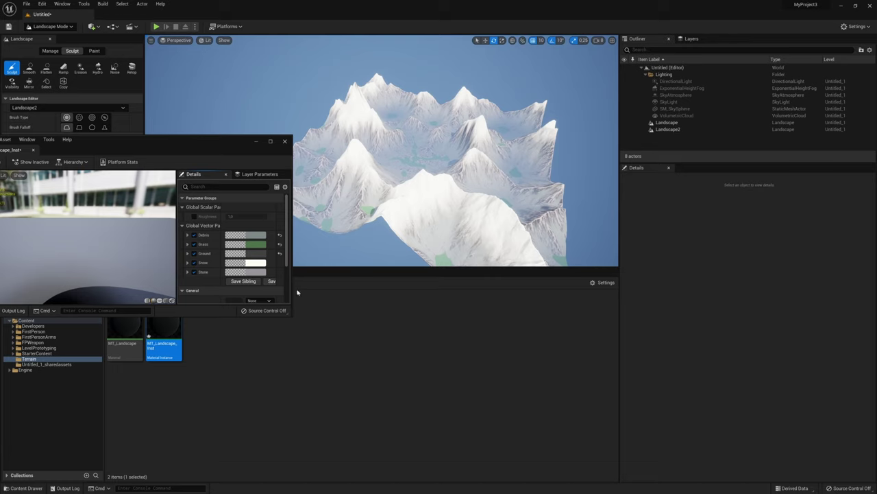
Step: Darken the material instance's Stone colour to a value of about 0.15 and check it on the terrain
click(245, 274)
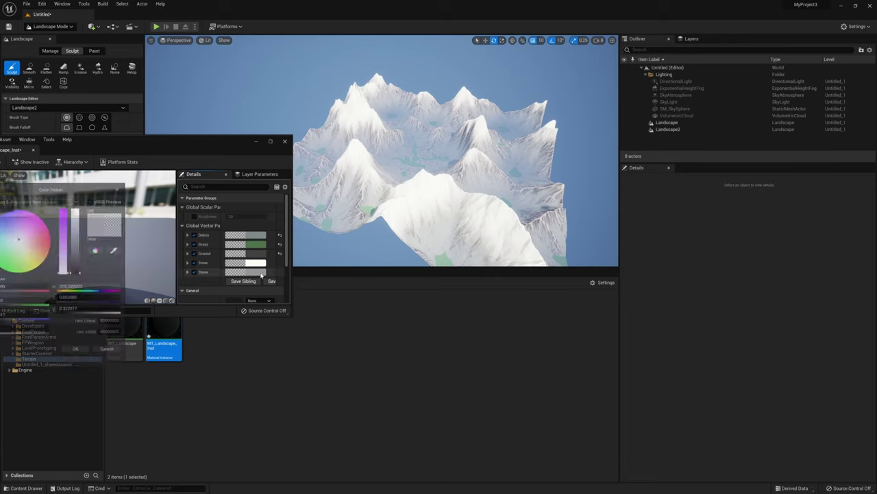
click(79, 267)
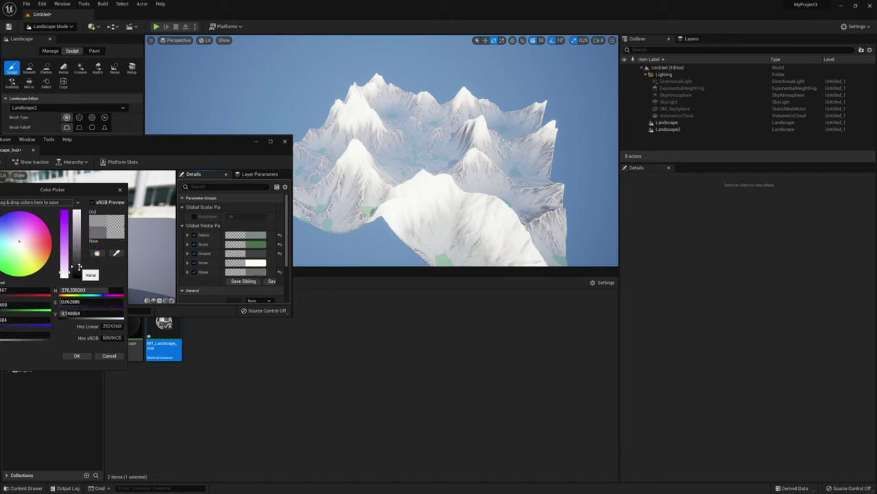
click(87, 355)
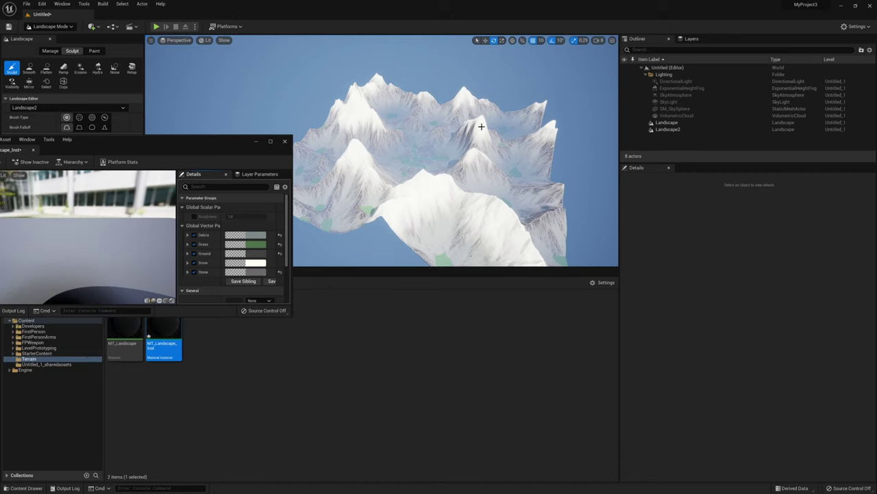
scroll(481, 126, up, 5)
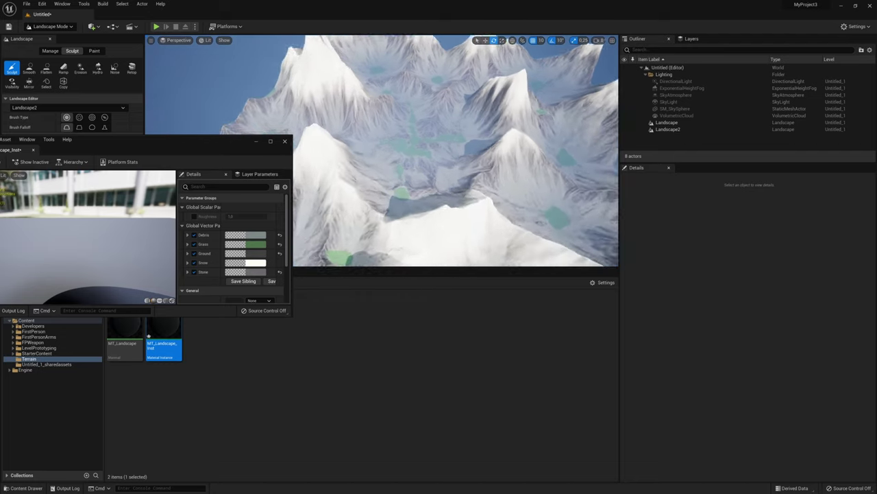
scroll(486, 123, down, 5)
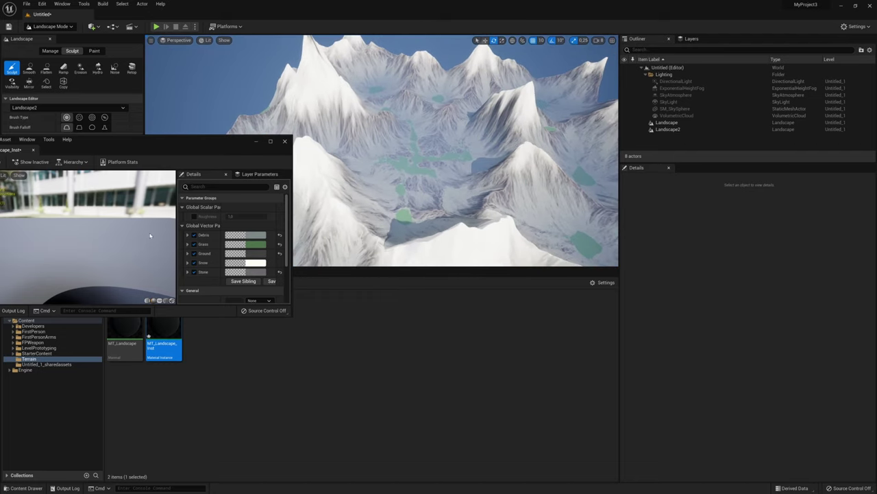
Step: Darken the Debris colour to a deeper grey and mute the Grass green, then close the material instance
click(251, 235)
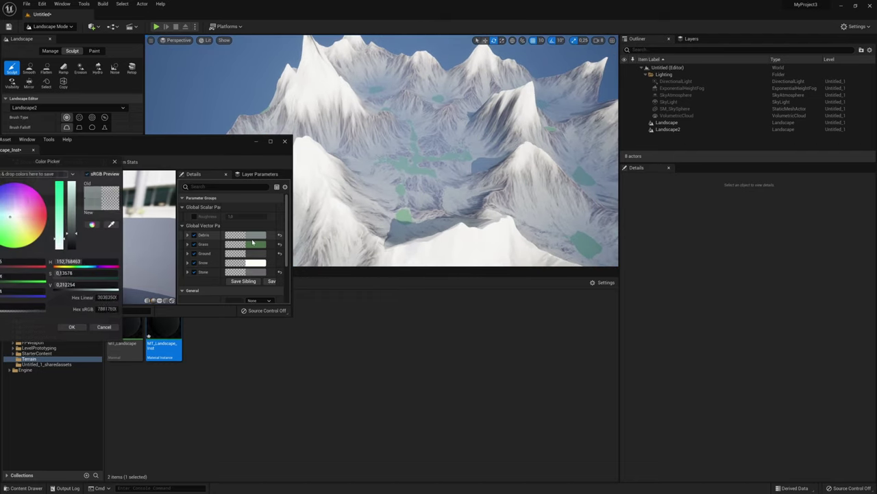
click(72, 328)
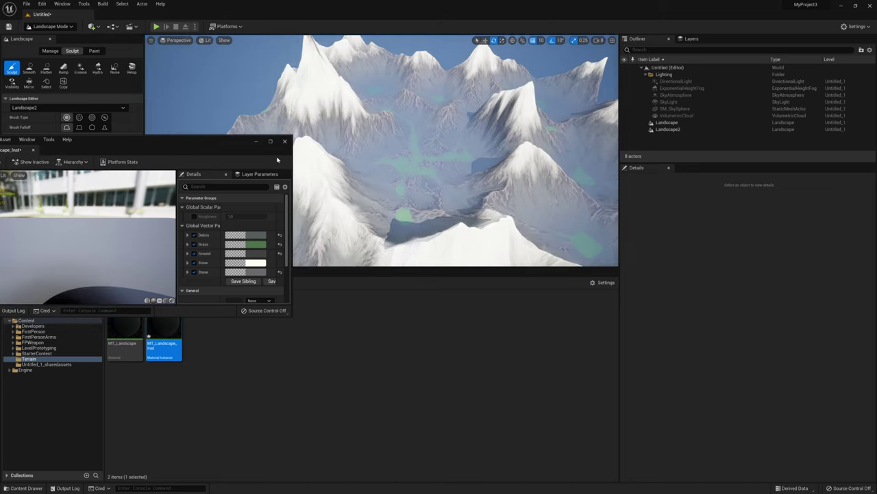
click(254, 244)
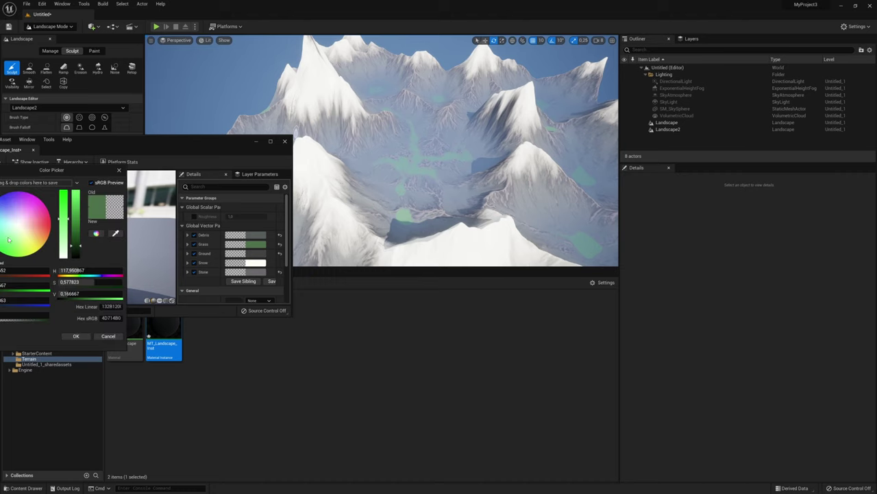
click(85, 335)
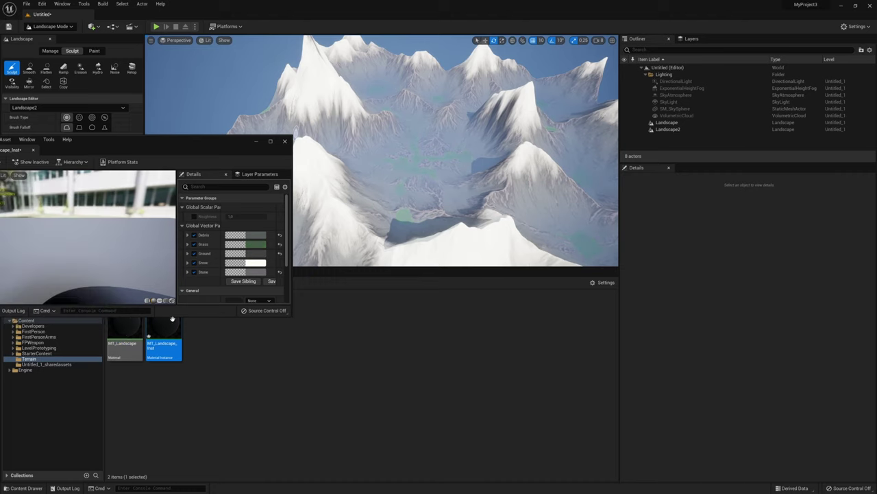
click(286, 140)
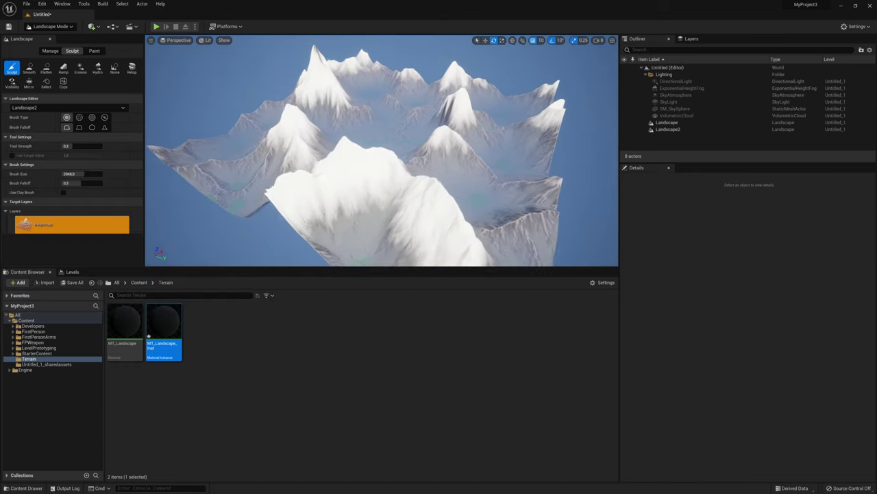
Step: Play the level to view the terrain from the first-person character, stop playing and look over the landscape
right_drag(333, 137, 333, 136)
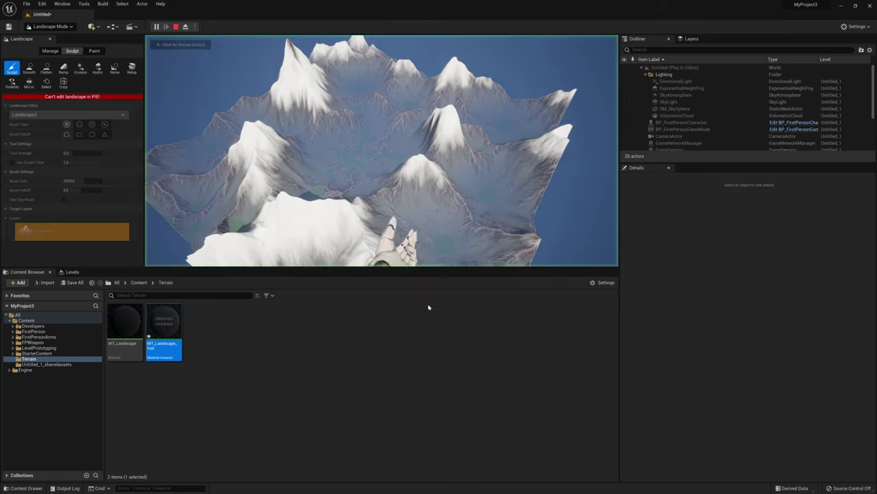
click(156, 26)
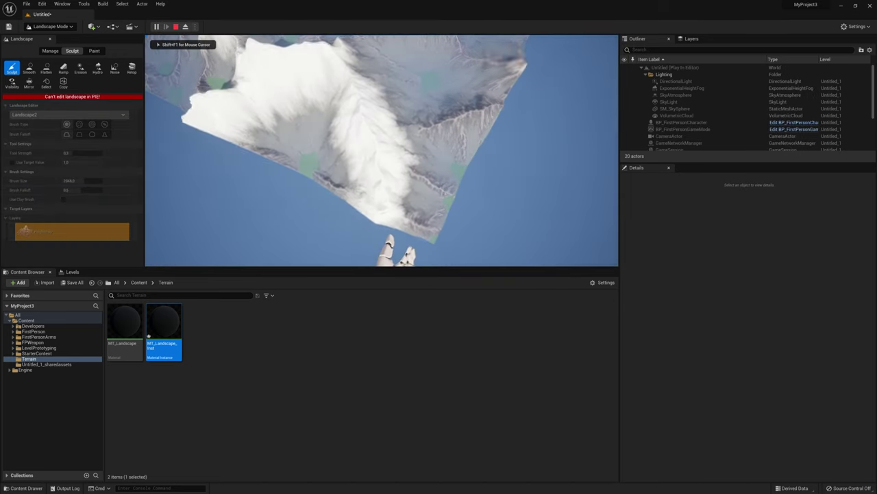
key(Escape)
right_drag(381, 151, 381, 151)
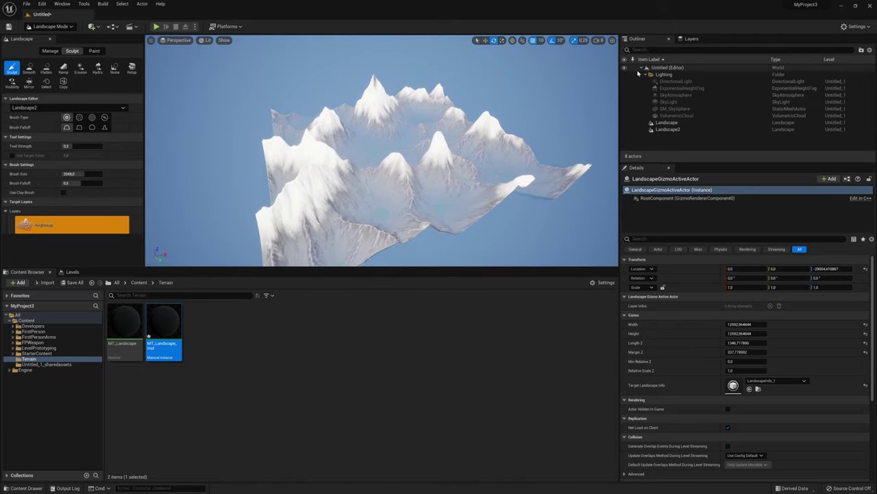
Step: Switch to Select mode and look over the snowy landscape from several angles
click(48, 26)
click(48, 34)
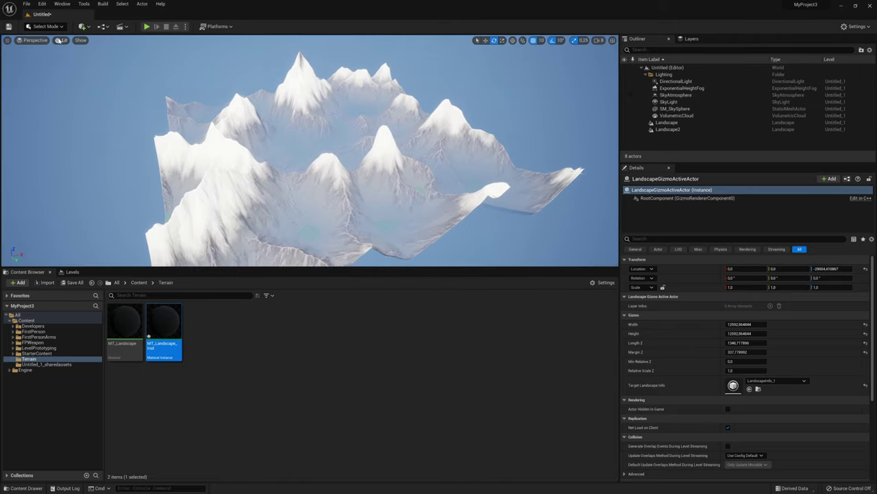
right_drag(579, 108, 579, 108)
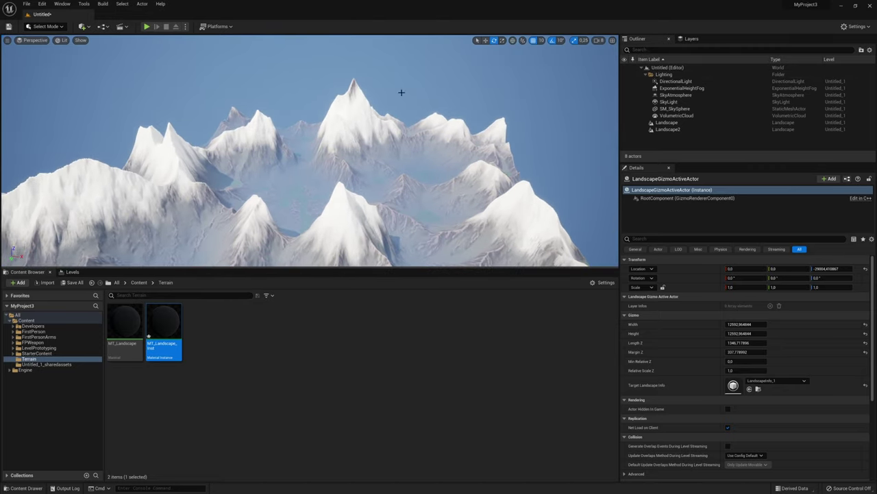
right_drag(402, 87, 402, 87)
Step: Return to Landscape mode and review the new-landscape import settings, including the layer files, scale and section size
click(83, 27)
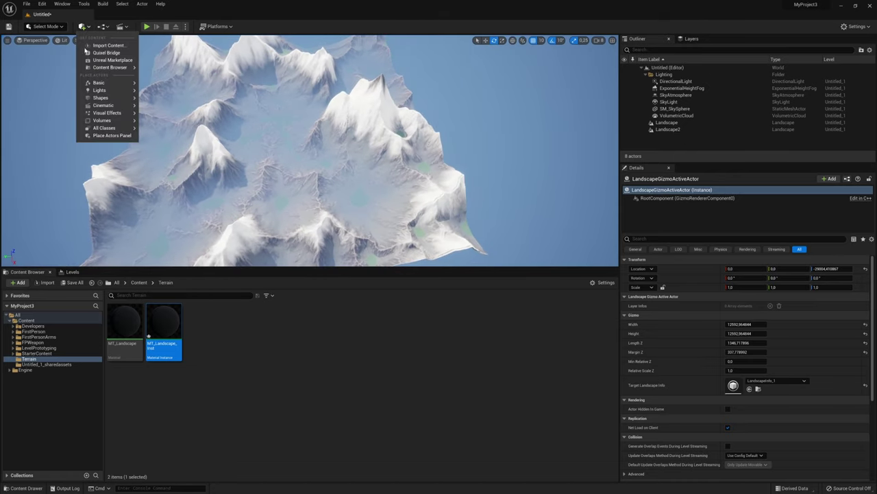
click(45, 26)
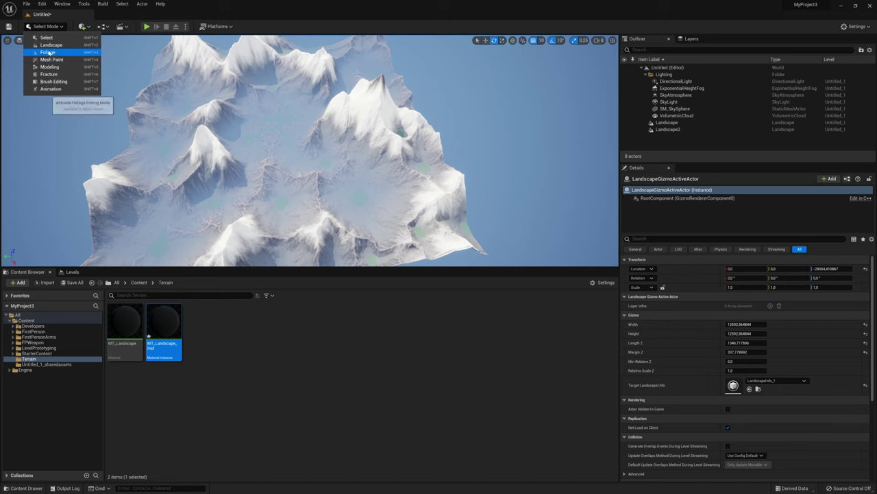
click(51, 45)
click(94, 50)
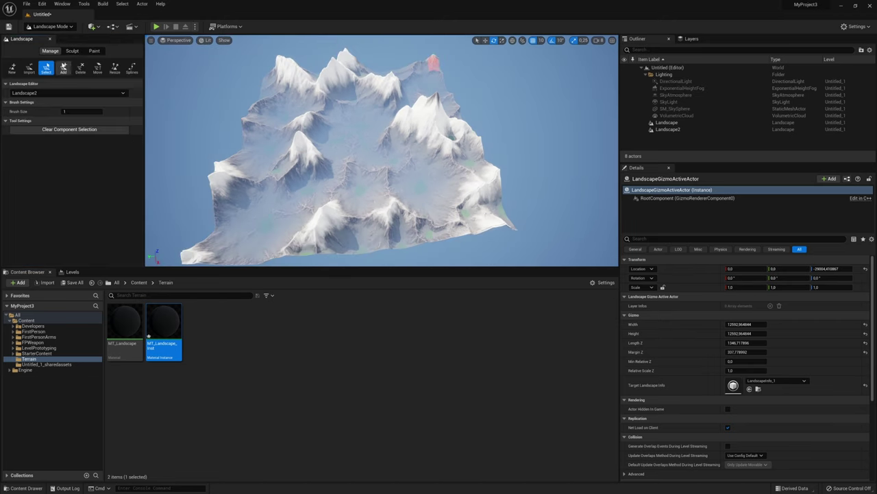
click(49, 51)
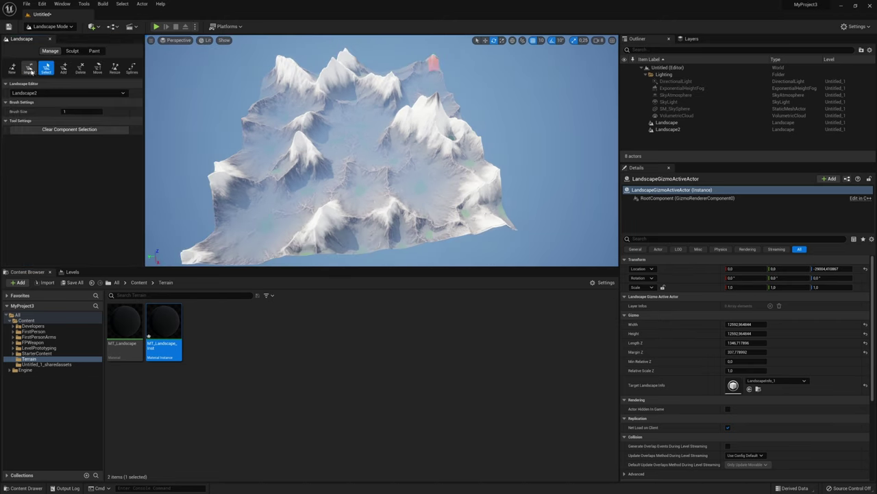
click(12, 68)
scroll(84, 193, down, 3)
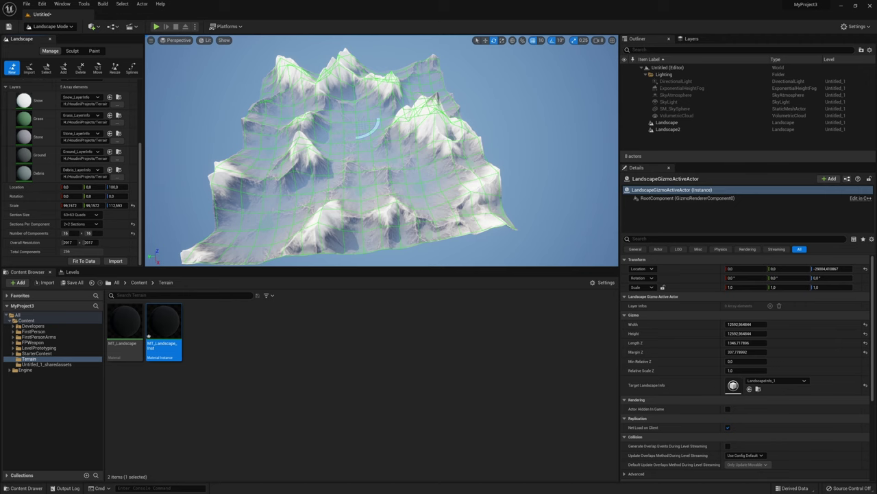
Step: Switch to Houdini and inspect the ground output node, the height output node and the height remap node's input range
key(alt+Tab)
drag(617, 183, 417, 80)
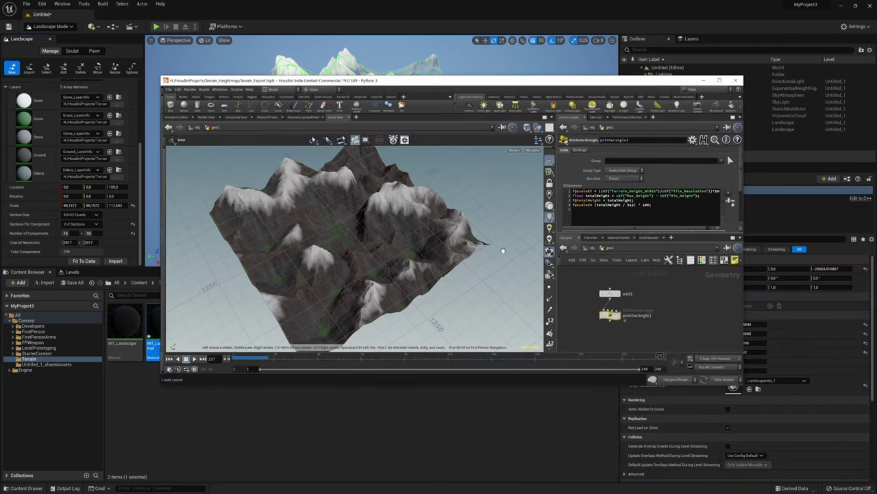
middle_drag(606, 333, 585, 310)
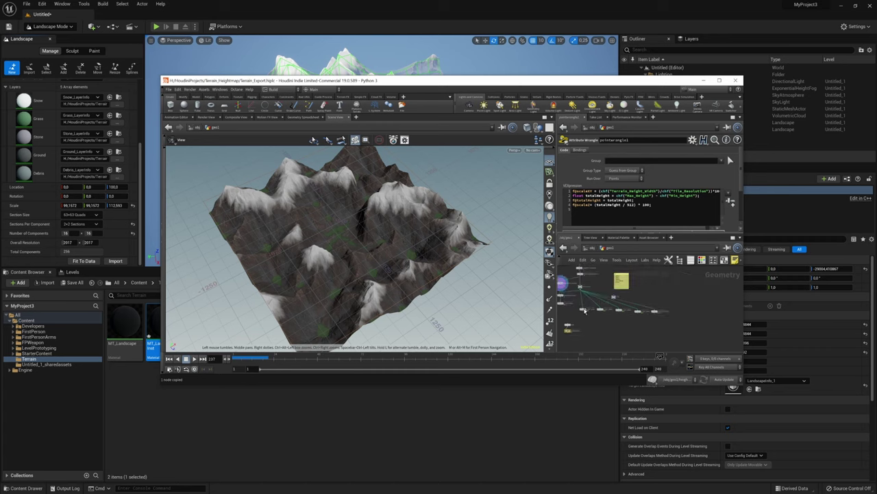
click(603, 309)
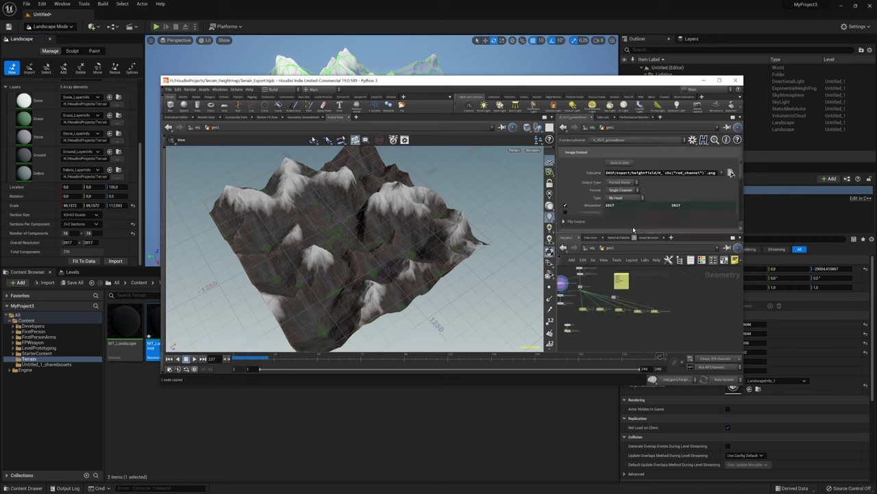
scroll(603, 301, up, 5)
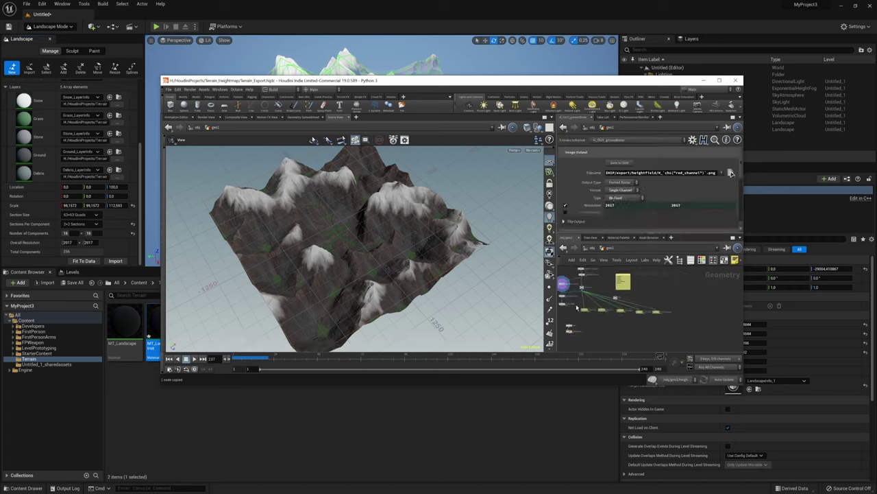
click(612, 309)
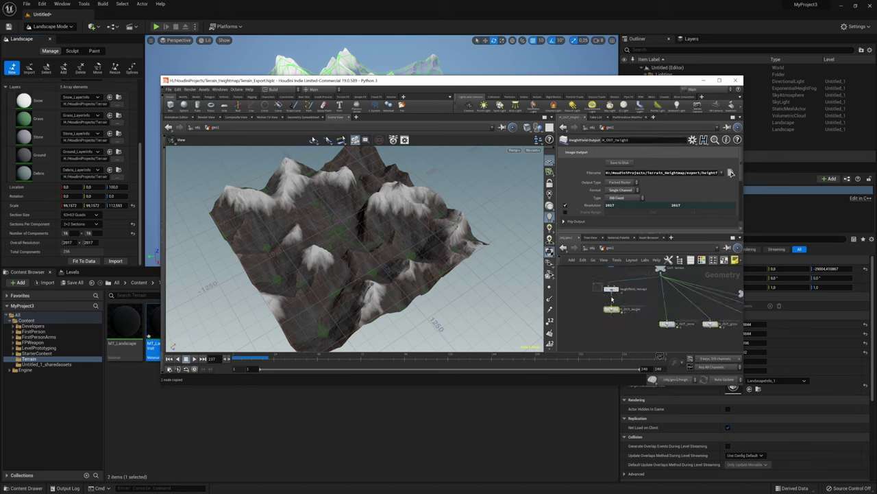
click(611, 290)
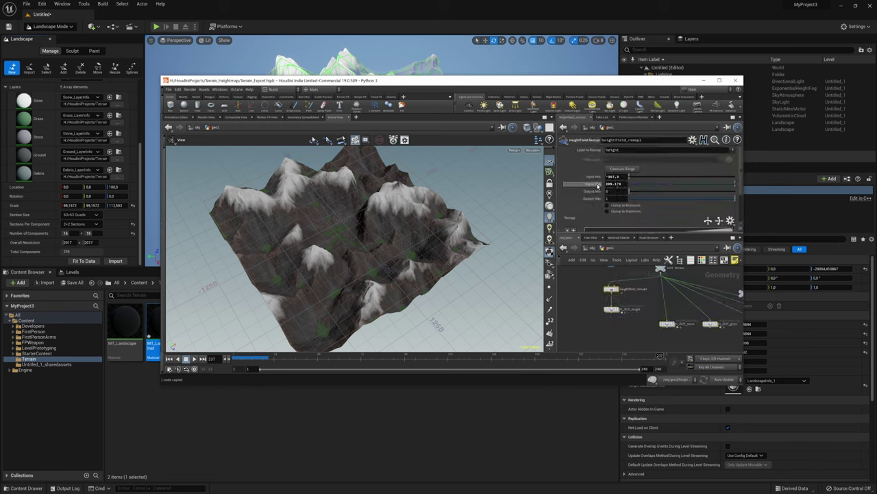
Step: Compare the snow output node with the height output node, checking type, resolution and output layer settings
drag(591, 310, 637, 275)
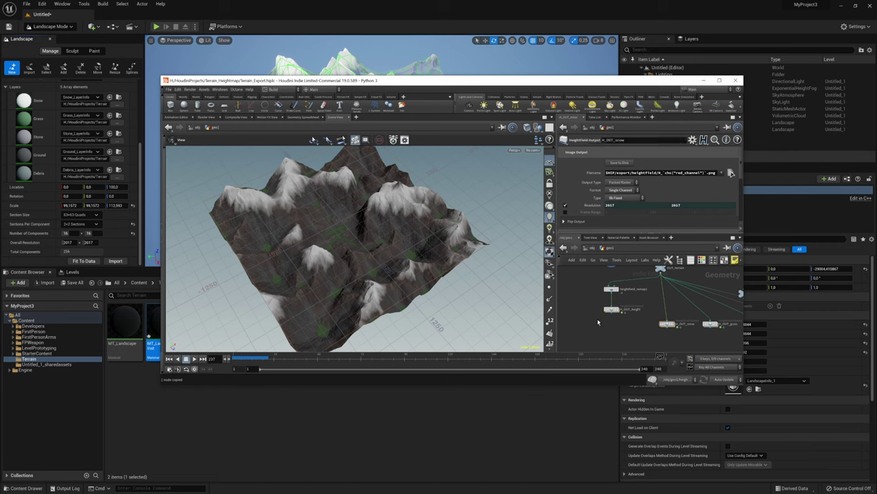
scroll(624, 198, down, 1)
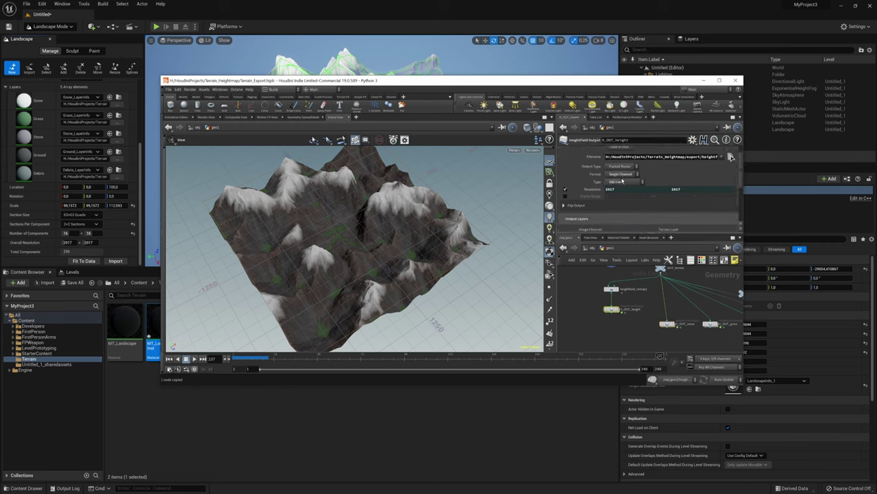
scroll(648, 192, down, 2)
scroll(643, 308, up, 1)
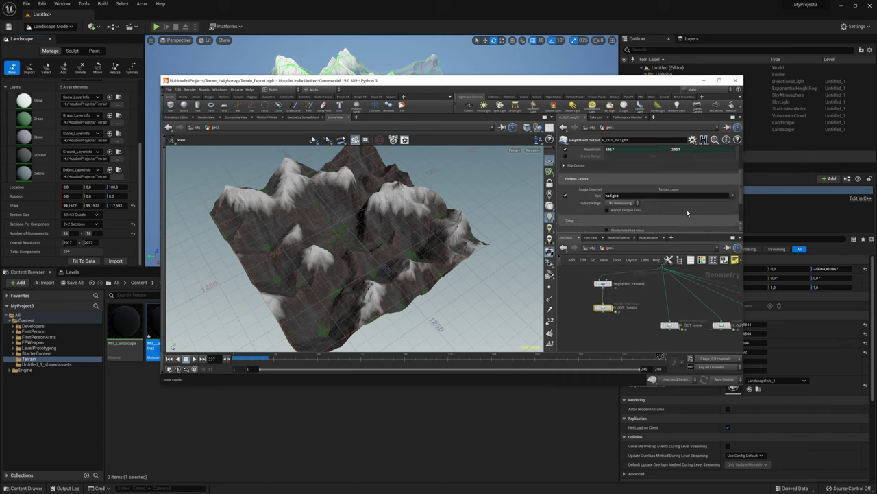
scroll(608, 325, down, 3)
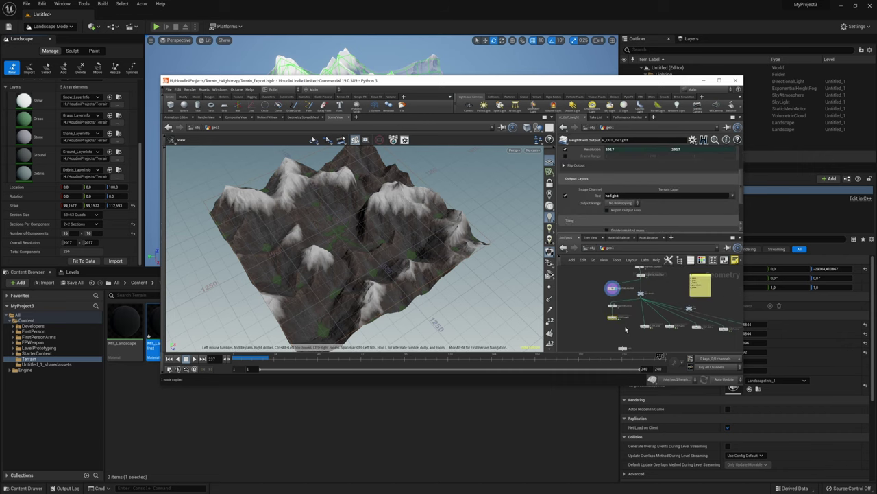
scroll(607, 319, up, 3)
Step: Inspect the pointwrangle1 expression and its calculated scale values in the Geometry Spreadsheet
drag(720, 369, 715, 350)
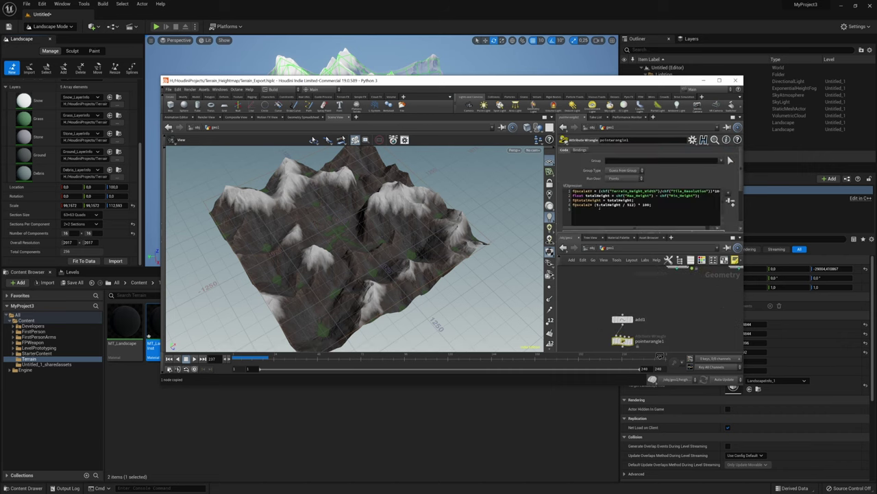
click(296, 117)
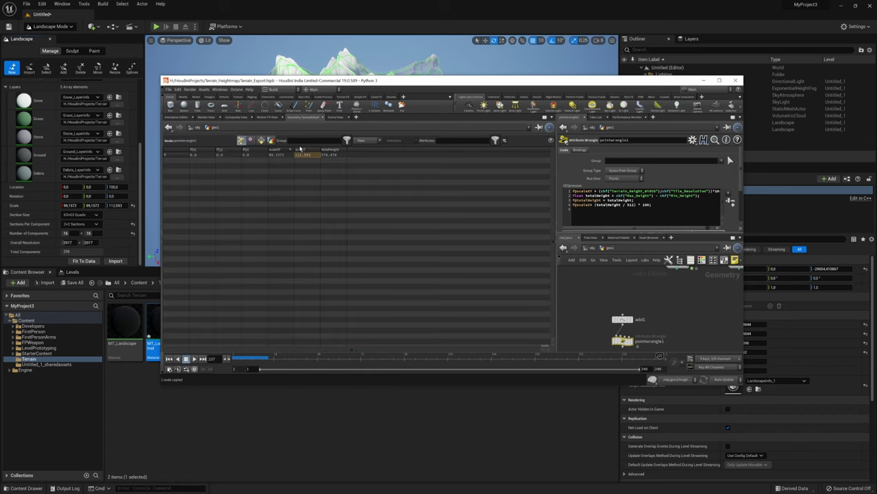
drag(338, 84, 482, 184)
Step: Switch back to Unreal, select the Landscape actor with the Sculpt tools shown, and fly down among the mountains
click(667, 122)
click(72, 50)
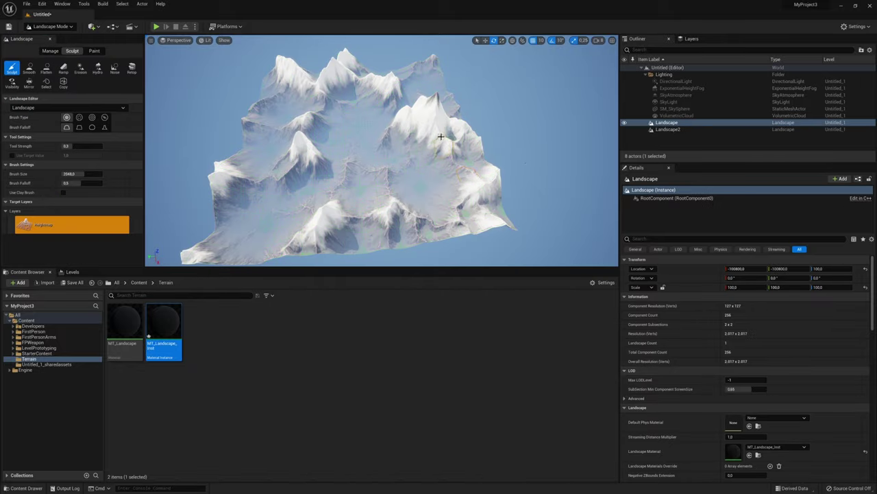
mouse_move(381, 150)
right_down()
mouse_move(361, 149)
mouse_move(335, 110)
right_up()
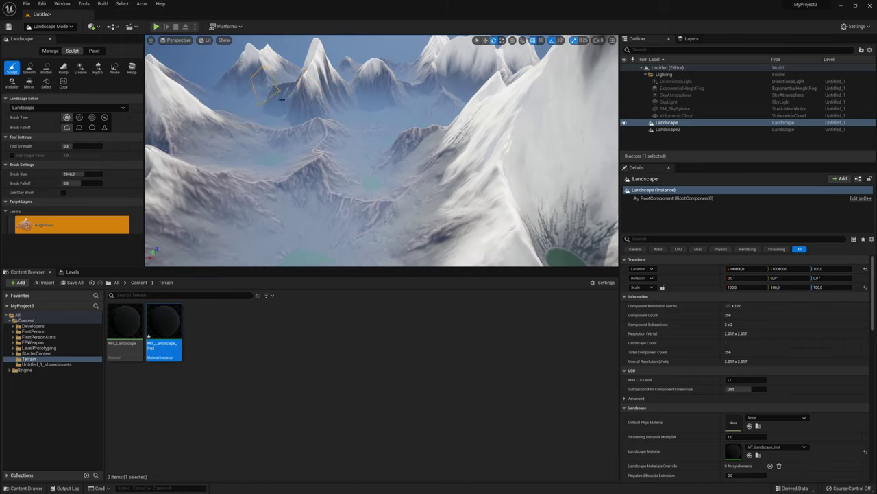
right_drag(281, 100, 278, 54)
Step: Set the player to spawn at the current camera location, play the level from the valley floor and stop playing
click(195, 26)
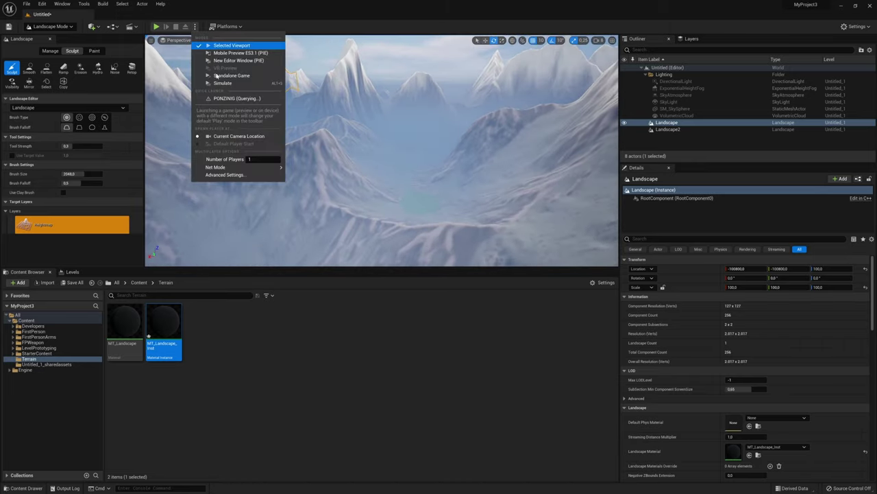
click(239, 136)
mouse_move(254, 153)
right_down()
mouse_move(243, 150)
mouse_move(304, 53)
right_up()
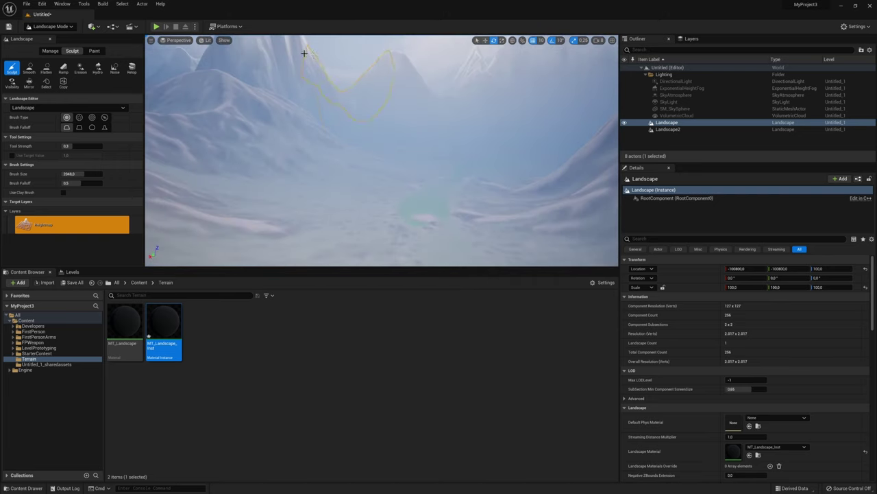
click(156, 26)
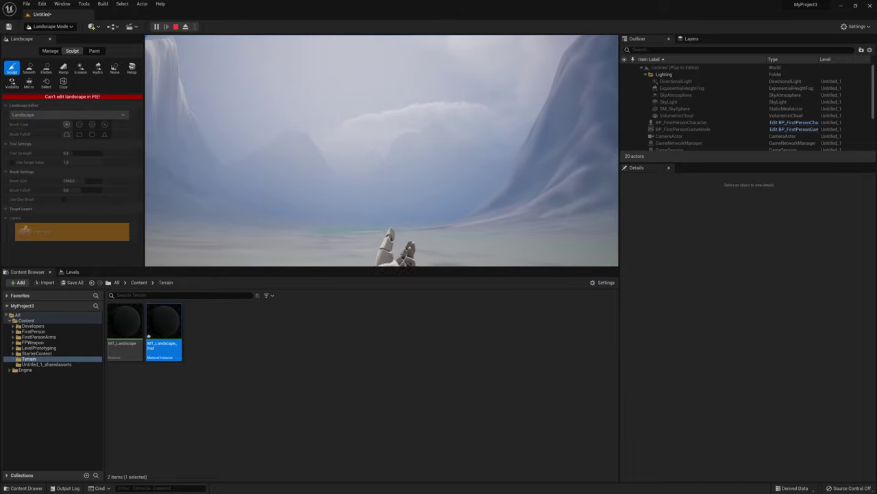
key(Escape)
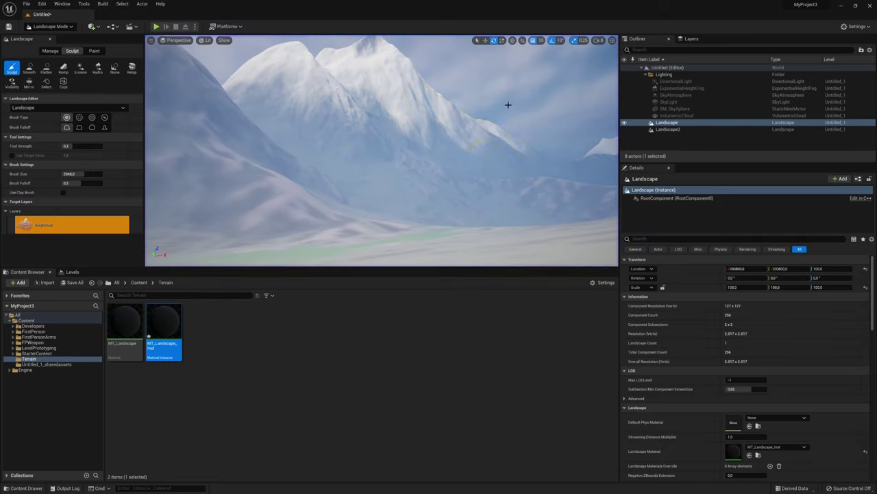
Step: In Select mode, clear the ExponentialHeightFog by setting its fog density to 0, then raise the density slightly to about 0.001867
right_drag(508, 104, 440, 108)
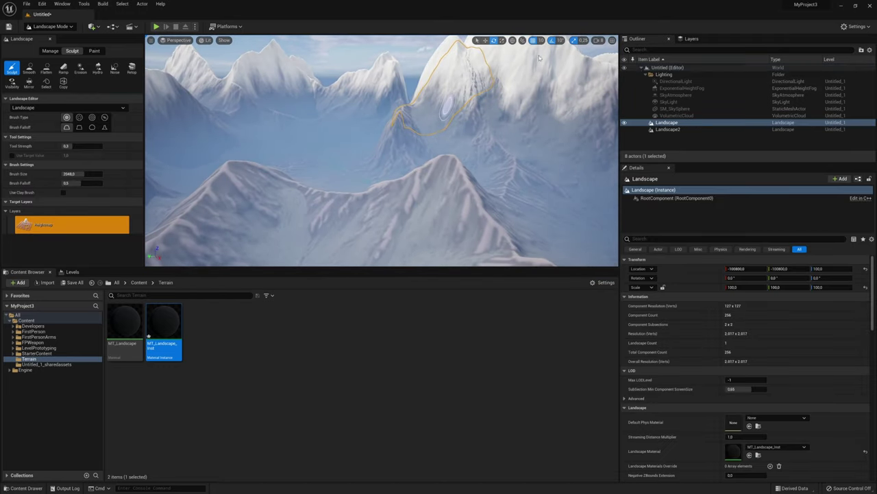
click(48, 26)
click(42, 35)
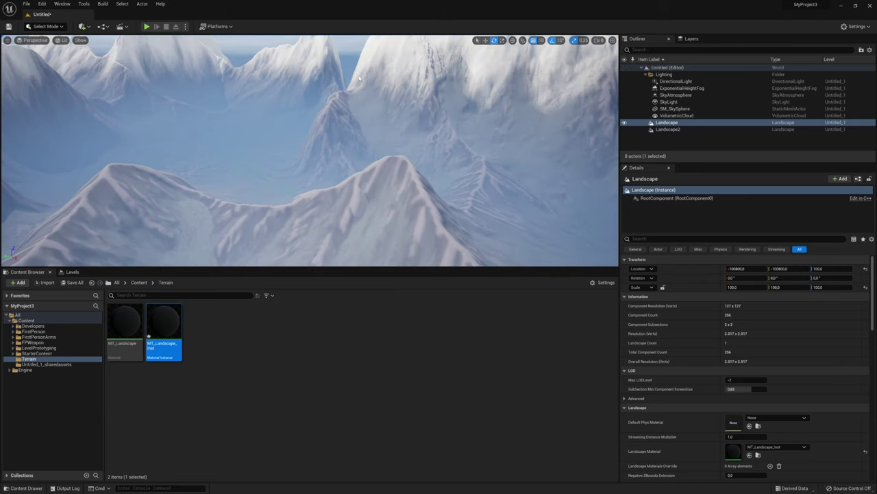
click(683, 88)
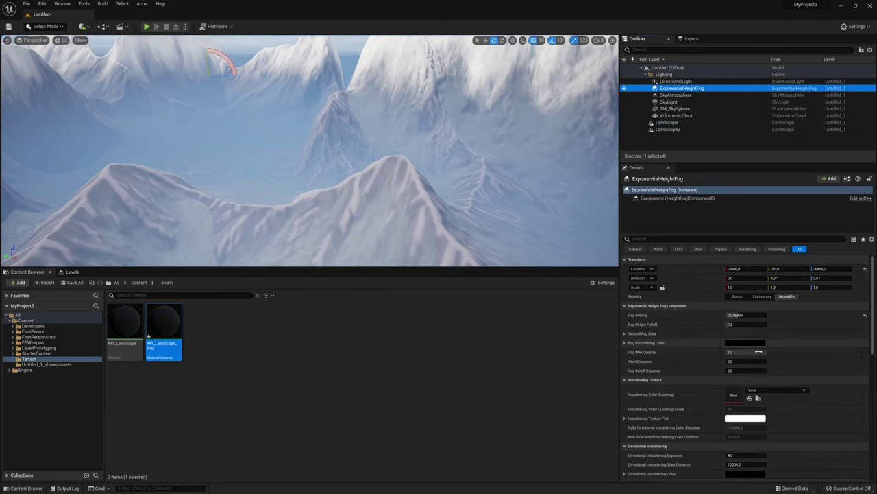
click(745, 314)
text(0)
key(Return)
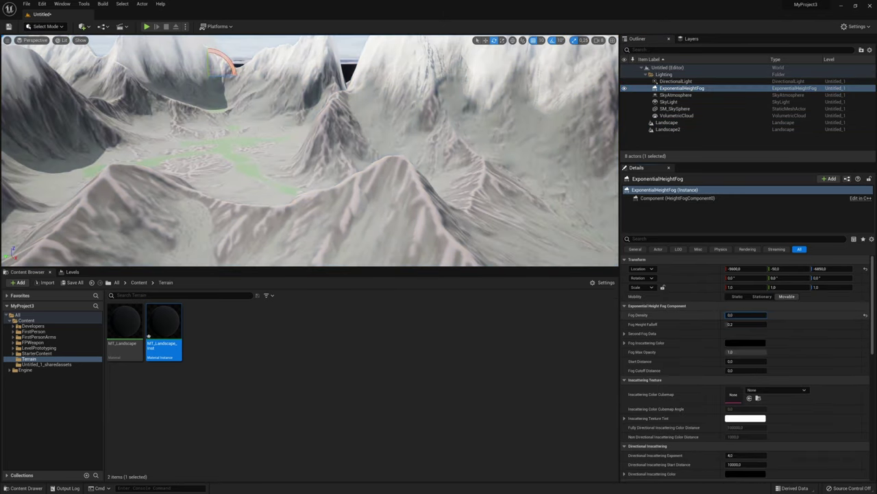
drag(746, 315, 752, 314)
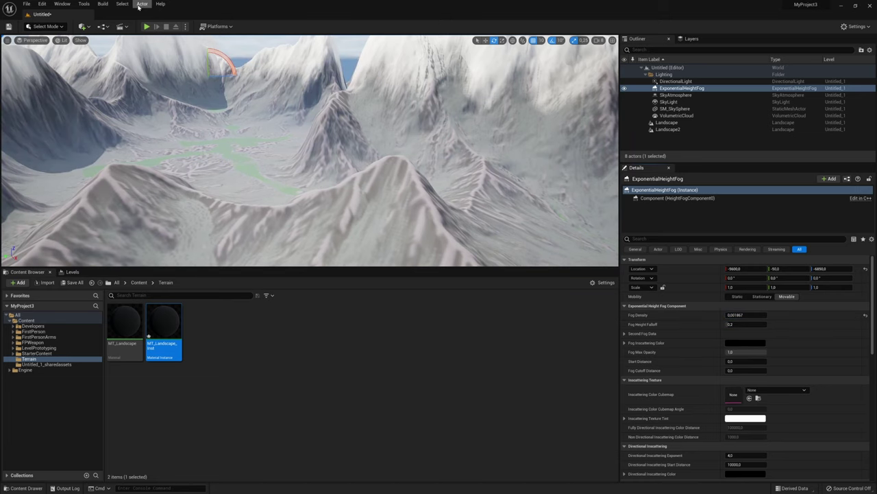
Step: Play the level from a valley viewpoint to view the terrain with the thinner fog, stop playing and look over the slopes
mouse_move(308, 150)
right_down()
mouse_move(298, 154)
mouse_move(295, 144)
mouse_move(298, 156)
right_up()
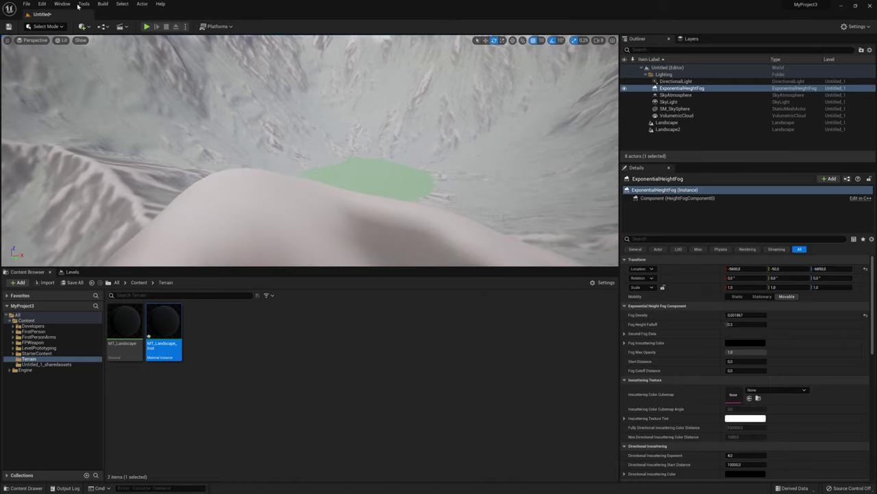
click(148, 28)
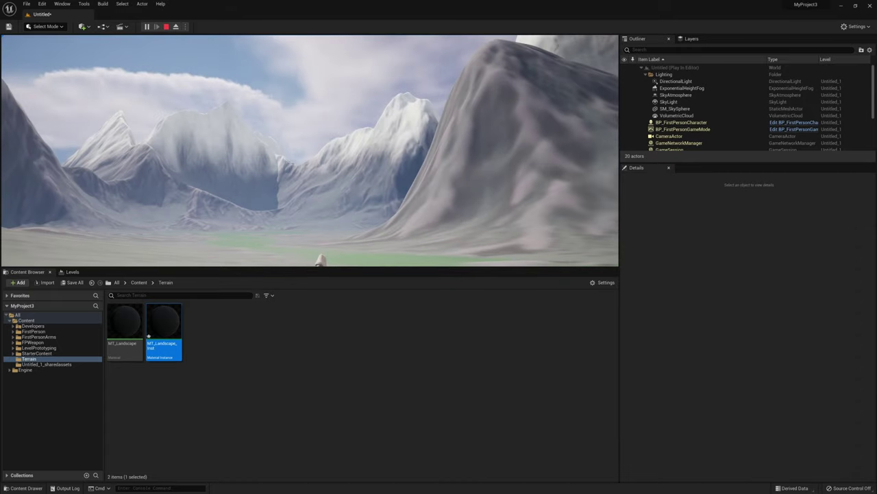
key(Escape)
right_drag(309, 151, 235, 129)
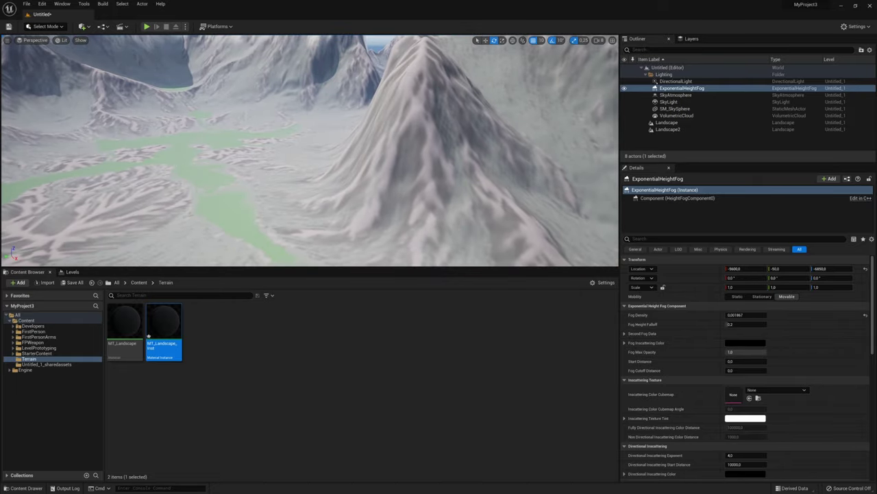
right_drag(376, 83, 343, 100)
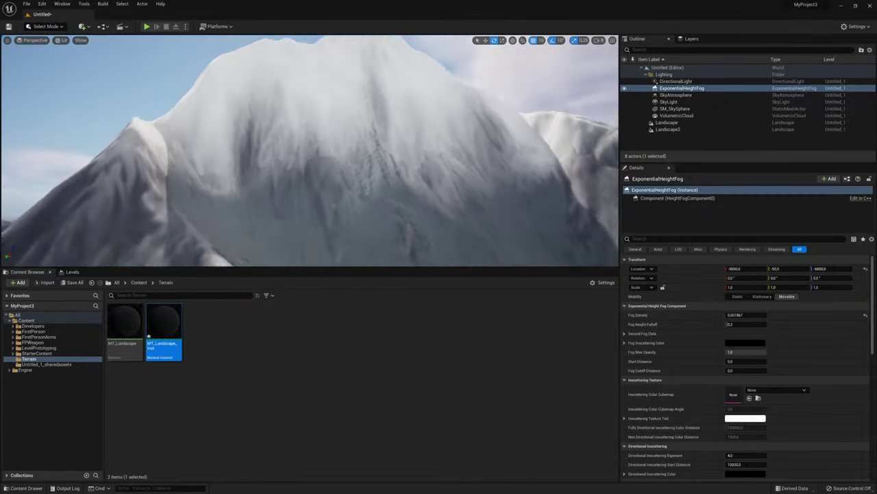